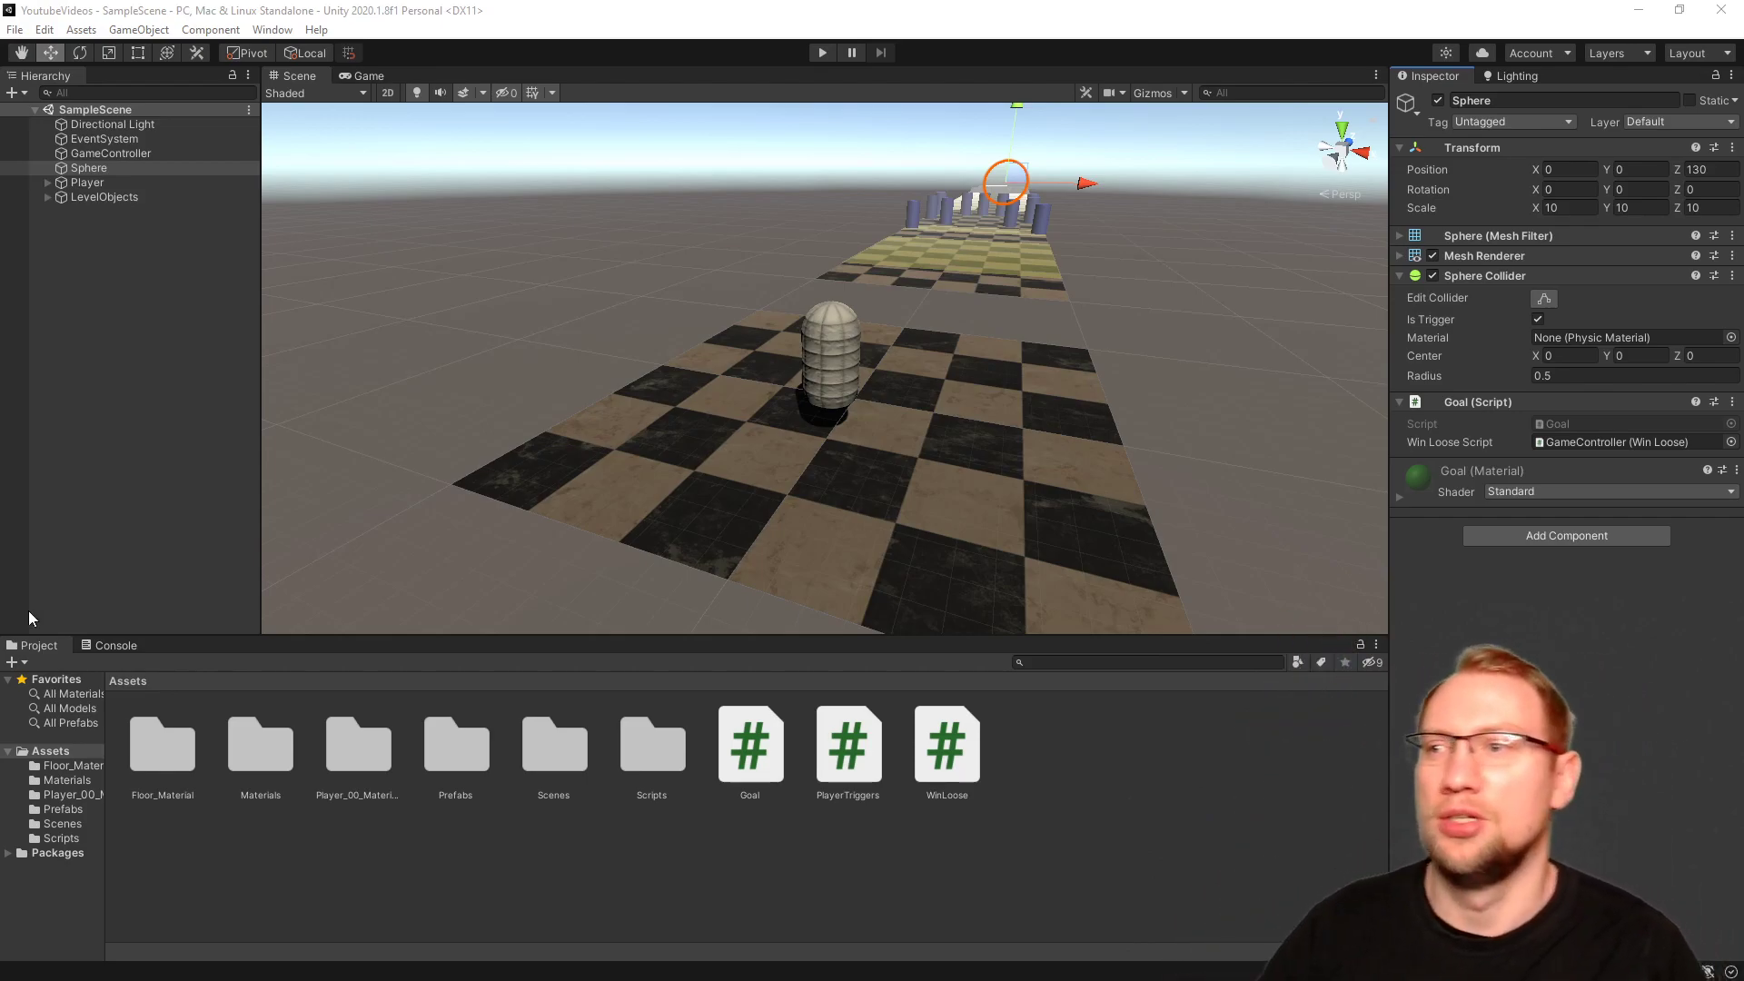
Frame the view on the Player capsule down the track, then bring up the Hierarchy's UI > Slider create menu.
key("w")
right_click_drag(423, 406, 421, 416)
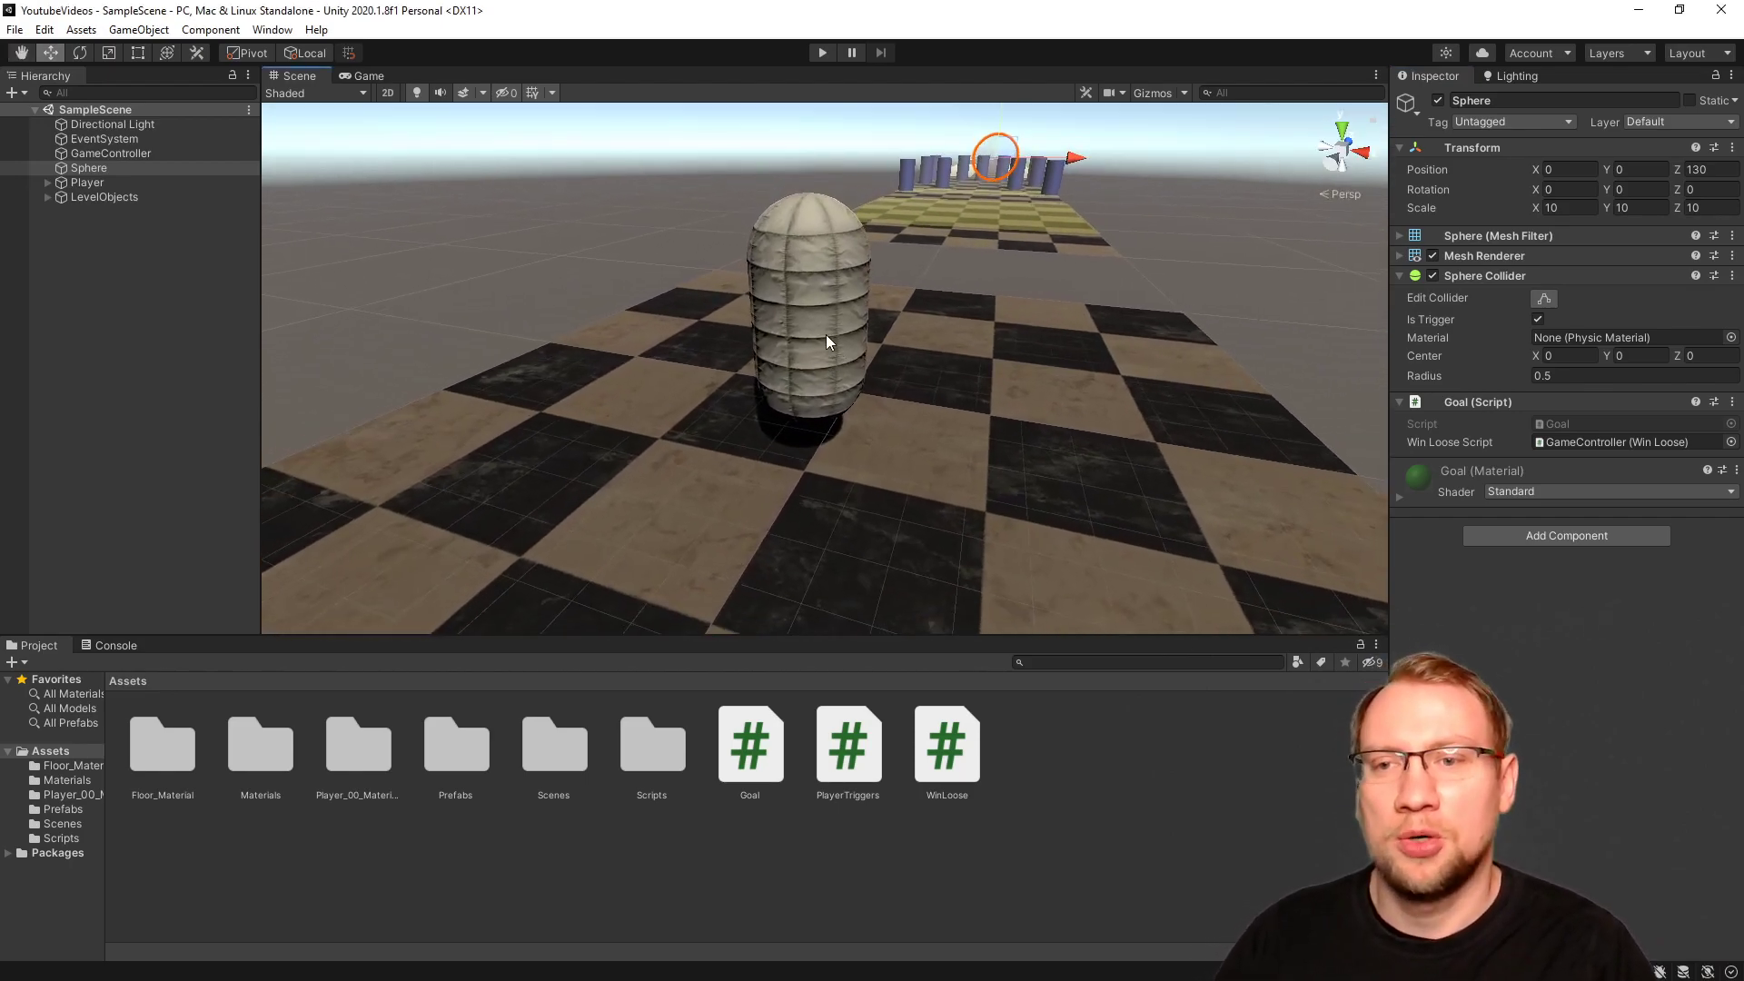
left_click(826, 342)
key("f")
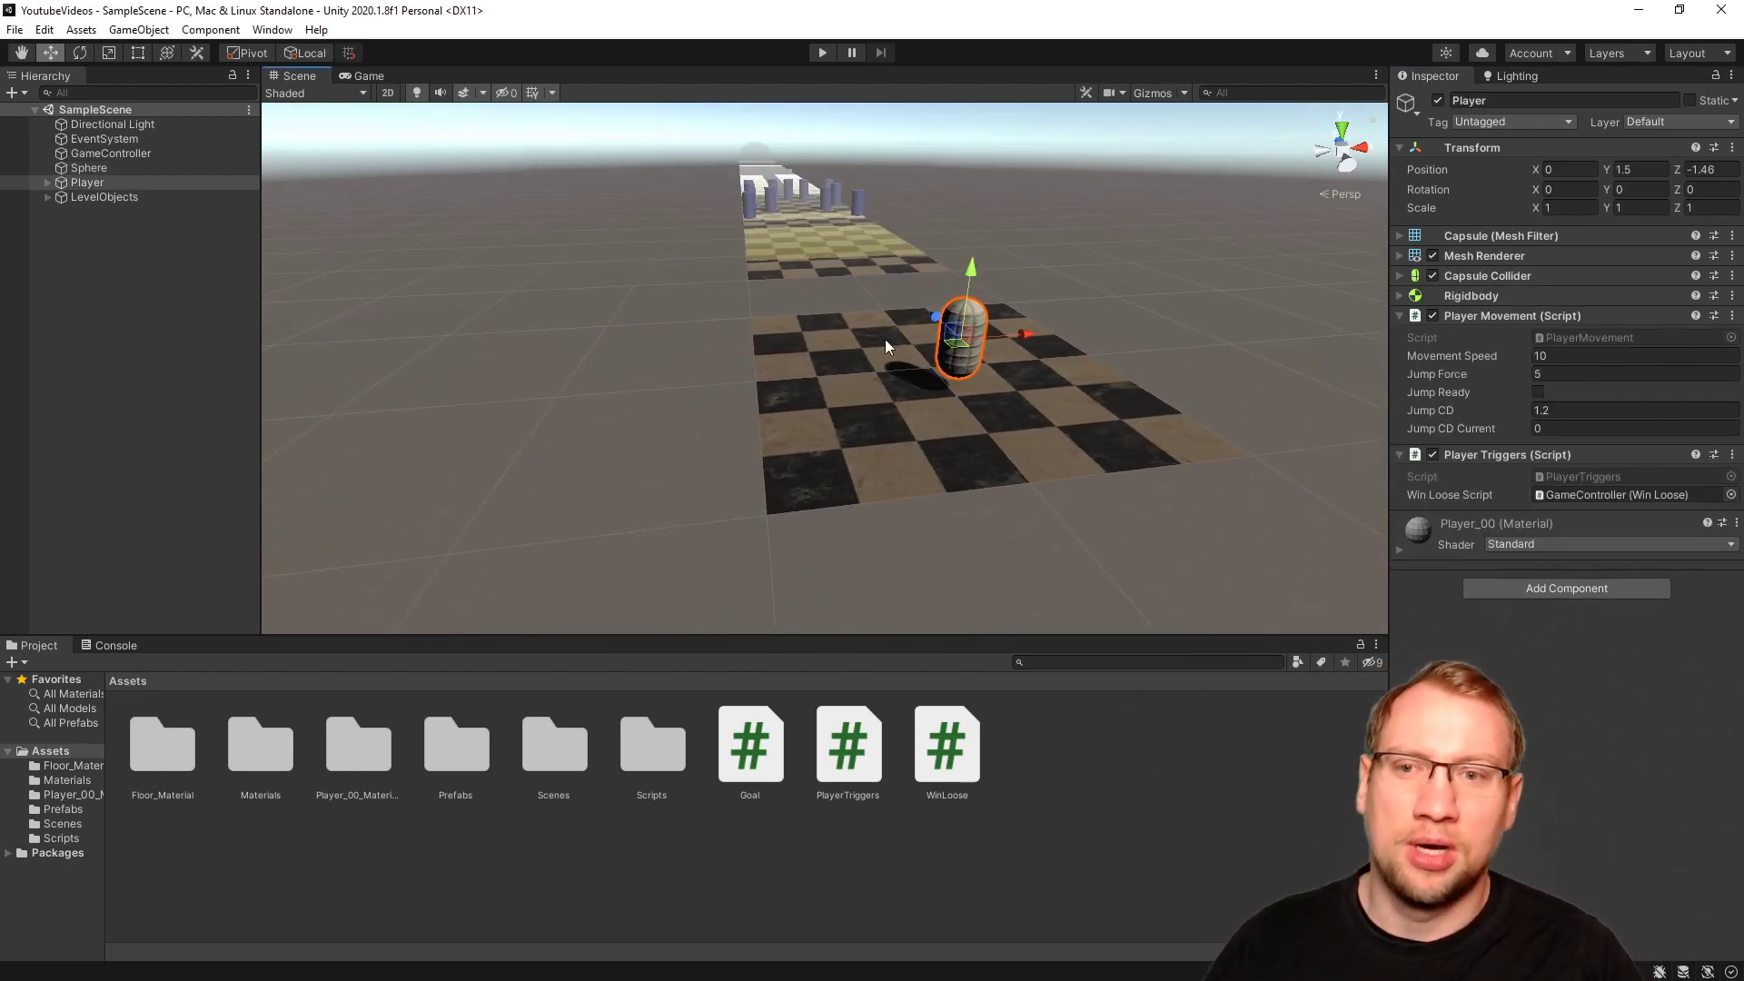
right_click_drag(897, 398, 254, 360)
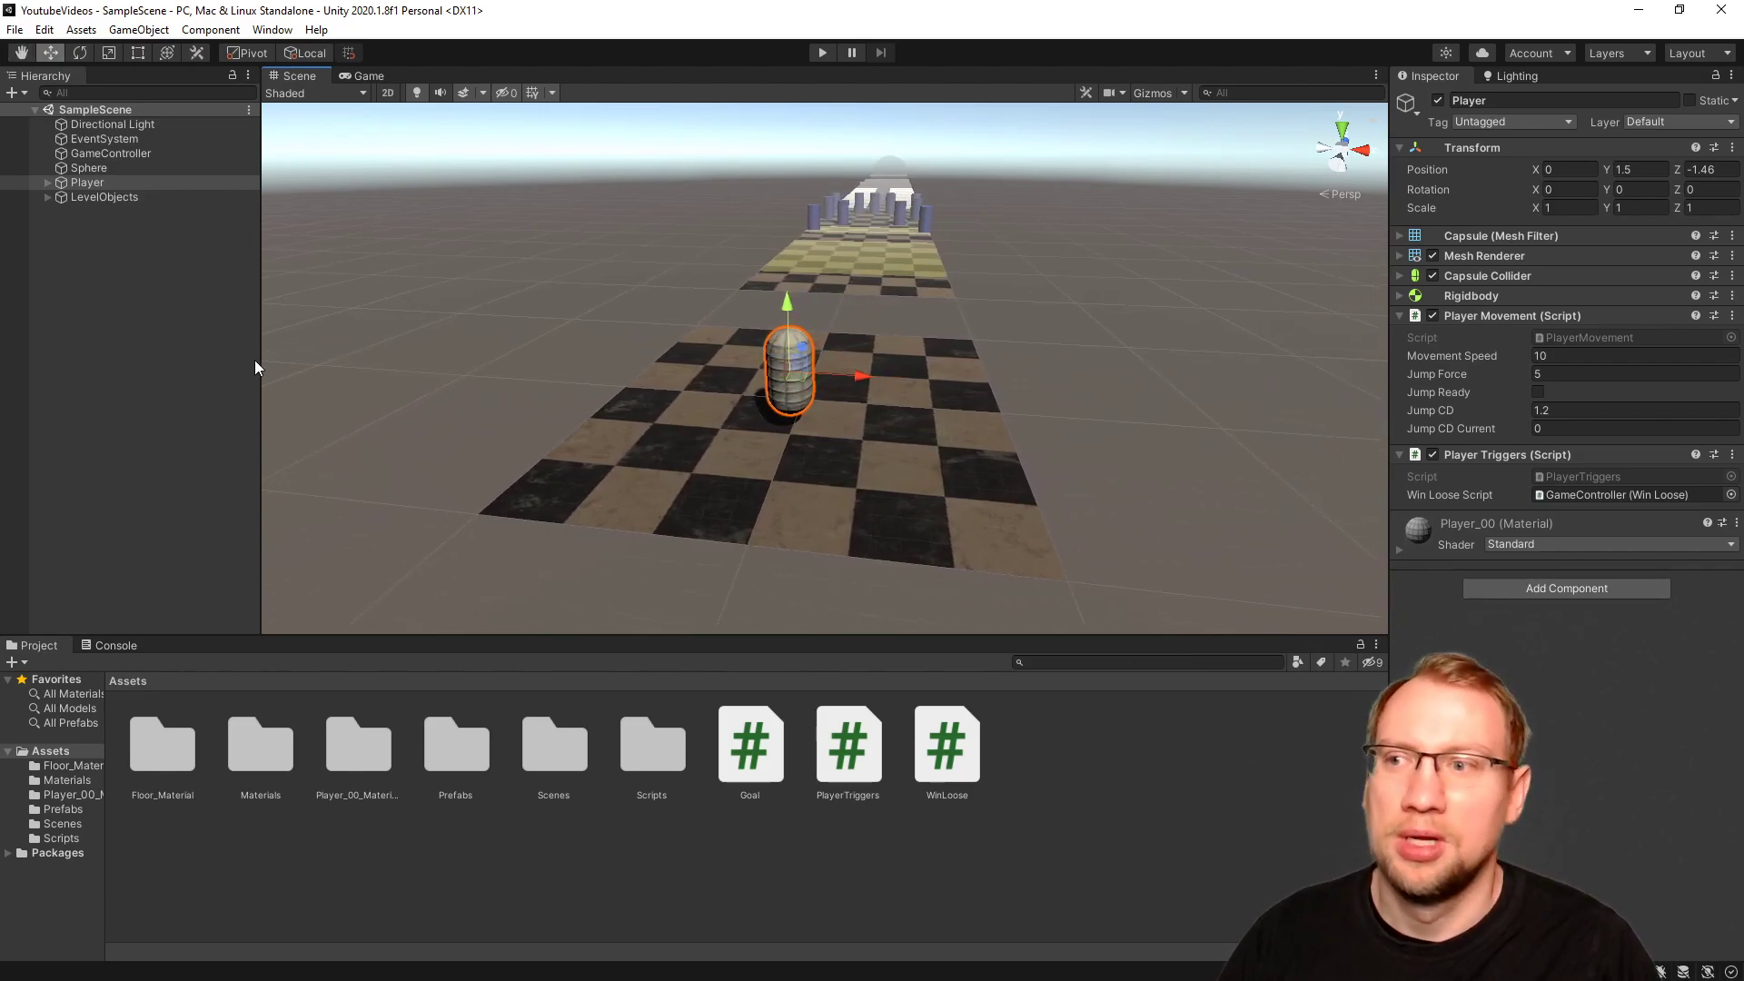
left_click(175, 436)
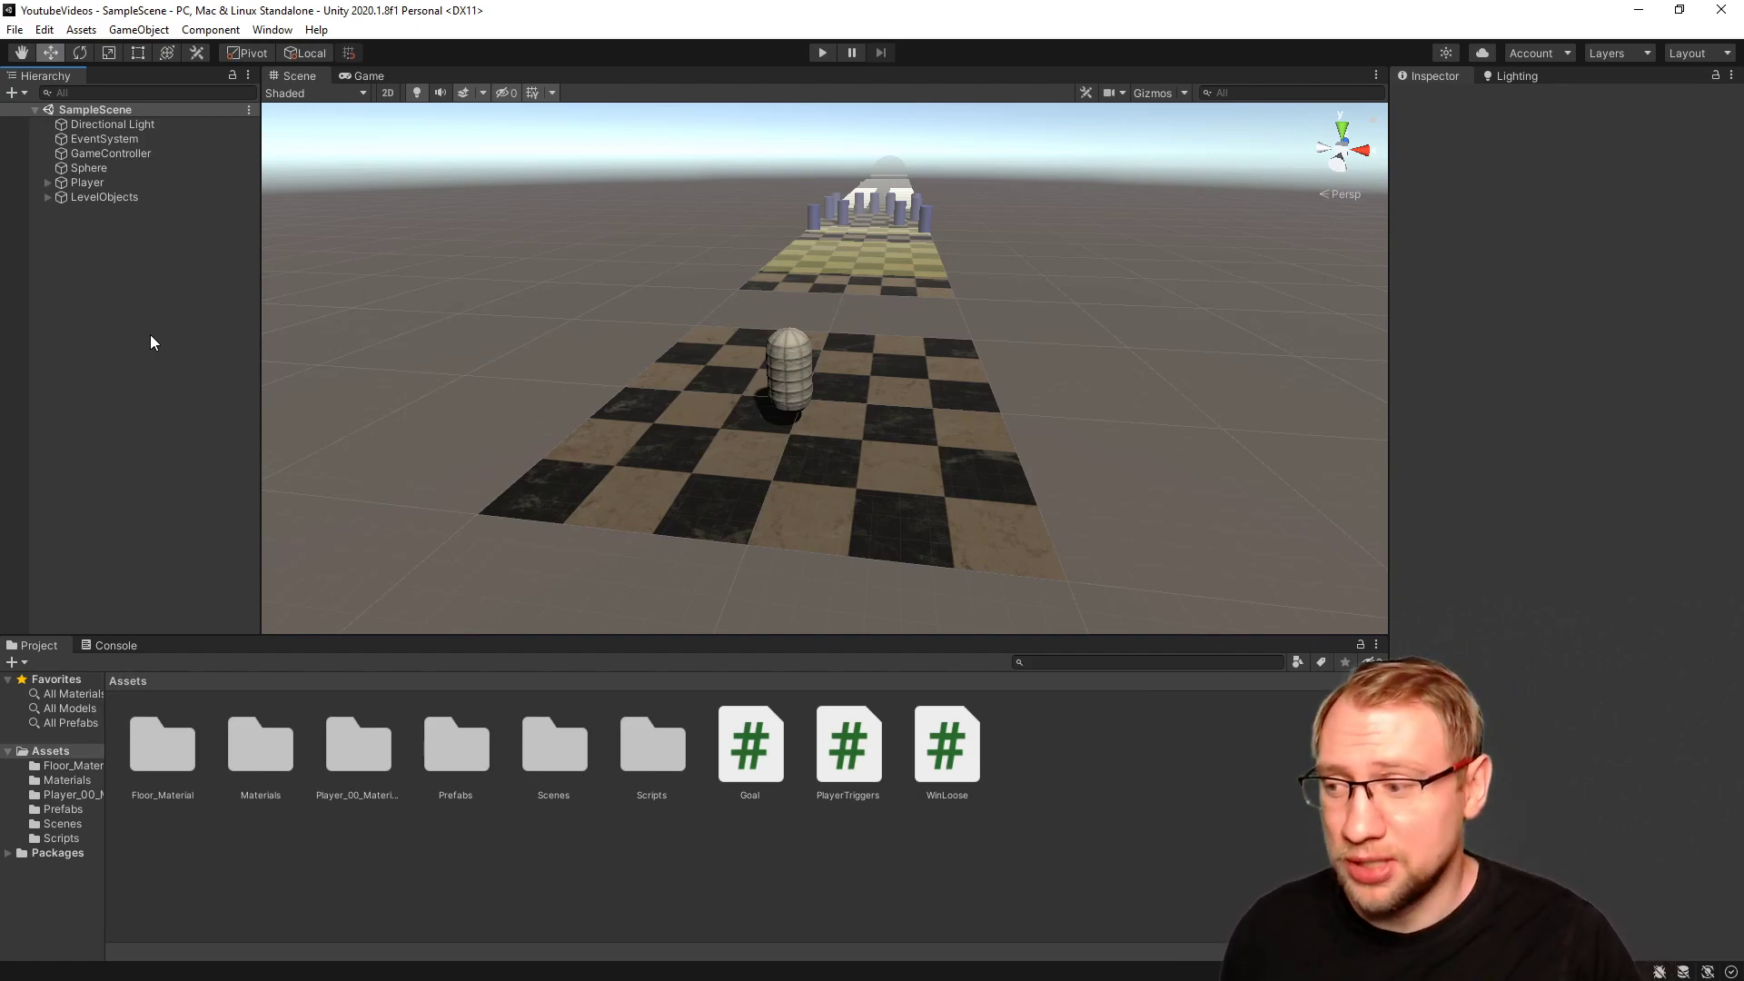
right_click(125, 286)
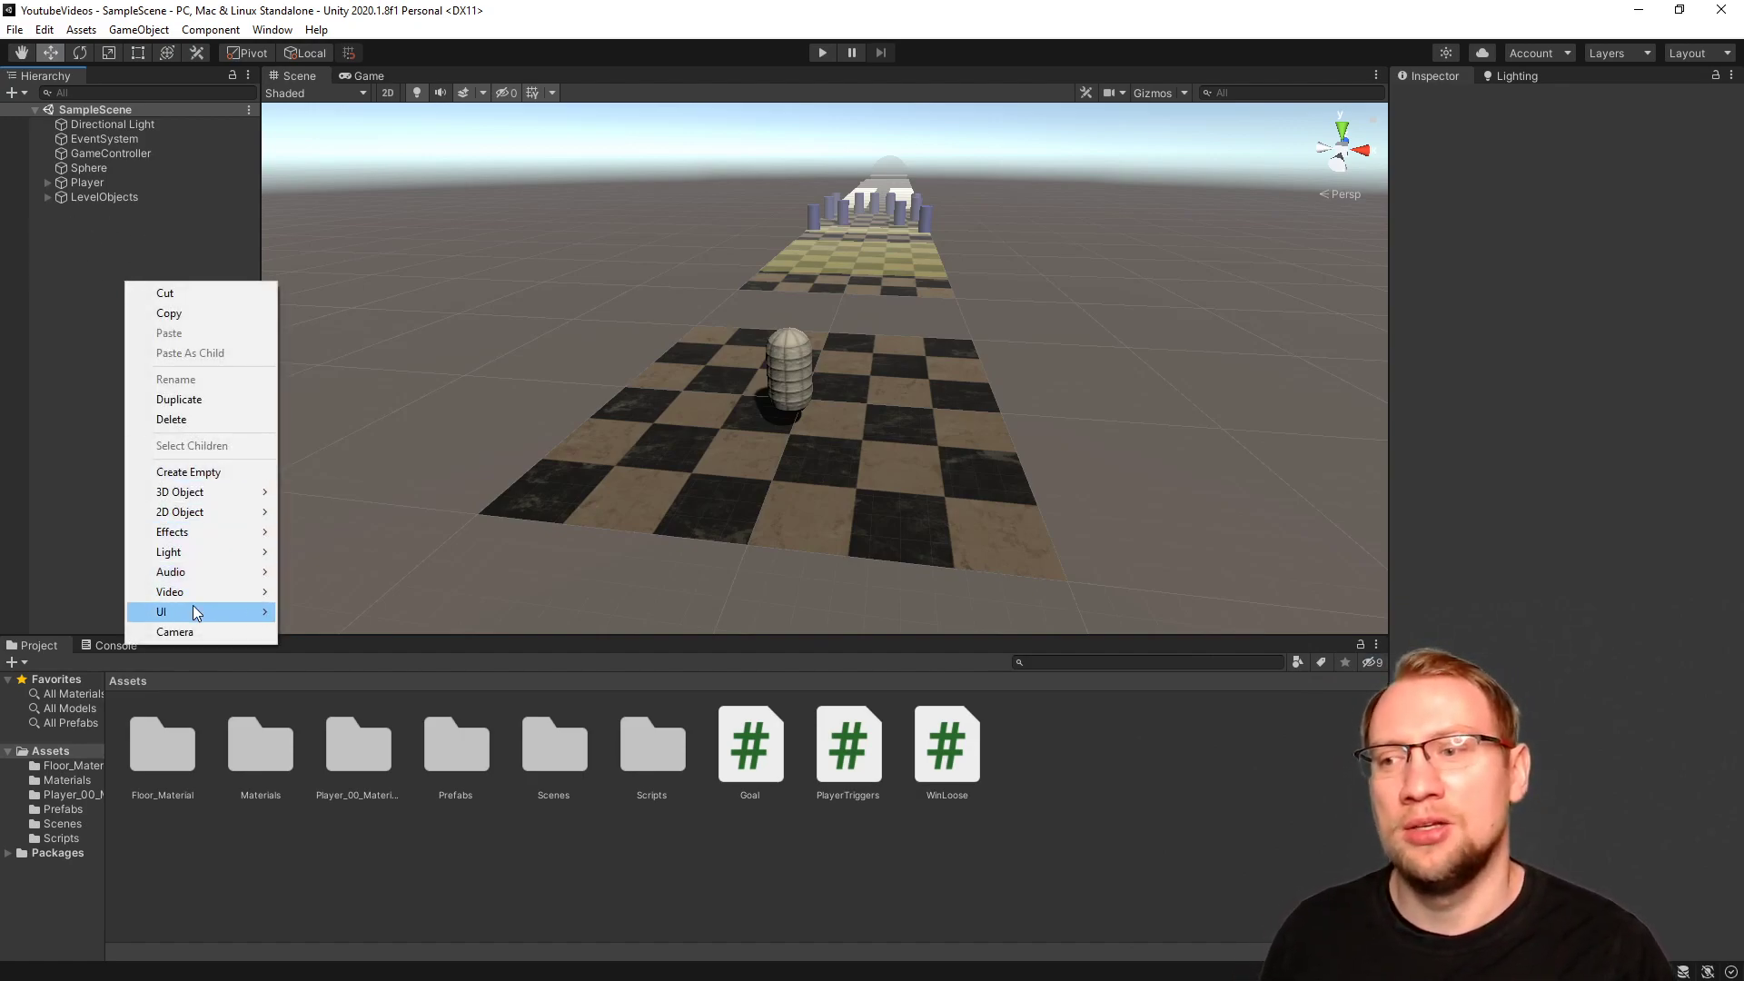
mouse_move(192, 608)
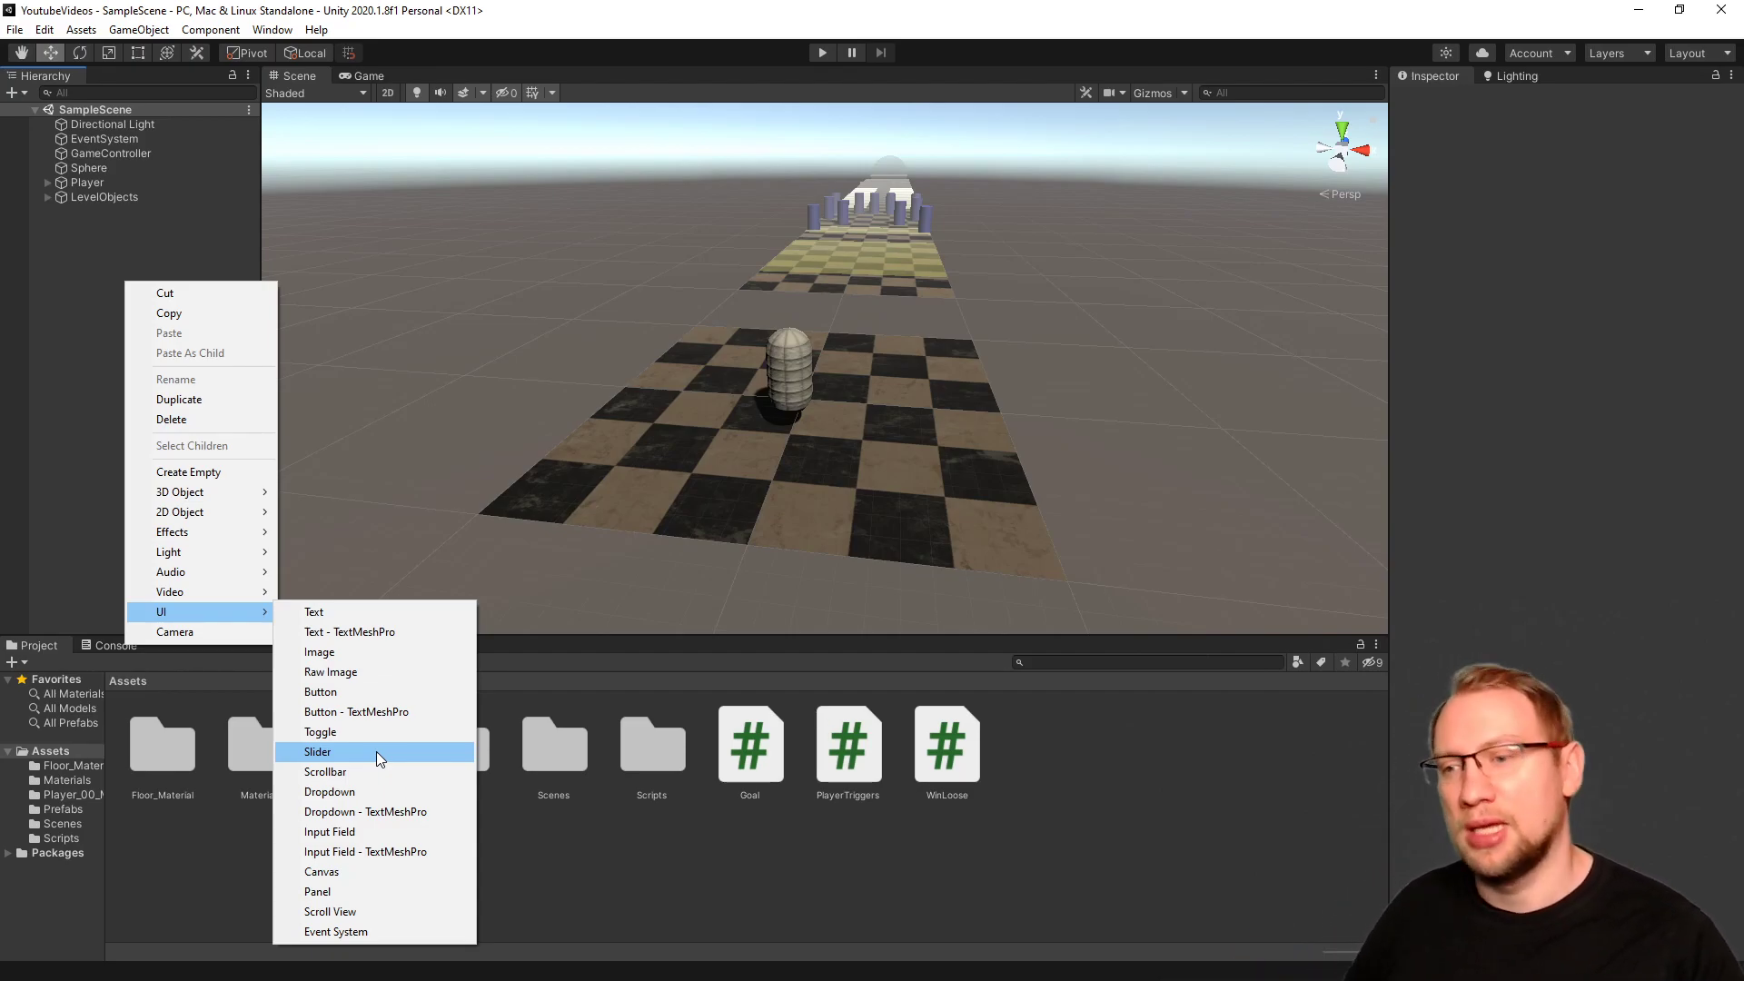
Create a UI Slider, which adds a new Canvas, and inspect the Canvas.
left_click(376, 750)
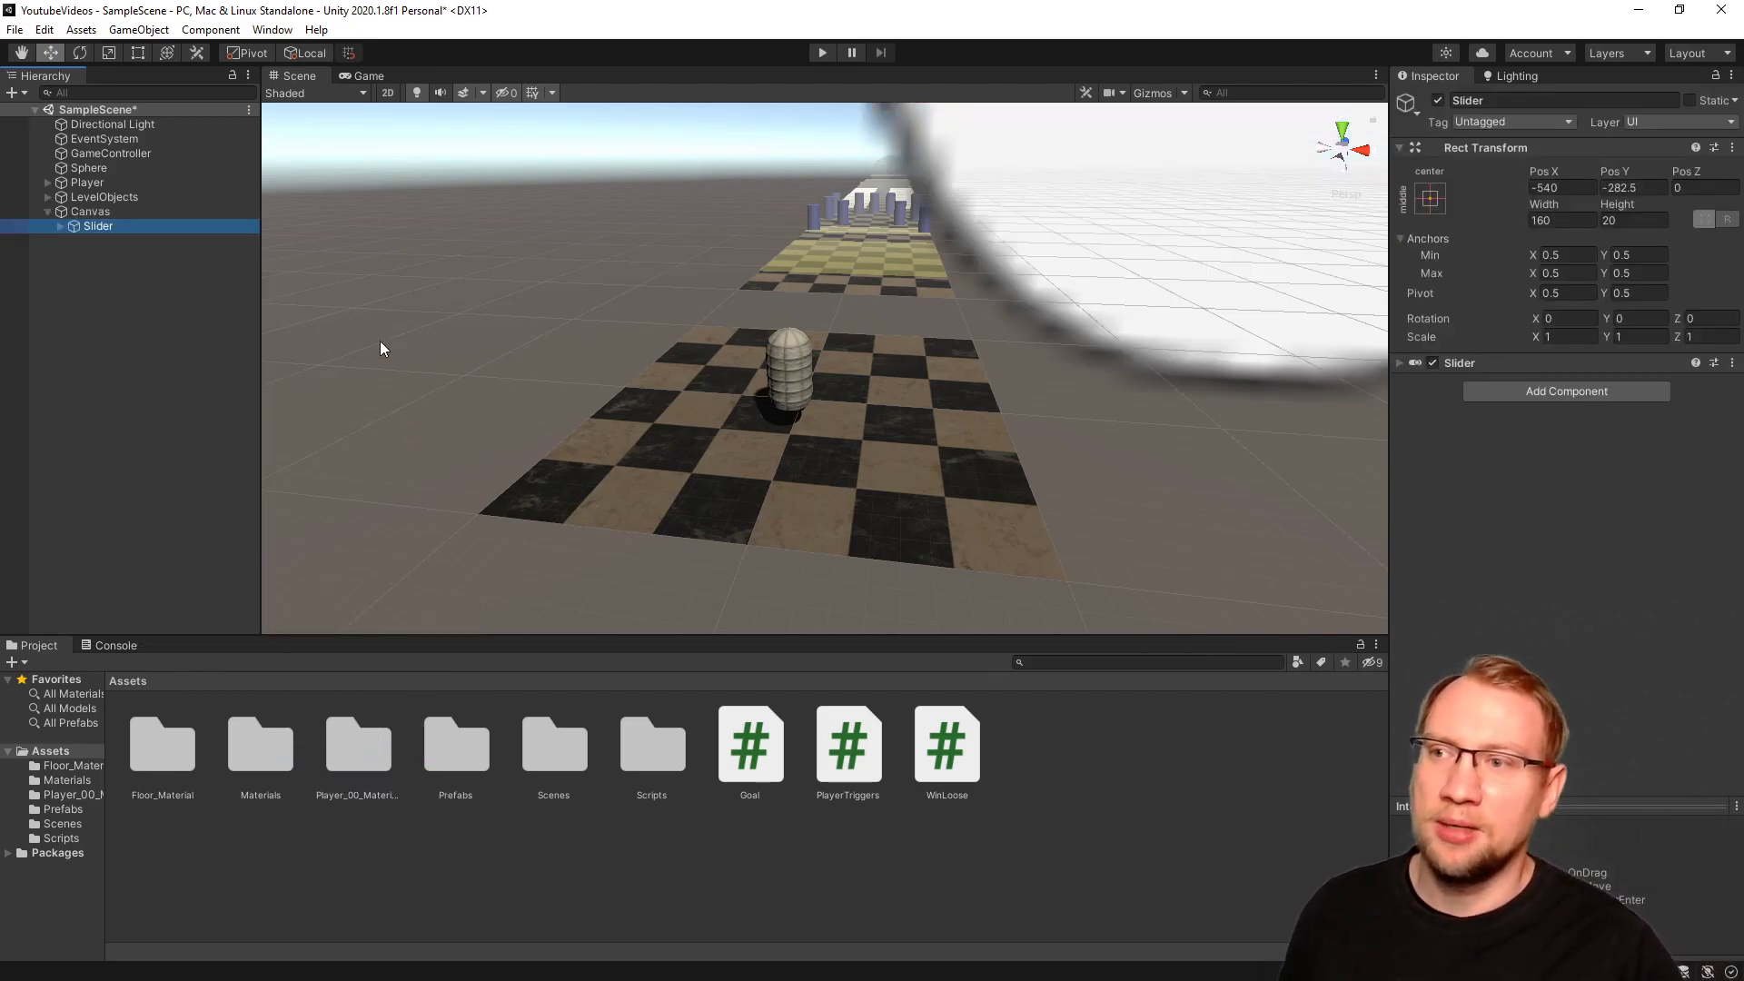
left_click(100, 214)
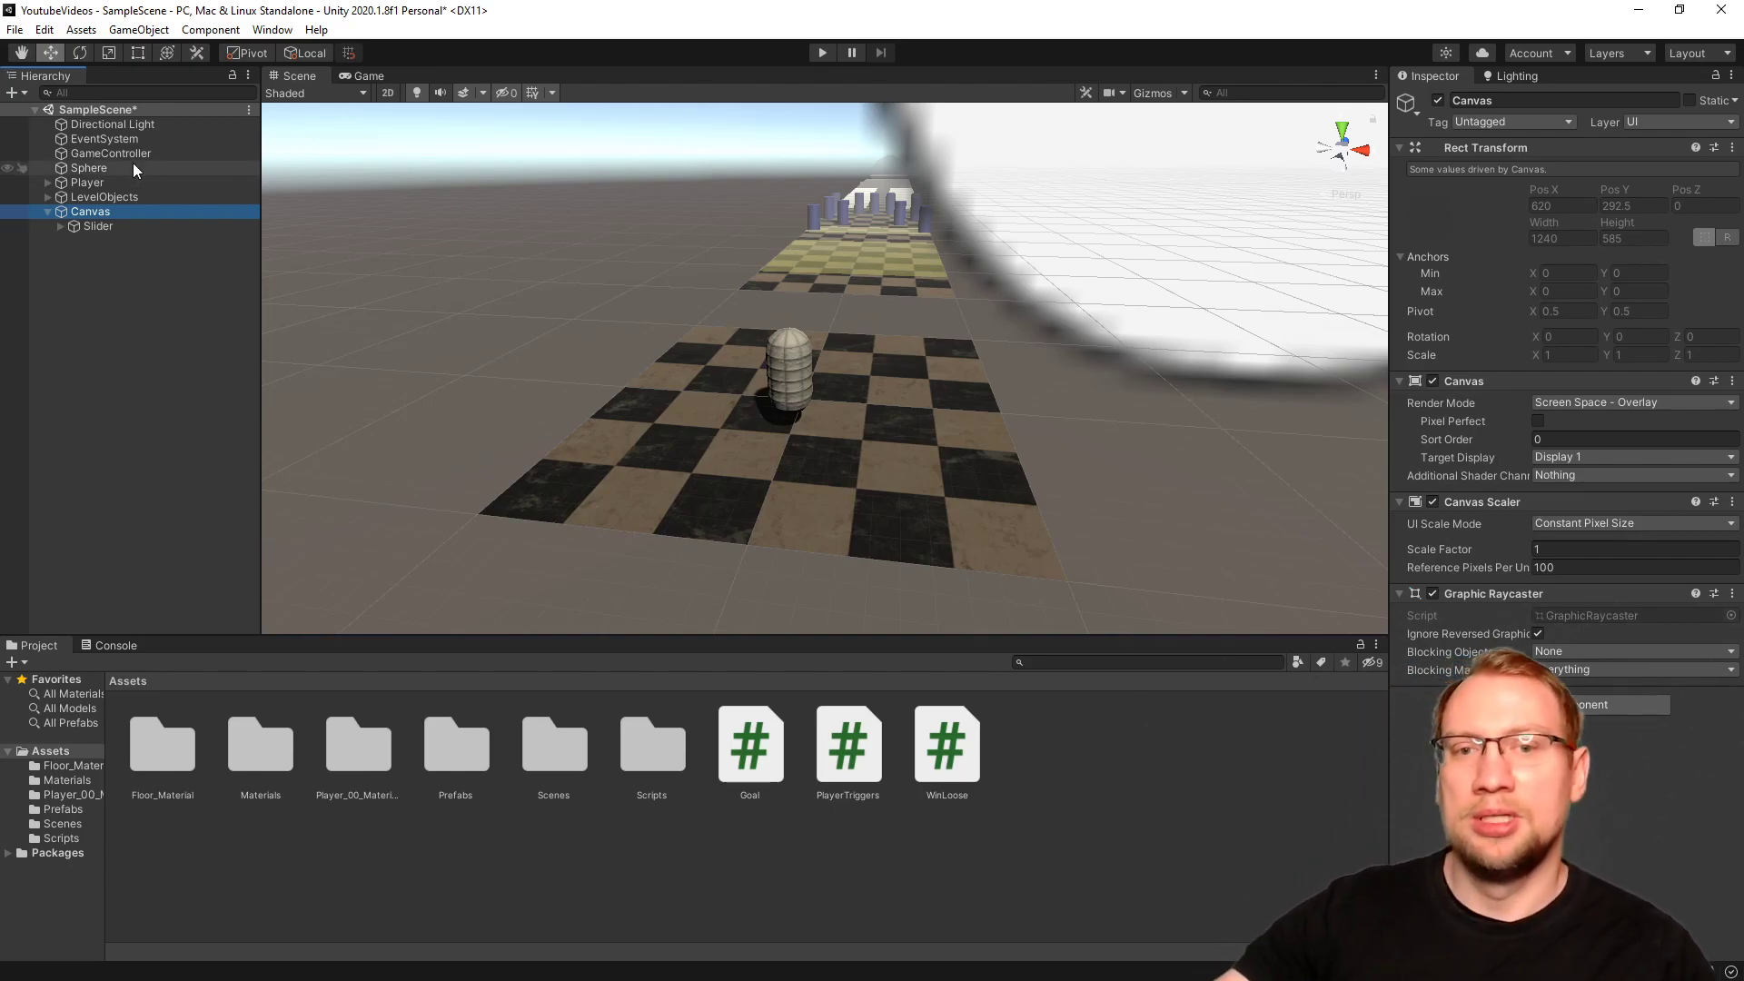
left_click_drag(839, 385, 865, 180, "alt")
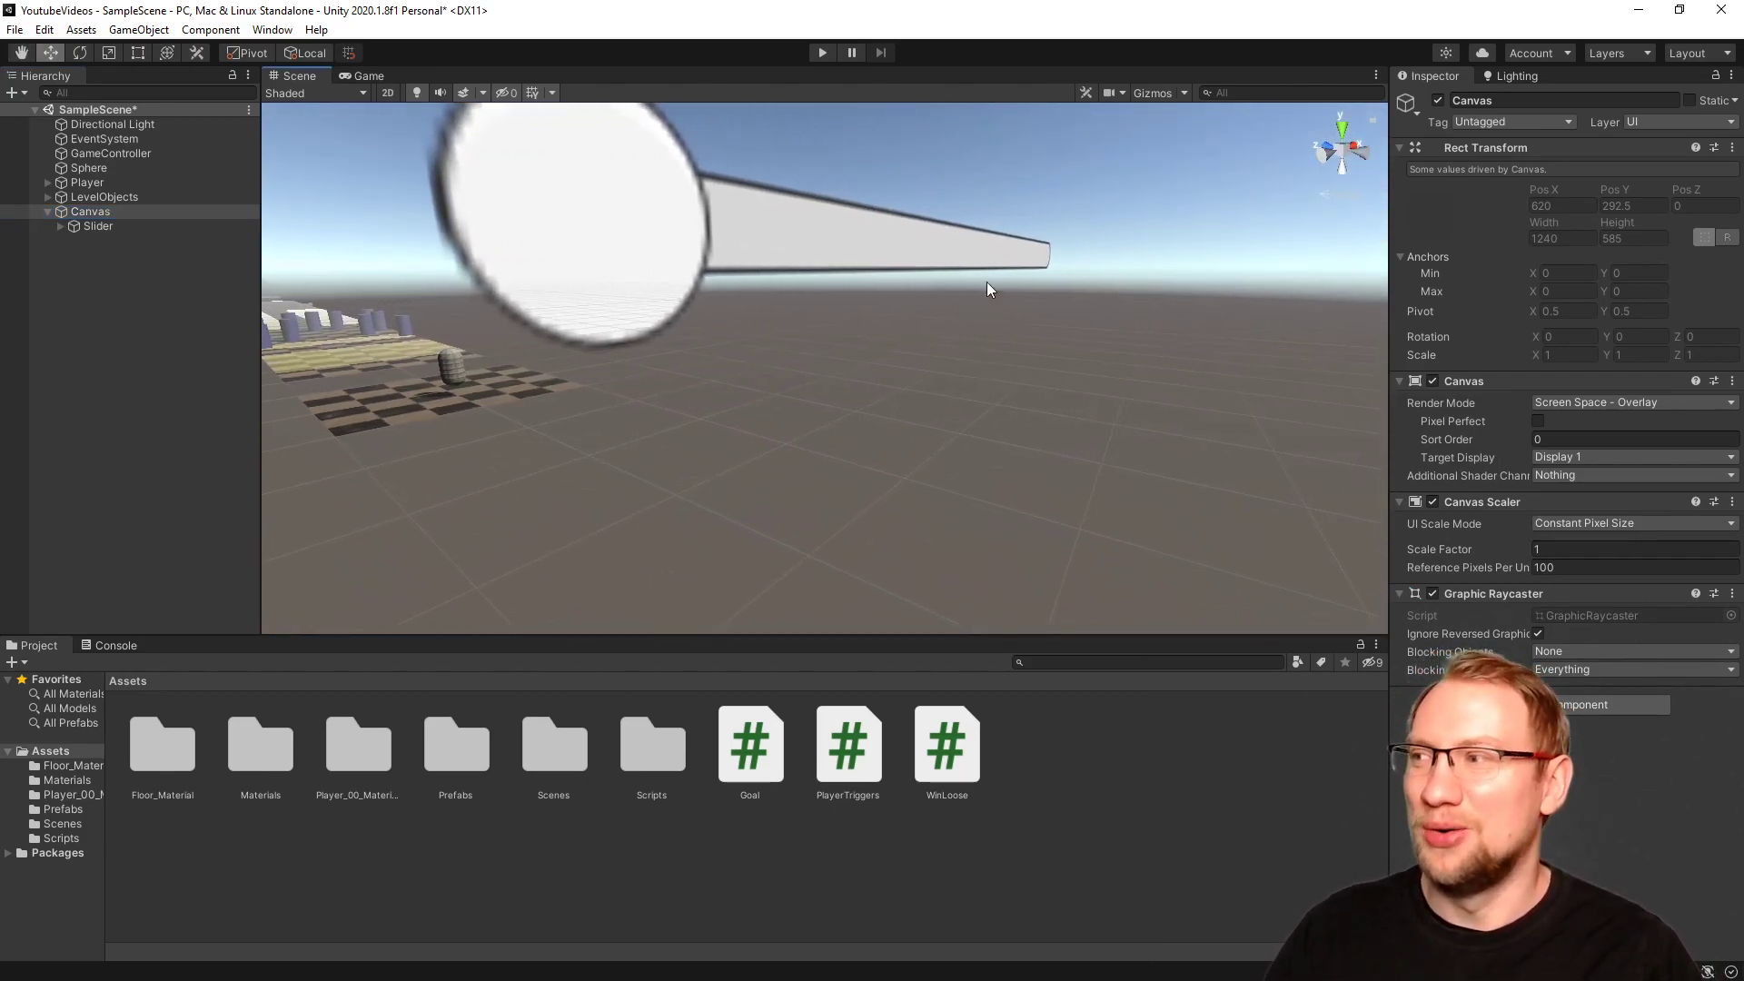
scroll(987, 282, "down", 5)
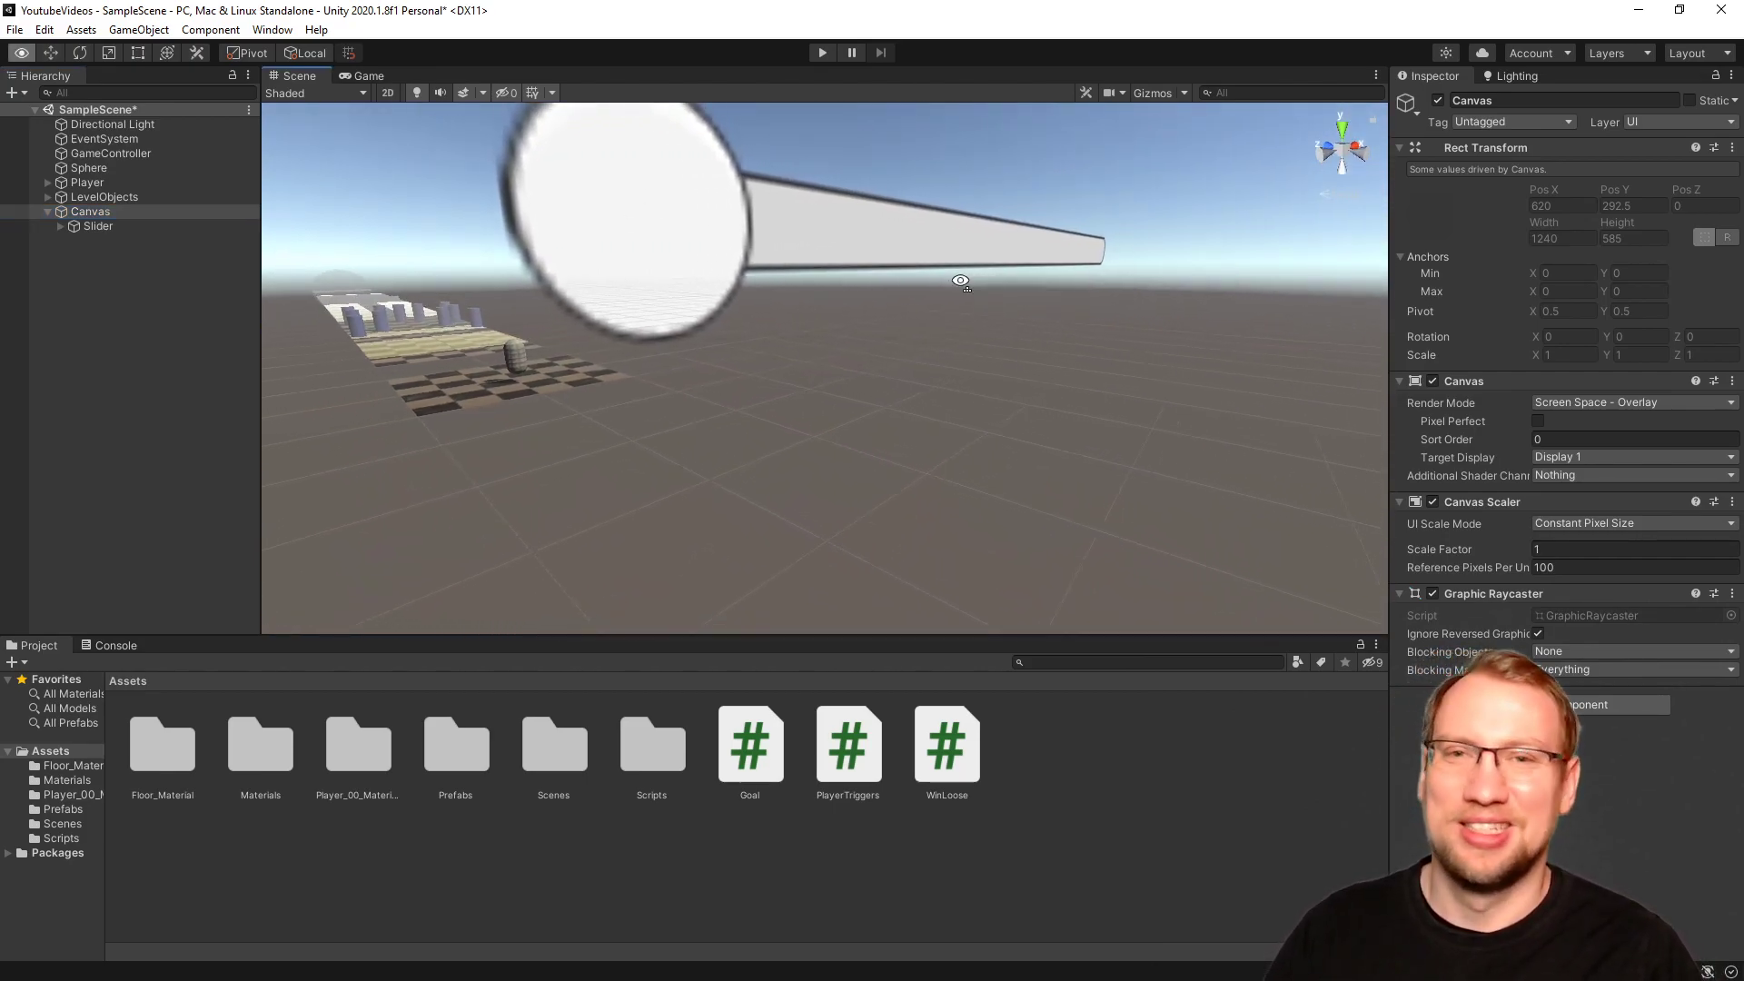
Frame the Slider in the Scene view and enter Play mode to preview it.
left_click(98, 226)
key("f")
left_click_drag(704, 443, 639, 425, "alt")
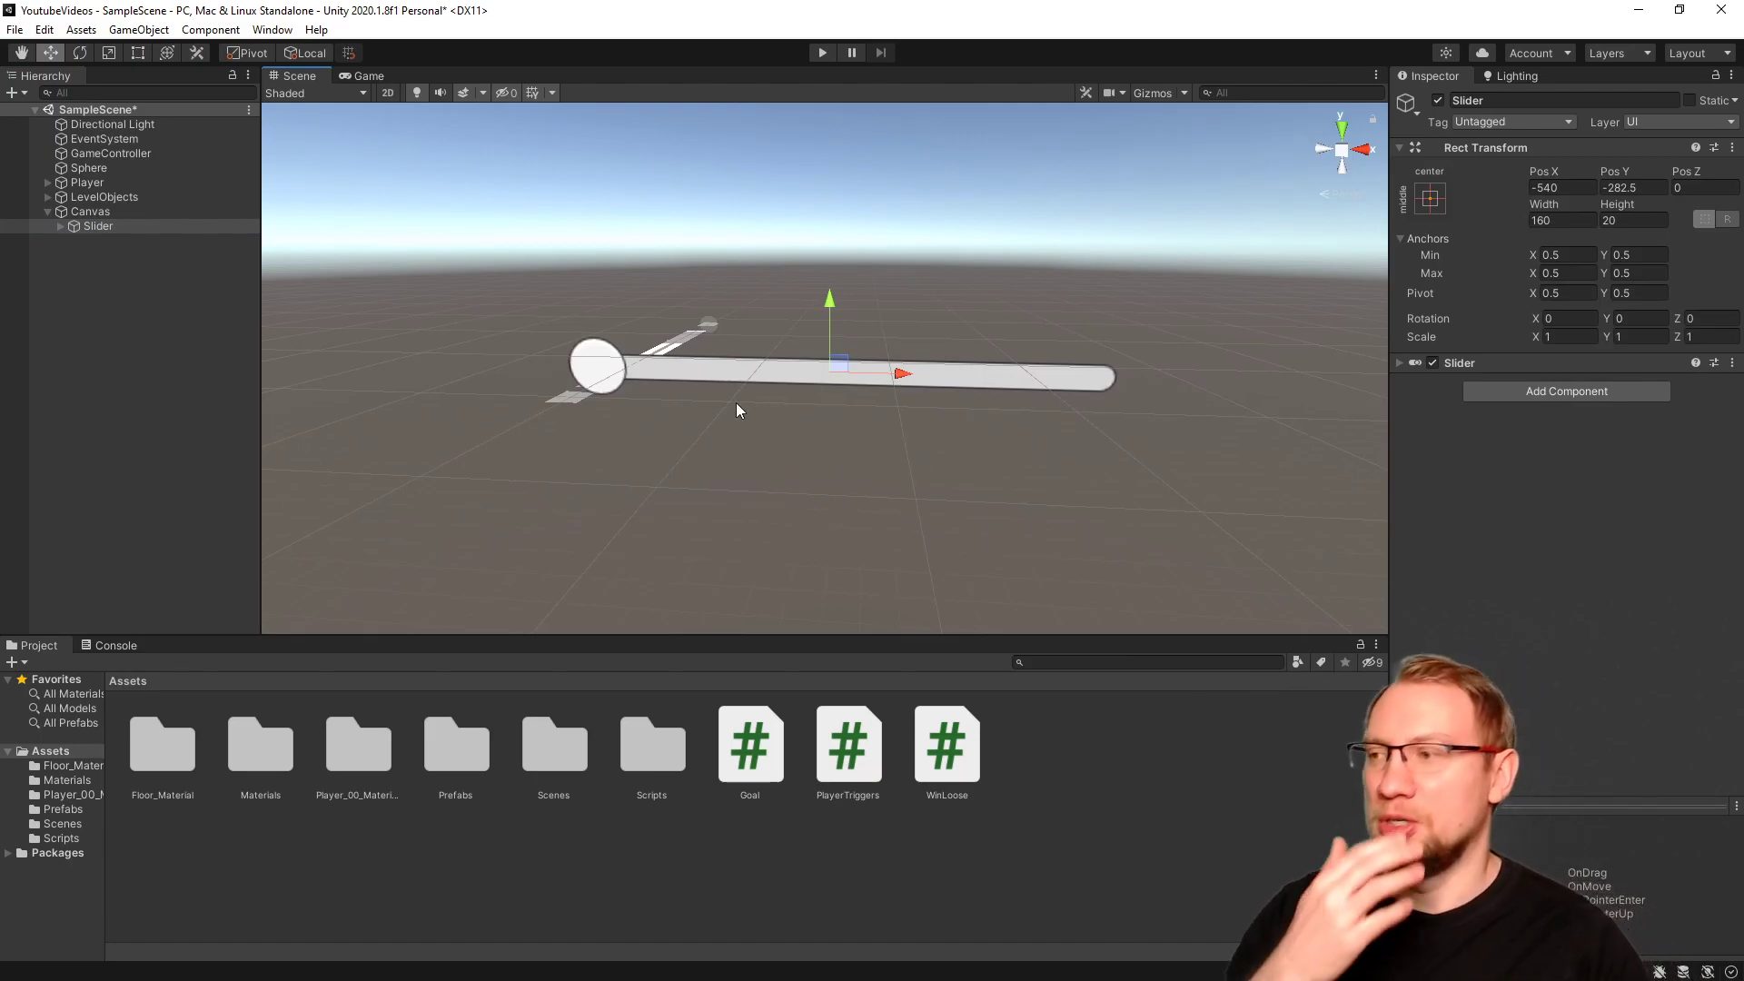
left_click(822, 54)
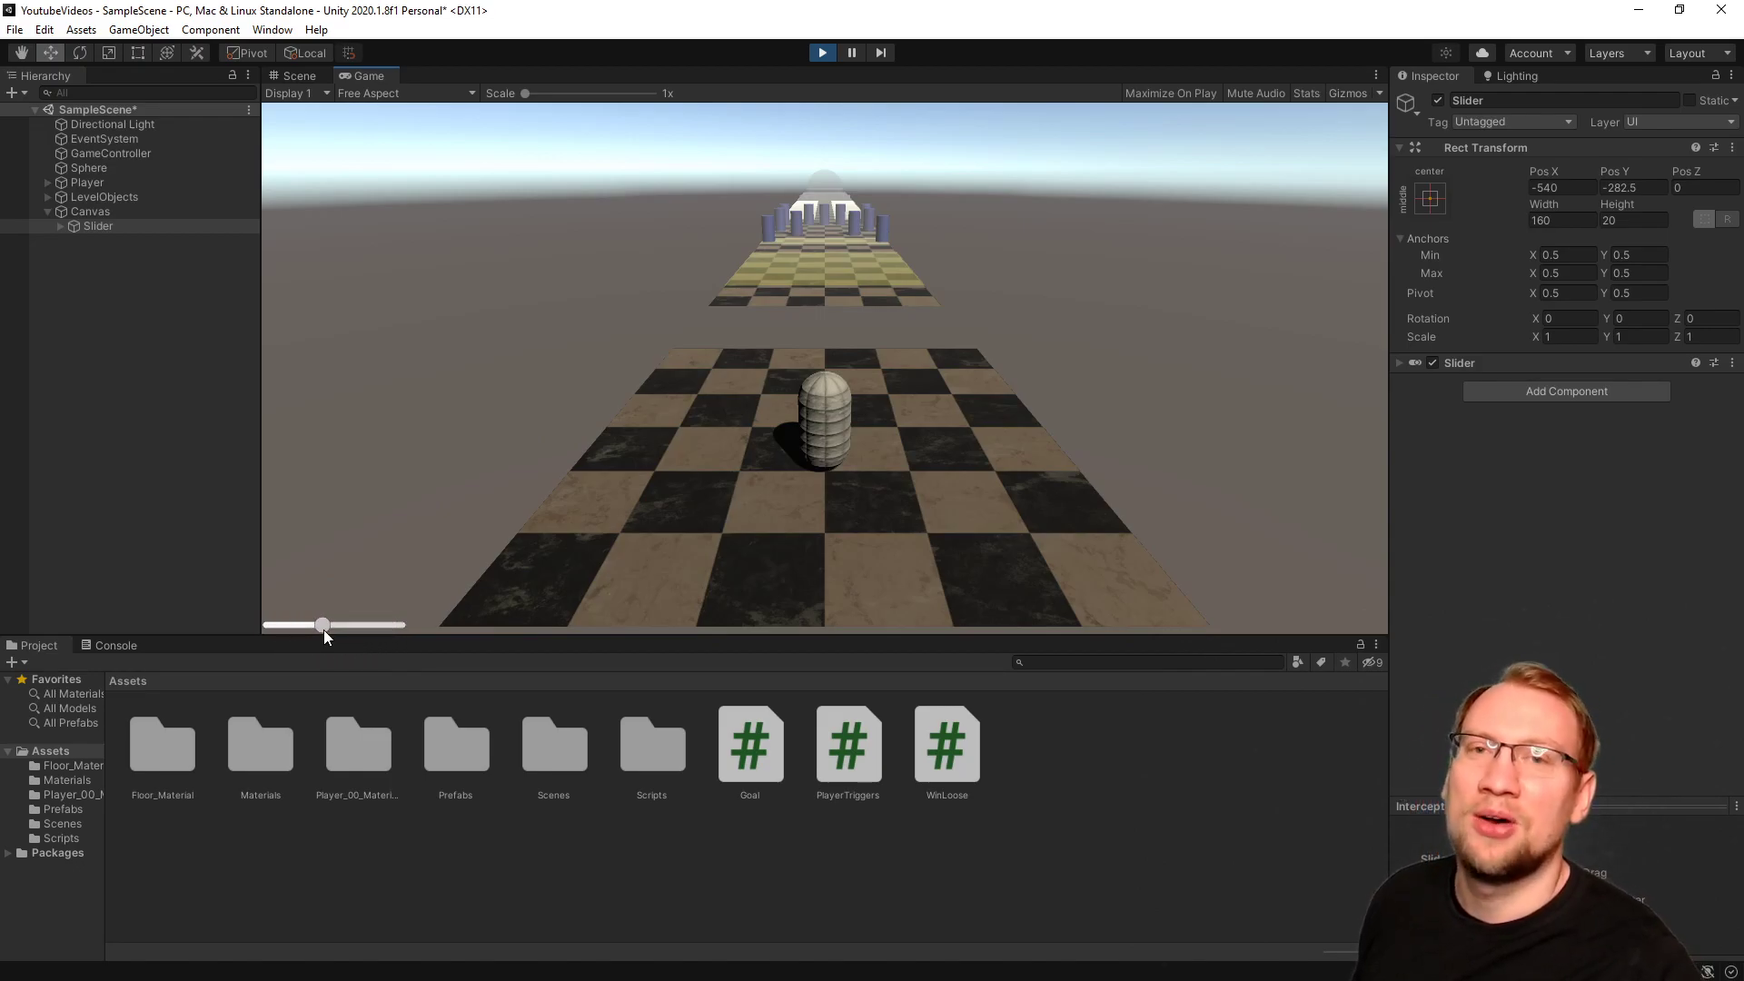
Inspect the Canvas while the game runs, then stop Play mode and orbit around the slider.
left_click(95, 211)
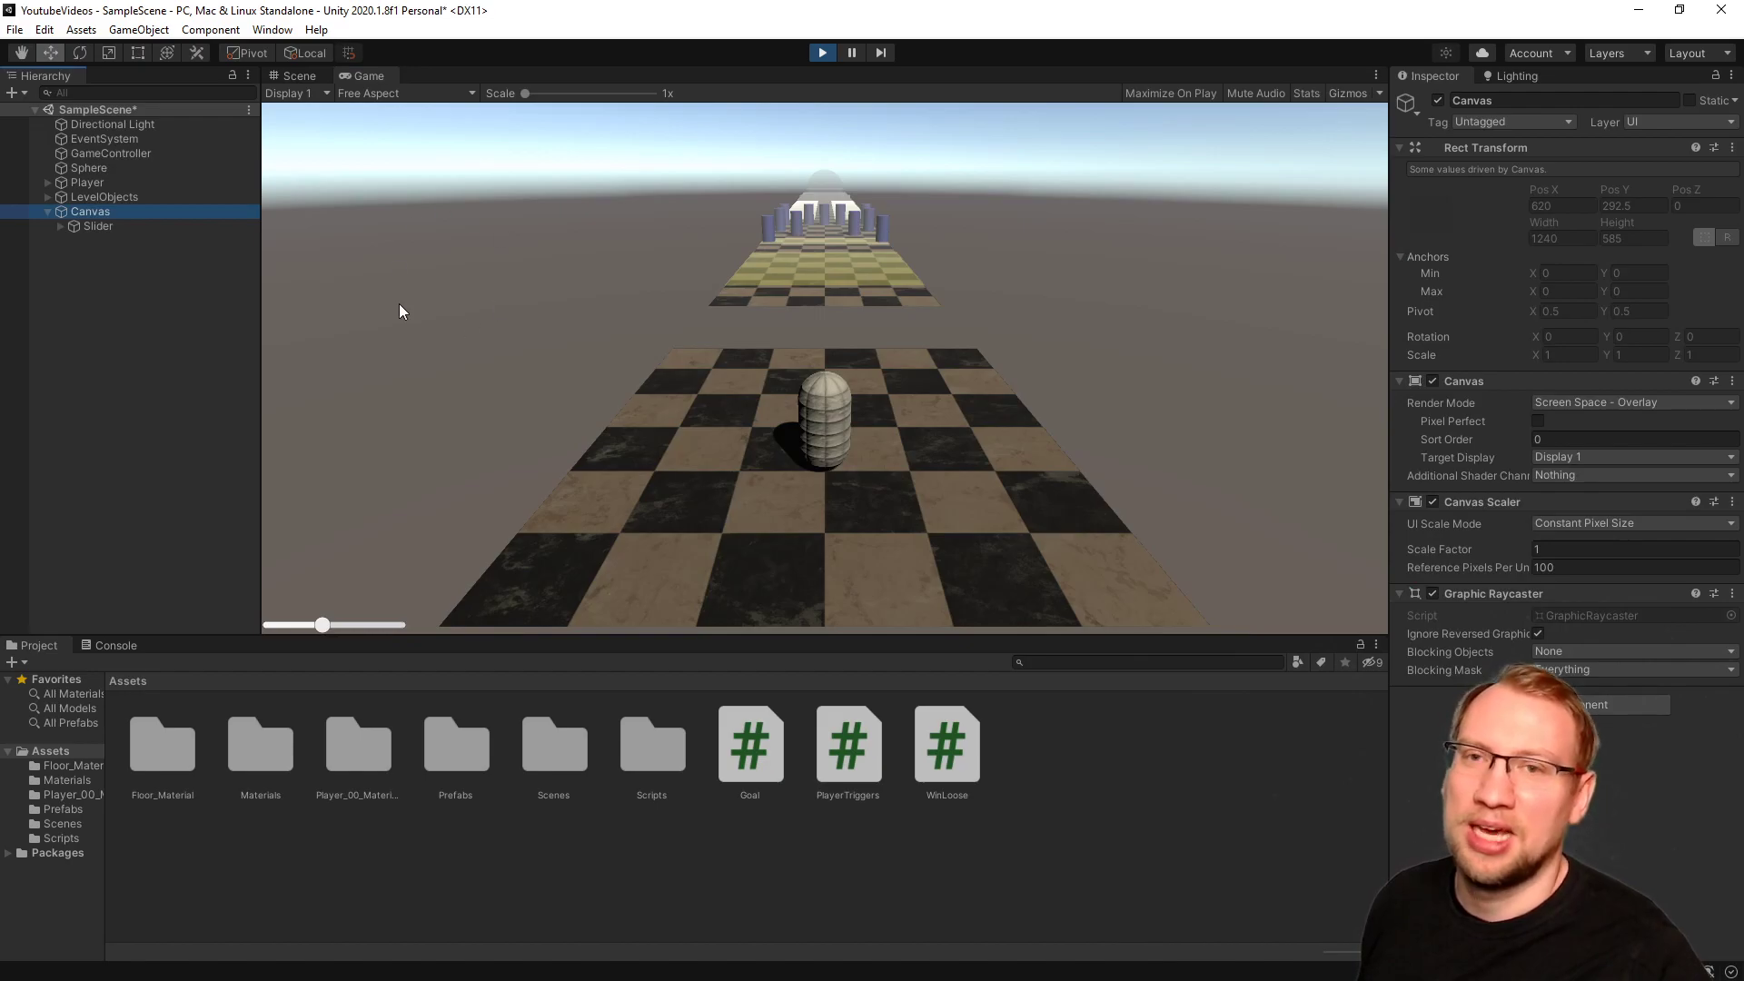
left_click(820, 53)
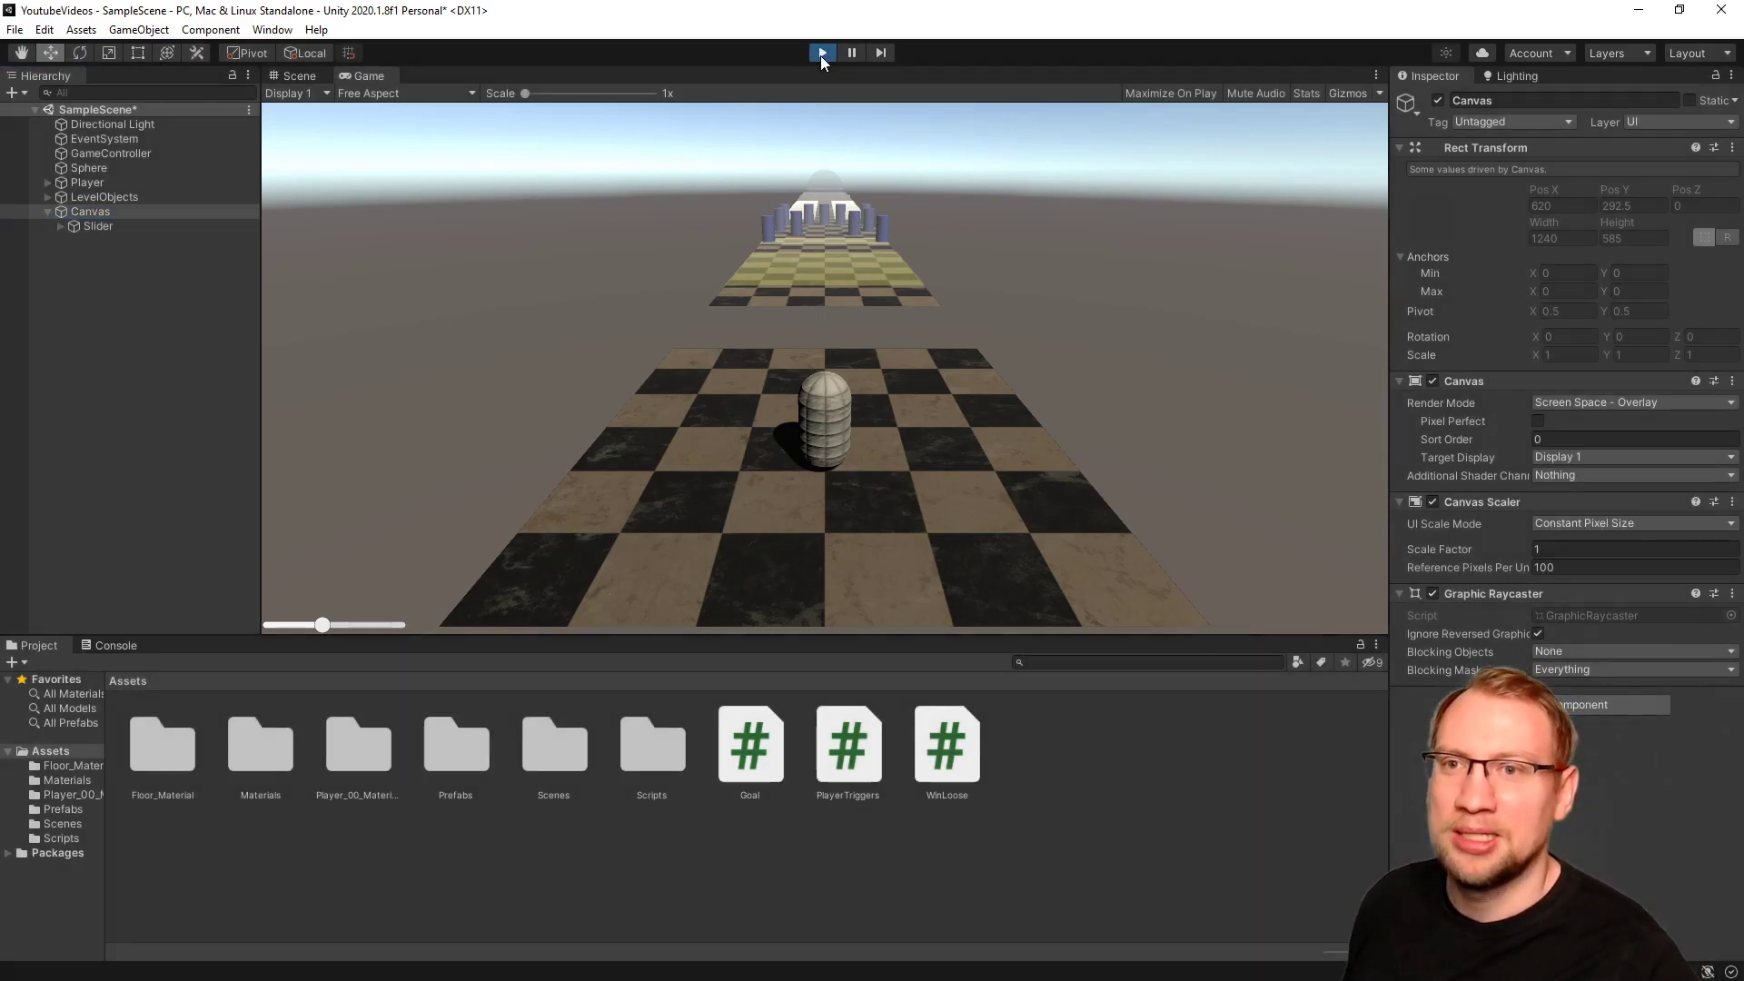
right_click_drag(778, 339, 853, 325)
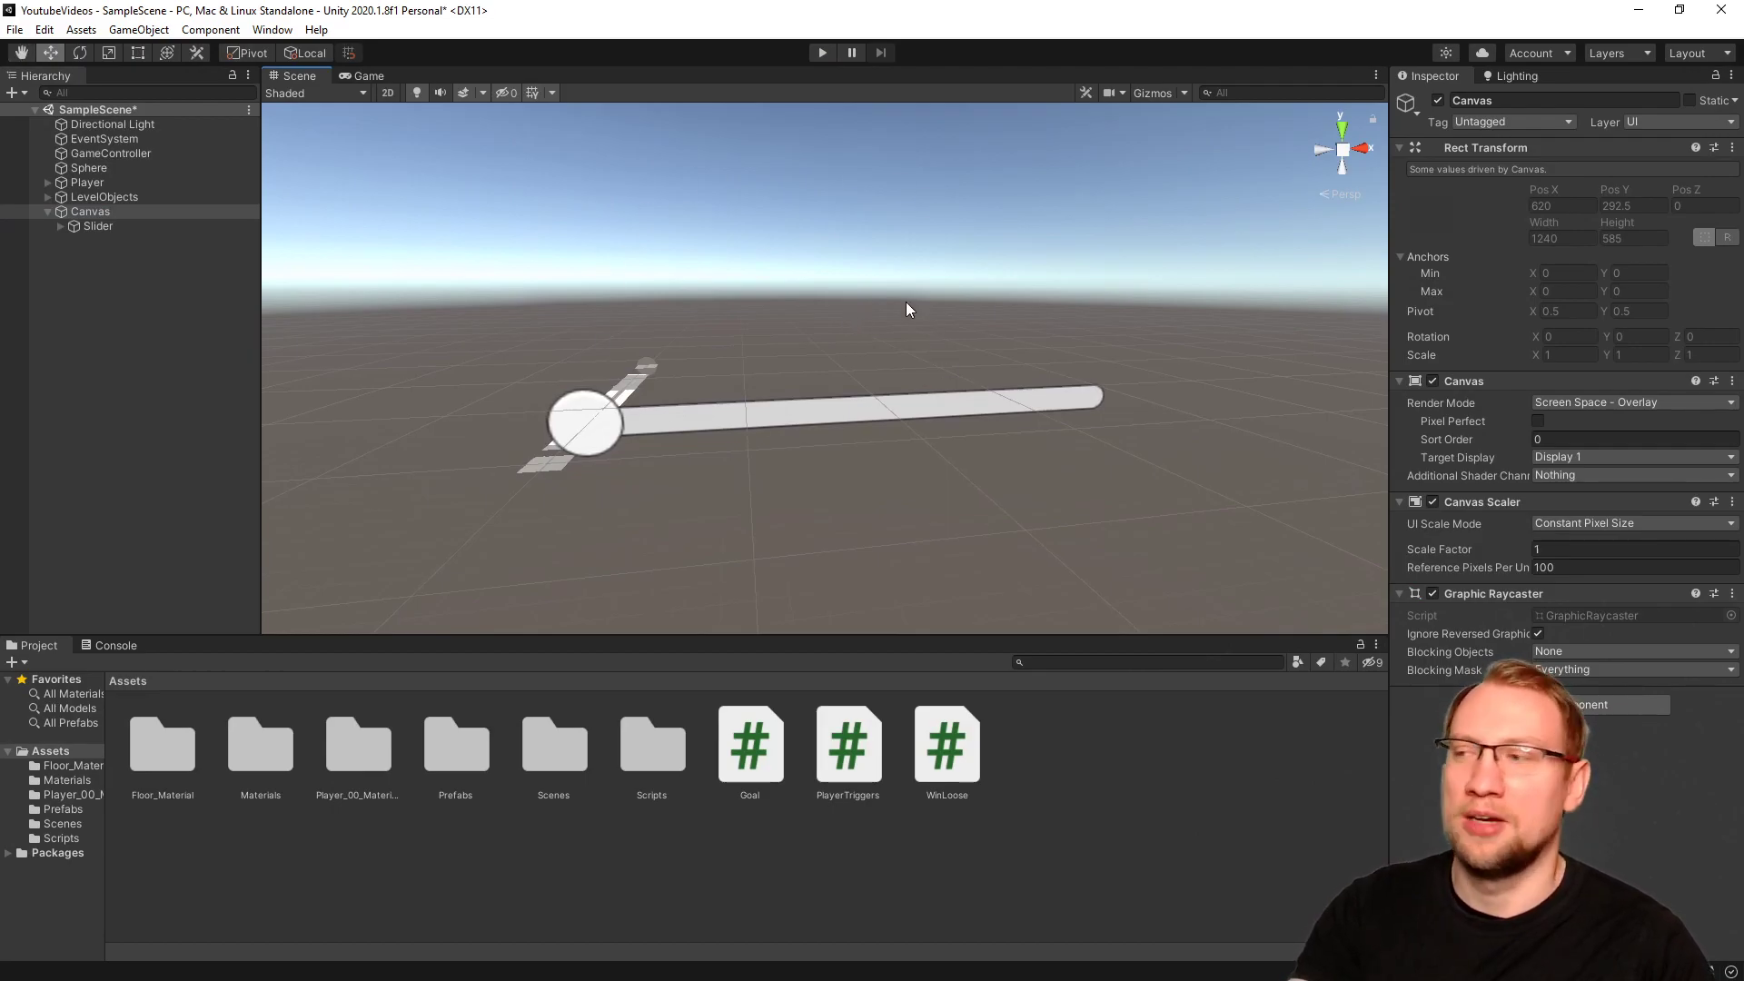
Set the Canvas Render Mode to World Space and frame the whole Canvas.
left_click(1695, 403)
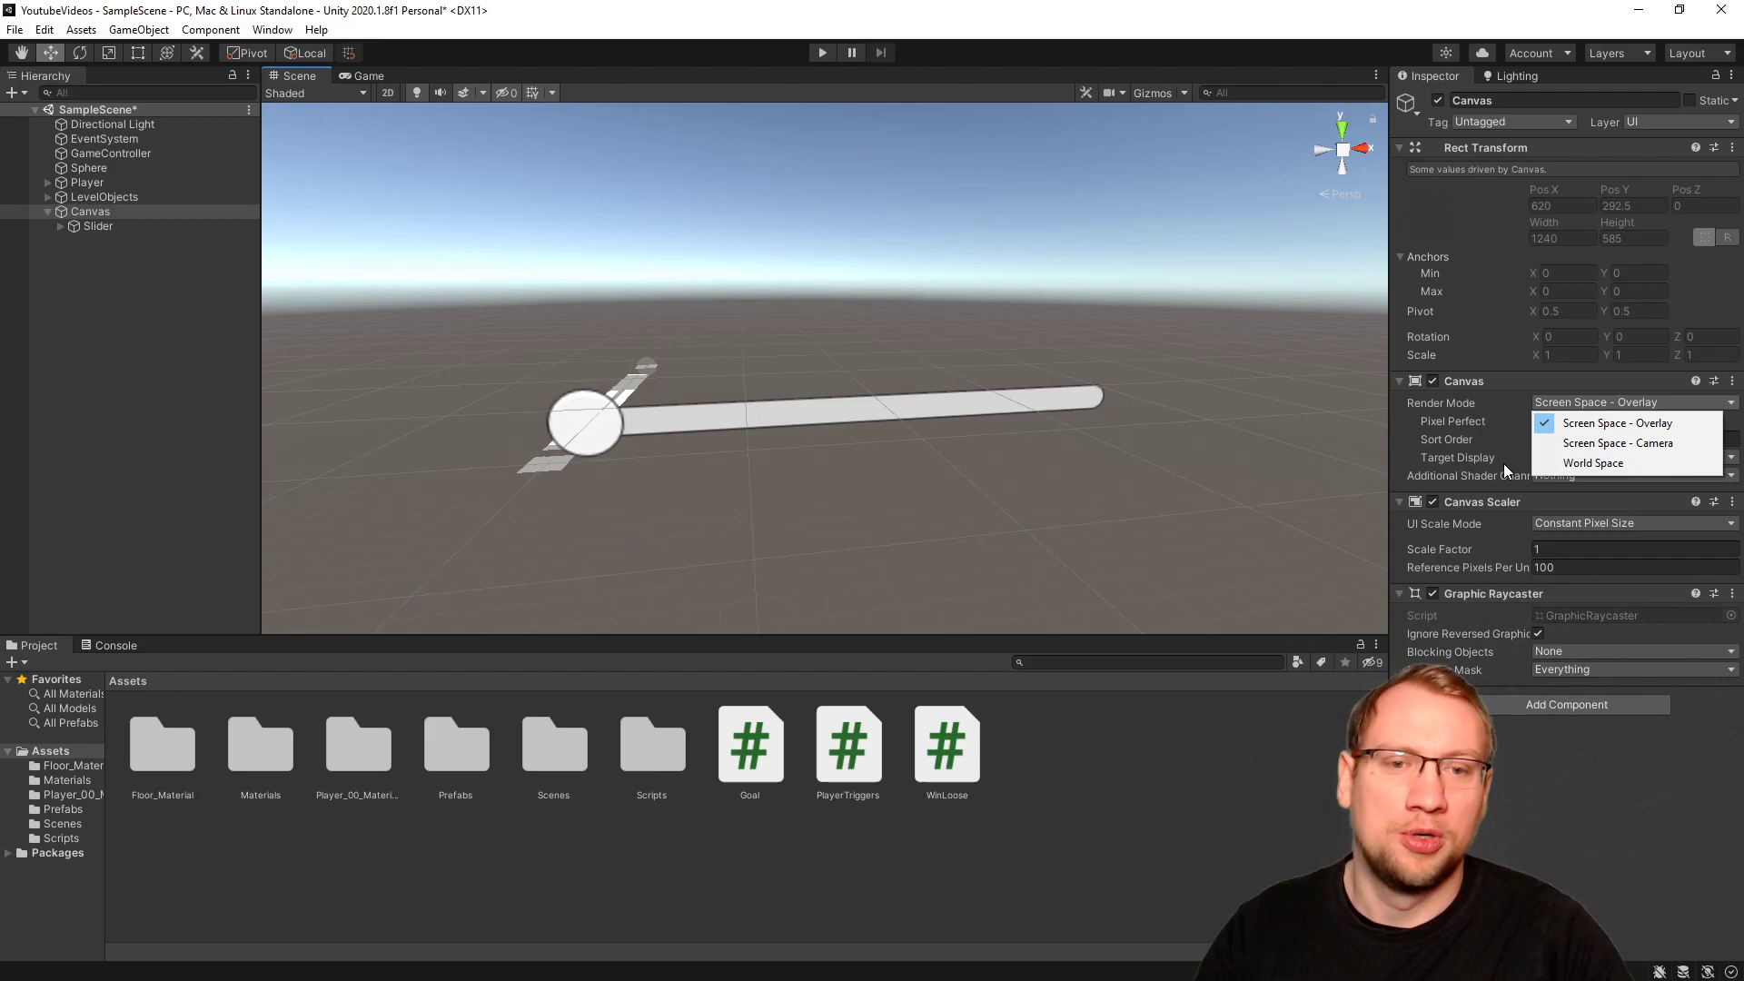
left_click(1593, 465)
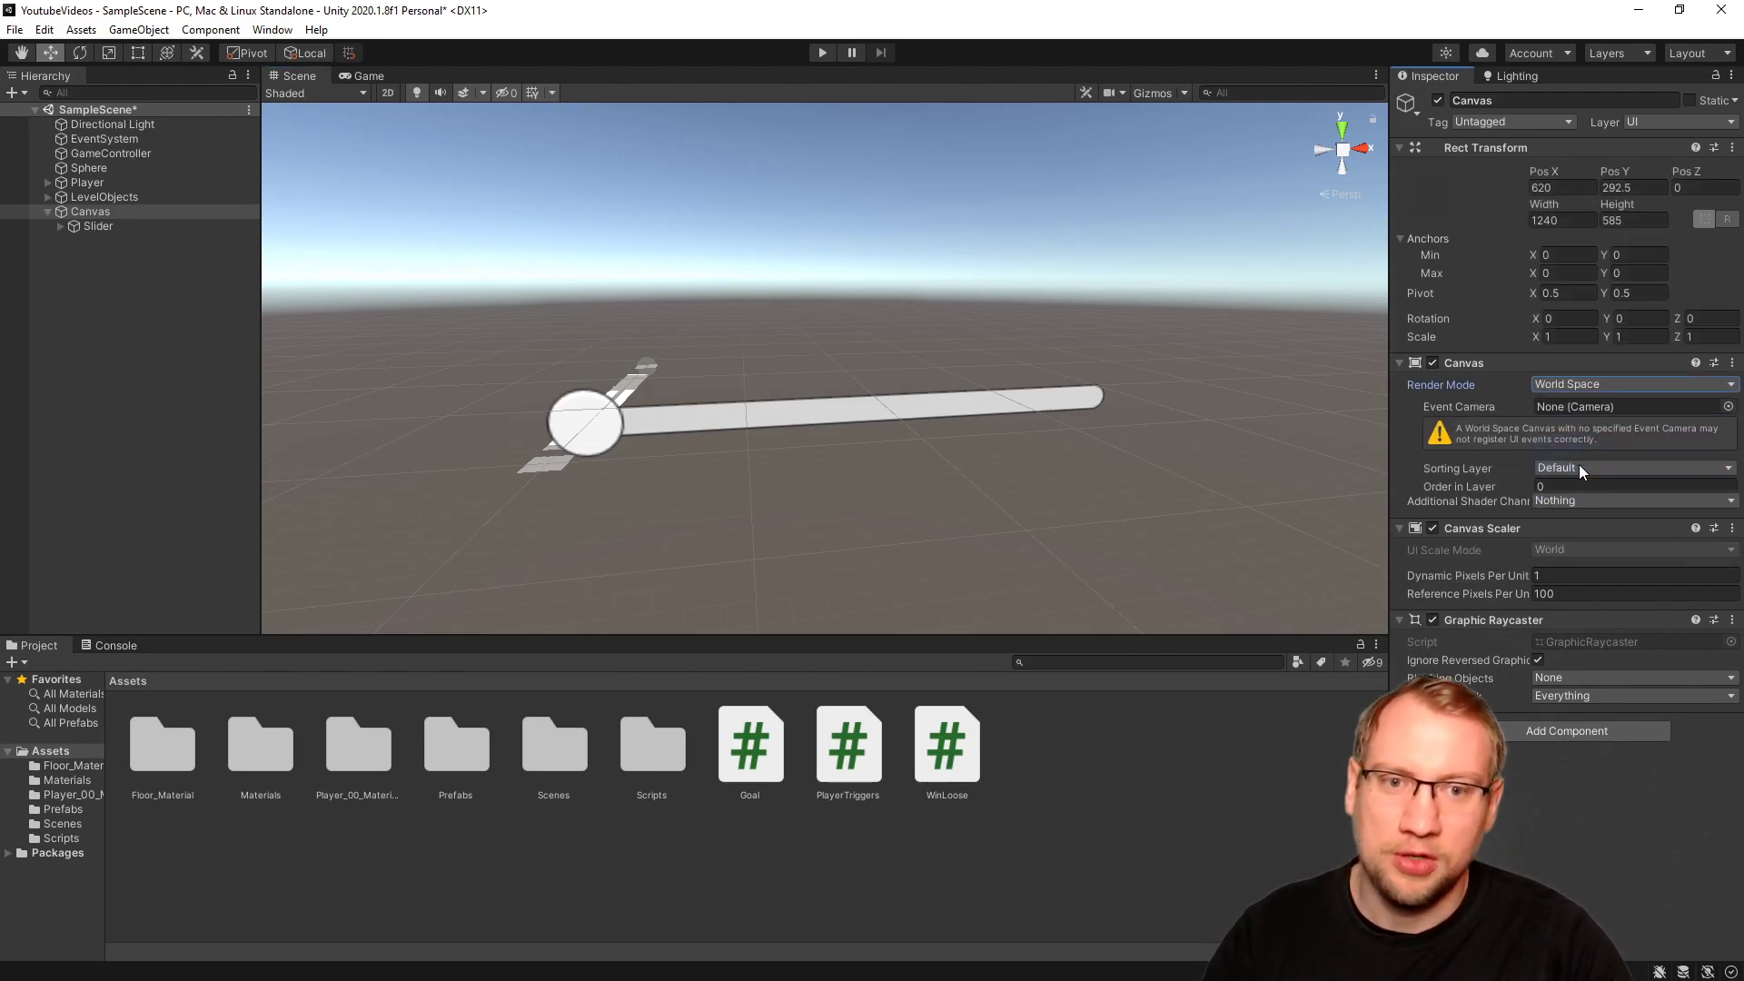
left_click_drag(1168, 352, 1518, 426, "alt")
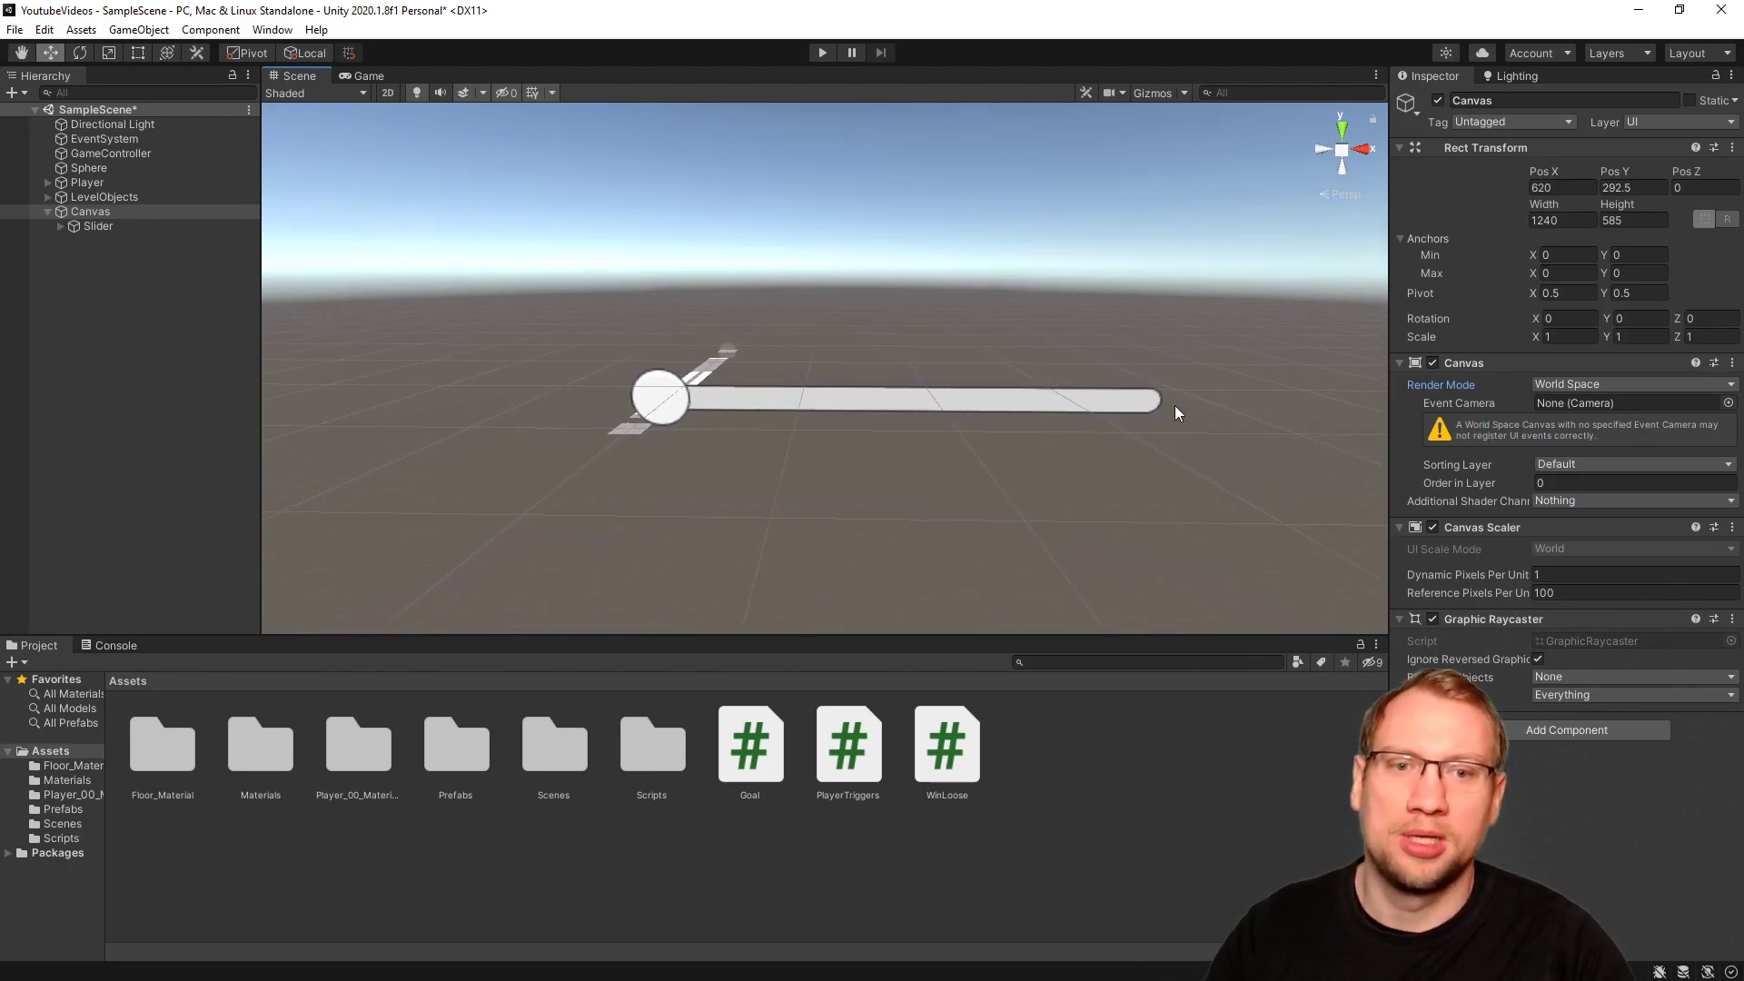
key("f")
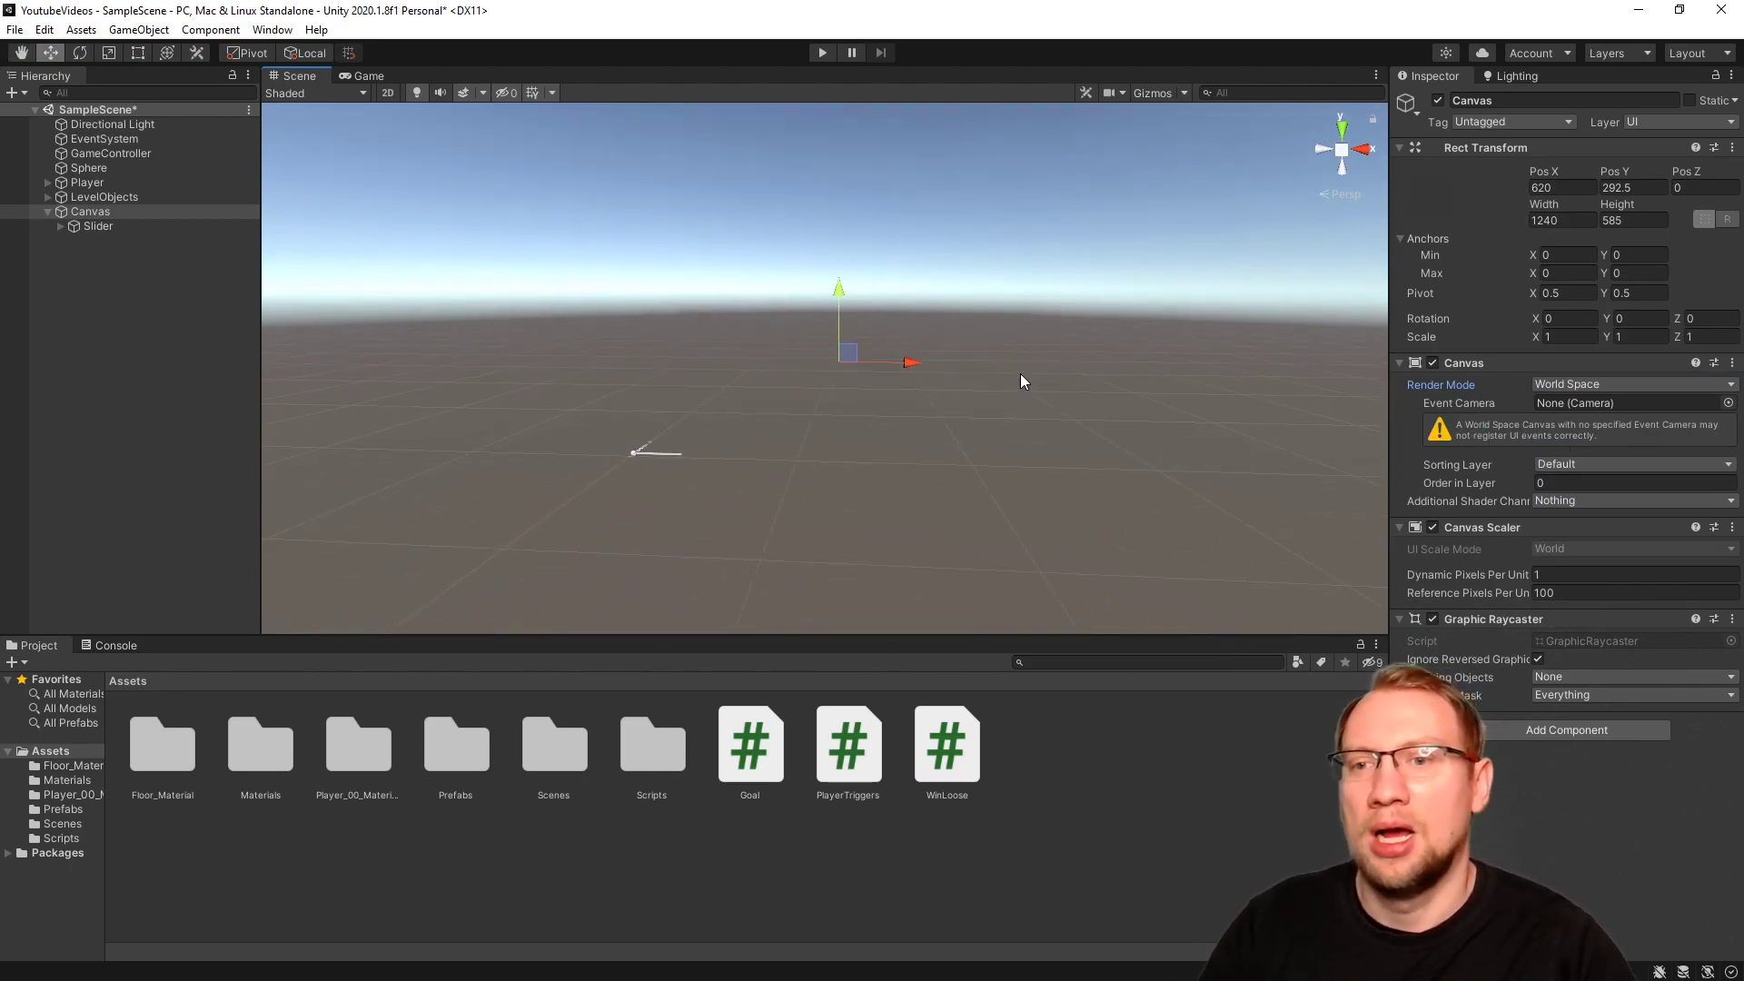
left_click_drag(1060, 336, 1008, 313, "alt")
Focus on the Slider and run the game briefly to check it, then stop.
left_click(84, 211)
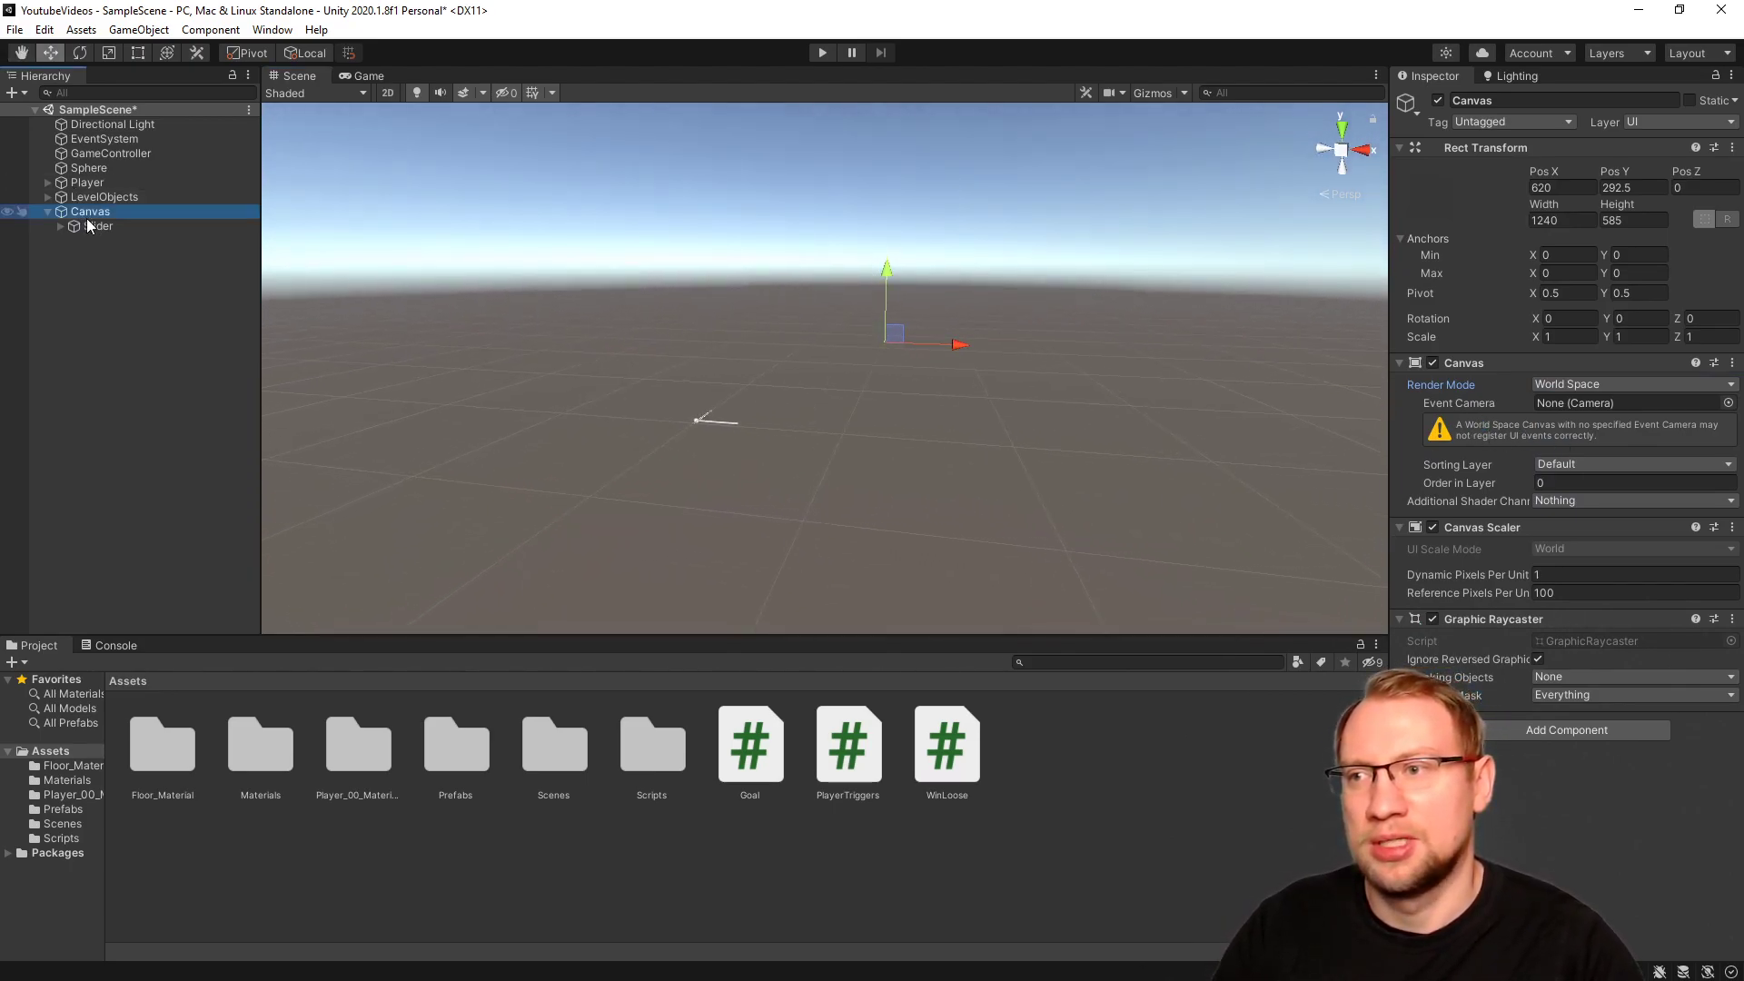
double_click(86, 225)
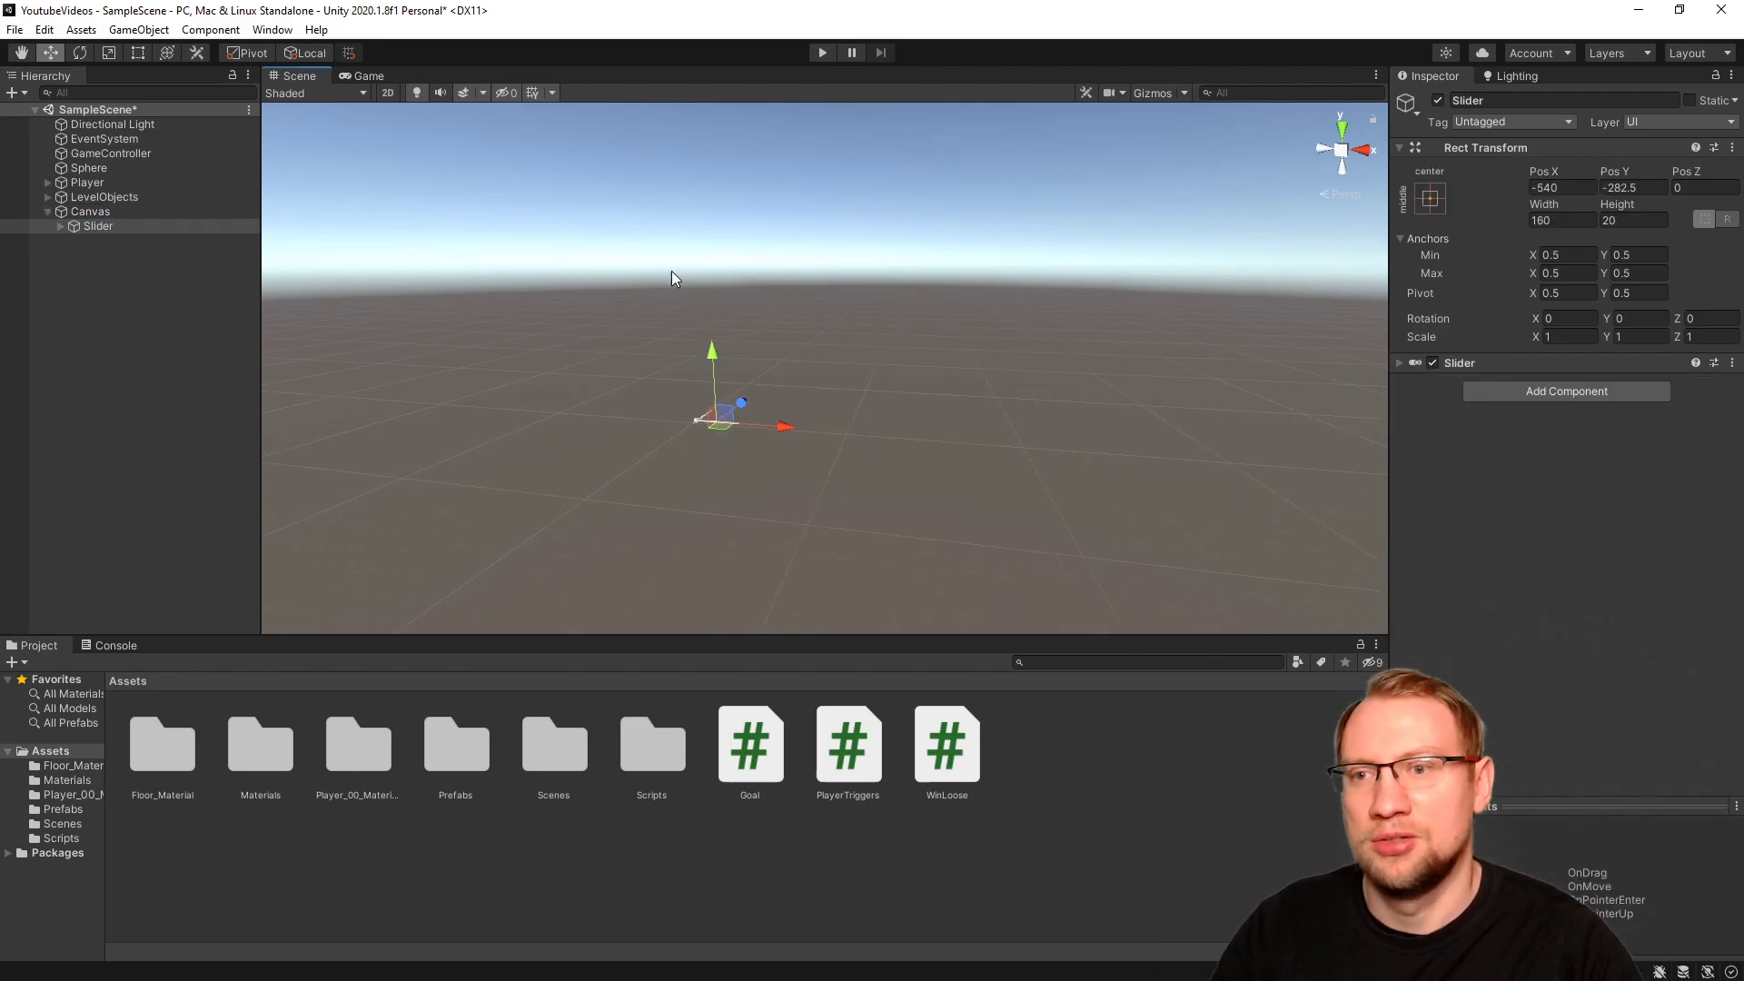
left_click(821, 53)
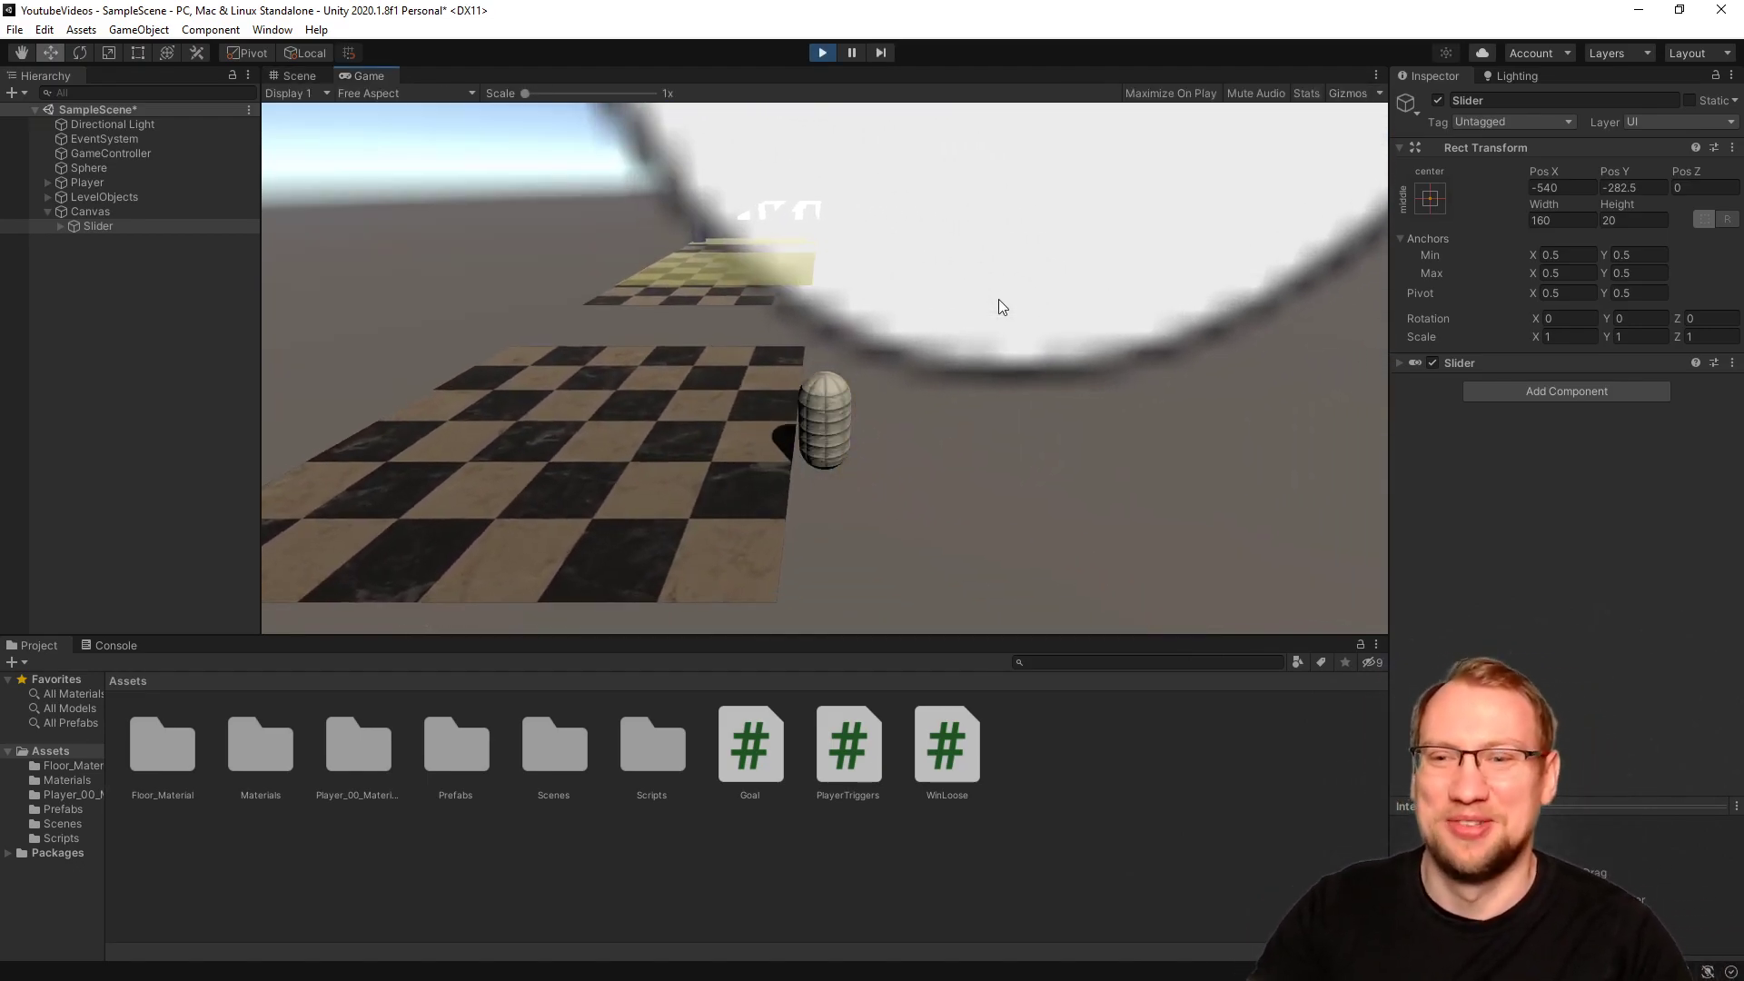
left_click(822, 53)
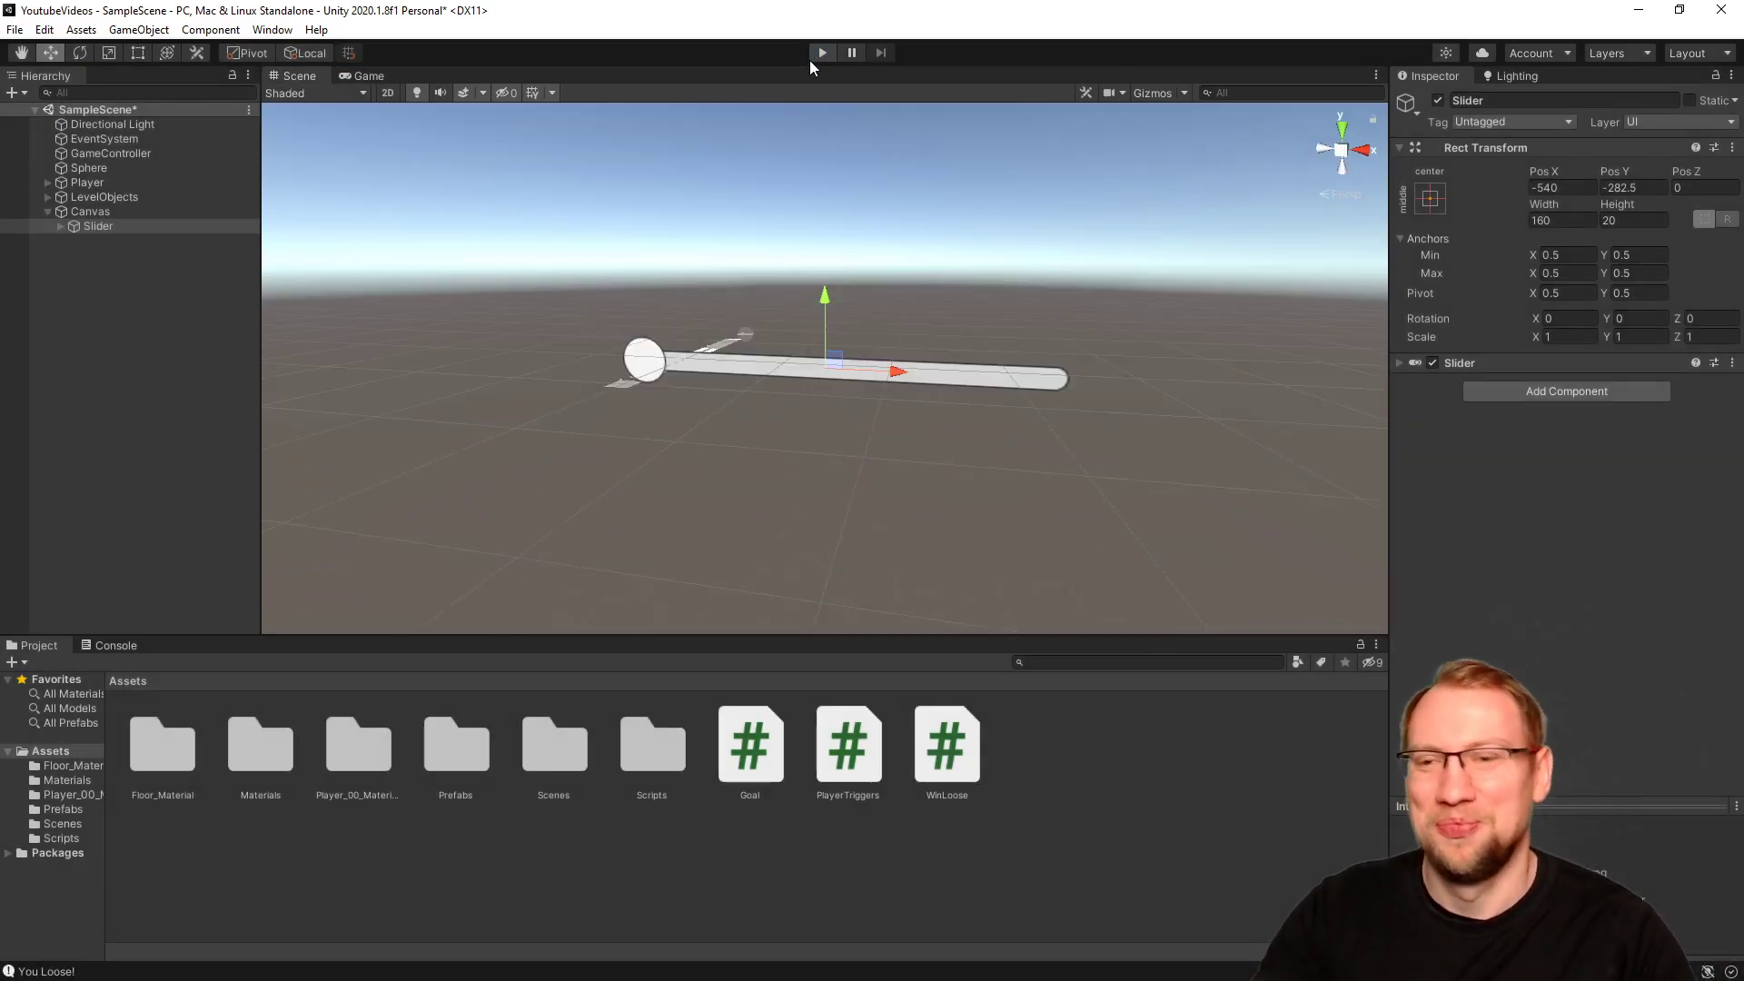
scroll(873, 327, "up", 5)
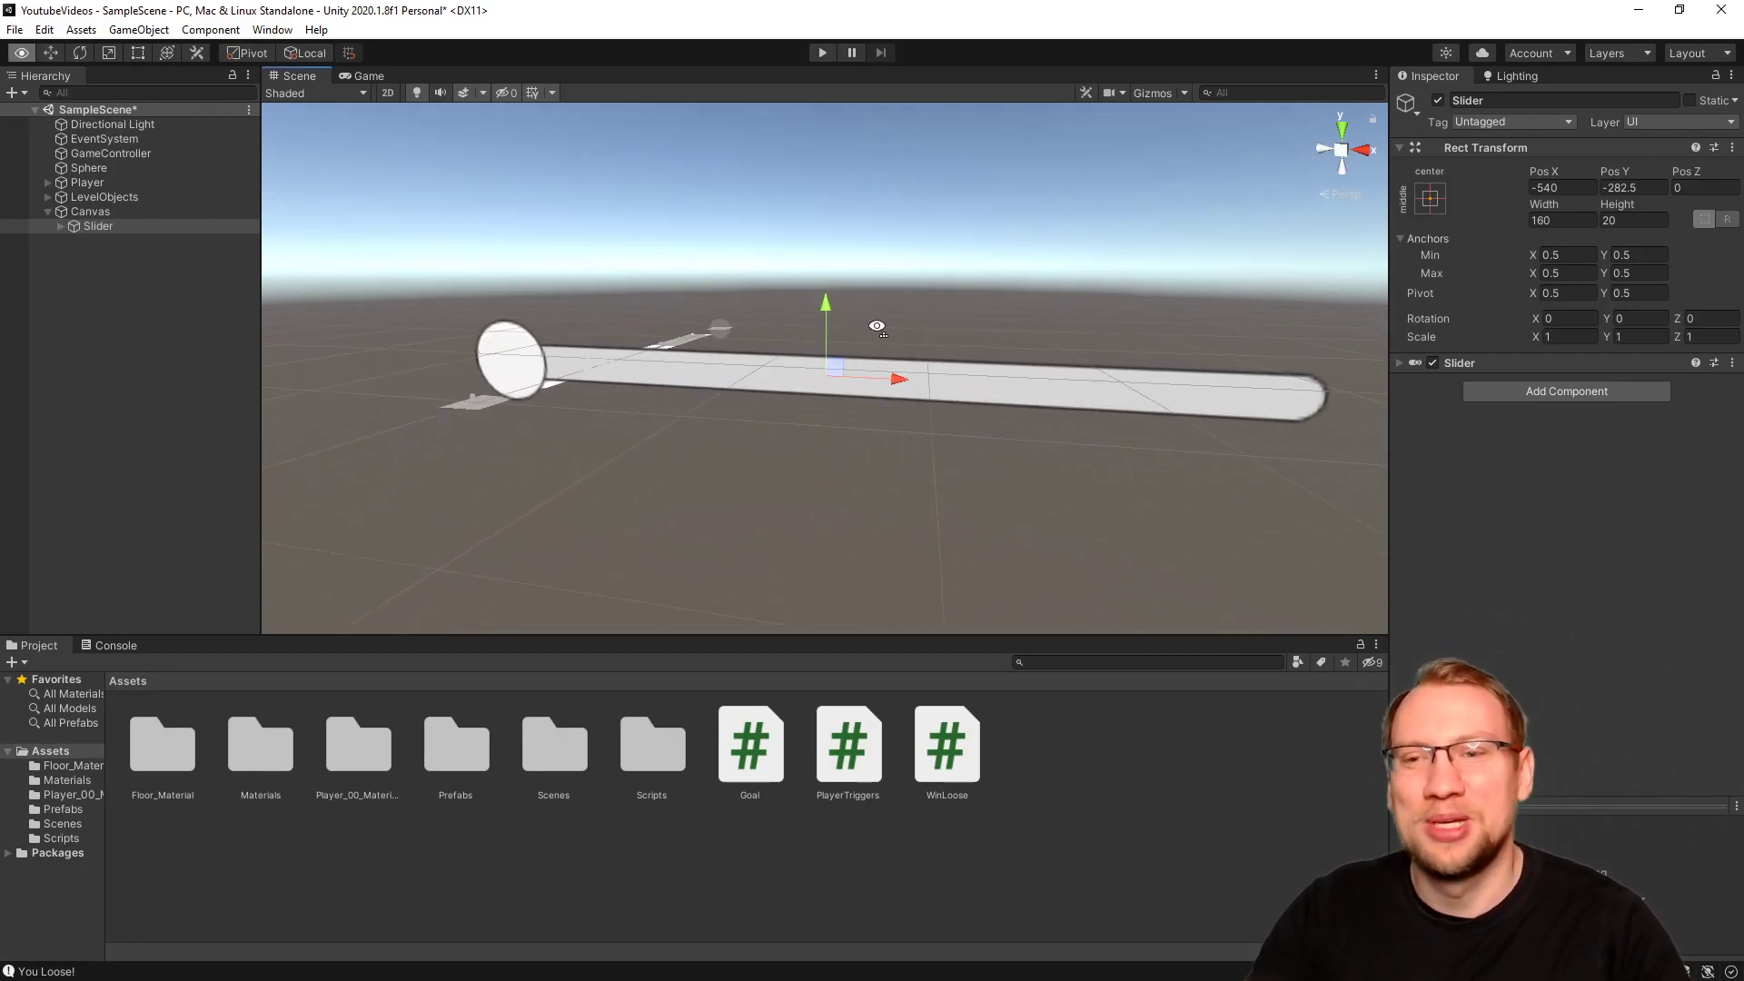
left_click_drag(876, 327, 870, 329, "alt")
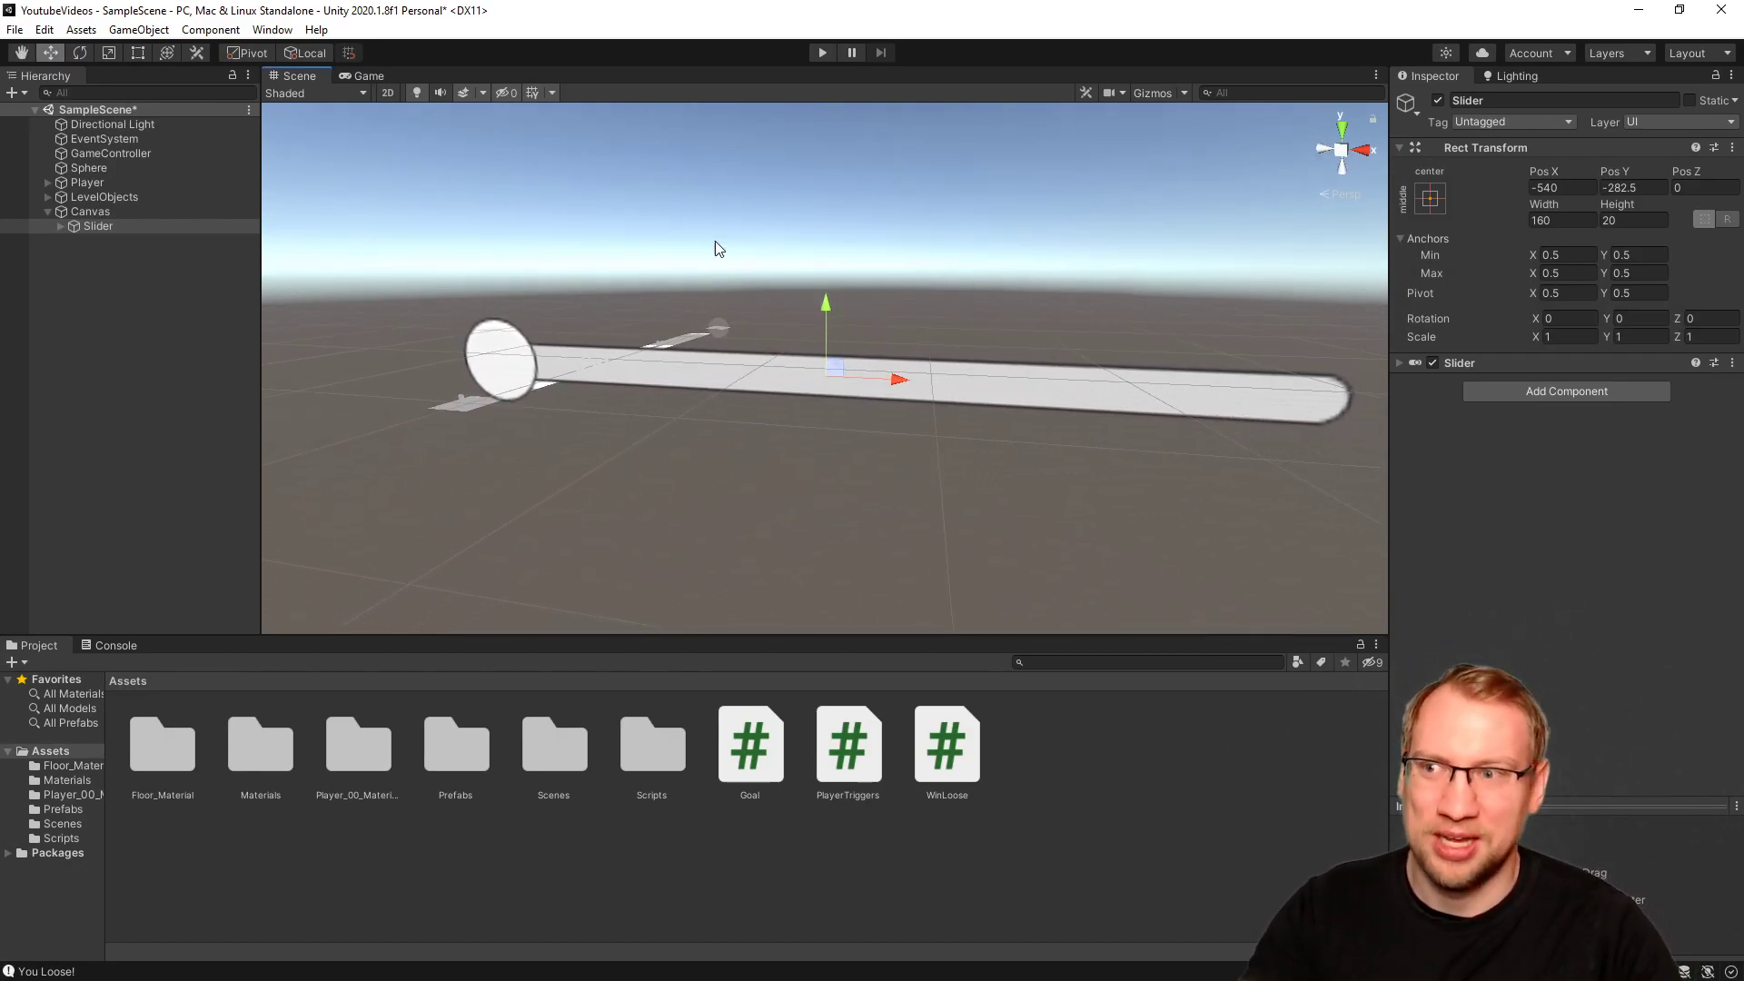
Select the Canvas and frame it in the Scene view.
left_click(107, 211)
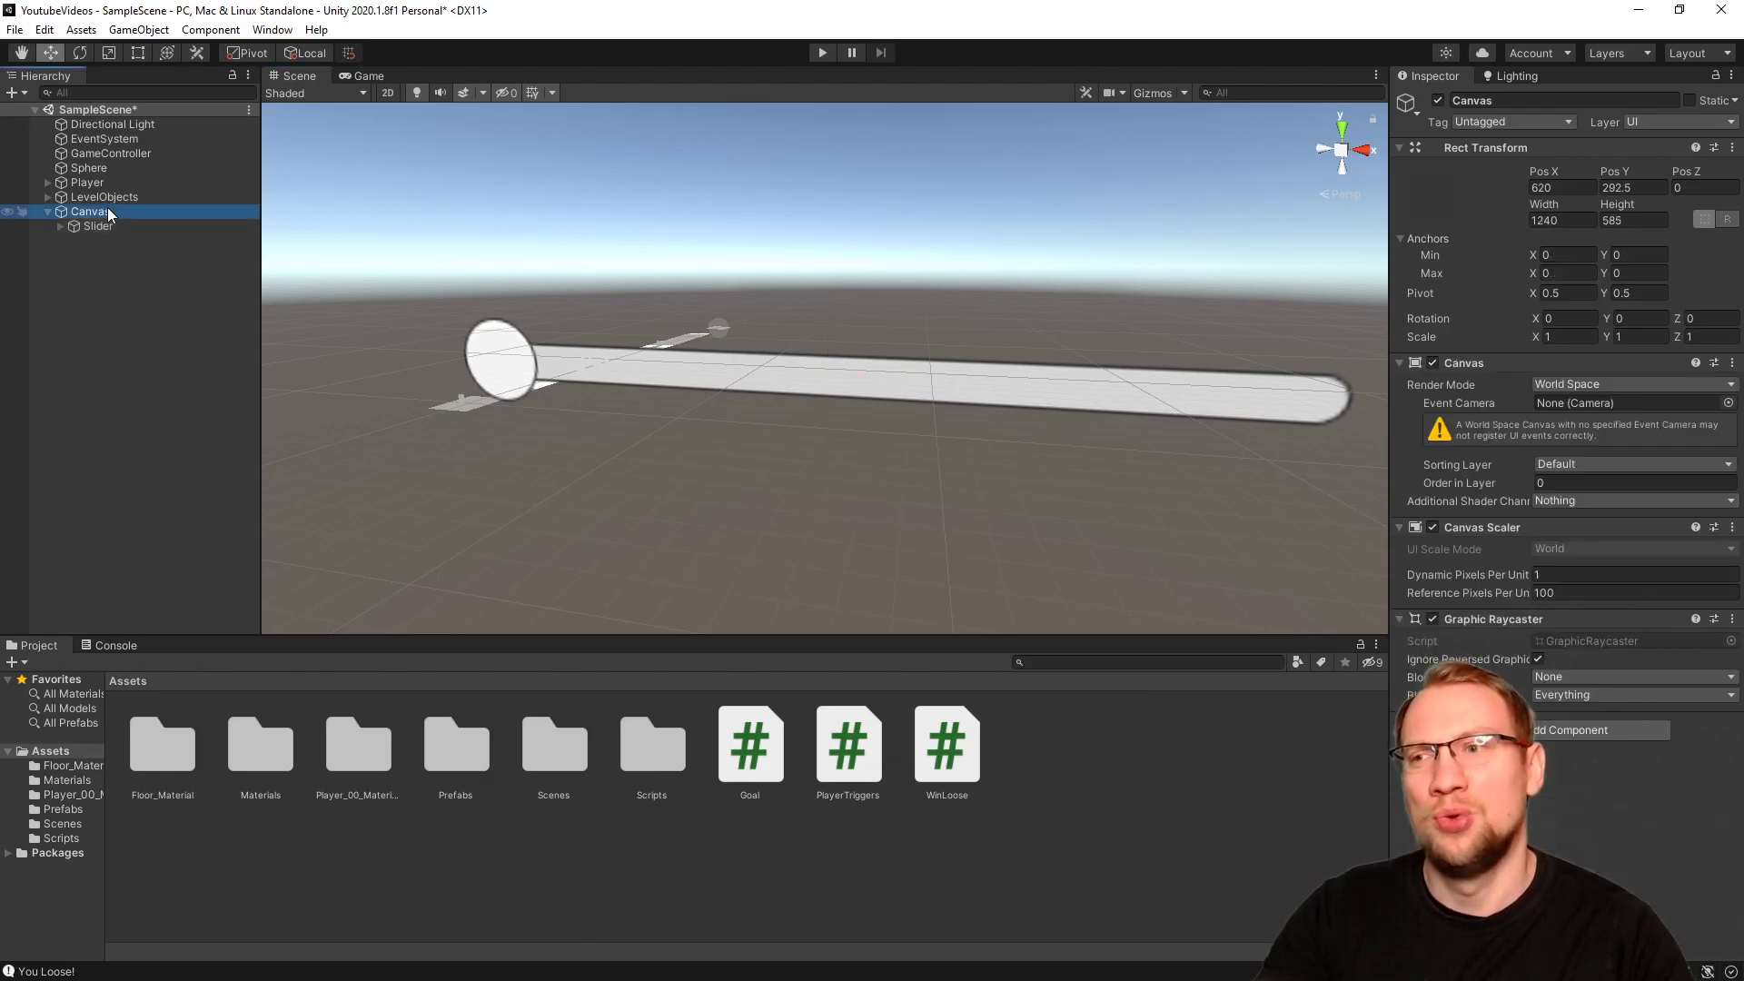
left_click(106, 227)
left_click(60, 226)
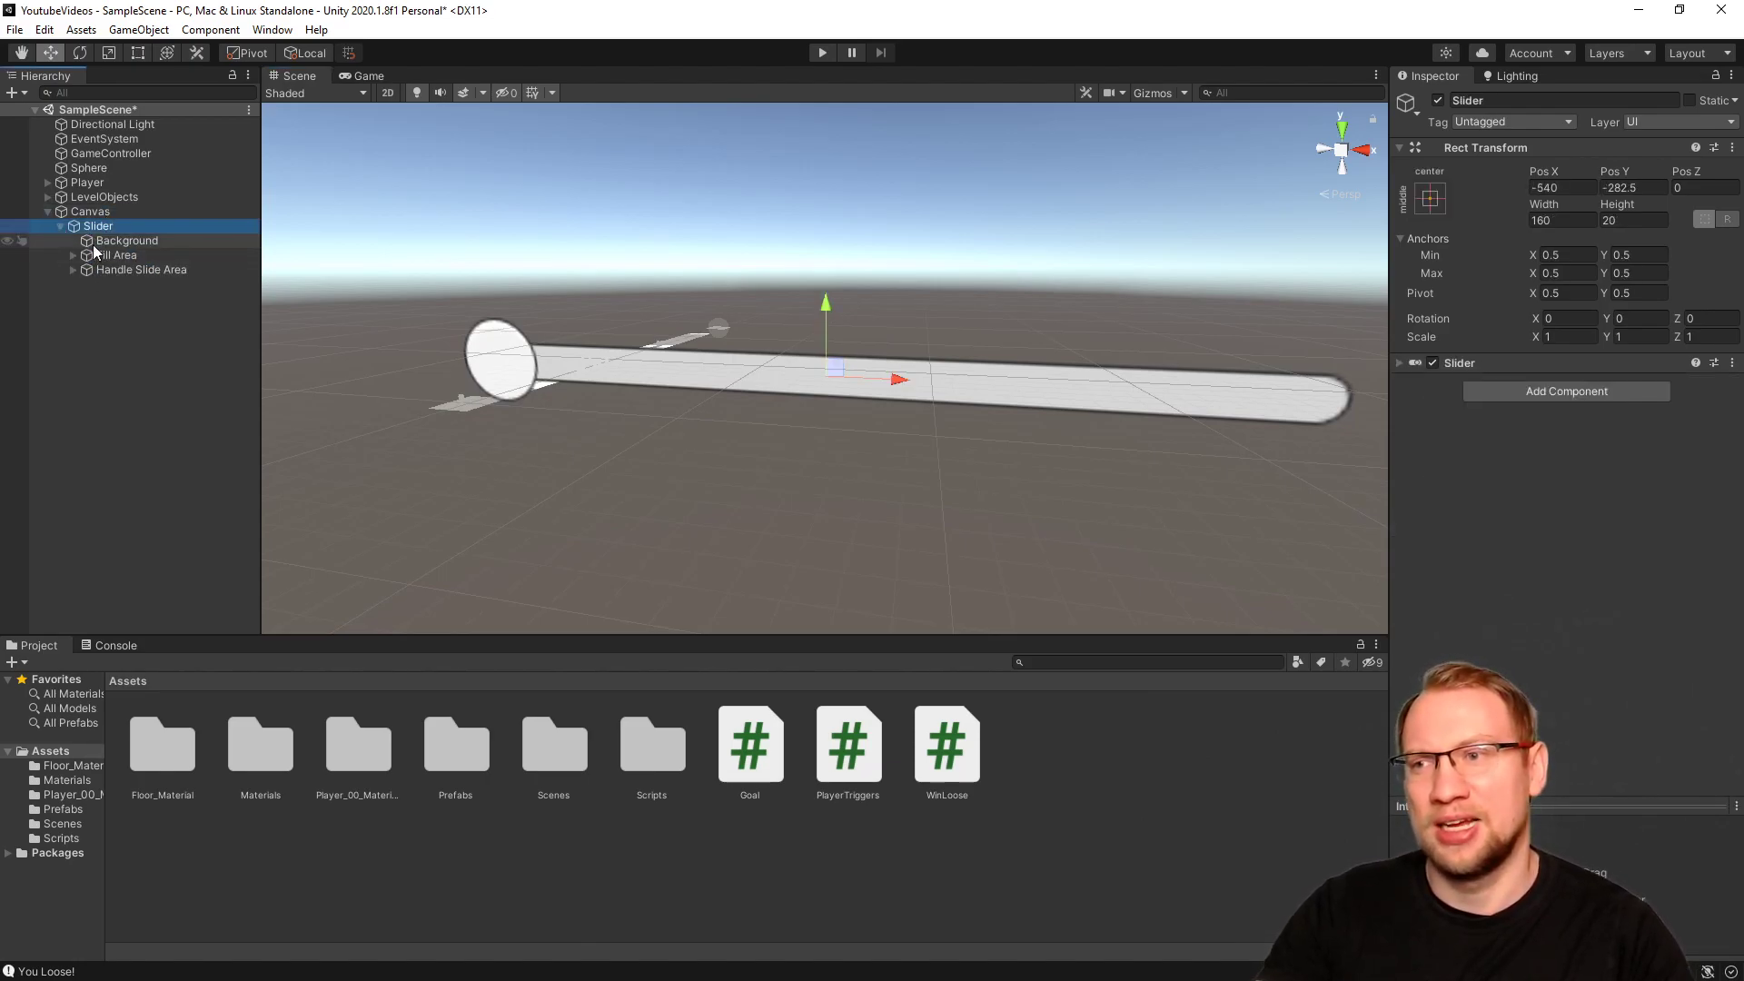
left_click(60, 226)
left_click(75, 214)
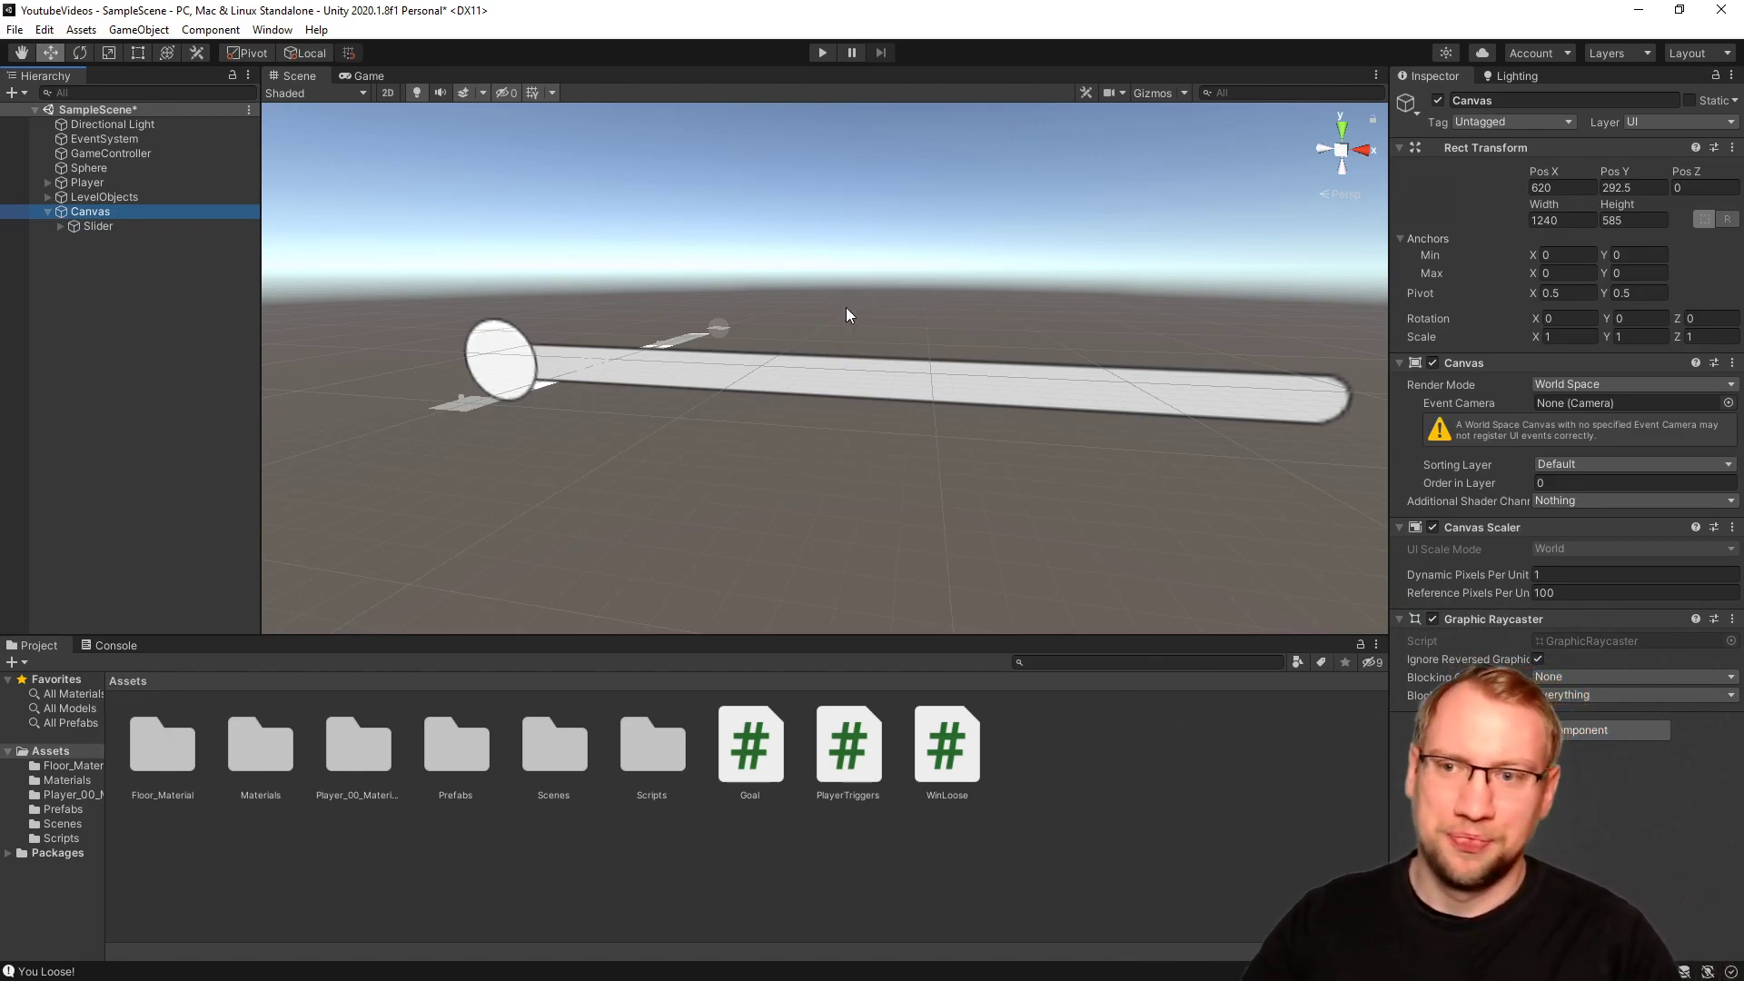
key("f")
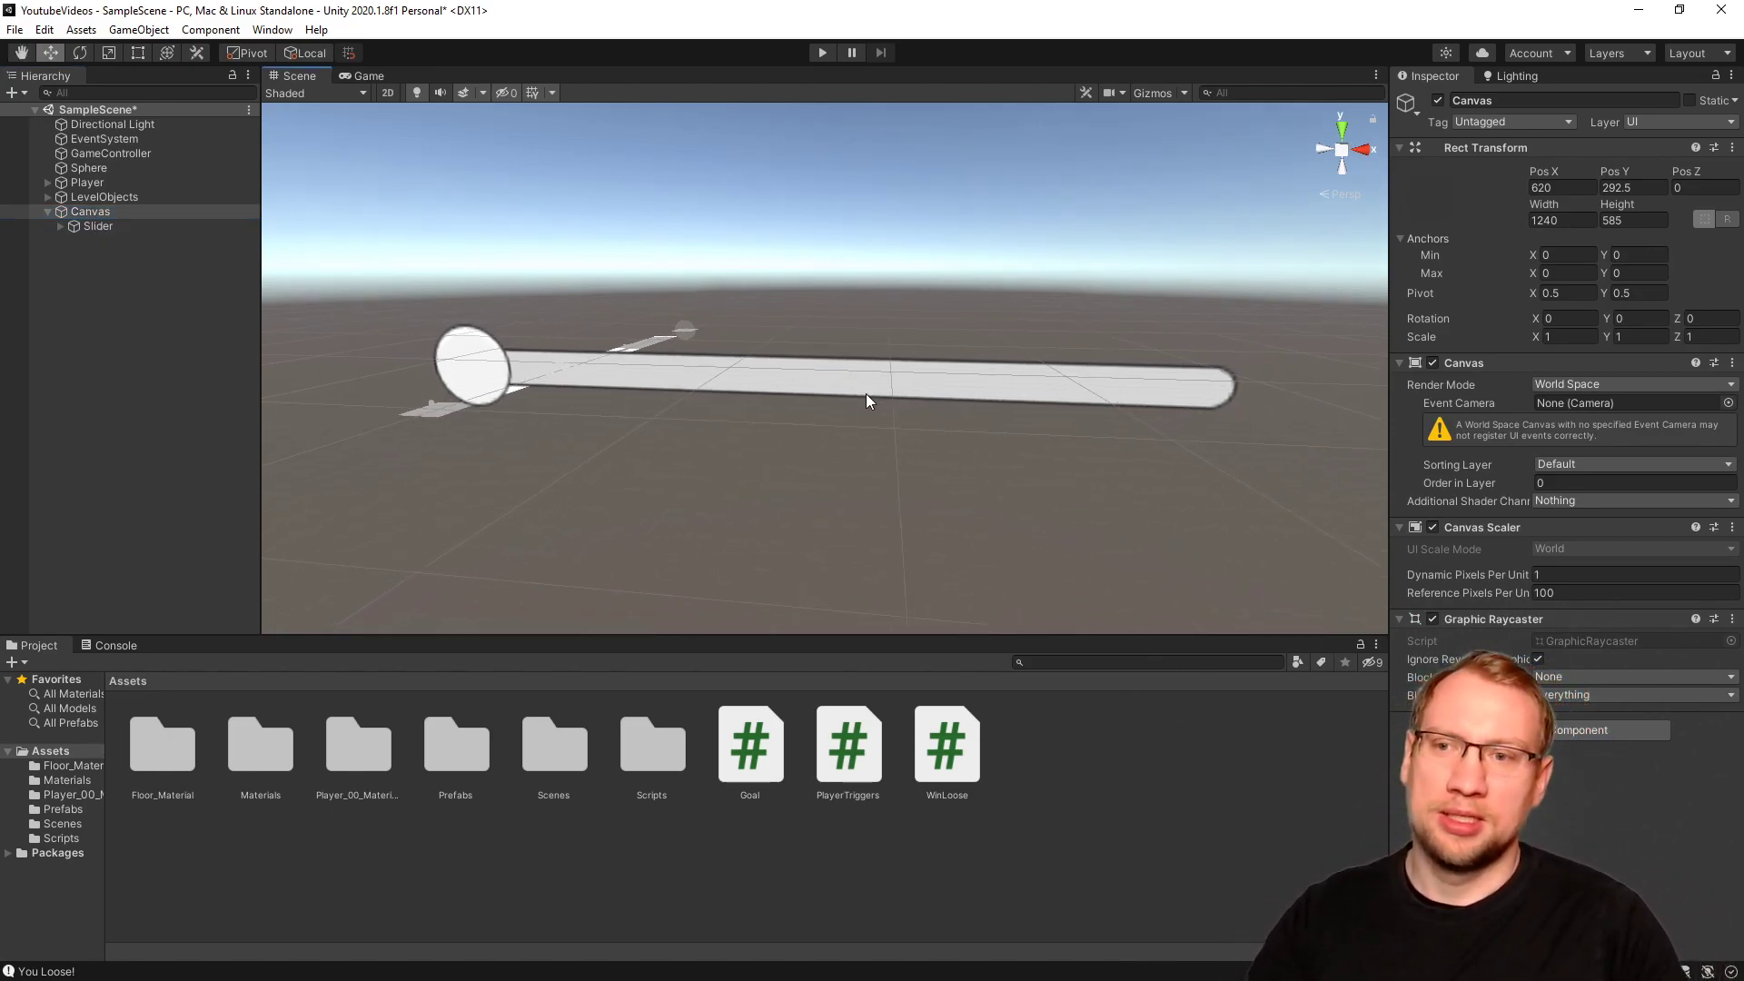
key("f")
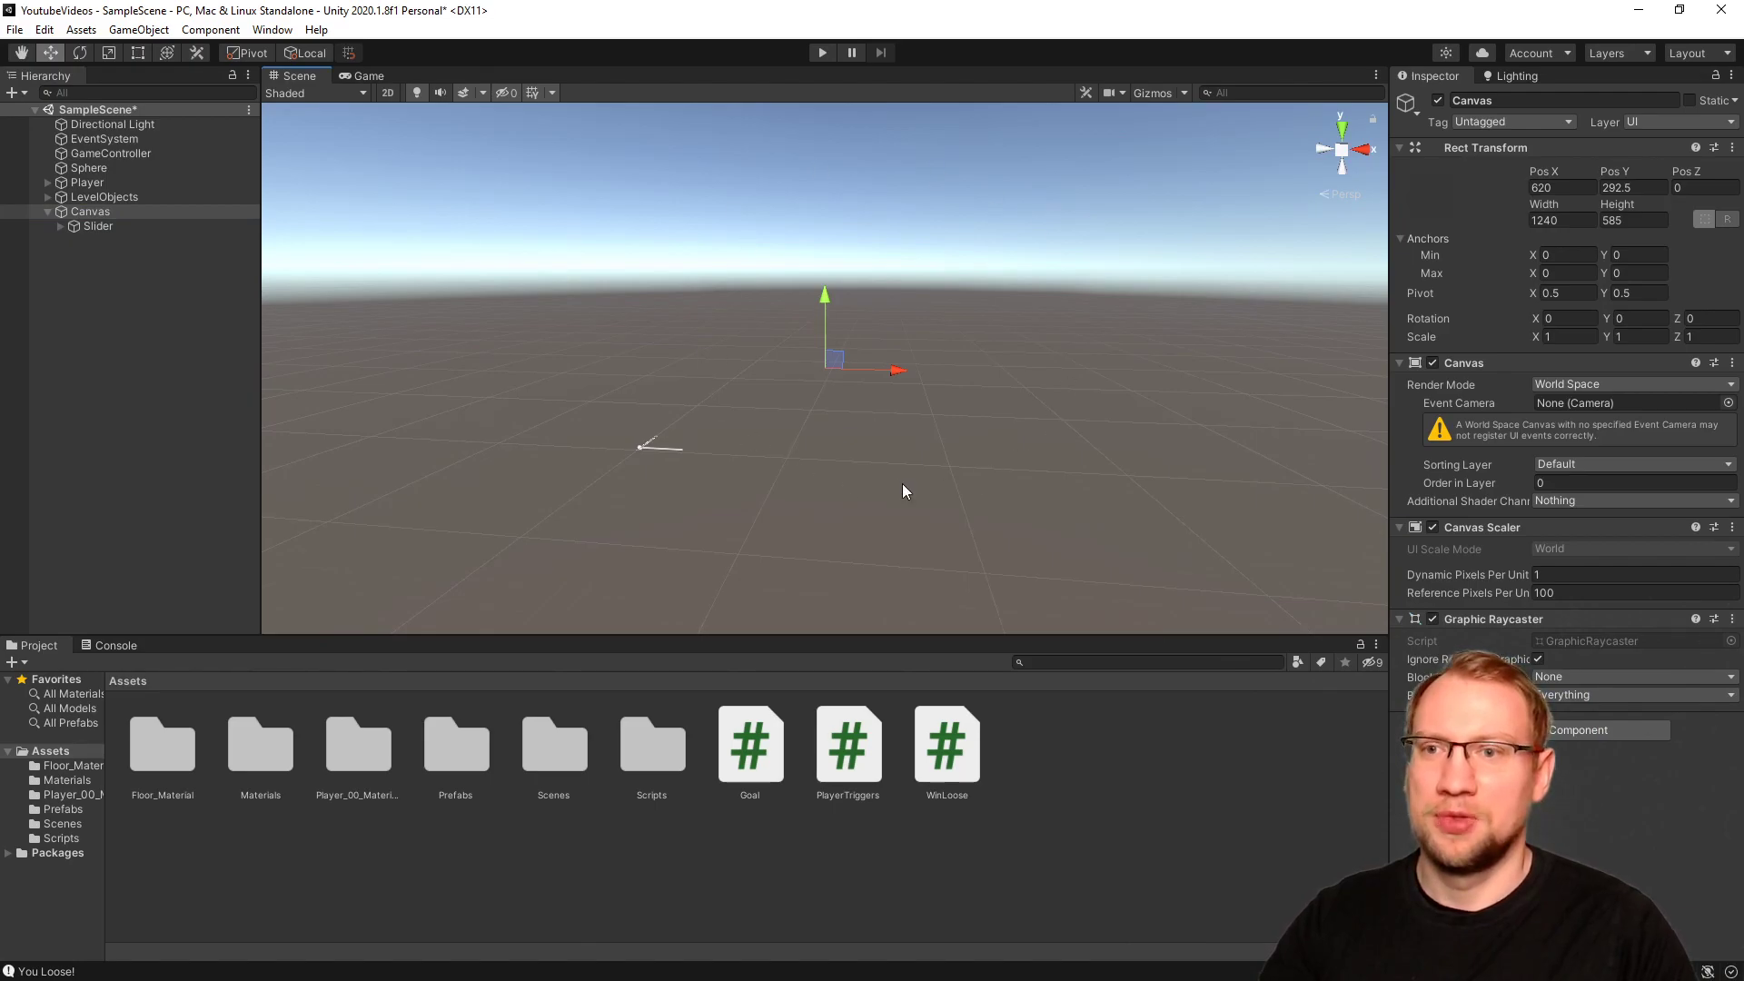
middle_click_drag(902, 491, 836, 295)
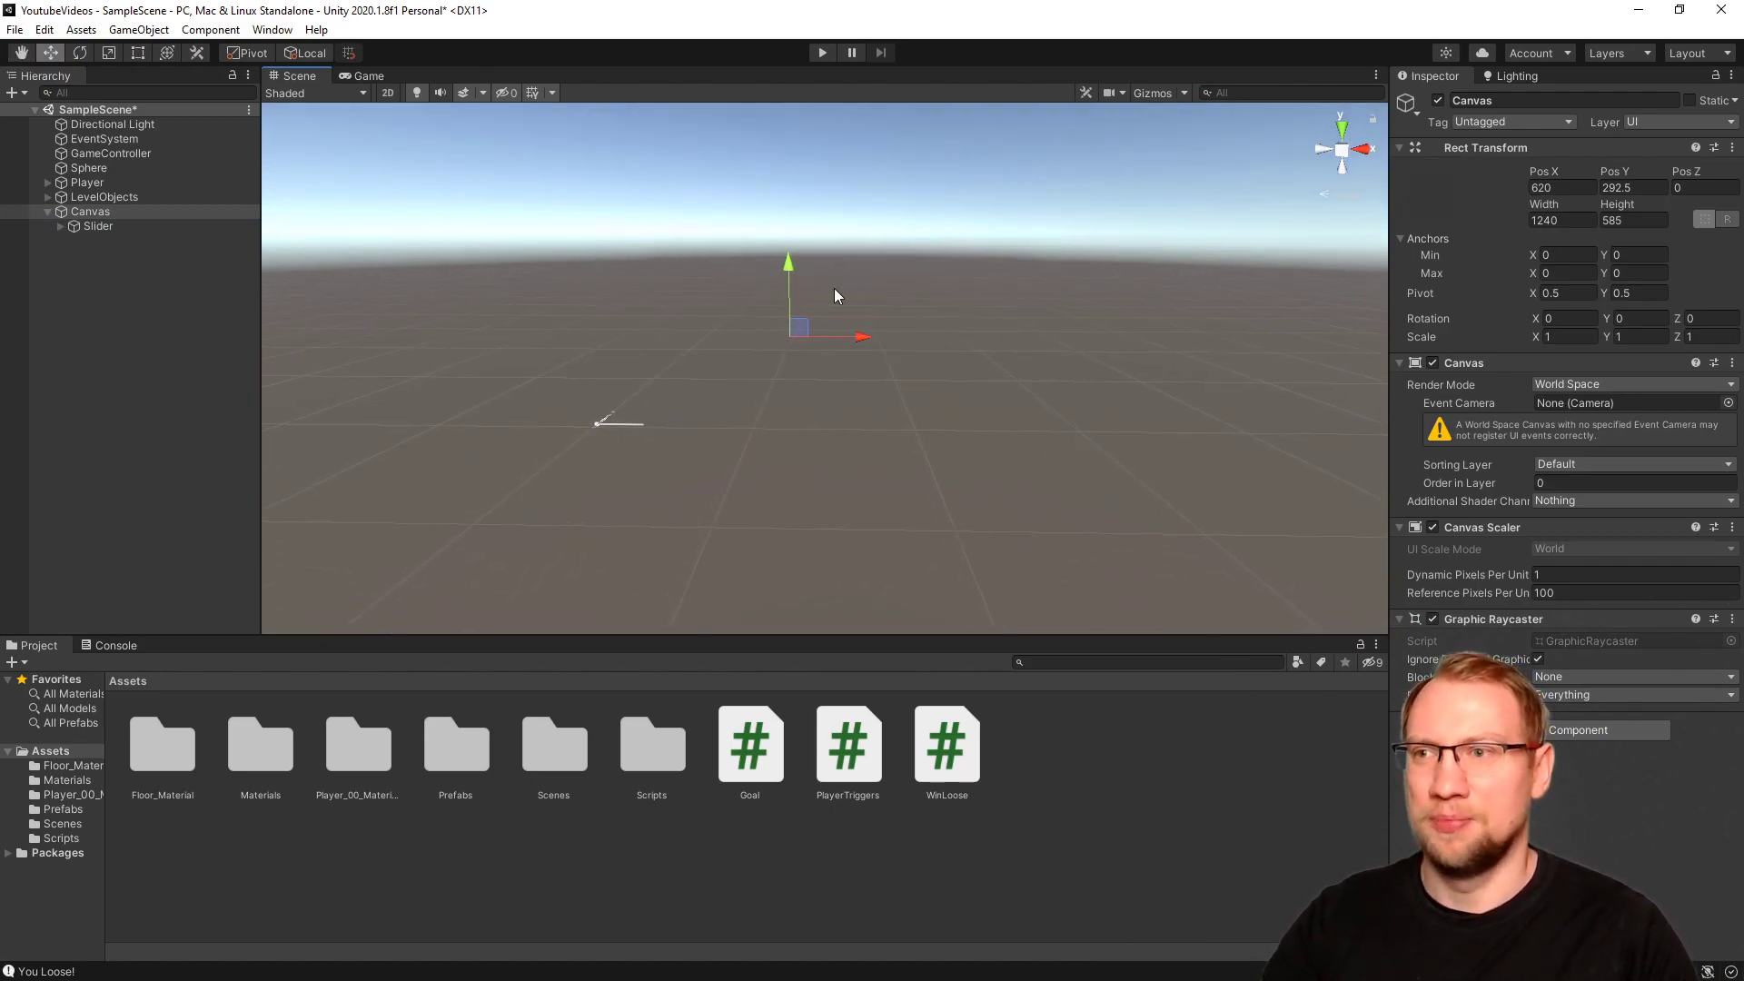
Use the Rect Tool to drag the Canvas corner down to about 1163 by 443.
left_click(137, 53)
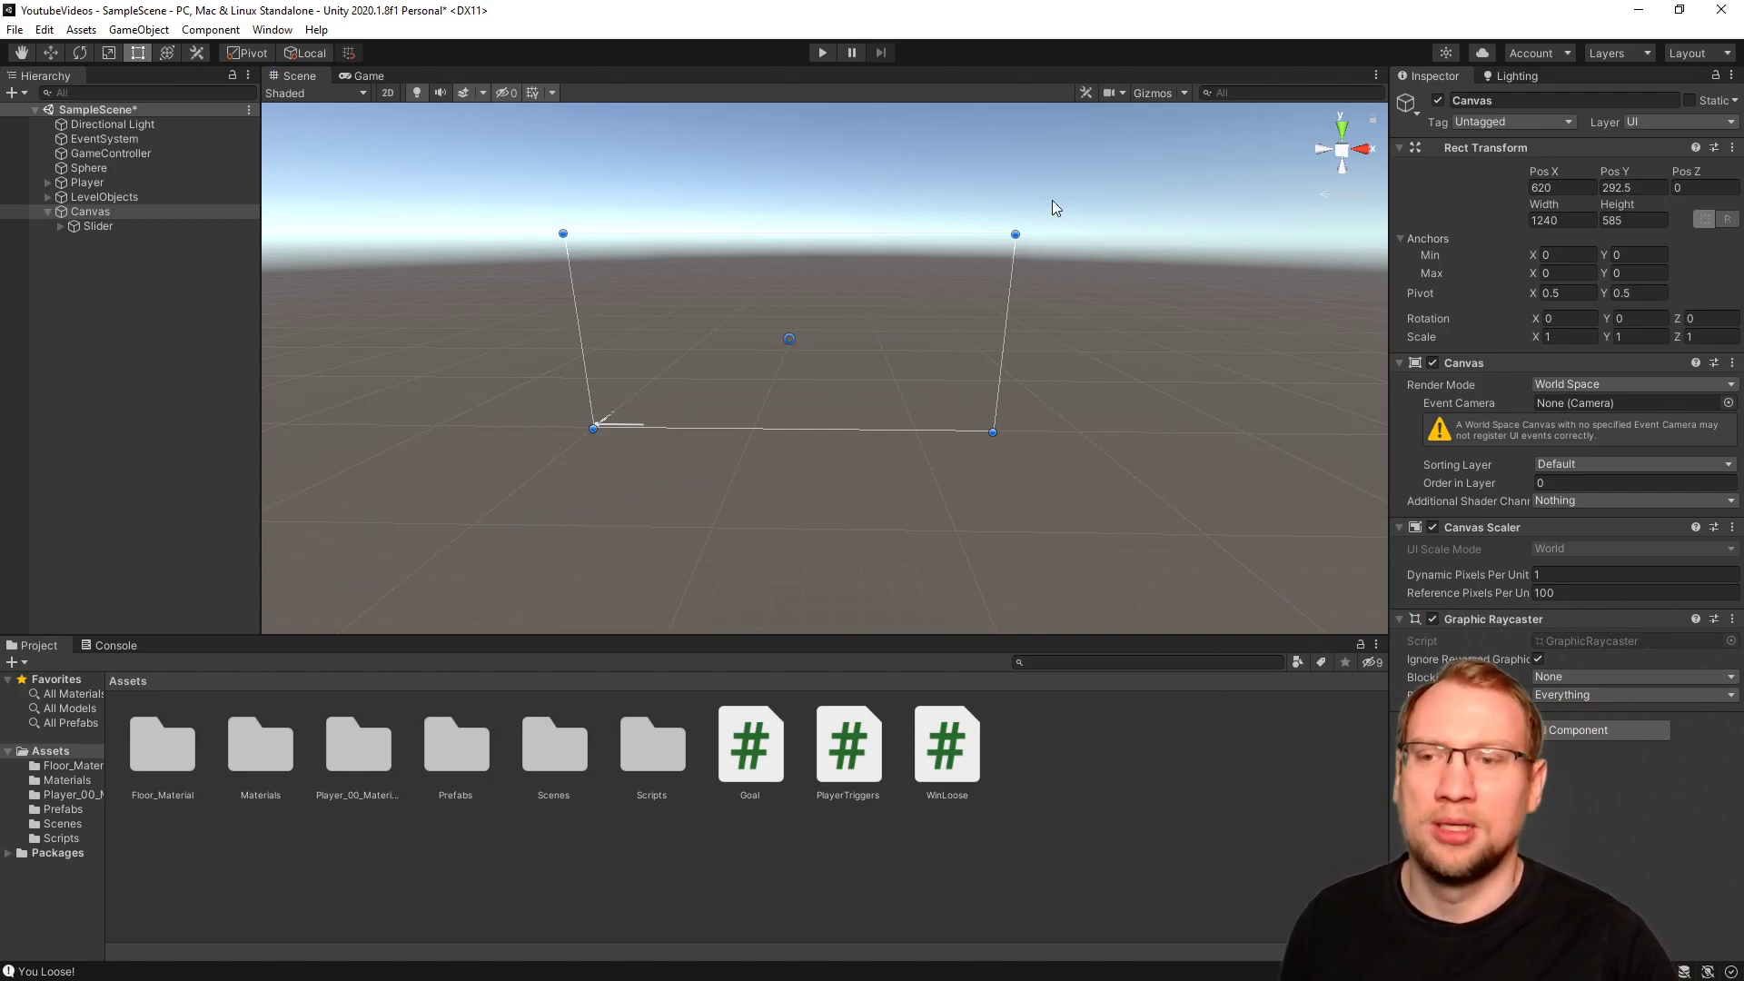
left_click_drag(1014, 235, 1005, 279)
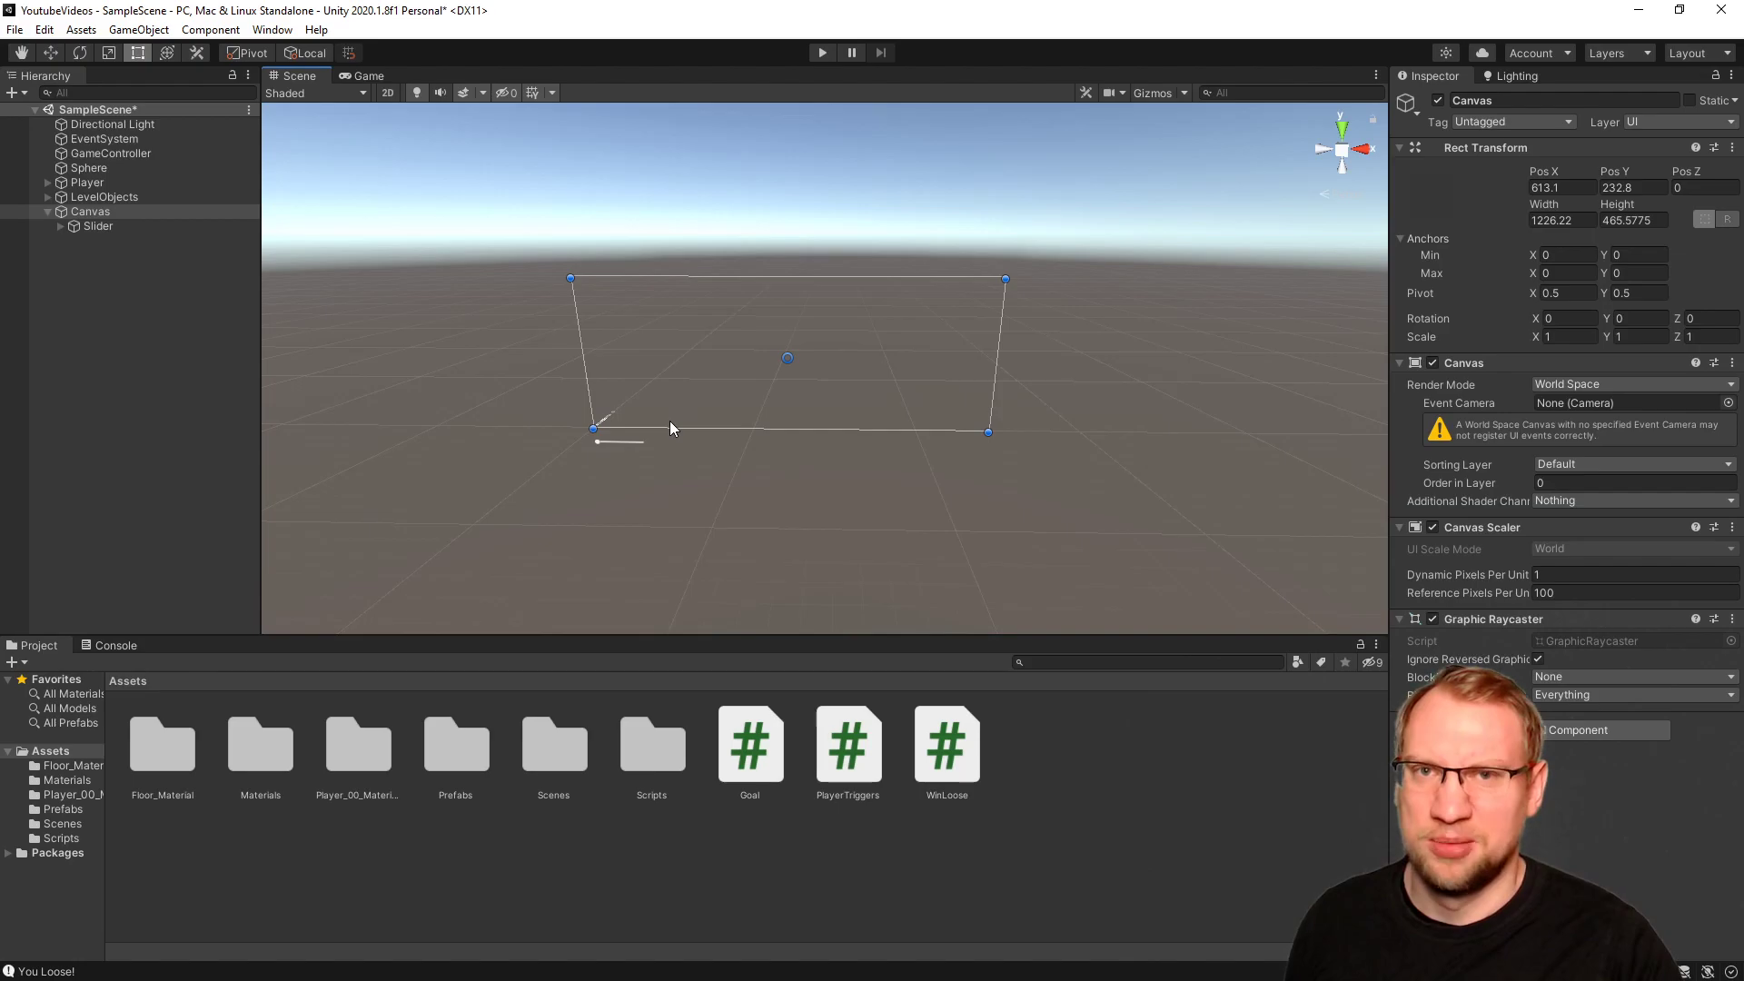
mouse_move(1003, 277)
left_mouse_down()
mouse_move(748, 264)
mouse_move(1010, 351)
mouse_move(979, 285)
left_mouse_up()
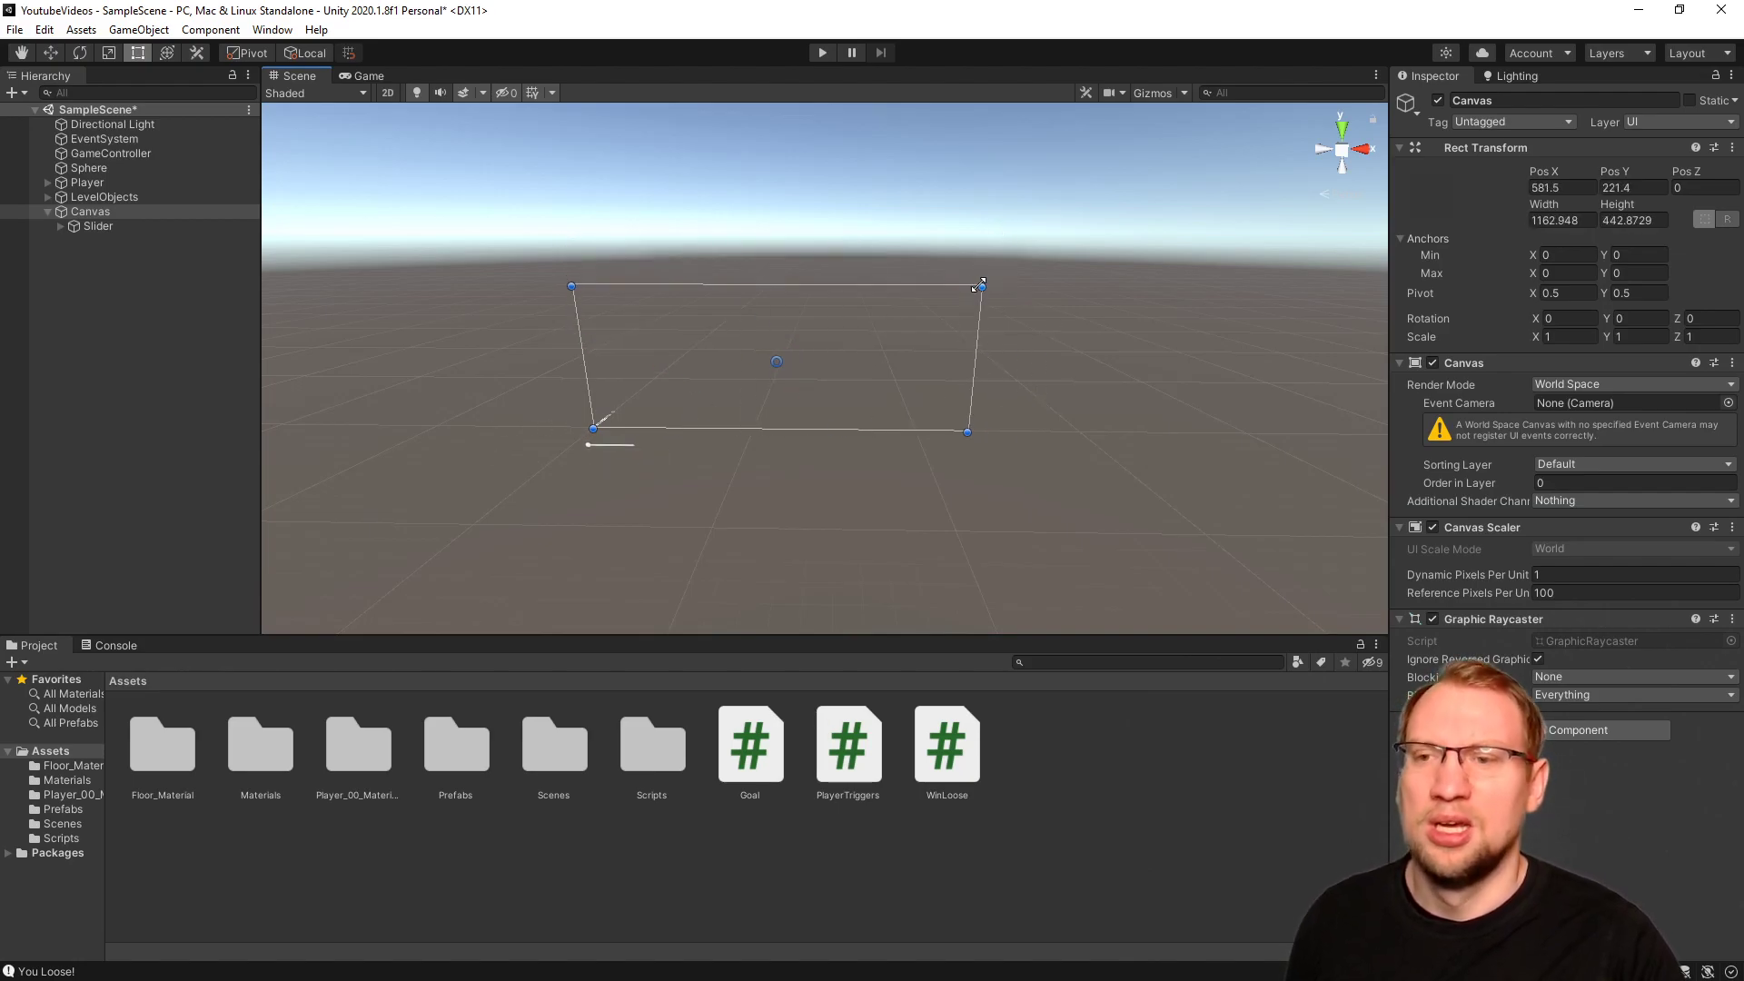
Select the Slider and bring up its Anchor Presets.
left_click(118, 227)
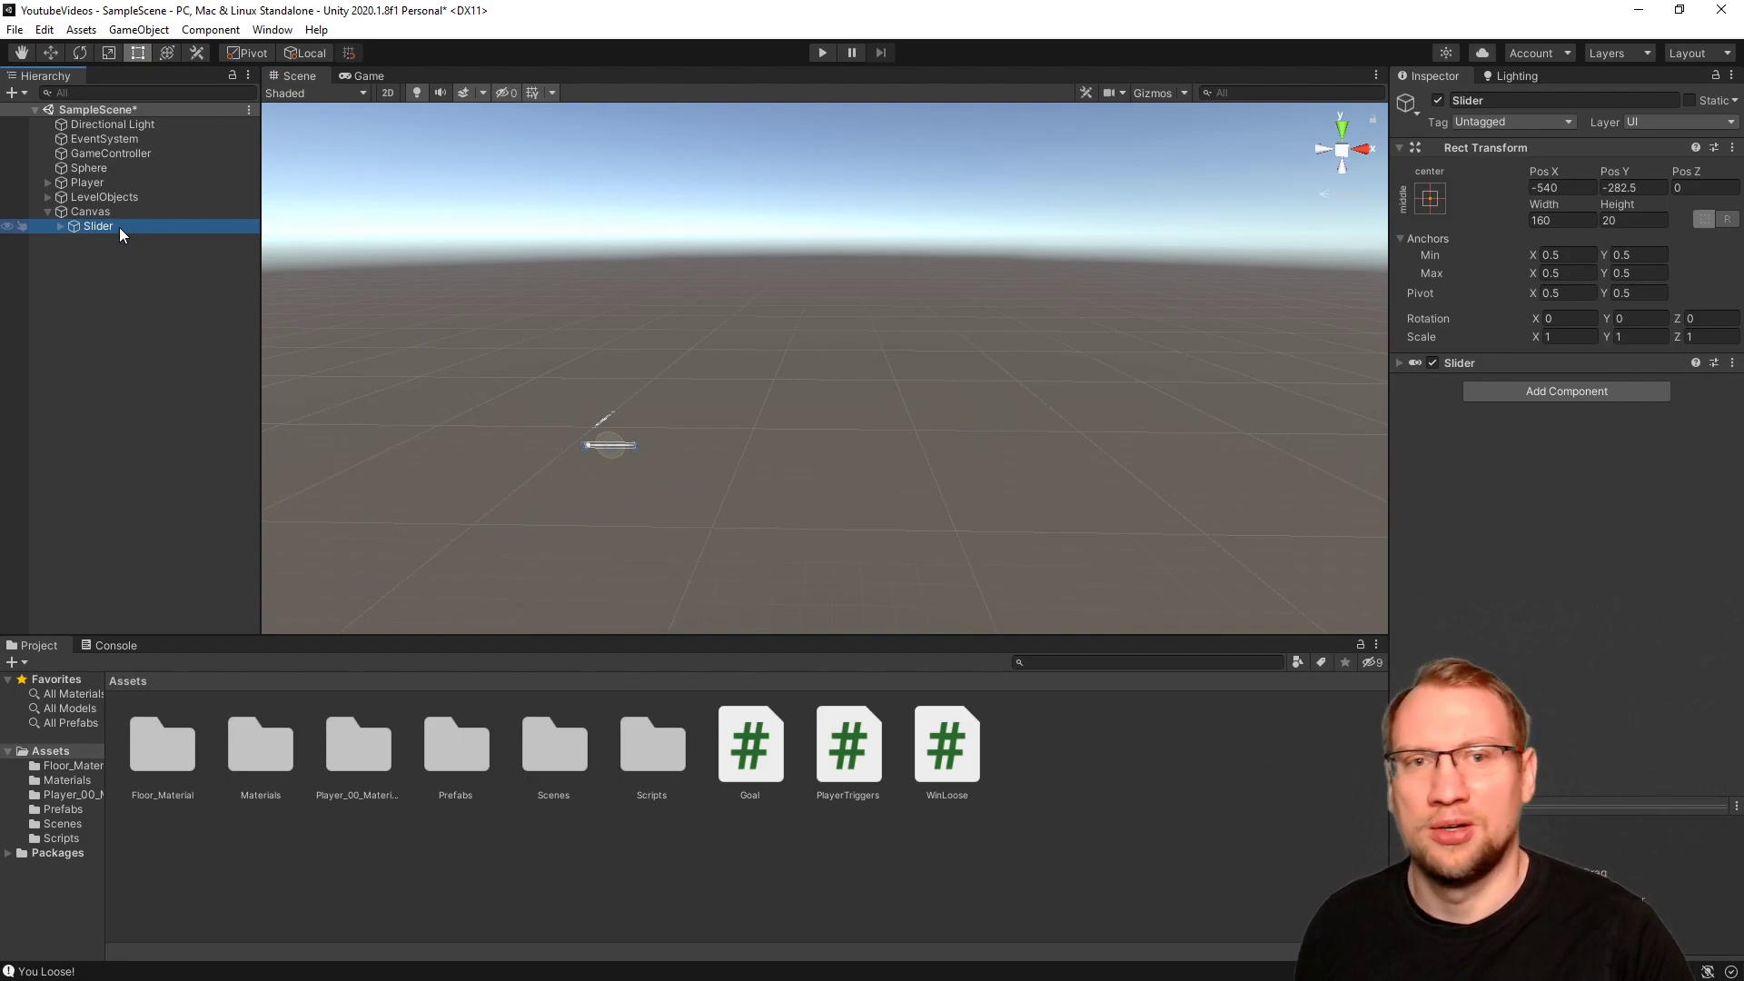
left_click(1432, 197)
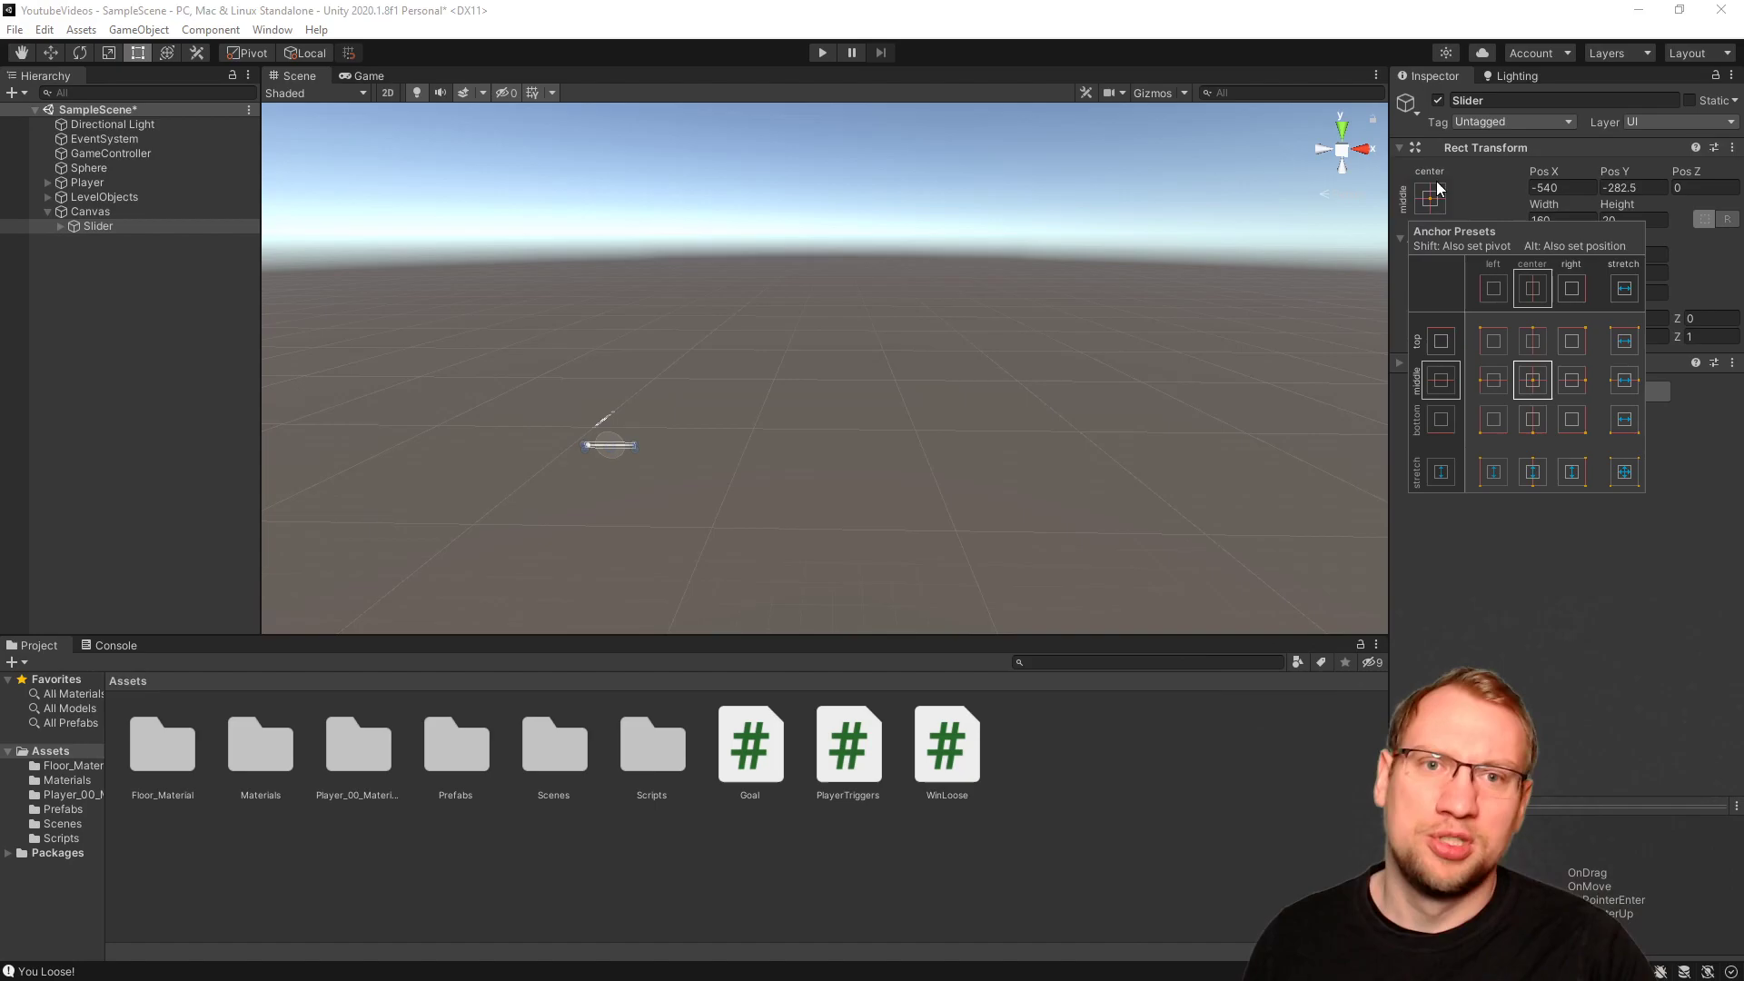
left_click(1434, 205)
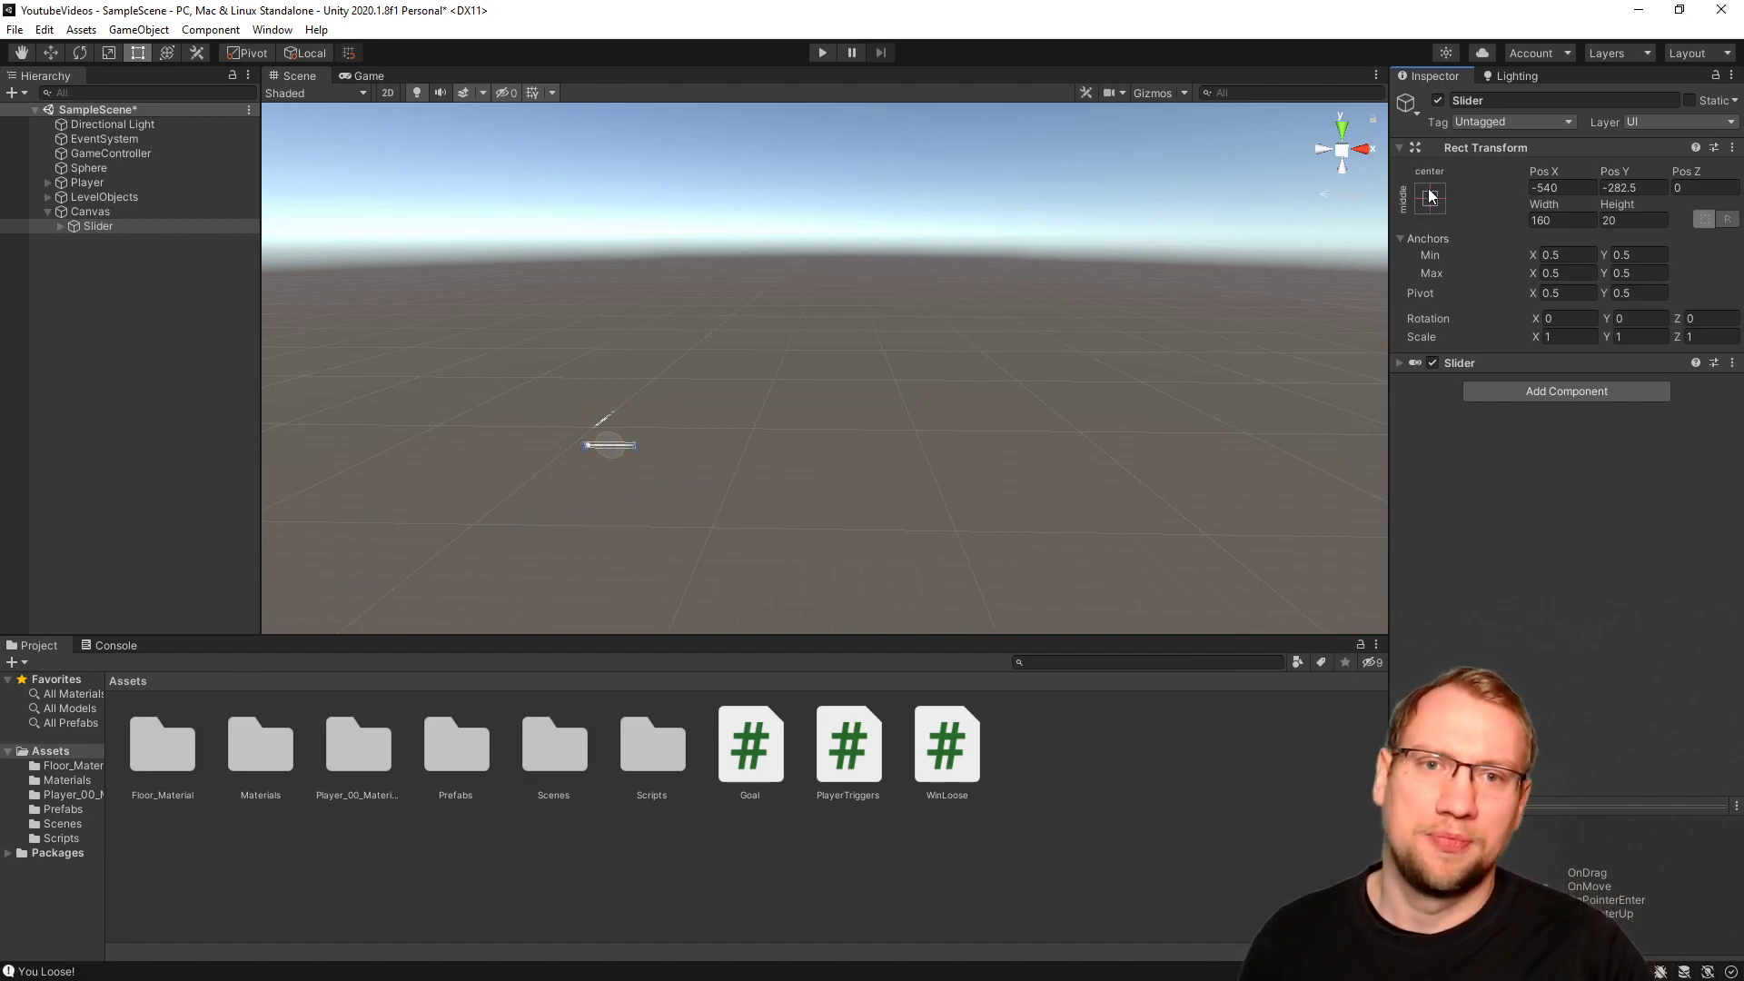
left_click(1439, 195)
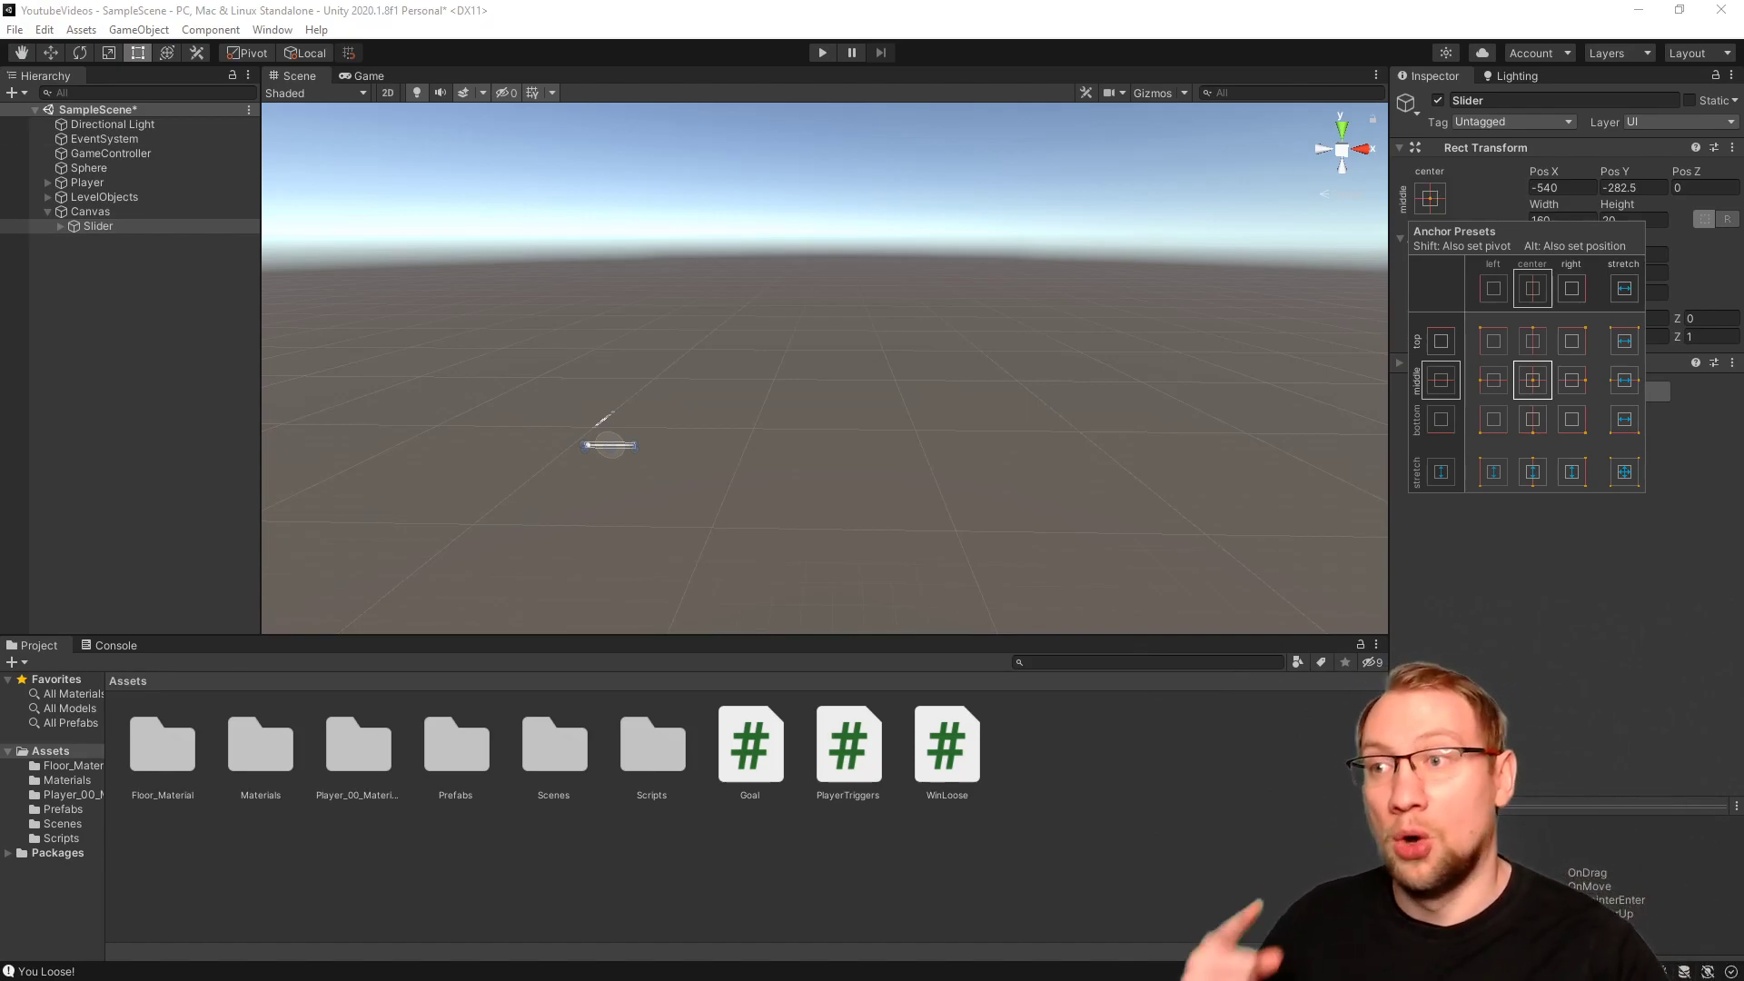
Shrink the Canvas rectangle further to about 170 by 30.
left_click(90, 212)
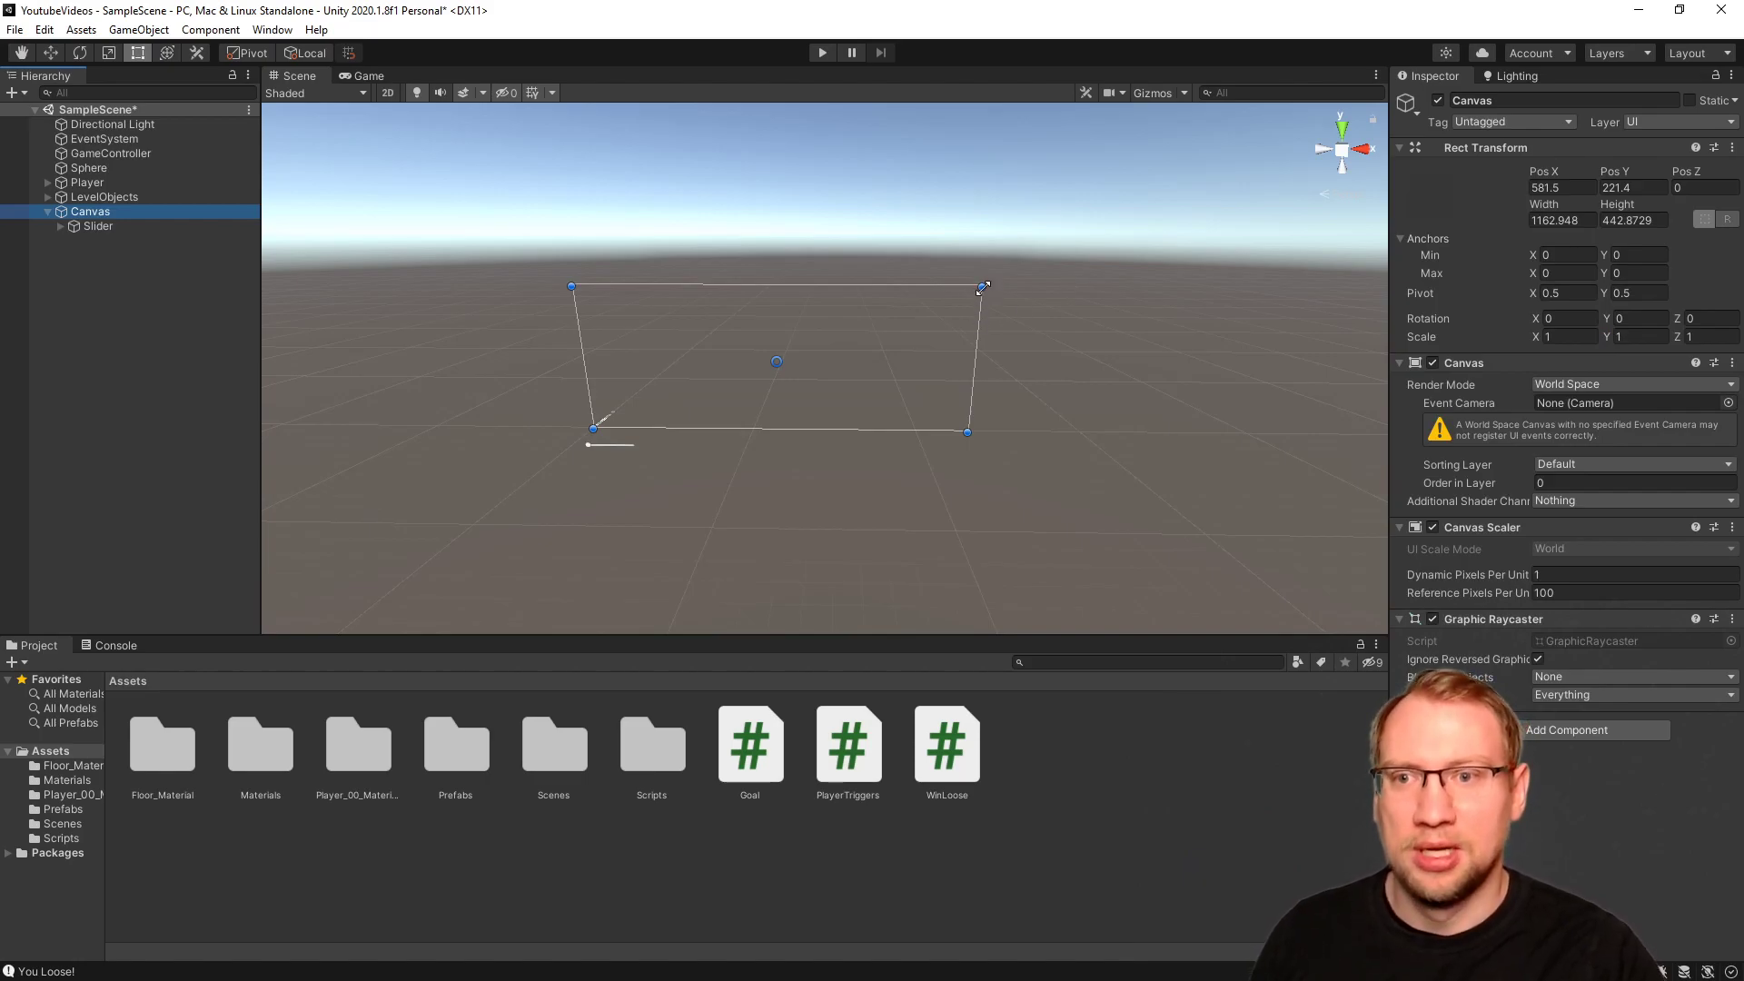
right_click_drag(834, 348, 825, 355)
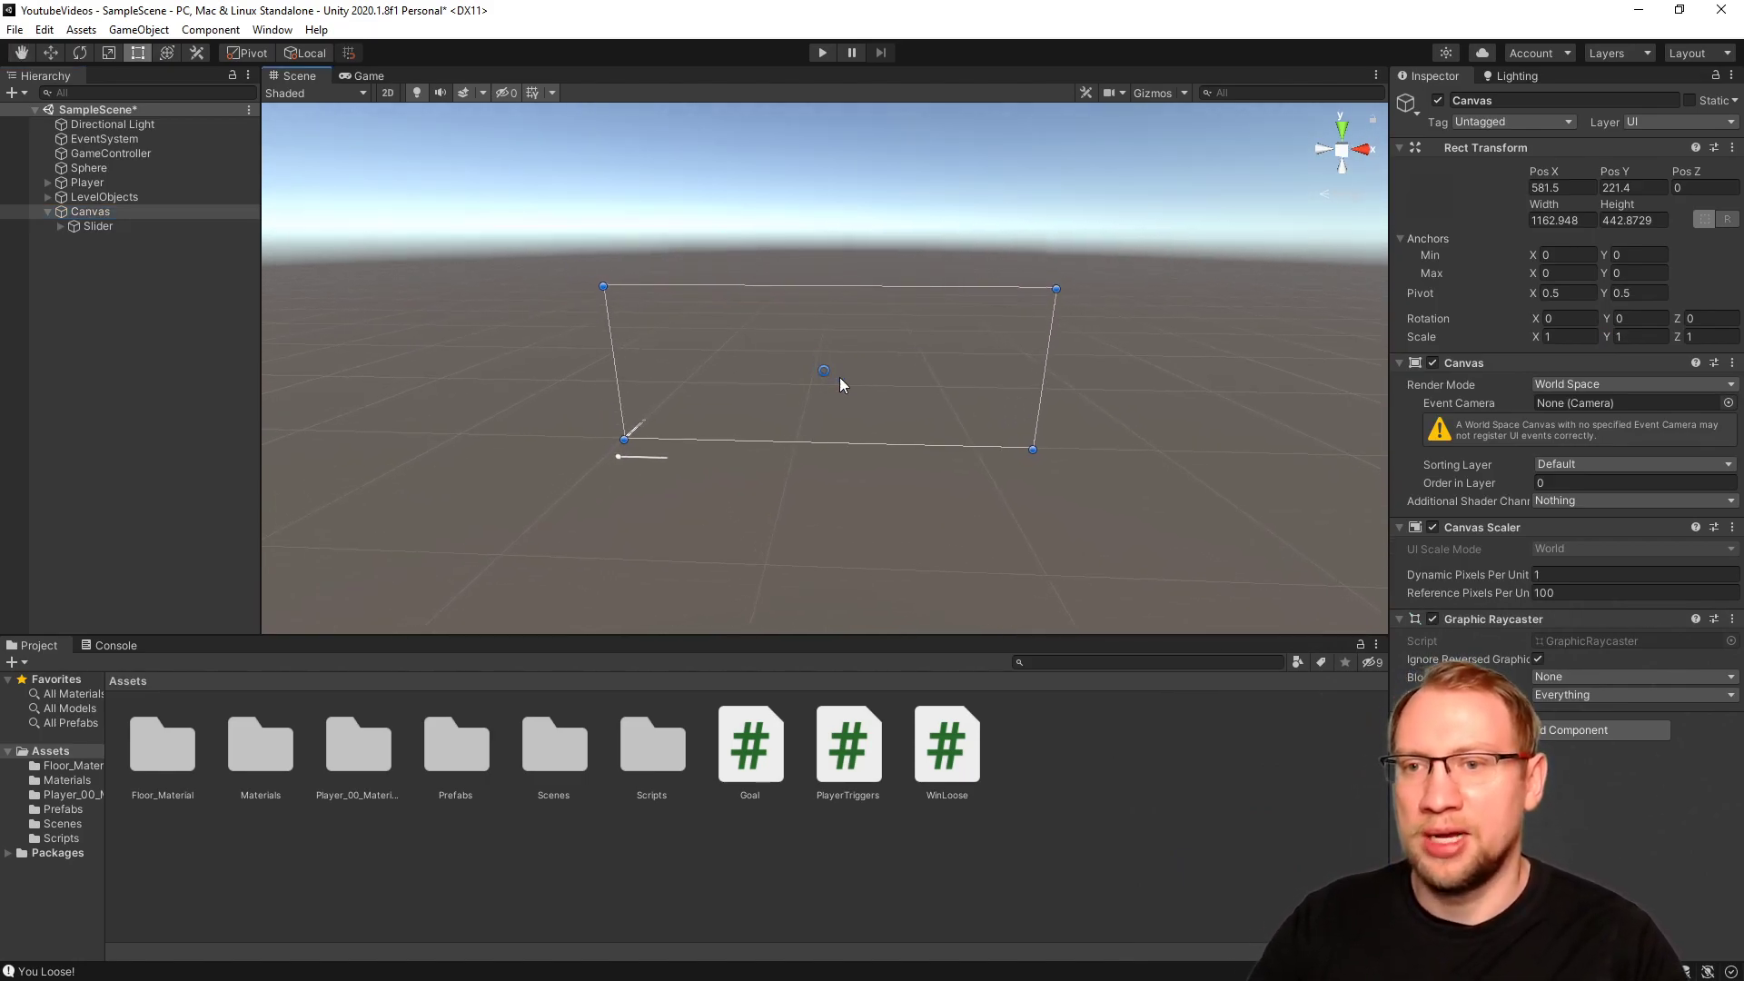
left_click_drag(1051, 286, 864, 338)
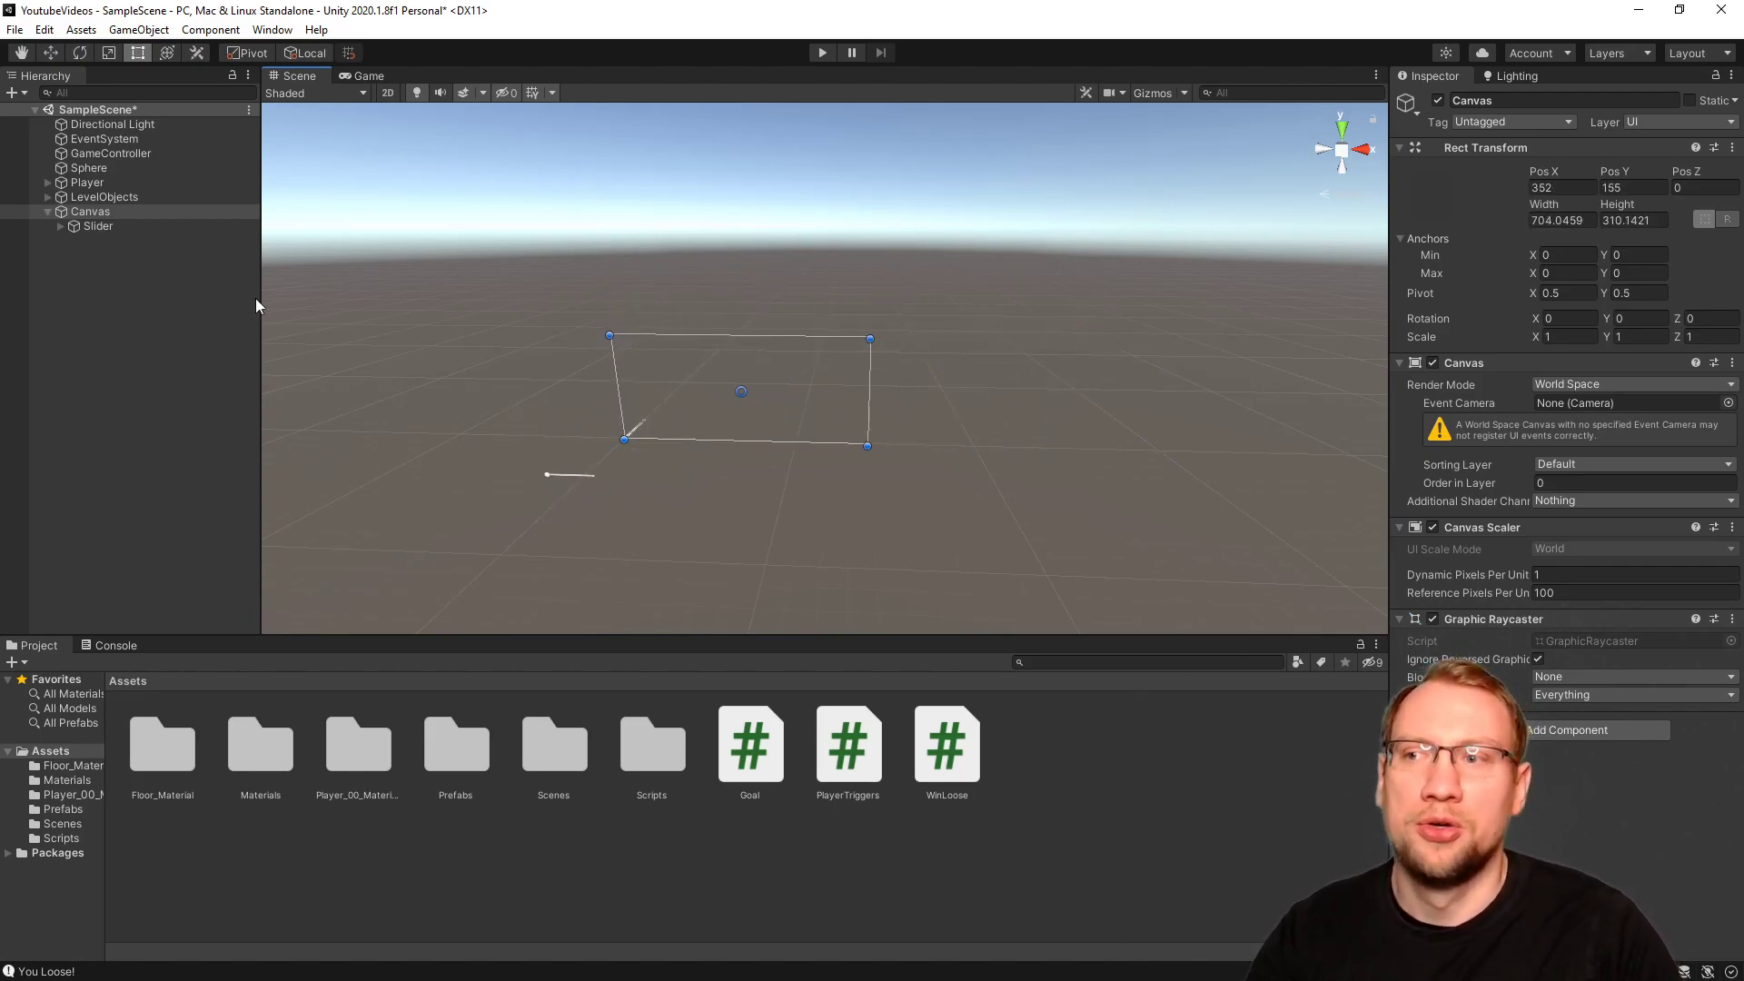
Anchor the Slider to middle-center and reset its position to 0, 0.
left_click(143, 227)
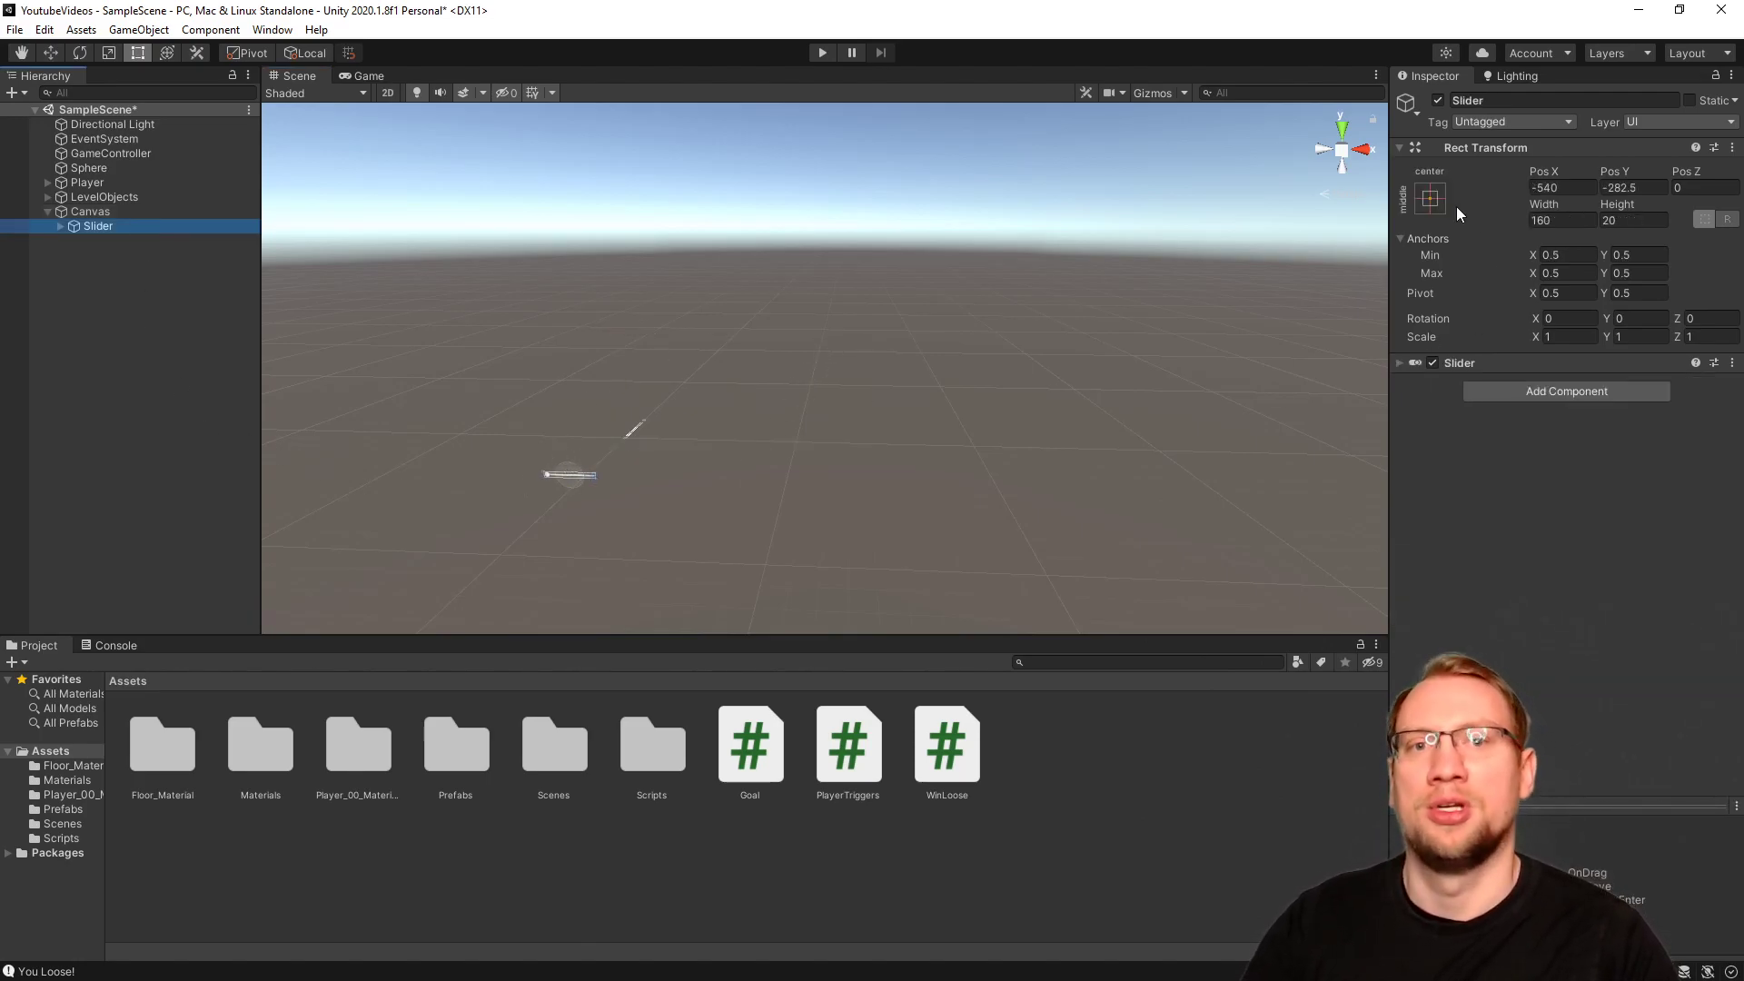
left_click(1433, 201)
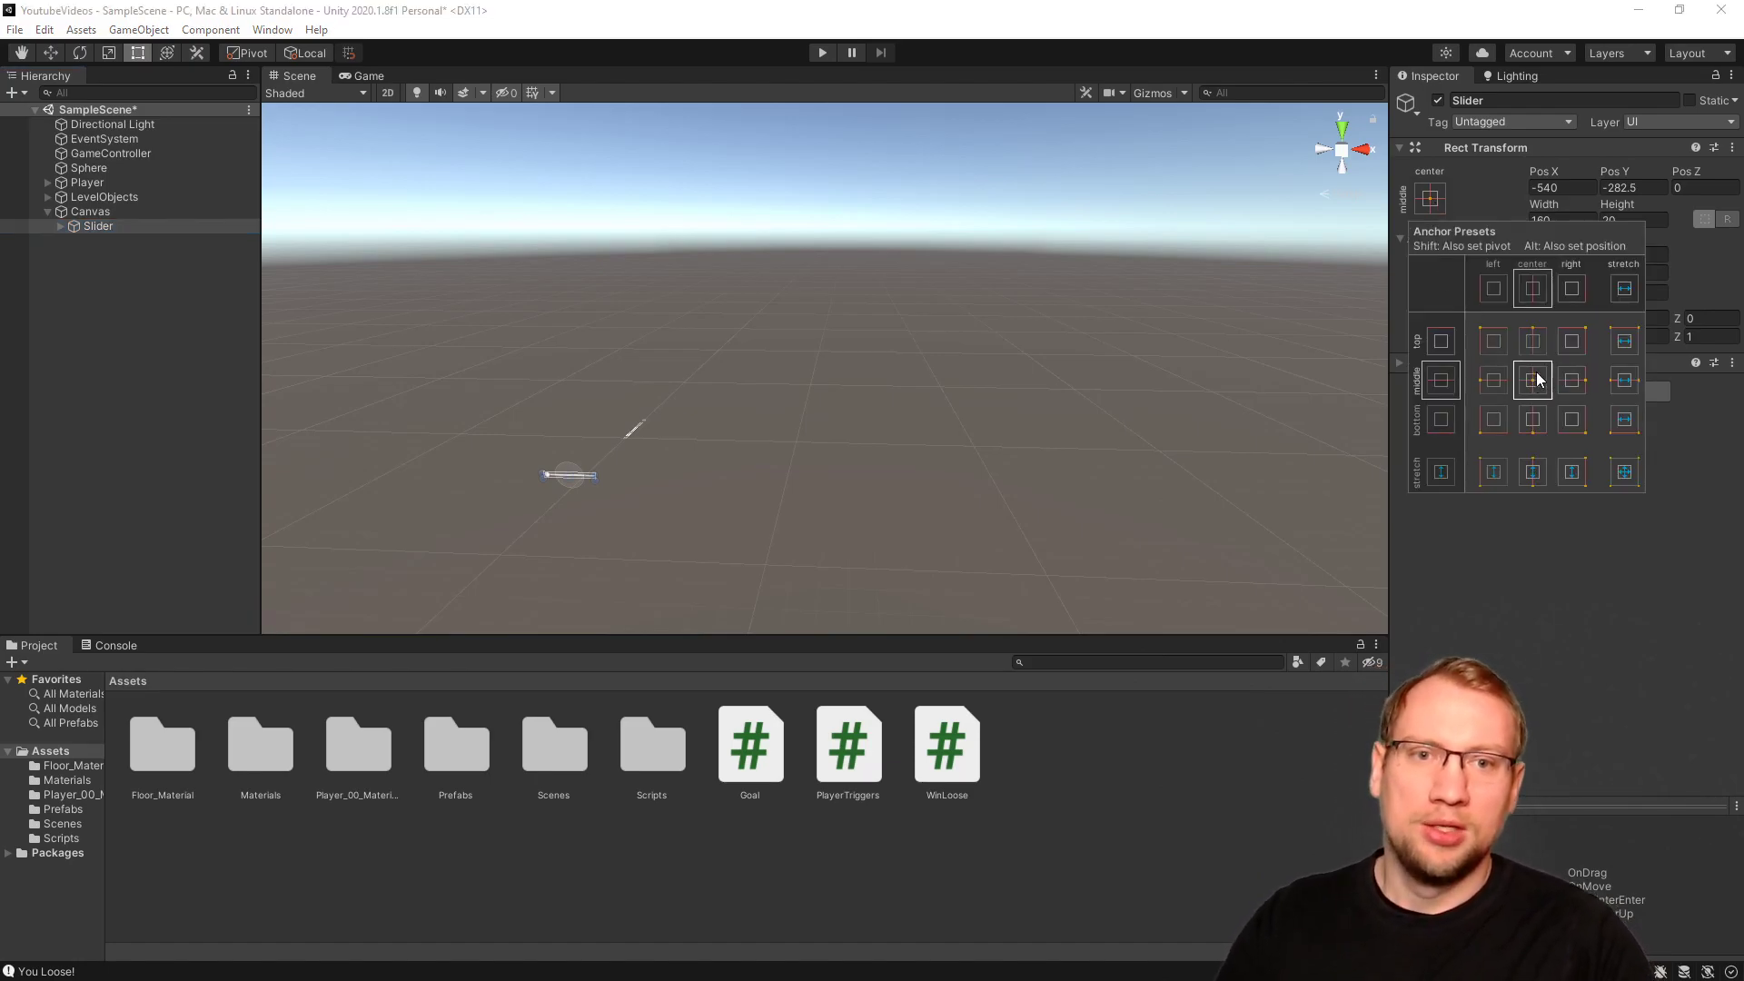
left_click(1495, 339)
left_click(1574, 338)
left_click(1571, 379)
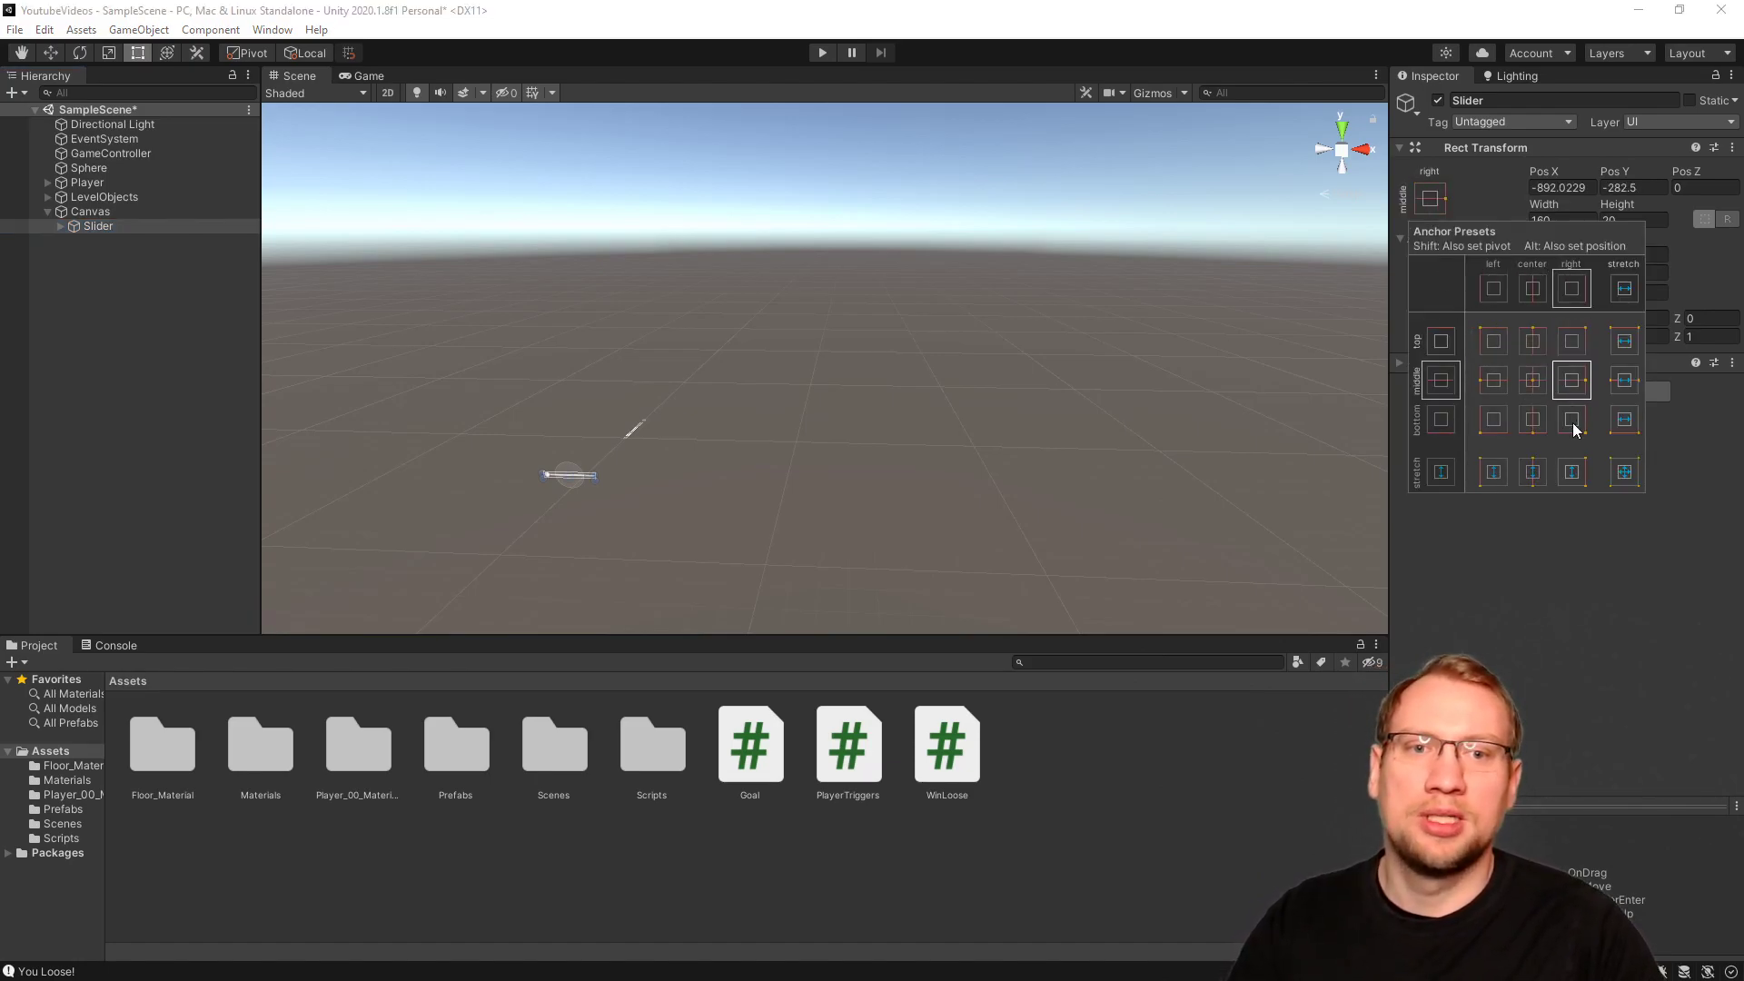
left_click(1572, 419)
left_click(1533, 420)
left_click(1493, 379)
left_click(1493, 341)
left_click(1532, 340)
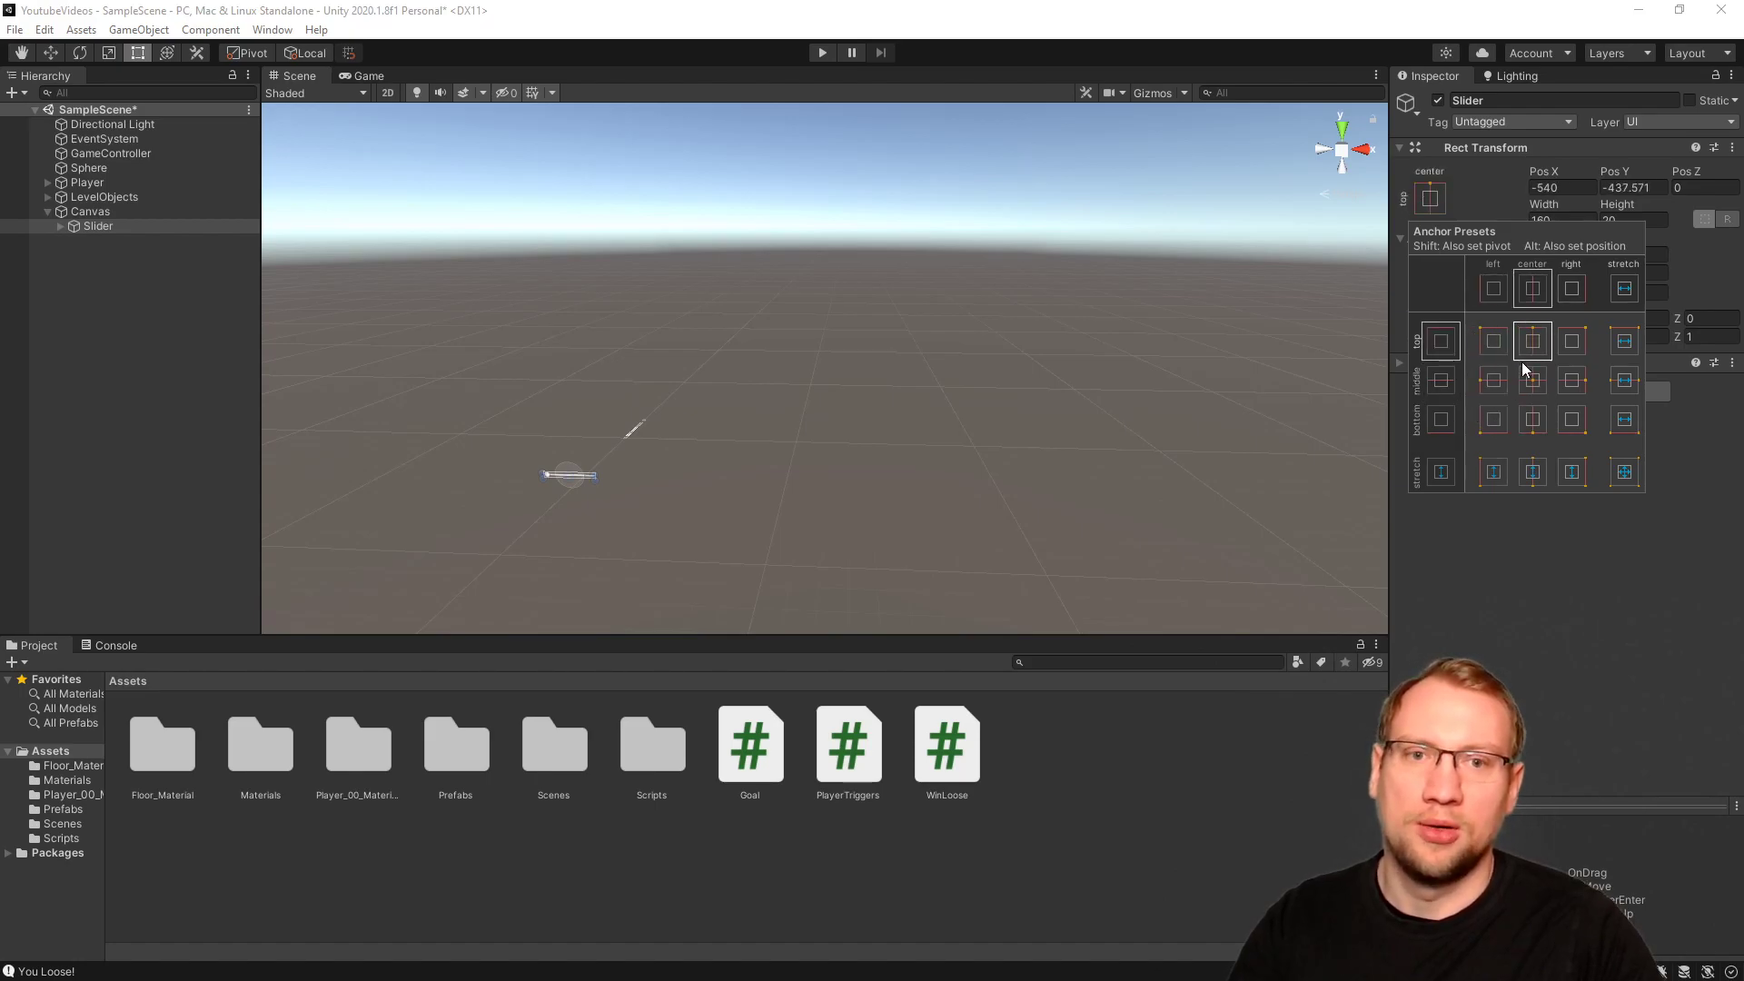
left_click(1527, 381)
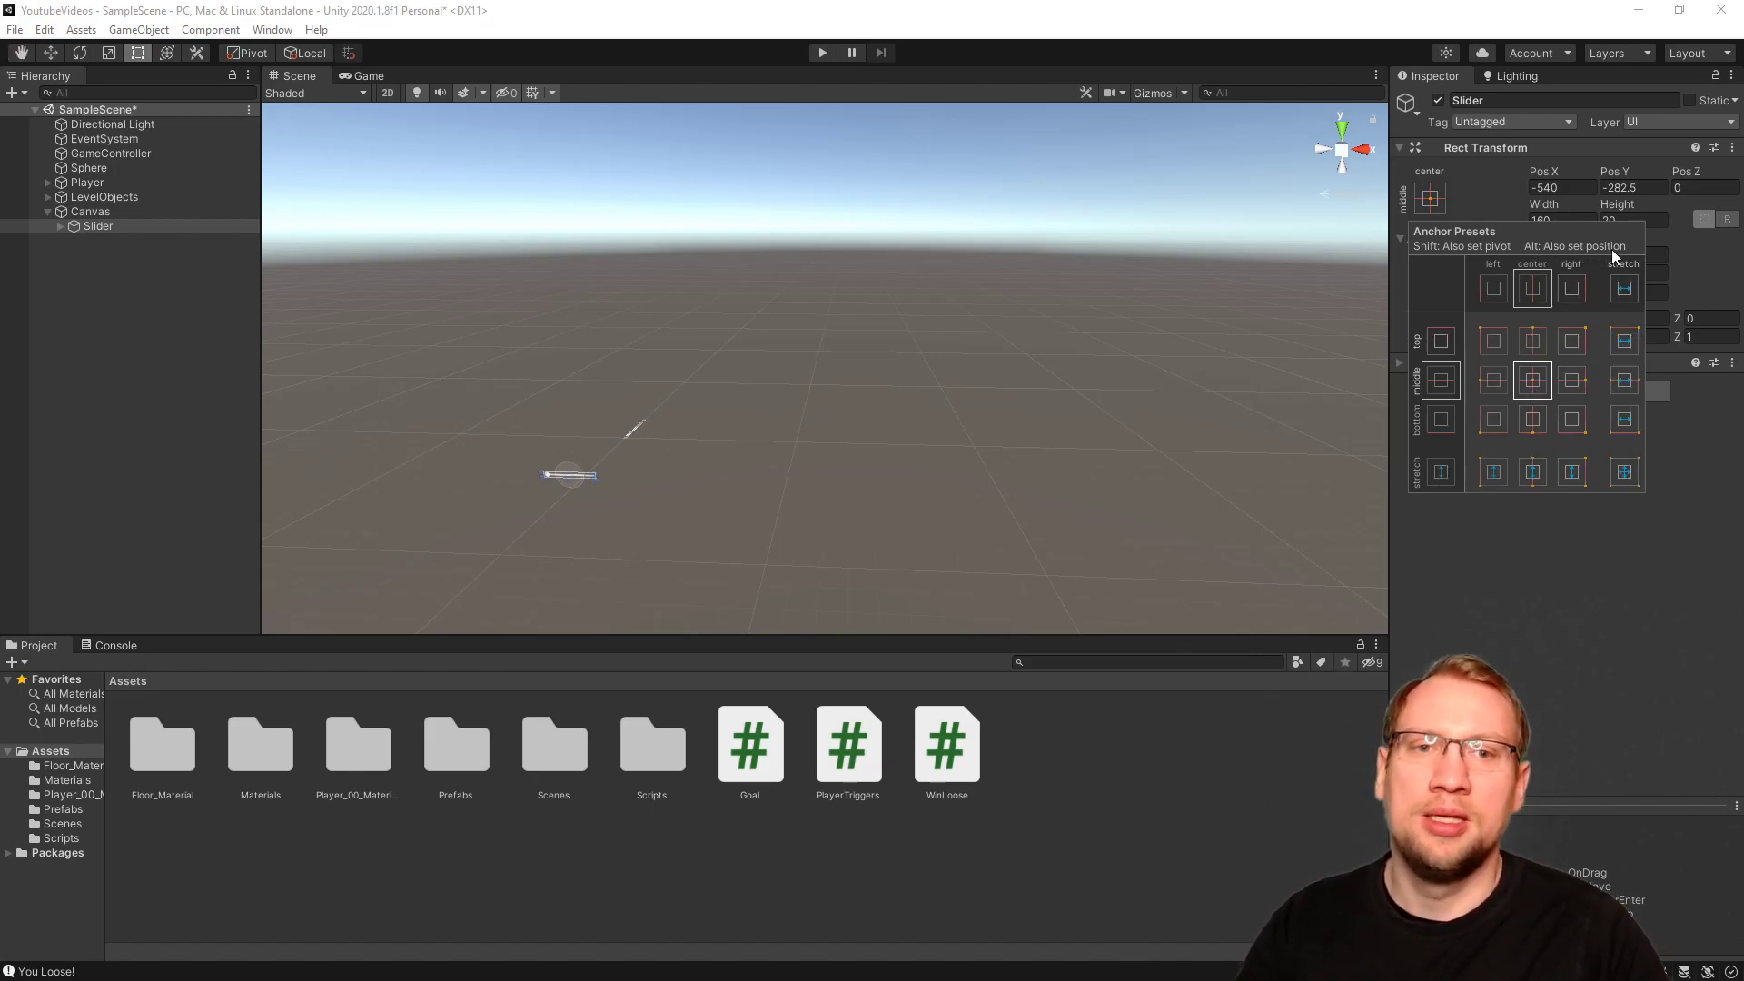
left_click(1539, 383, "alt")
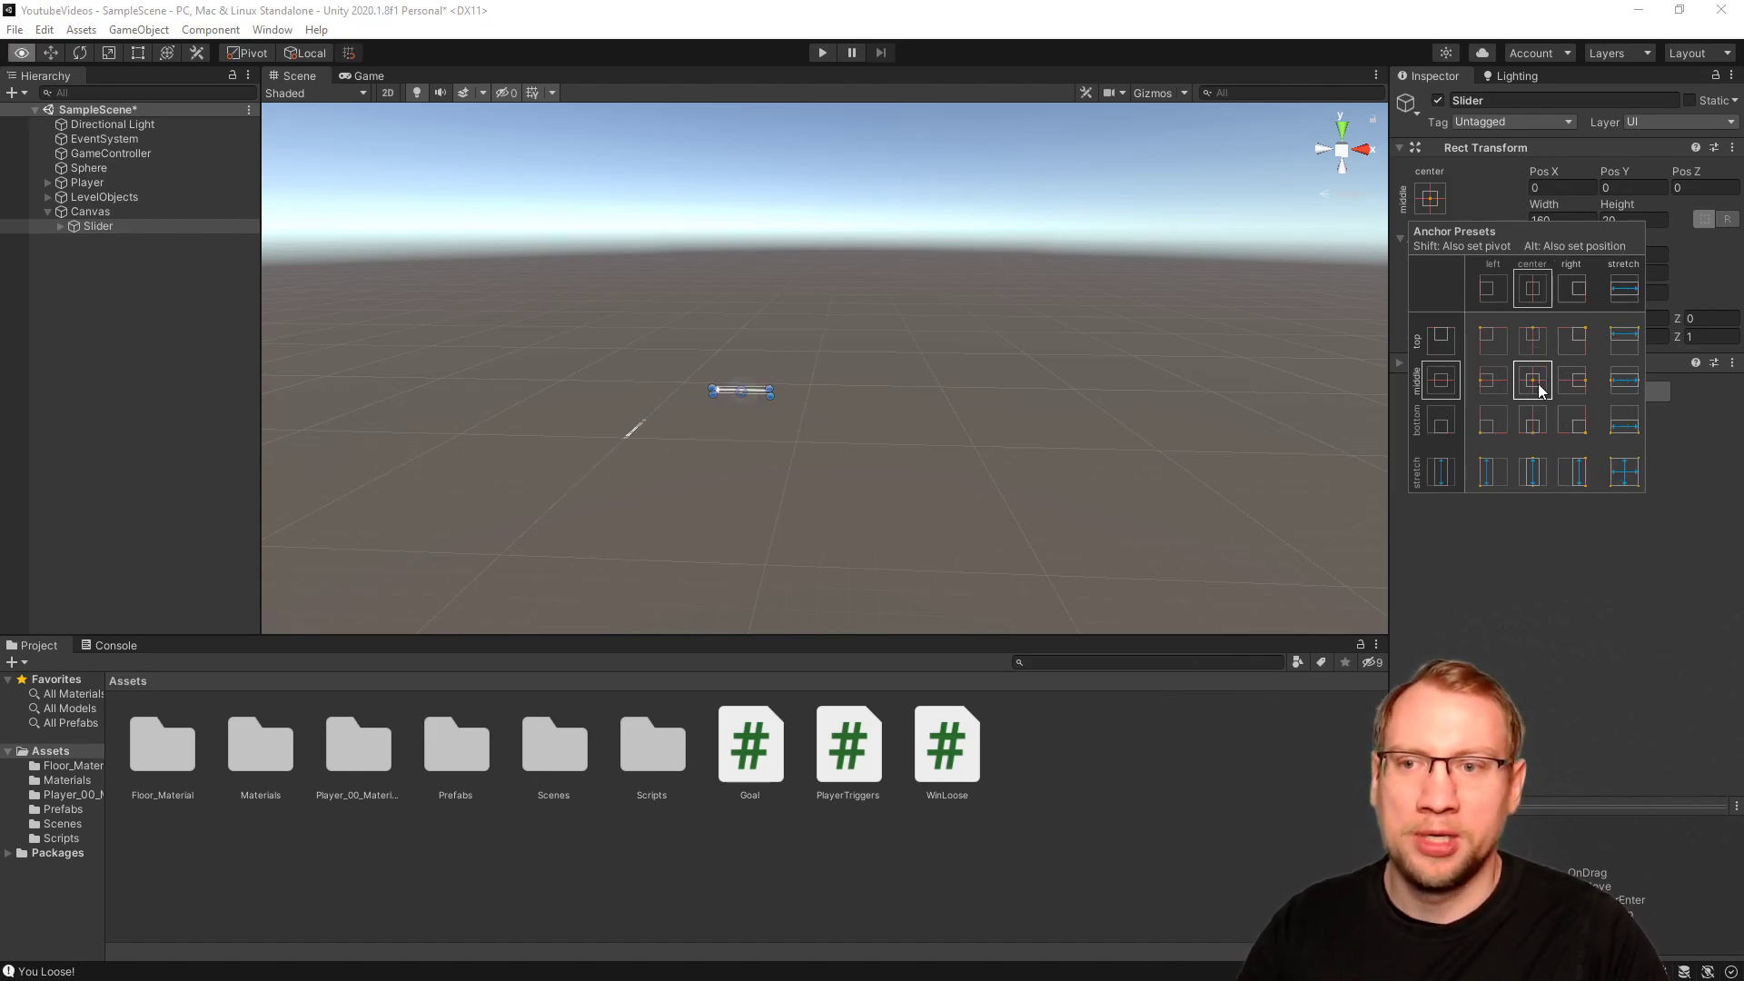
left_click(144, 211)
Drag the Canvas corner until it snugly wraps the slider at about 169.3 by 26.3.
left_click_drag(872, 339, 1024, 346)
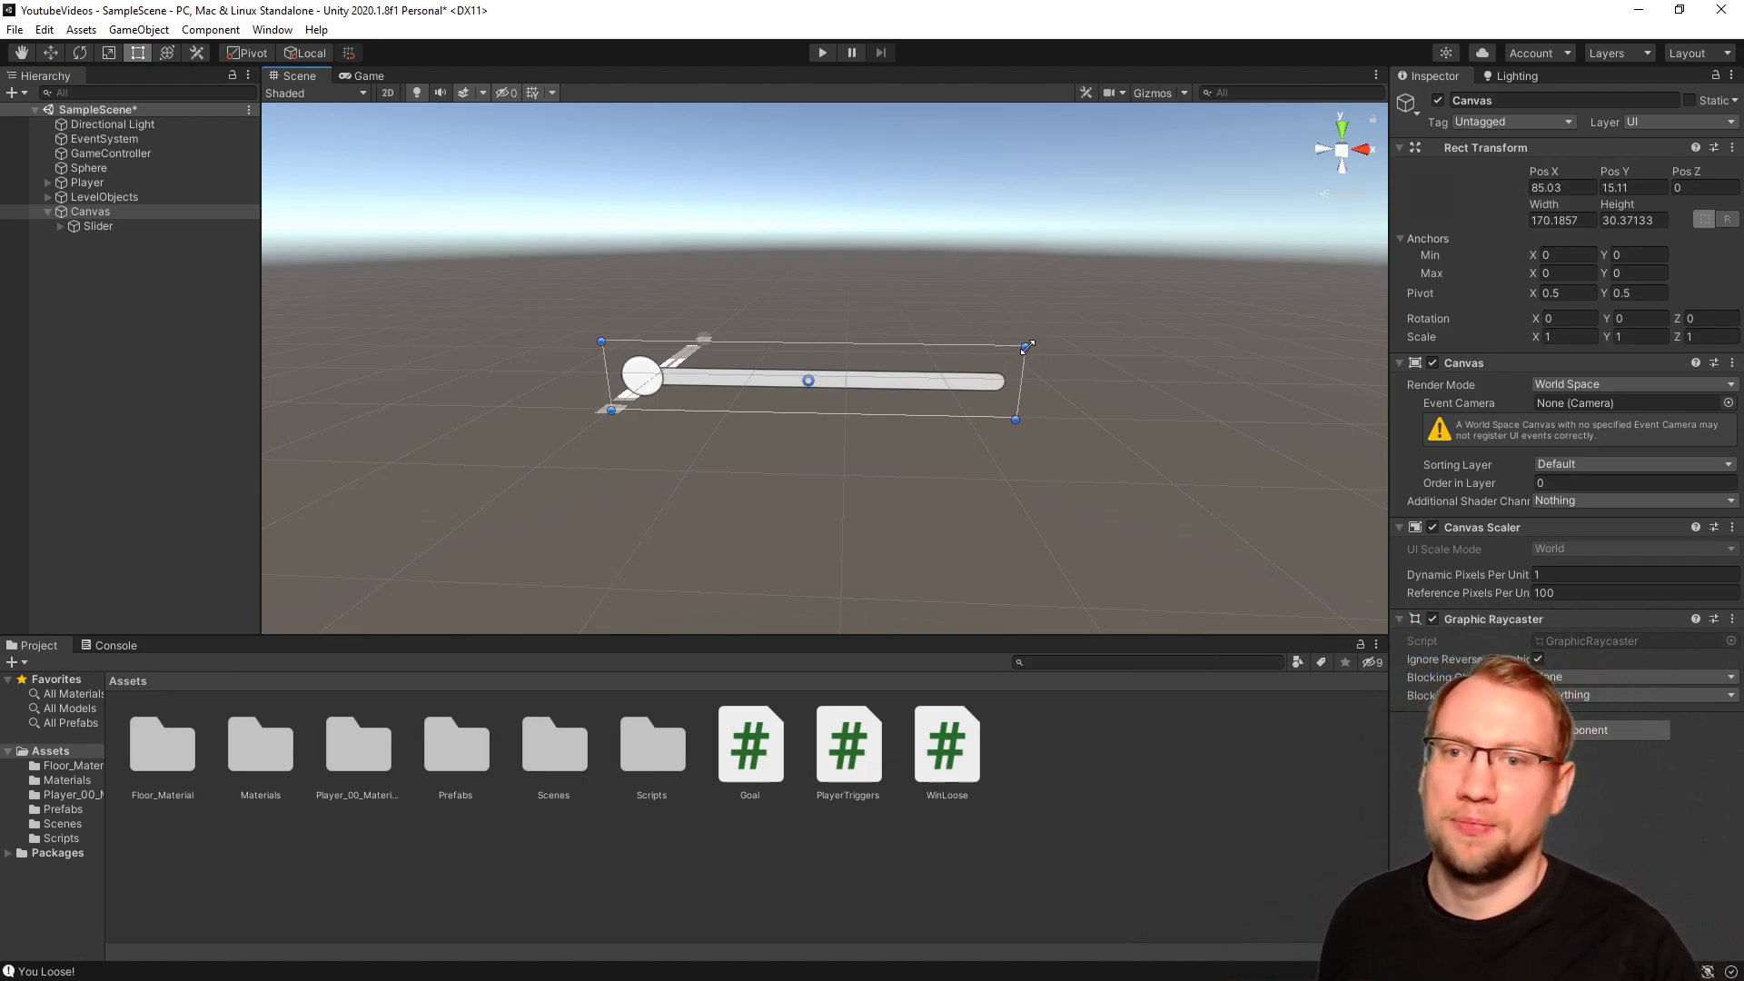
left_click_drag(1027, 347, 1011, 339)
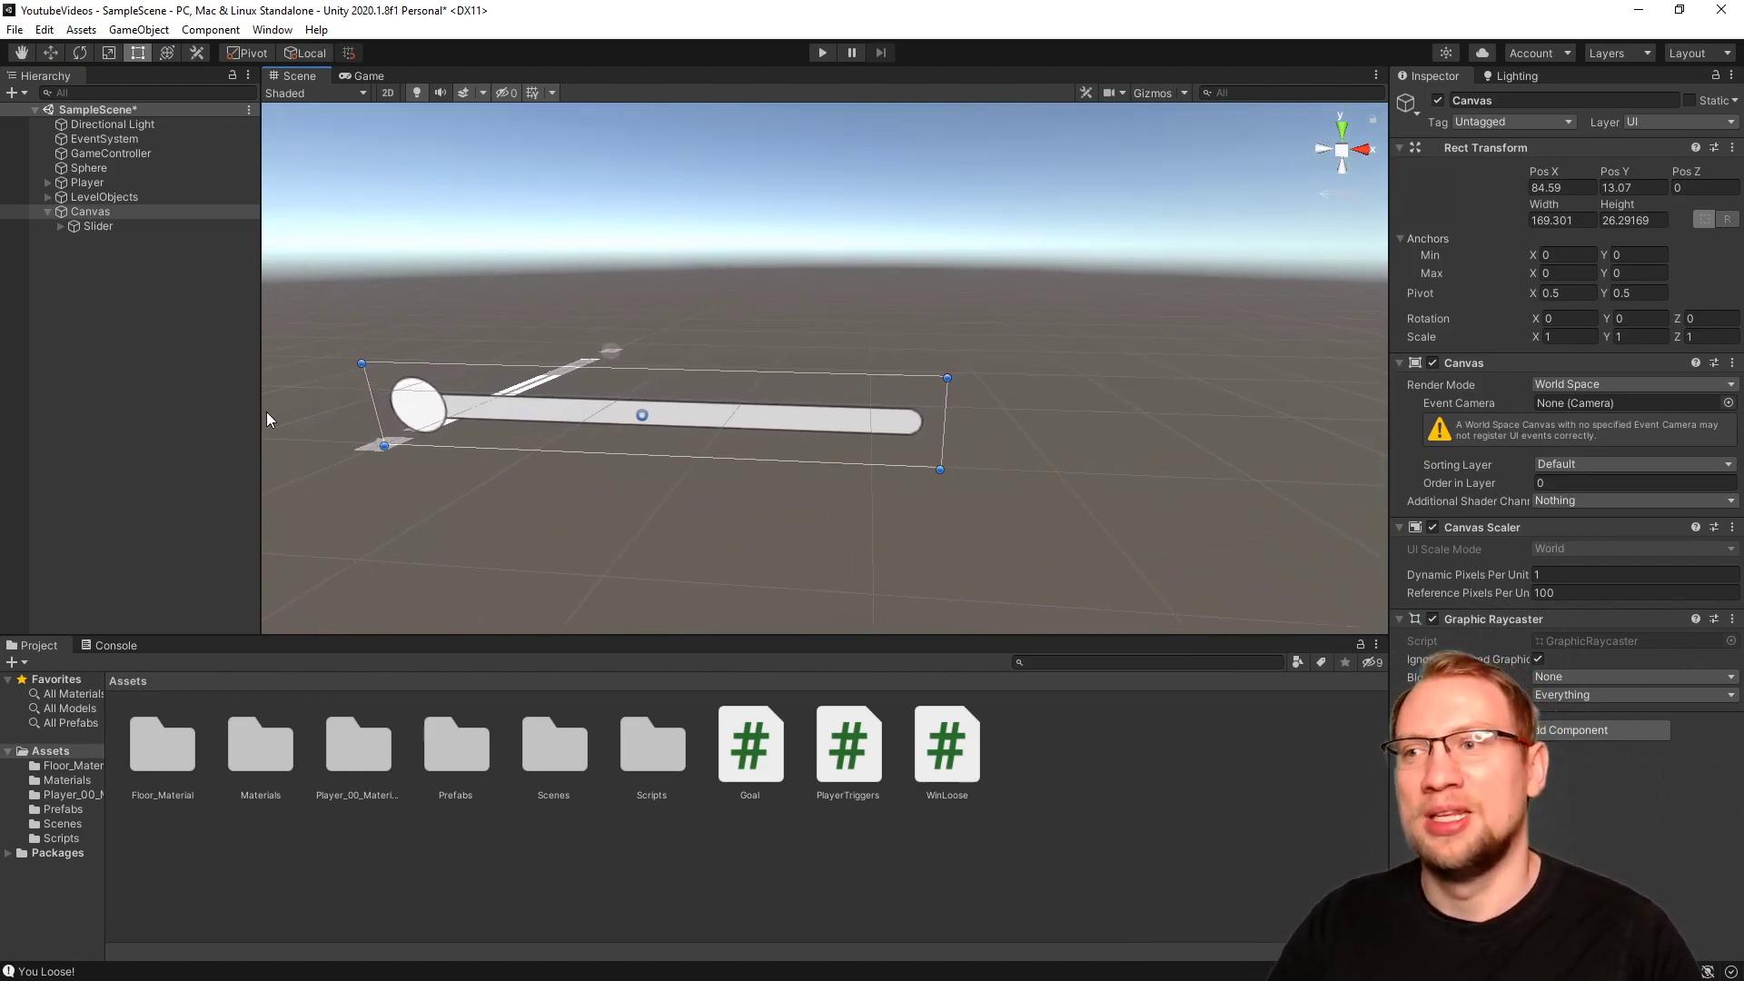
Rename the Slider to 'JumpCooldown'.
left_click(92, 210)
left_click(105, 226)
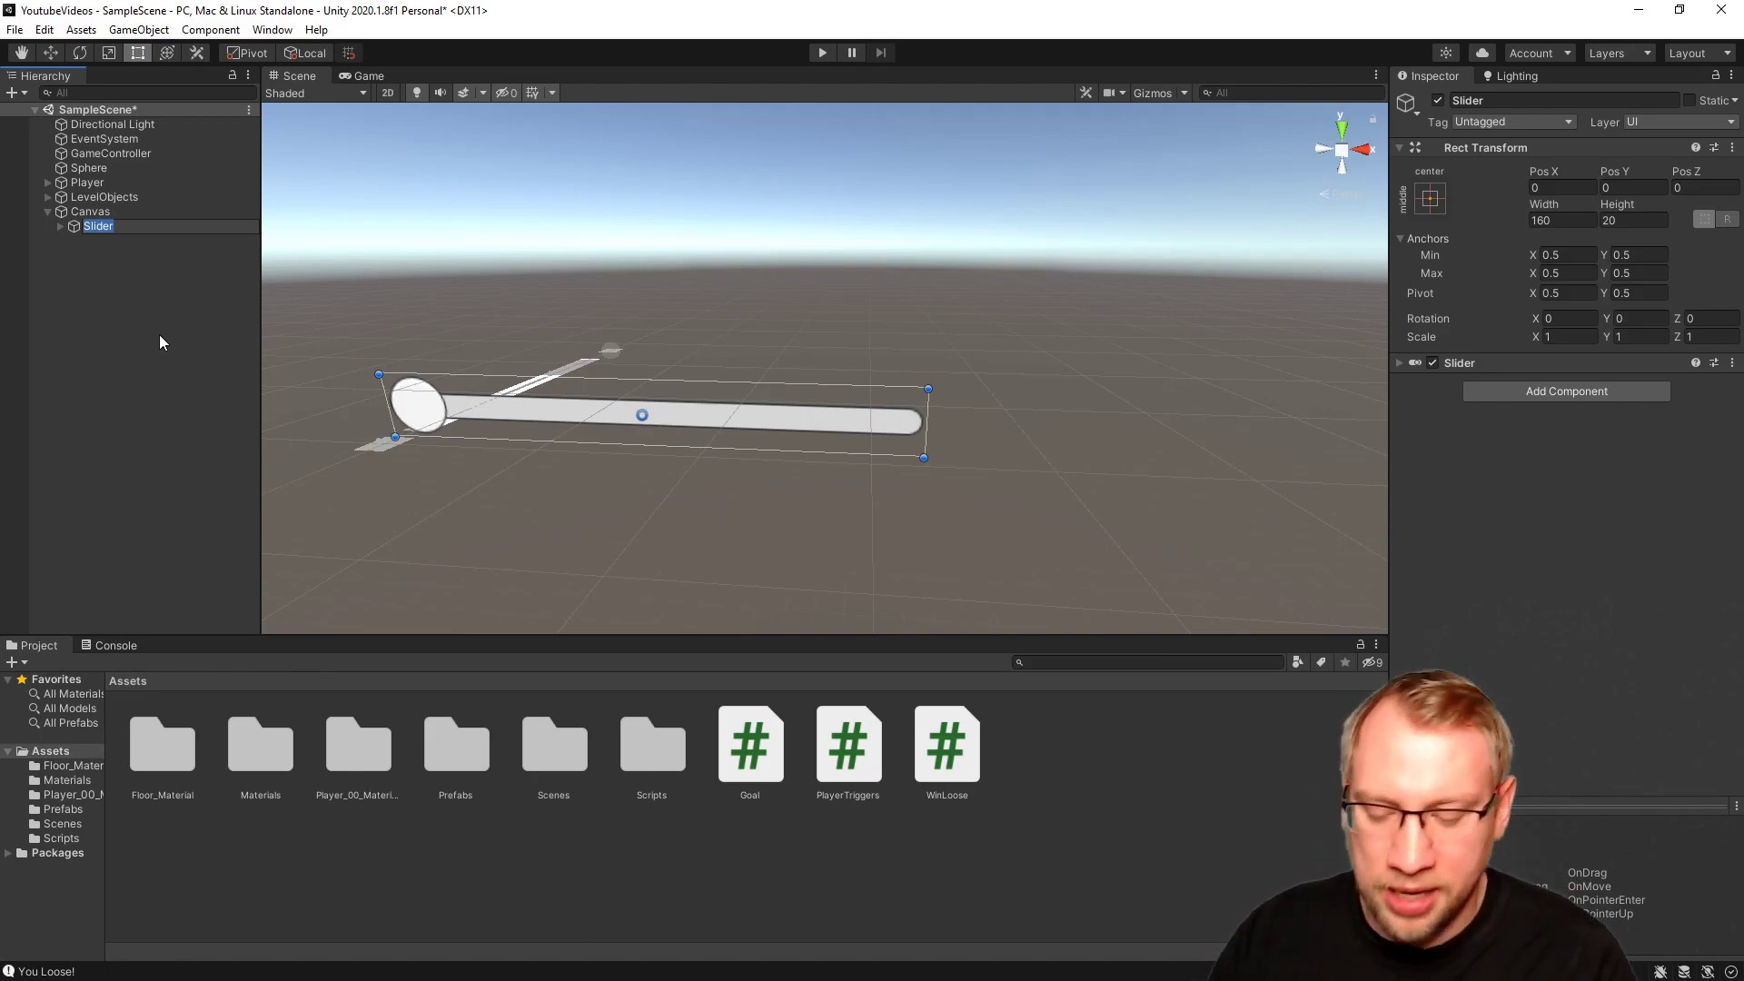
type("JumpCooldown")
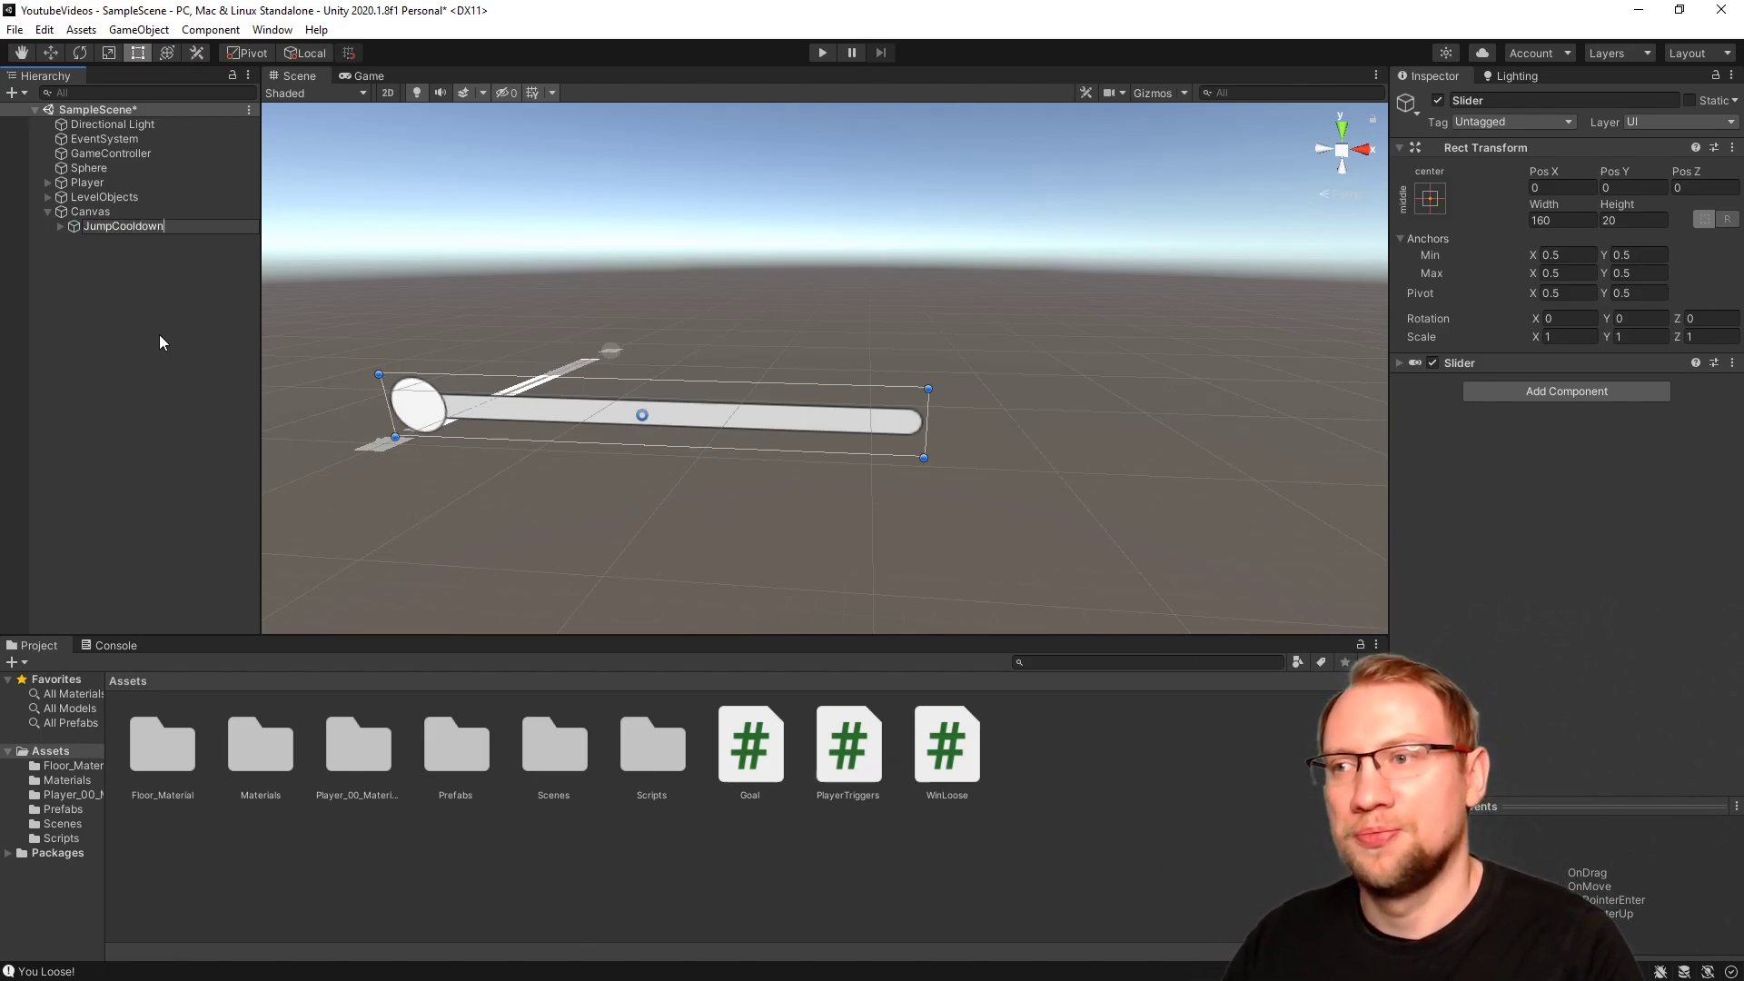
key("Return")
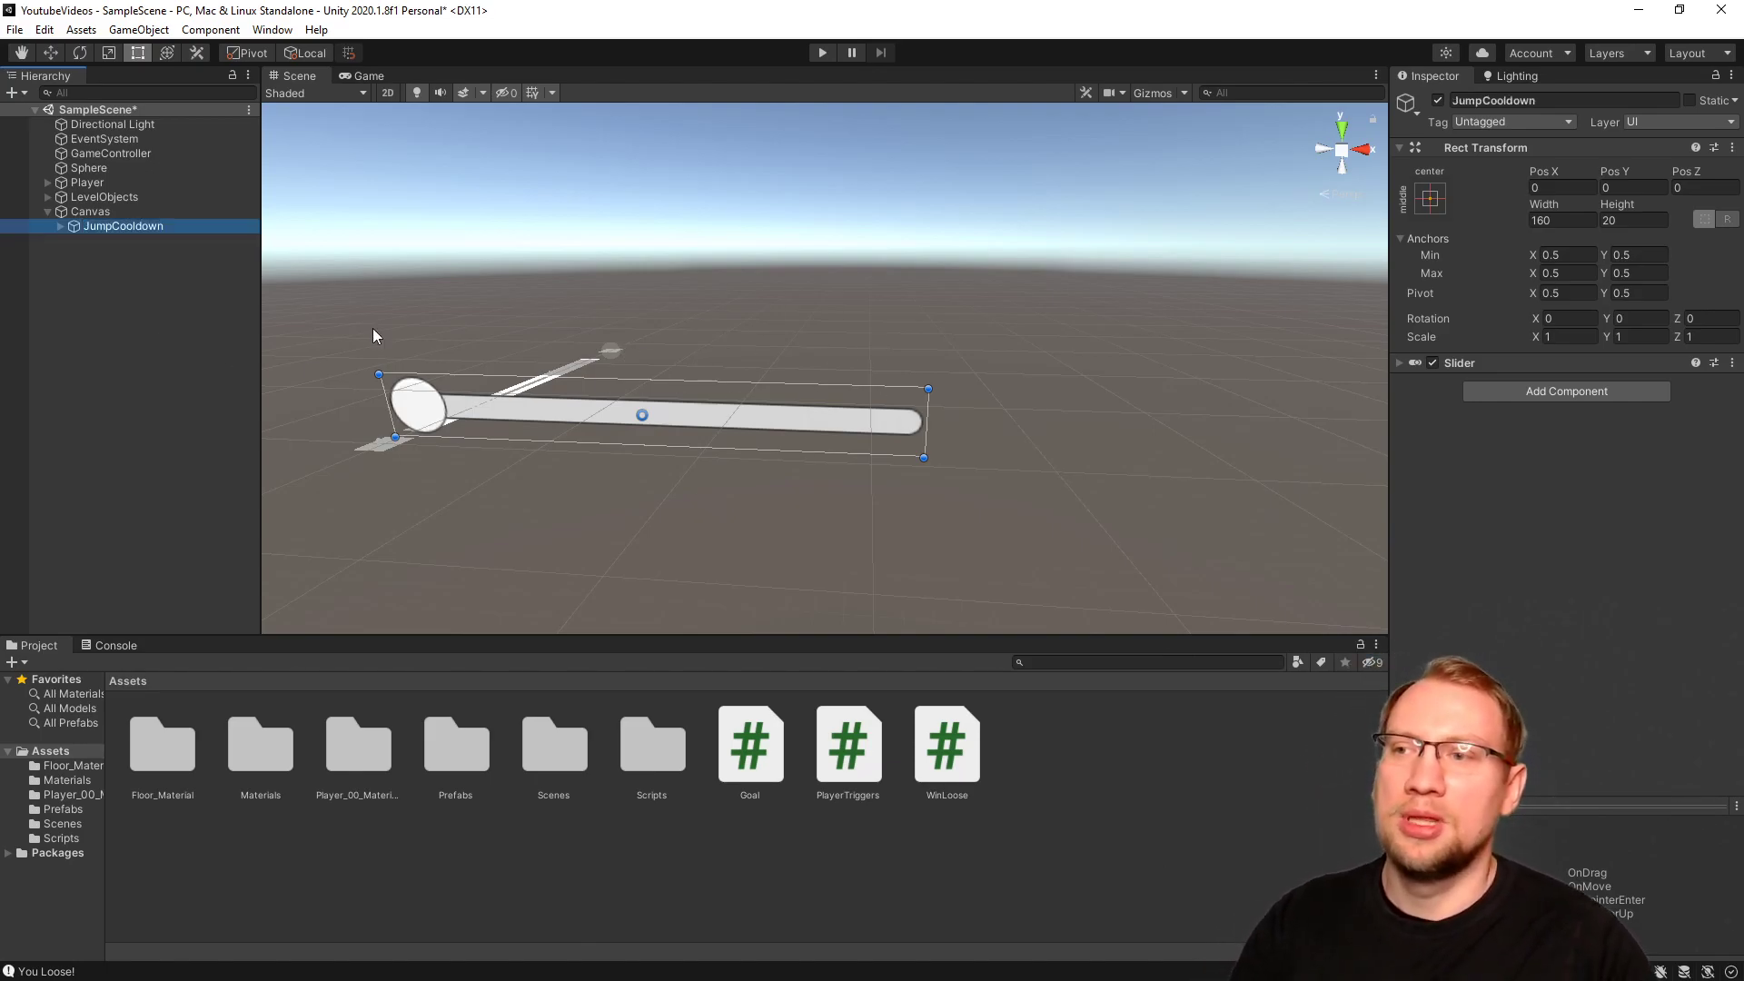
Scale the Canvas down uniformly to 0.12208.
left_click(154, 209)
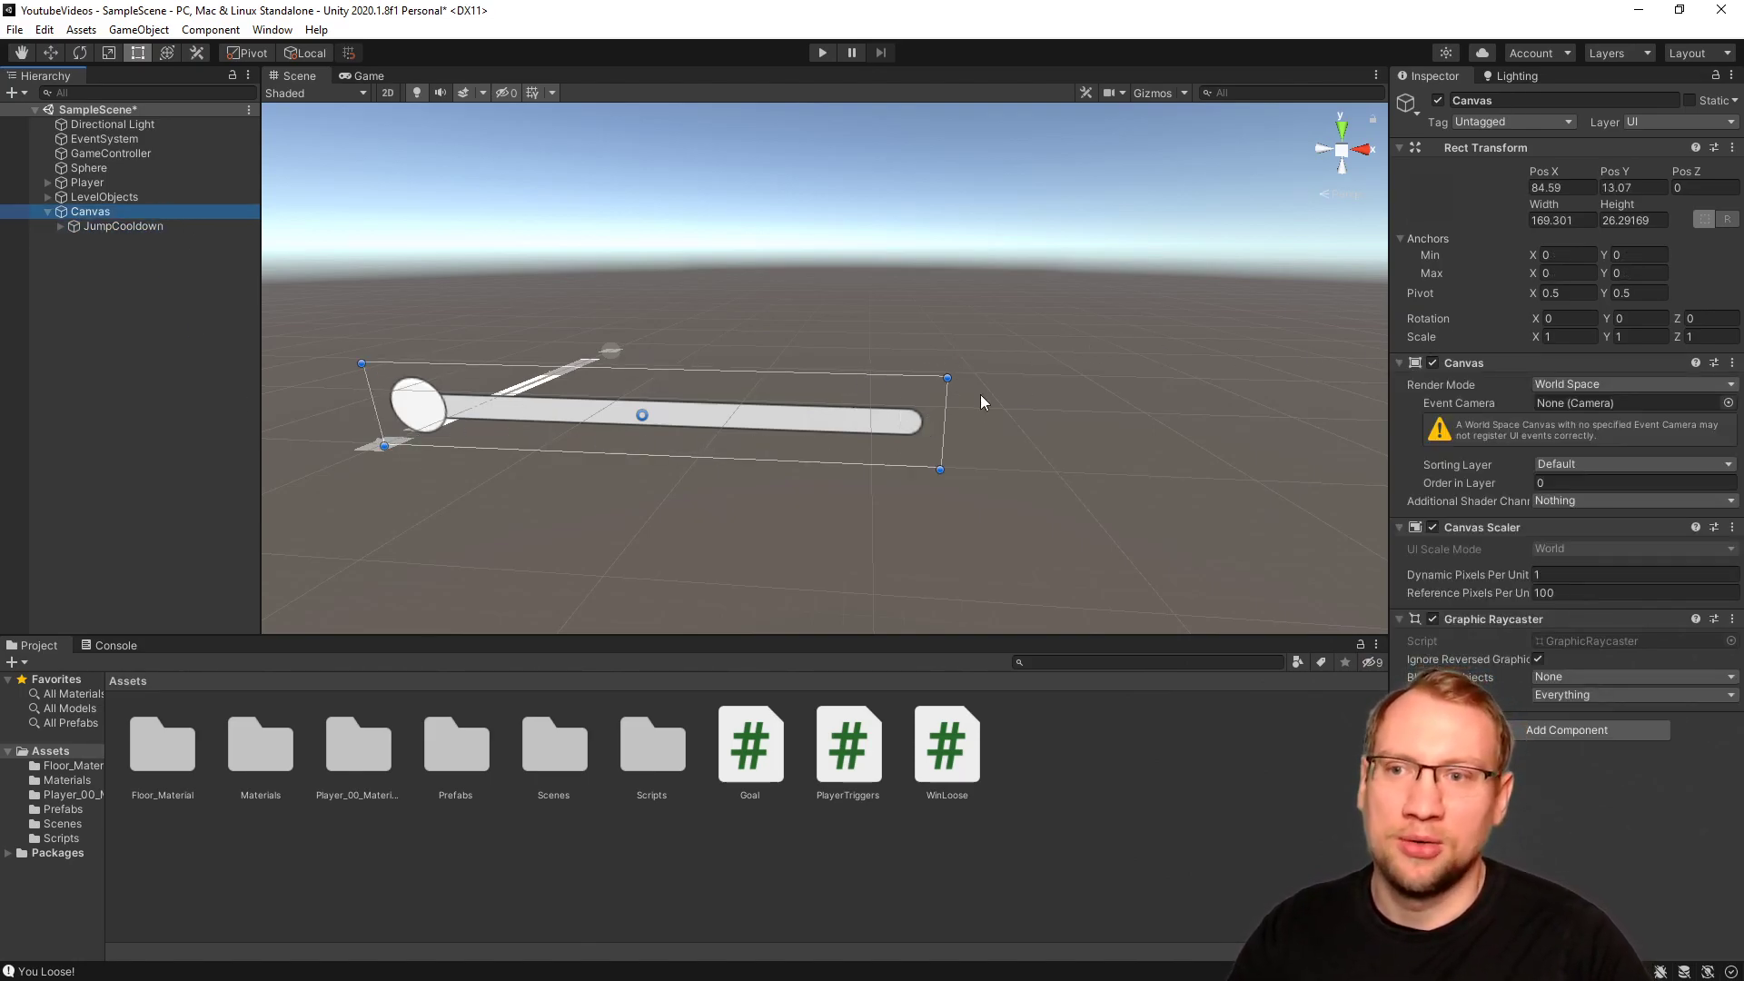
key("e")
key("r")
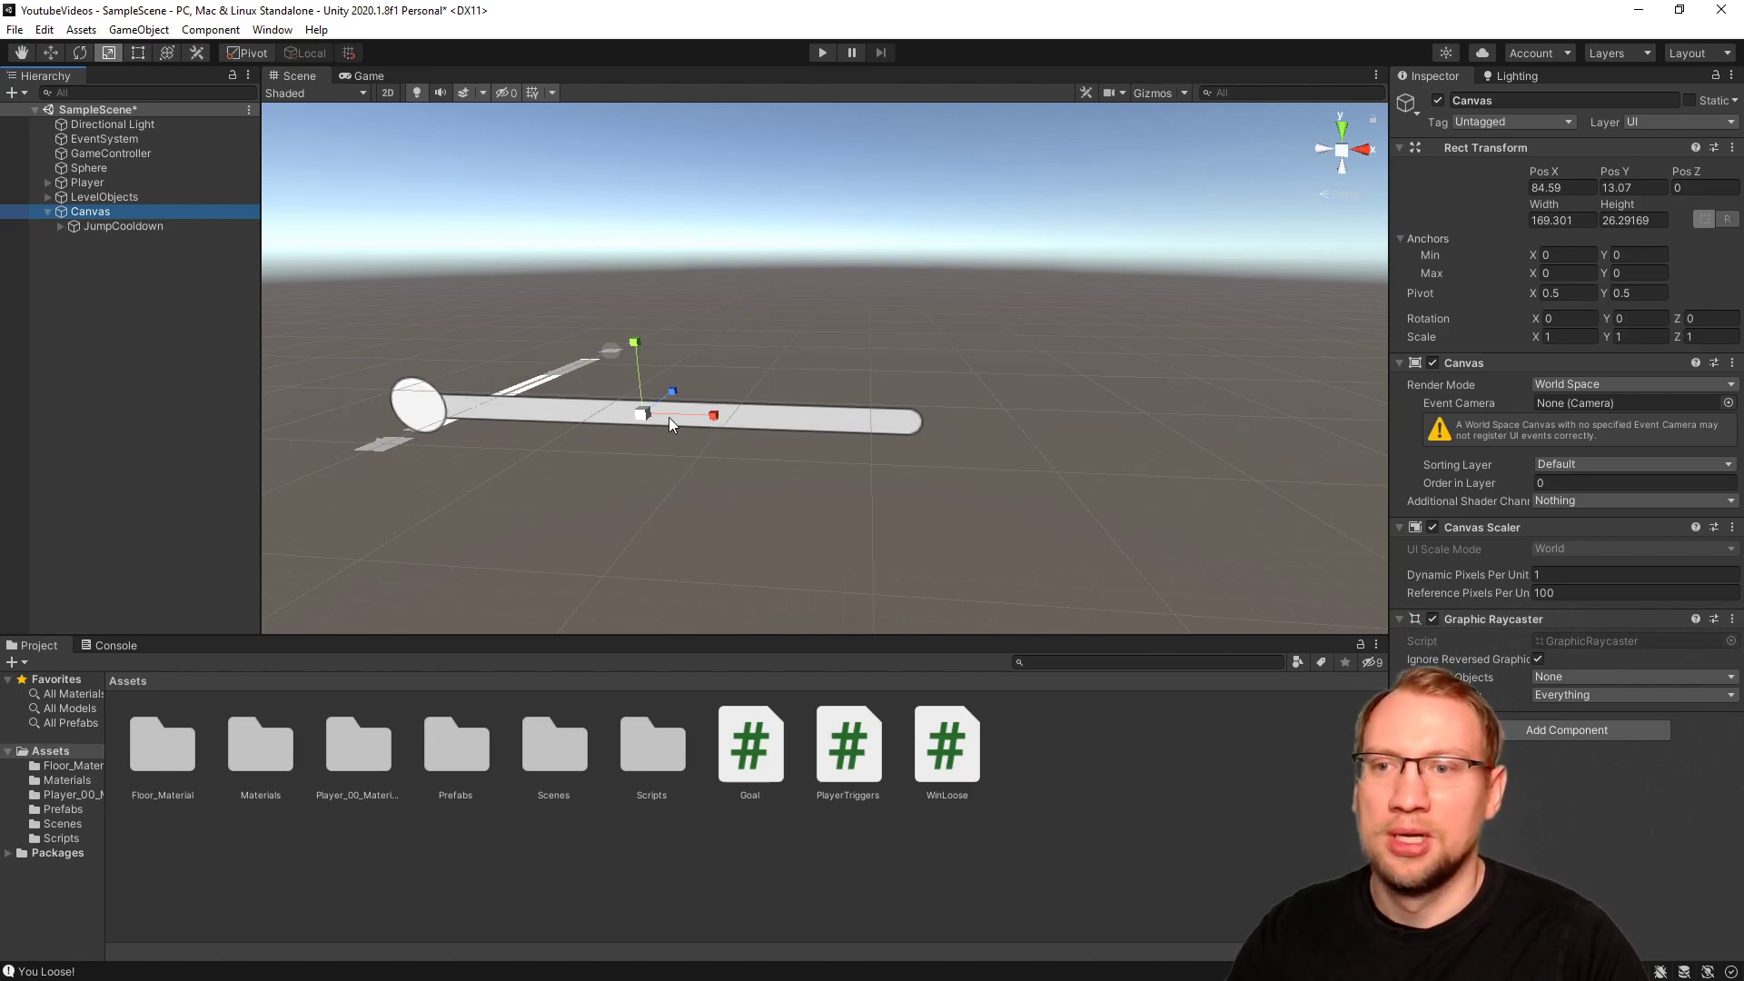
left_click_drag(643, 414, 440, 413)
Move the Canvas to position 0, 0, 0 so the bar crosses the player.
key("w")
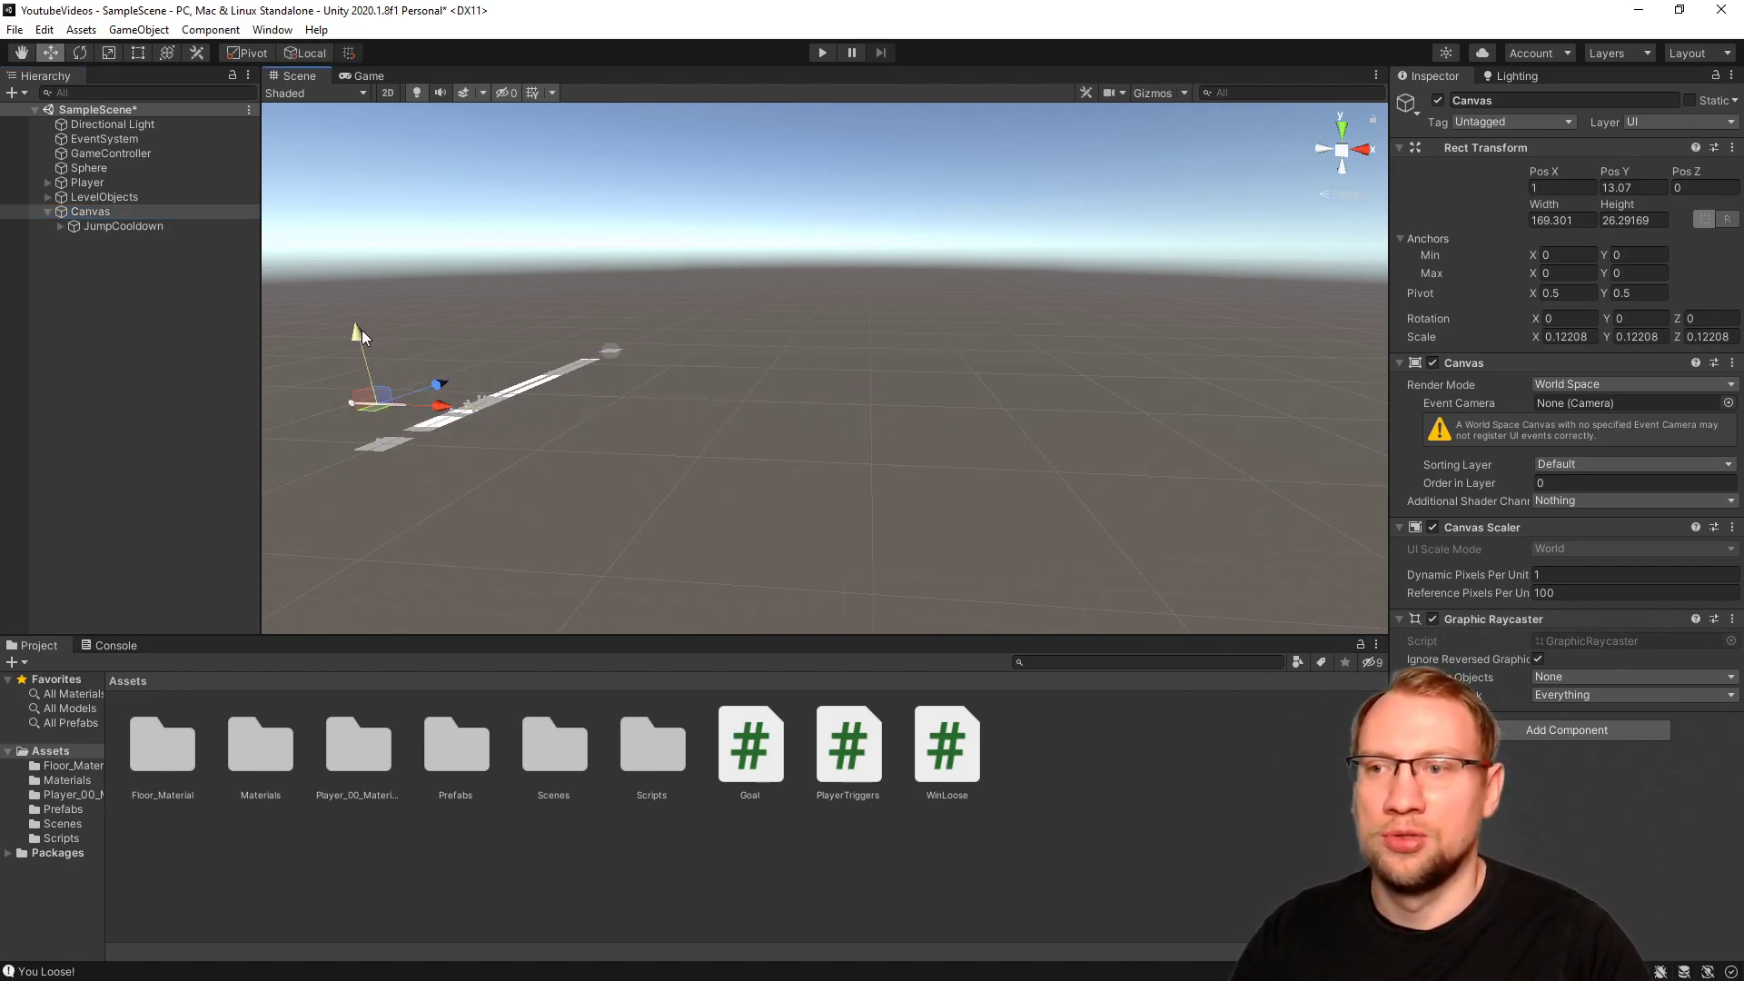
left_click_drag(361, 329, 403, 354)
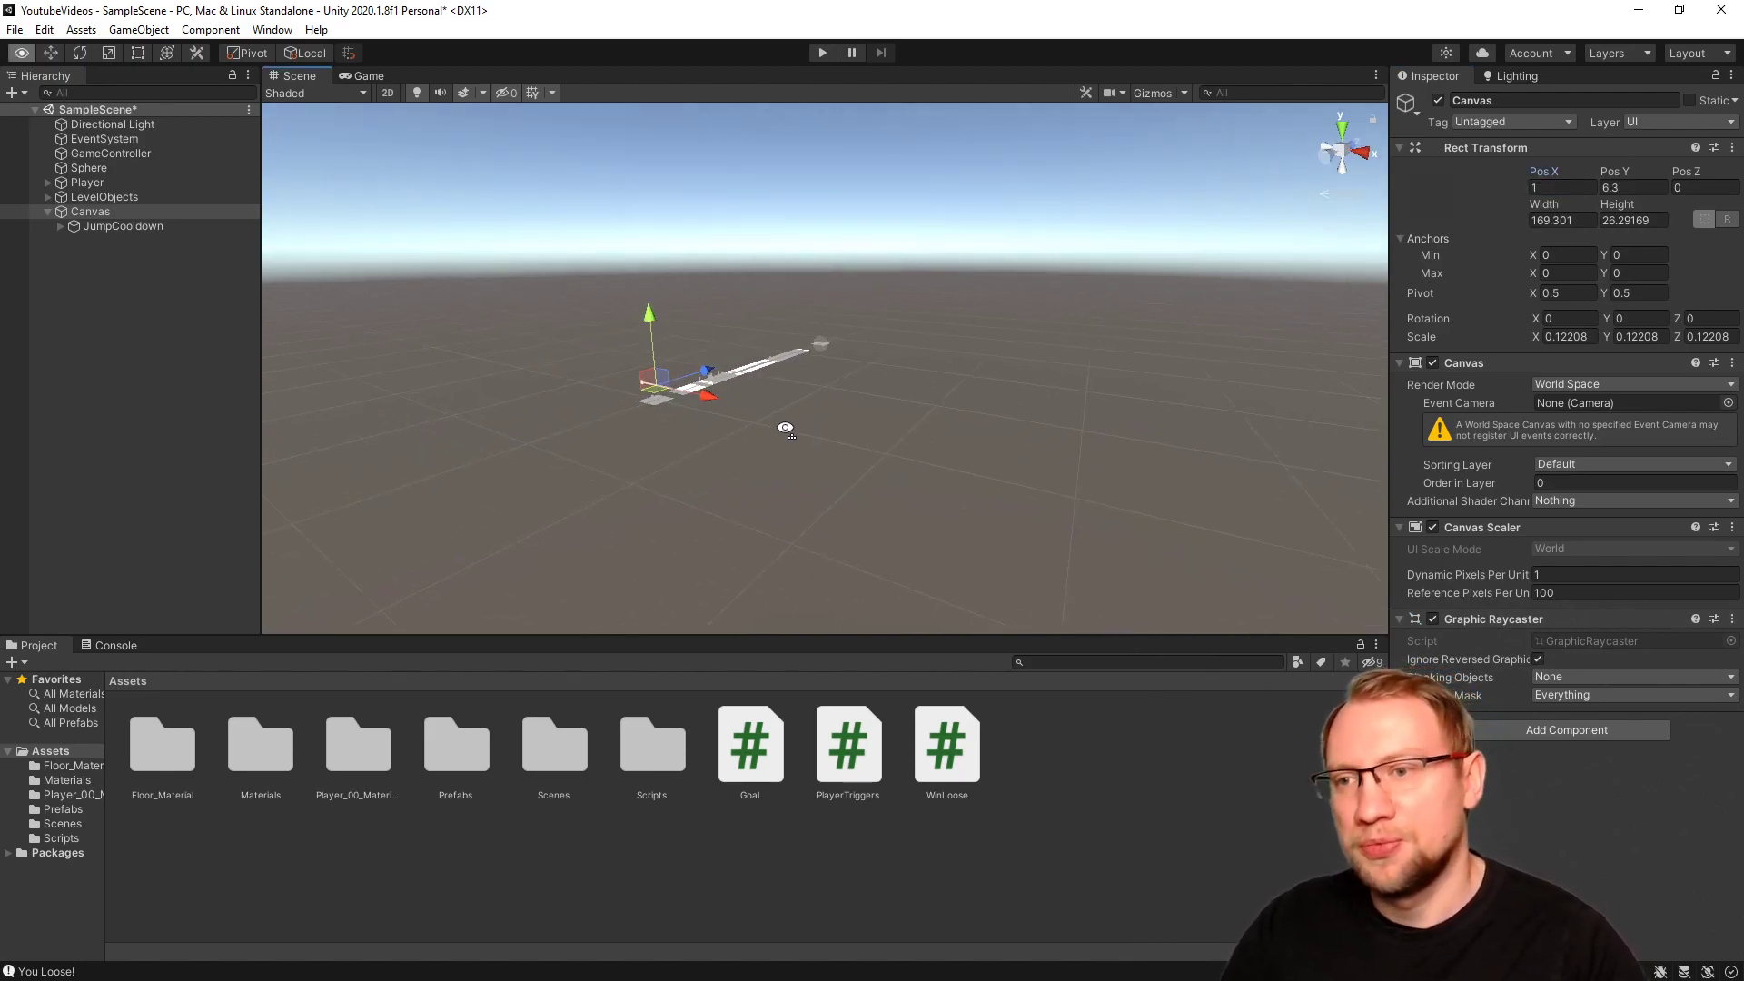
key("BackSpace")
type("0")
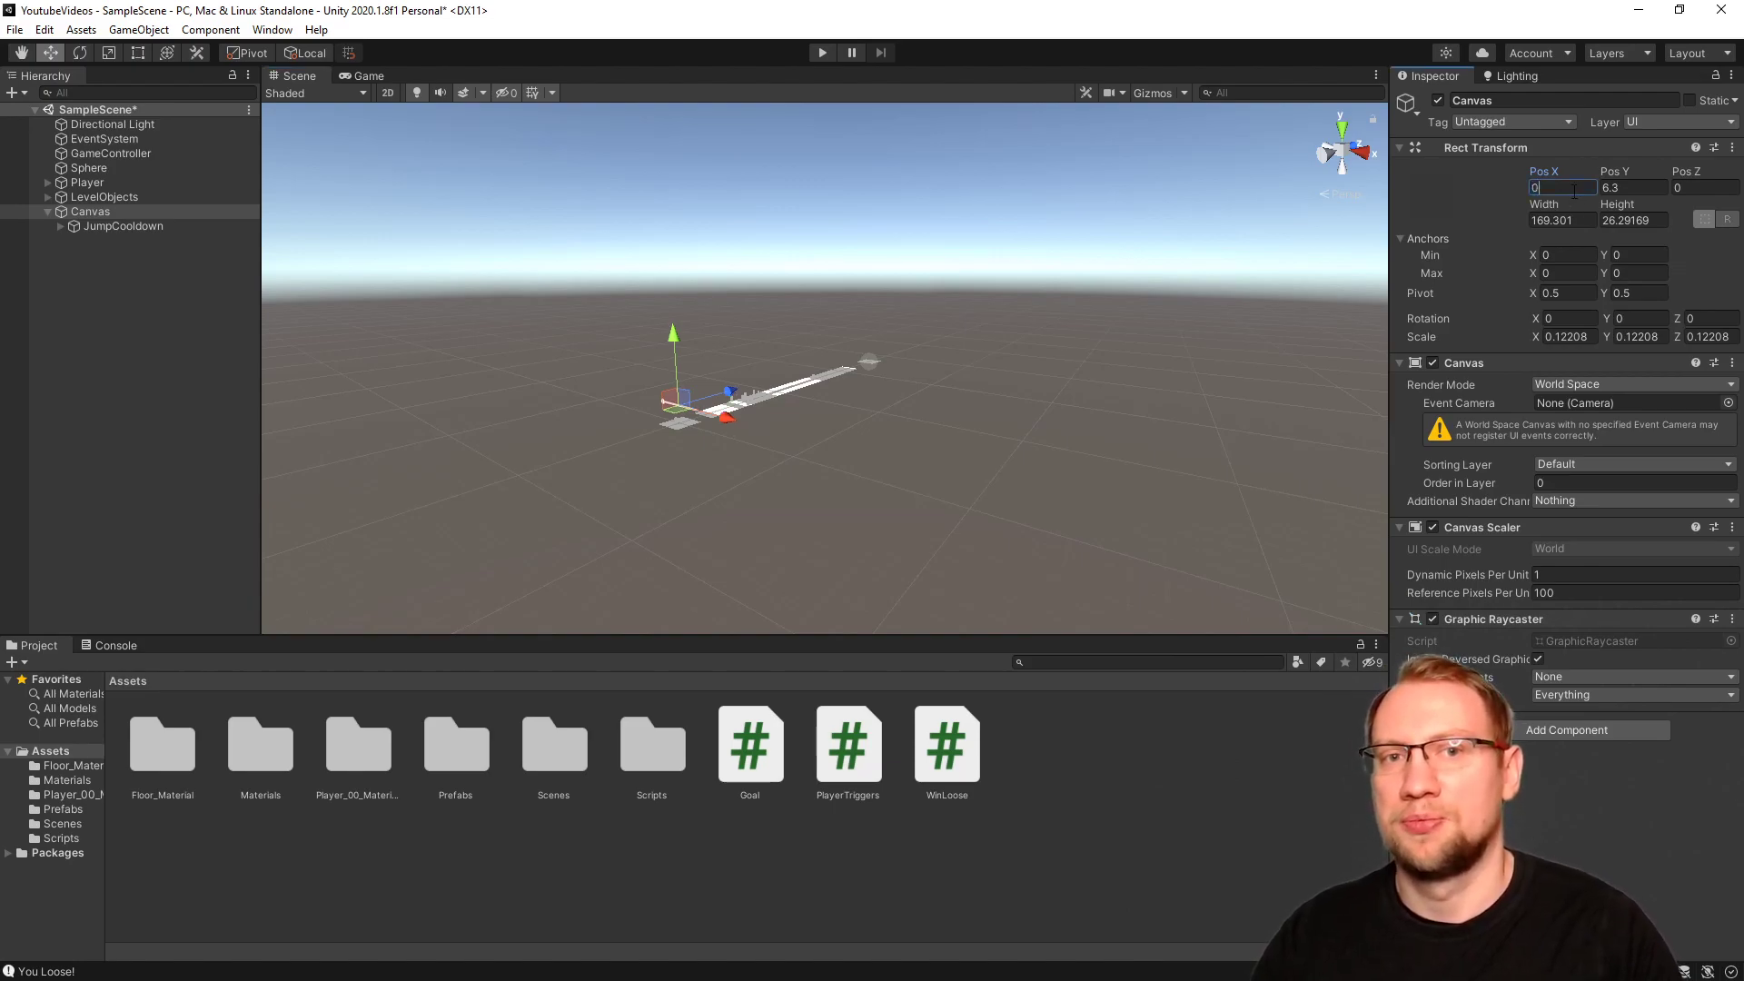
key("Tab")
type("0")
left_click_drag(921, 366, 1000, 367, "alt")
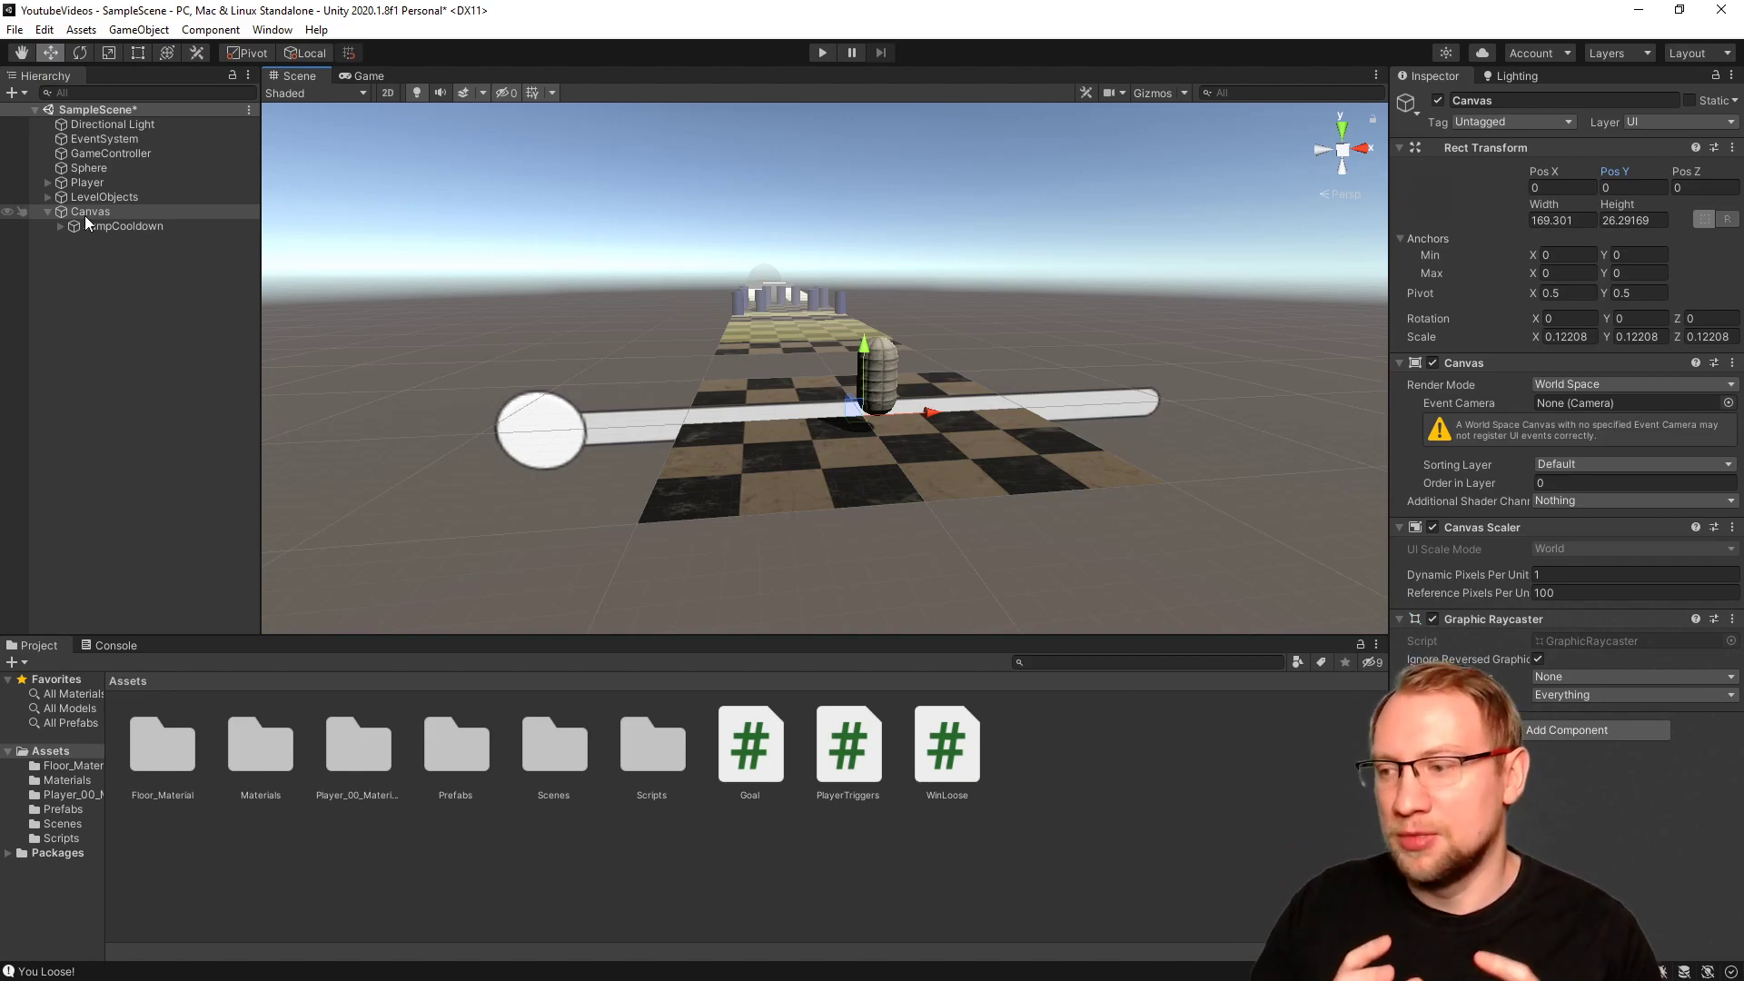
Parent the Canvas under Player, zero its Y and Z, and lower it below the player's centre.
left_click_drag(84, 216, 109, 181)
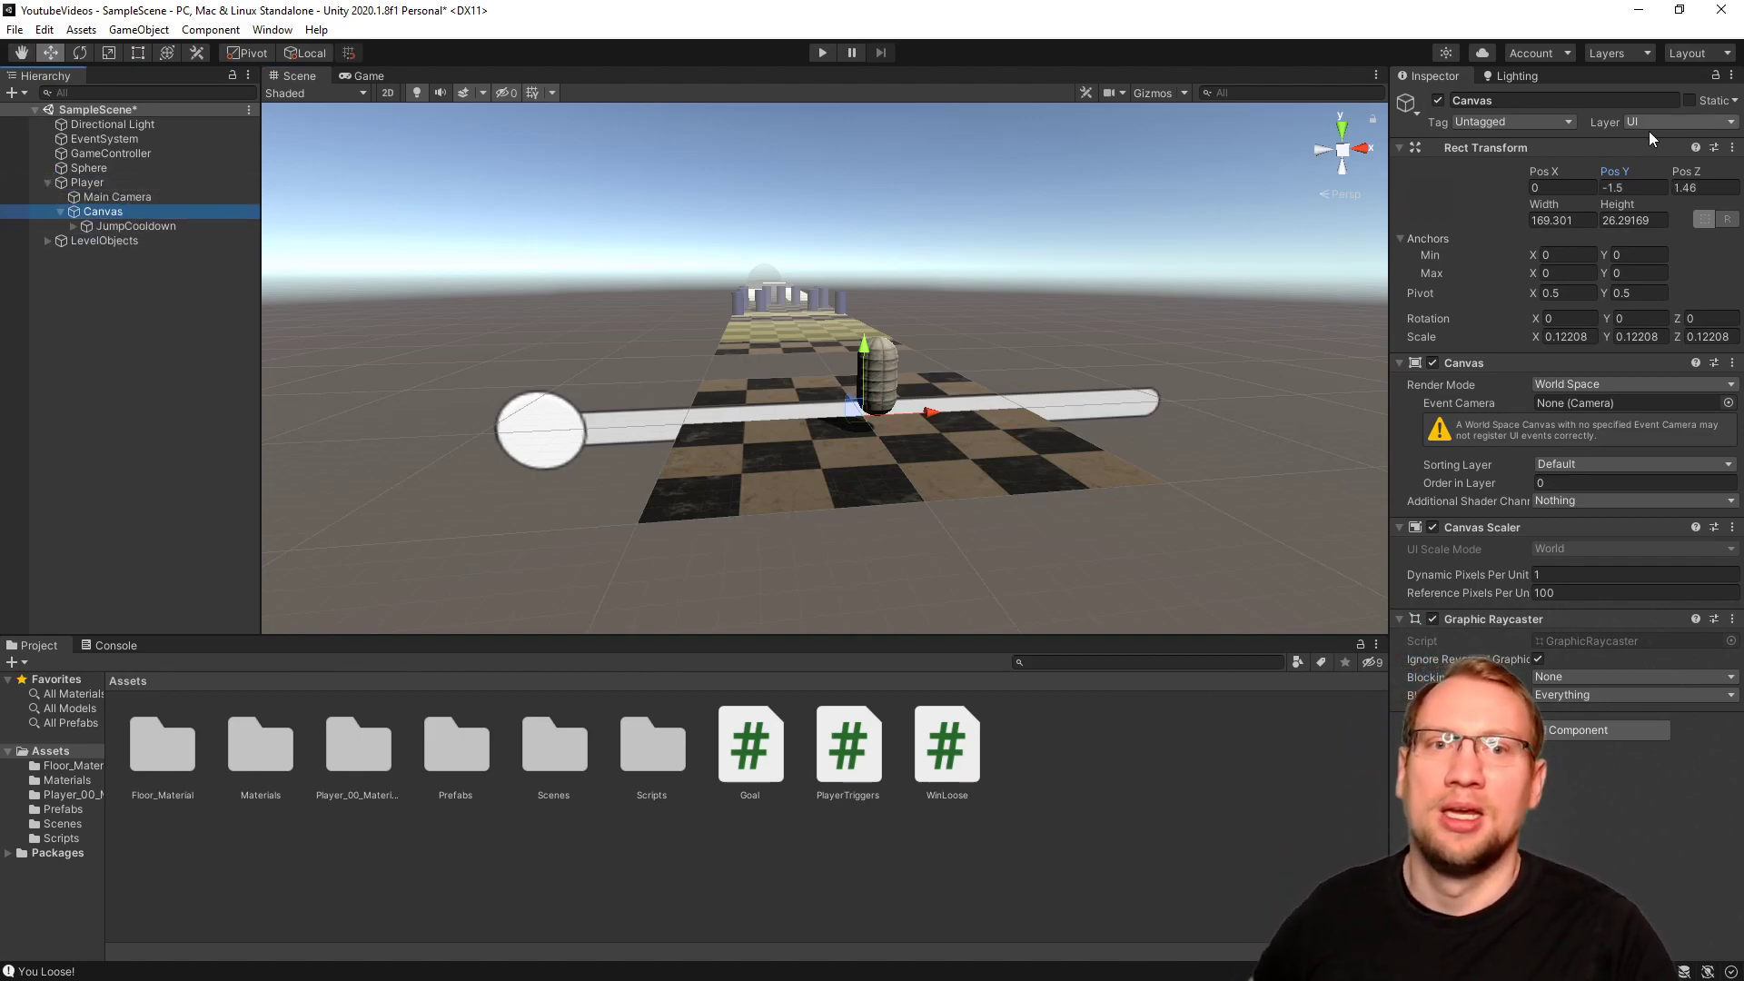
left_click(1630, 188)
type("0")
key("Tab")
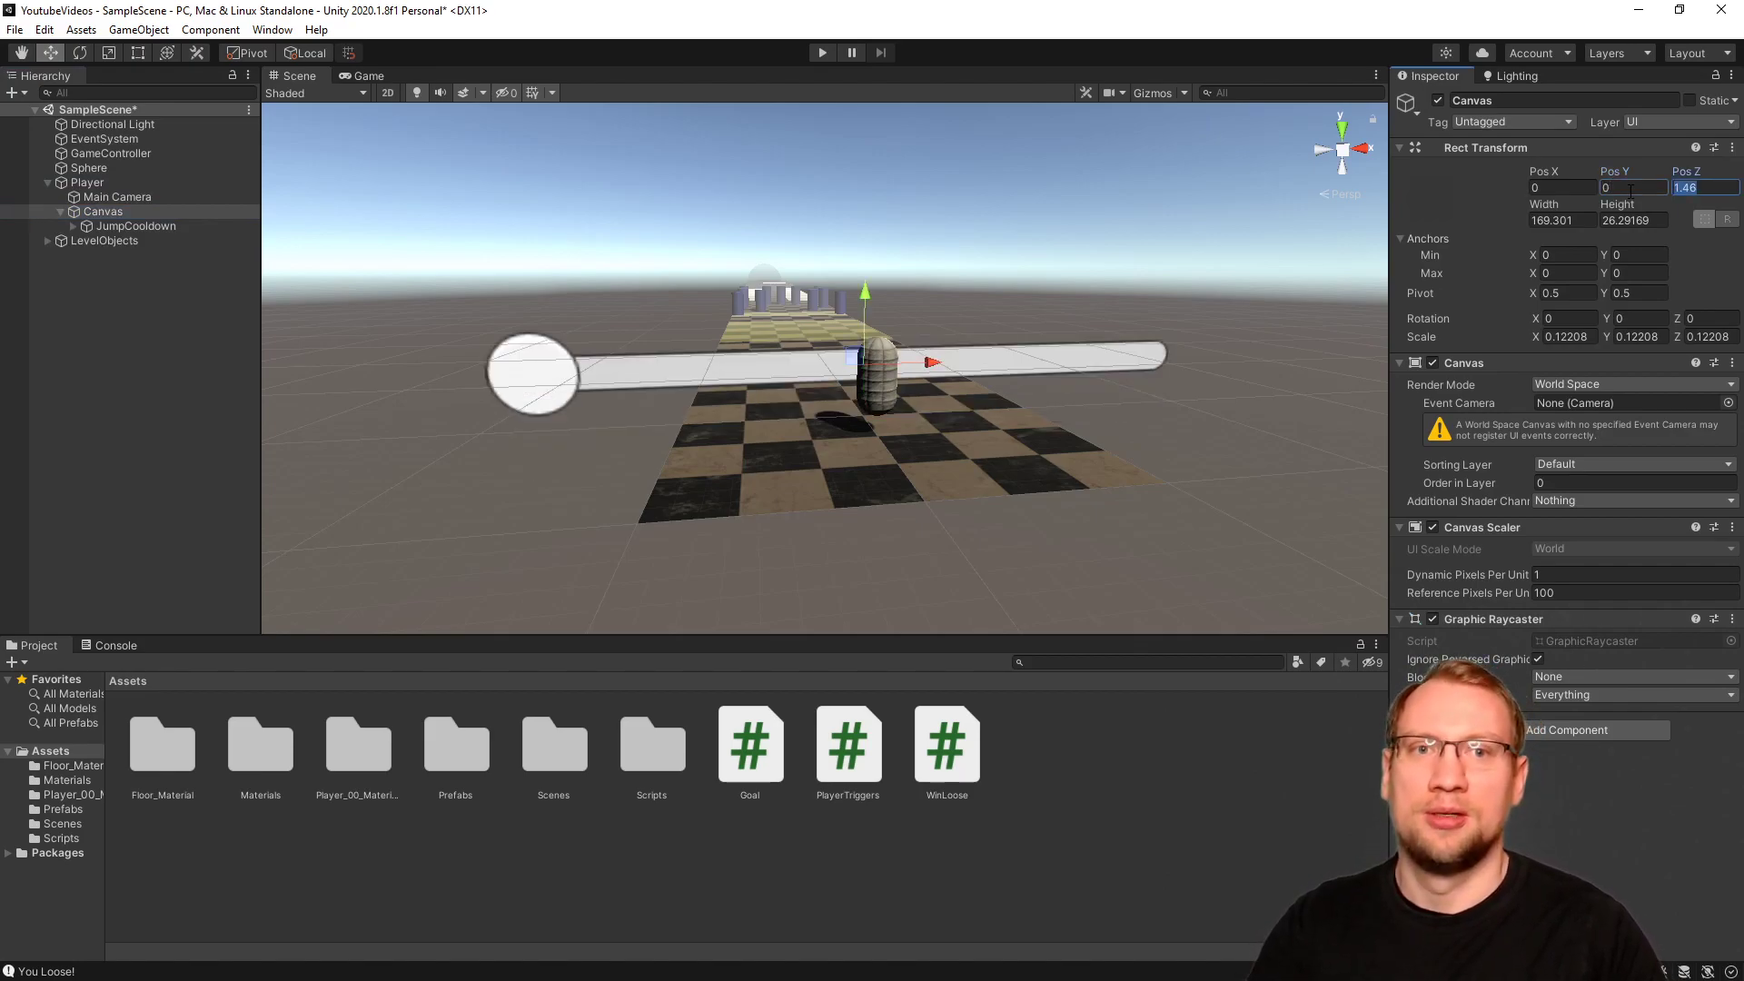
type("0")
left_click_drag(908, 342, 770, 359, "alt")
left_click_drag(715, 295, 1004, 327)
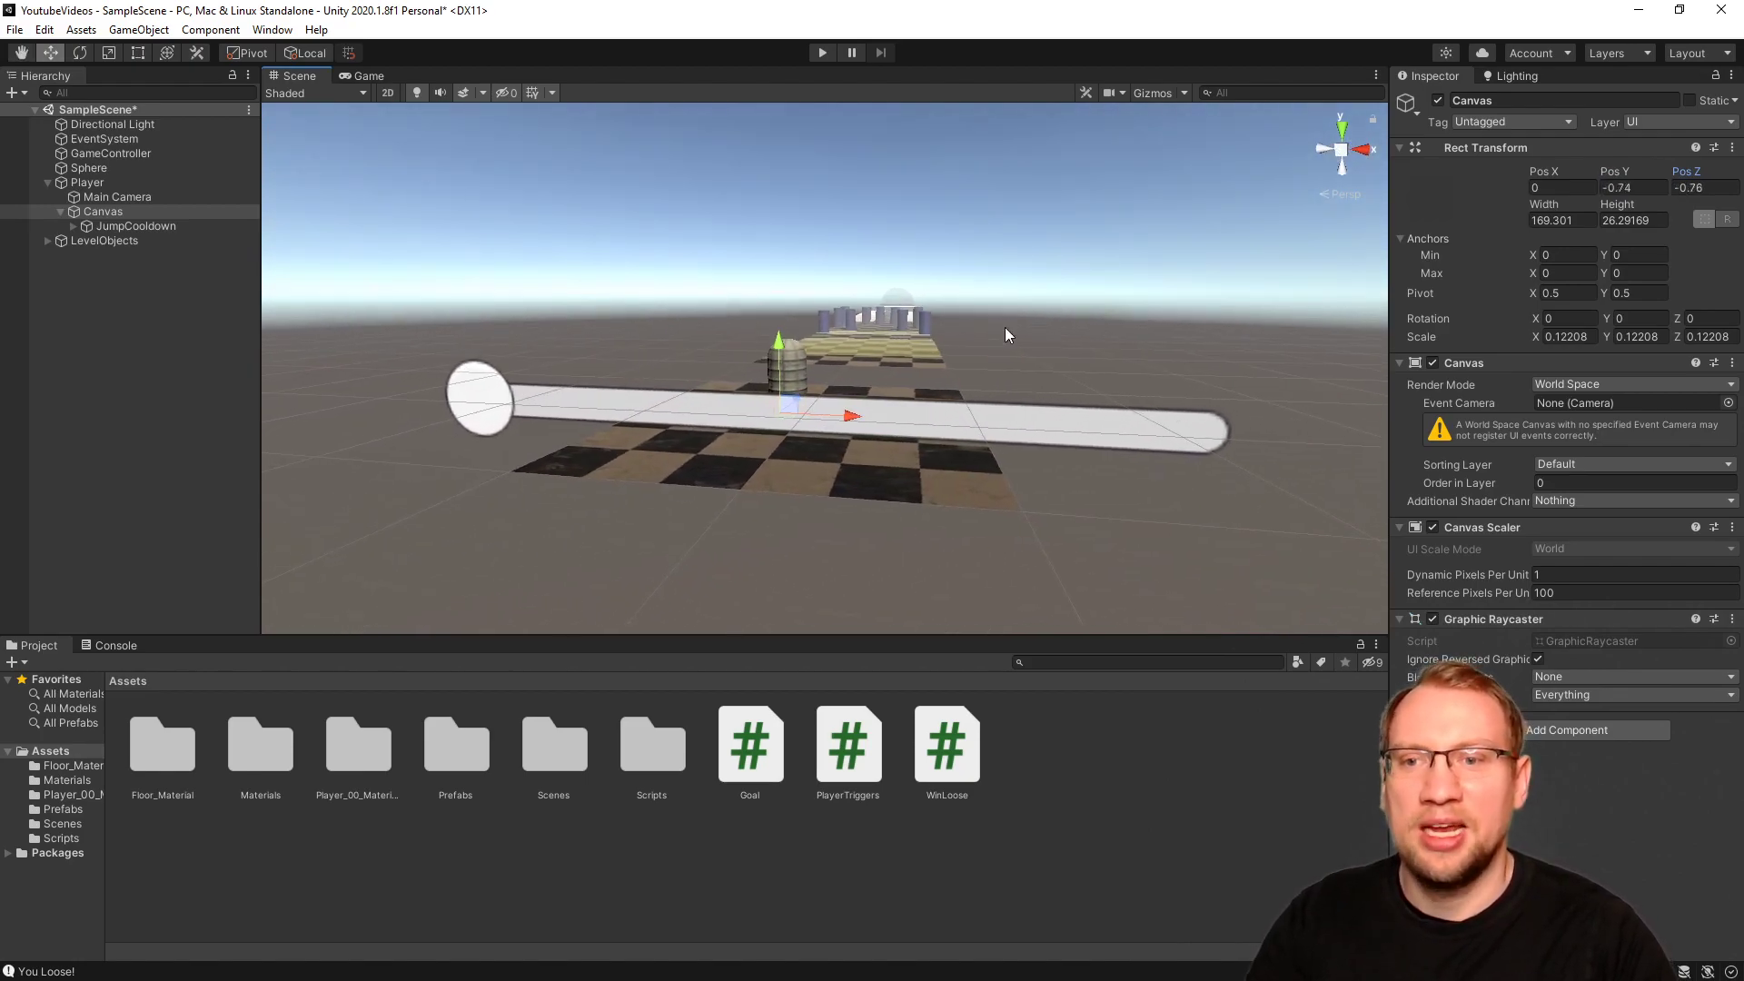
Scale the Canvas into a thin flat bar, about 0.0105 by 0.0178.
key("r")
left_click_drag(856, 418, 792, 413)
left_click_drag(782, 351, 990, 486)
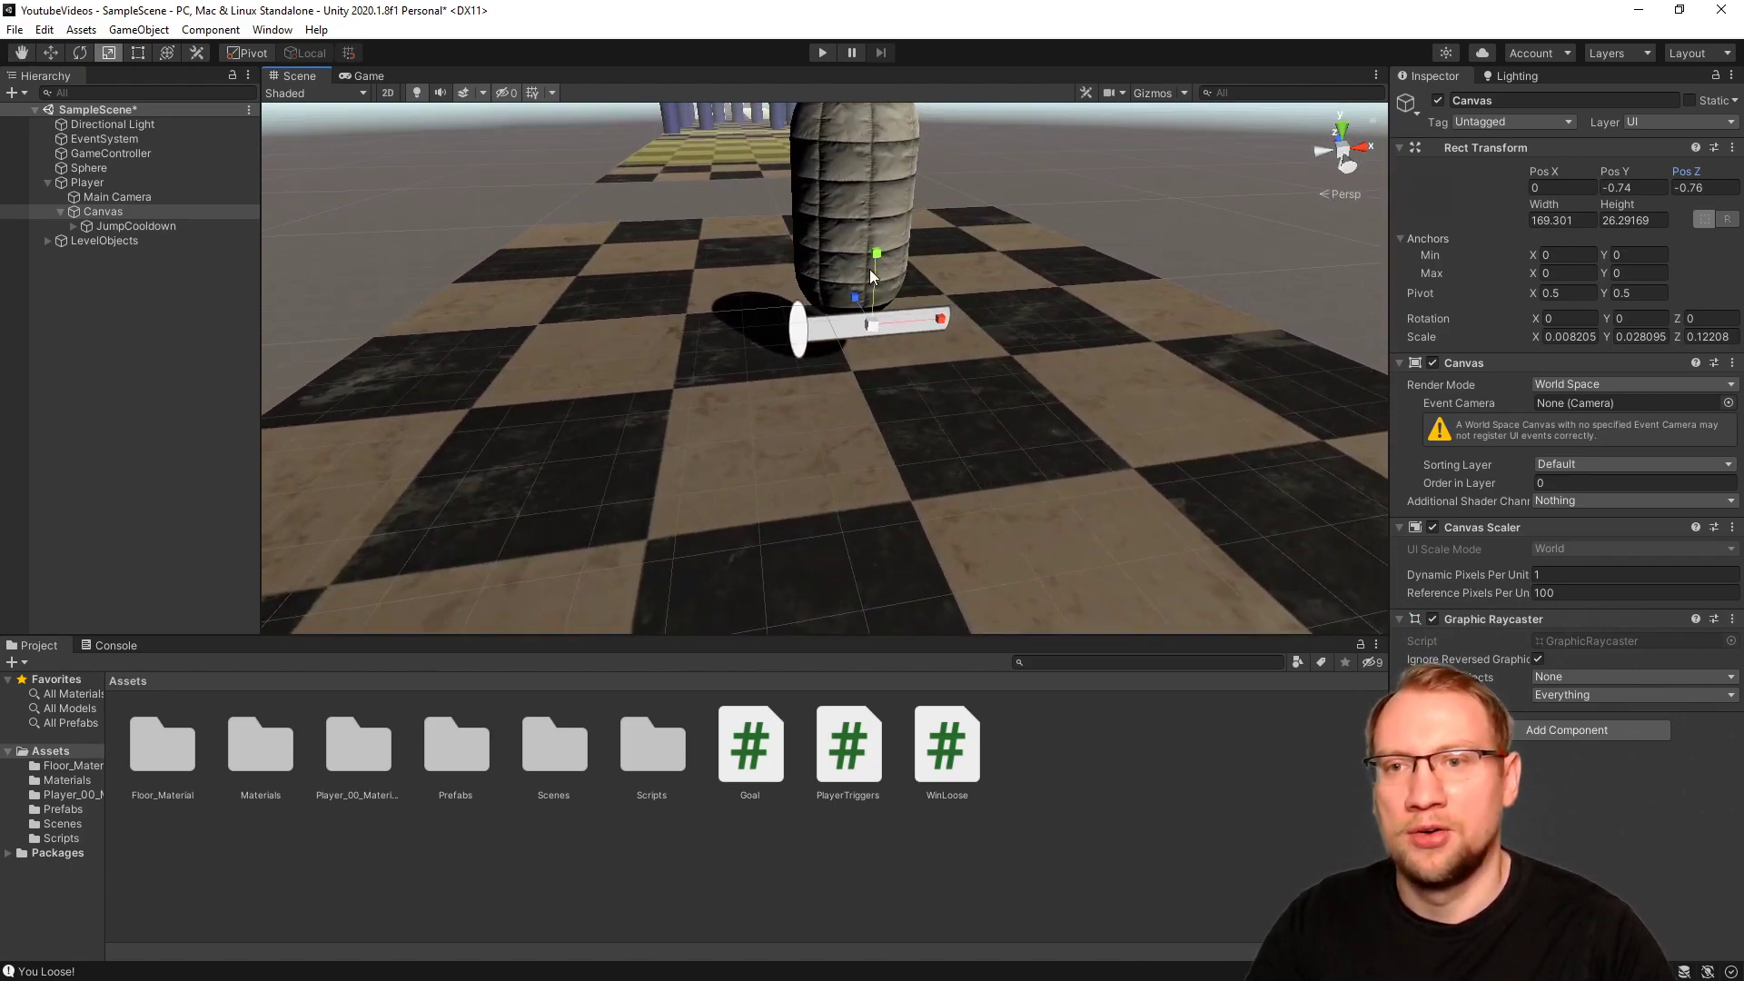
left_click_drag(878, 254, 970, 295)
key("w")
key("x")
key("r")
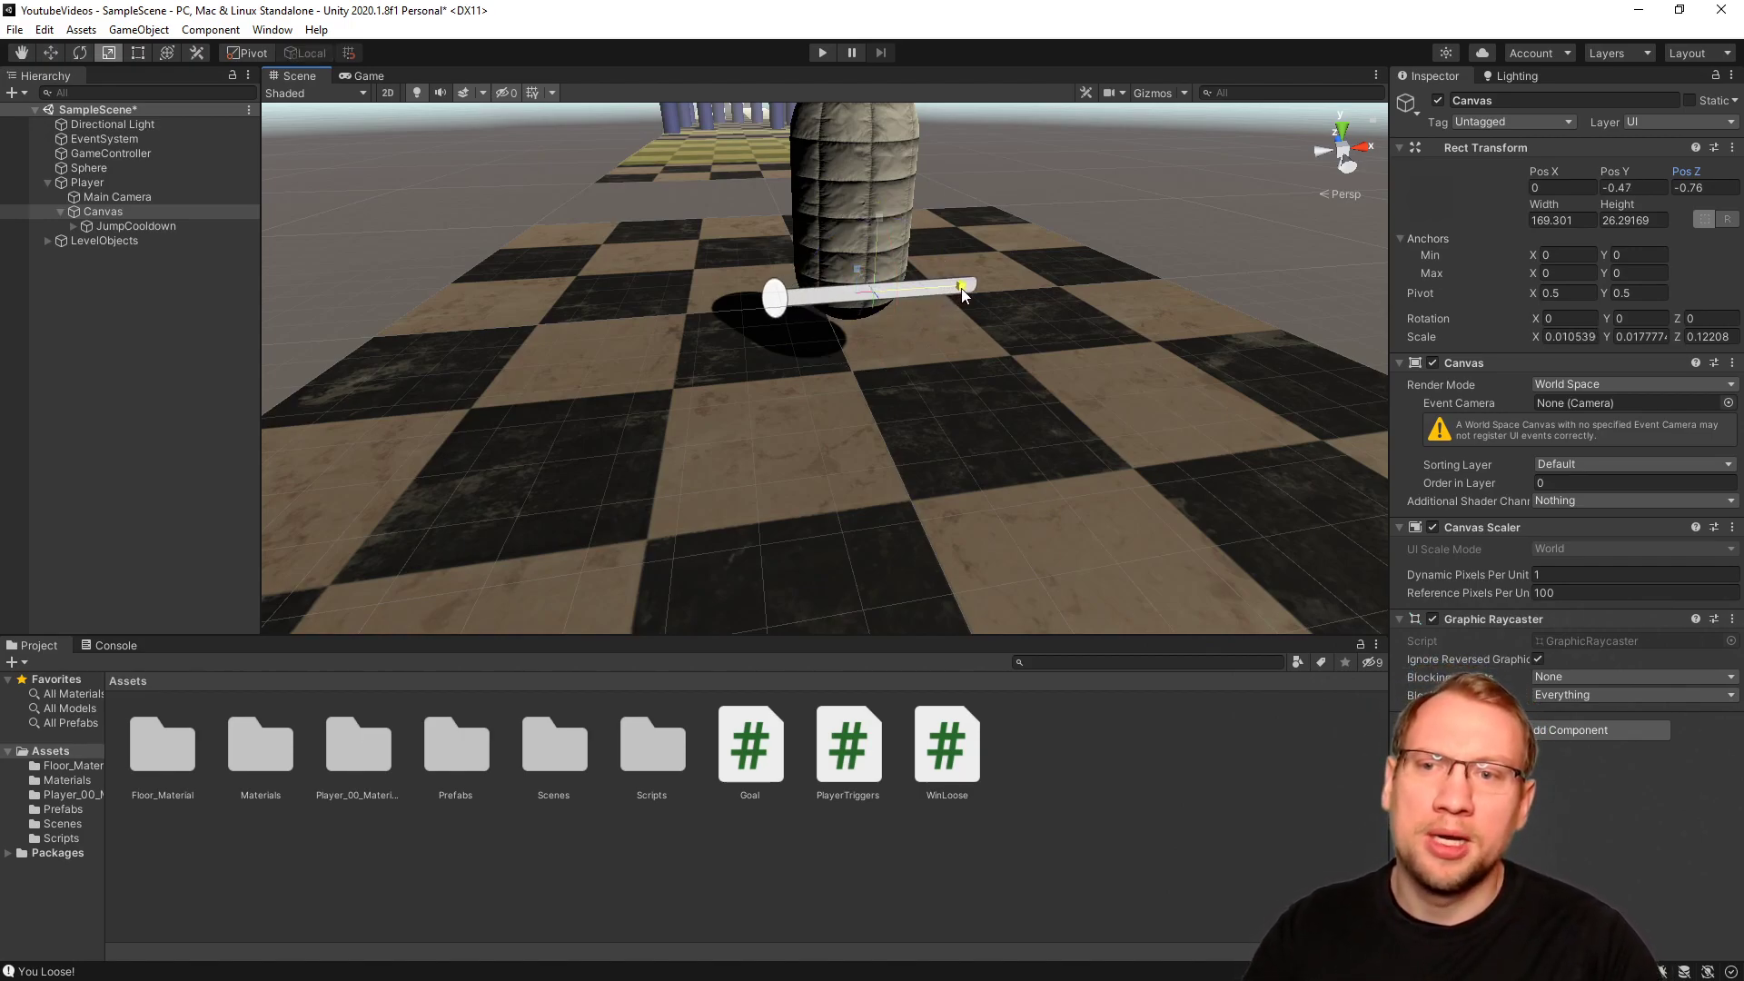
scroll(999, 285, "down", 5)
Try a vertical position of 0, undo it, and save the scene.
left_click(1650, 187)
type("0")
key("Tab")
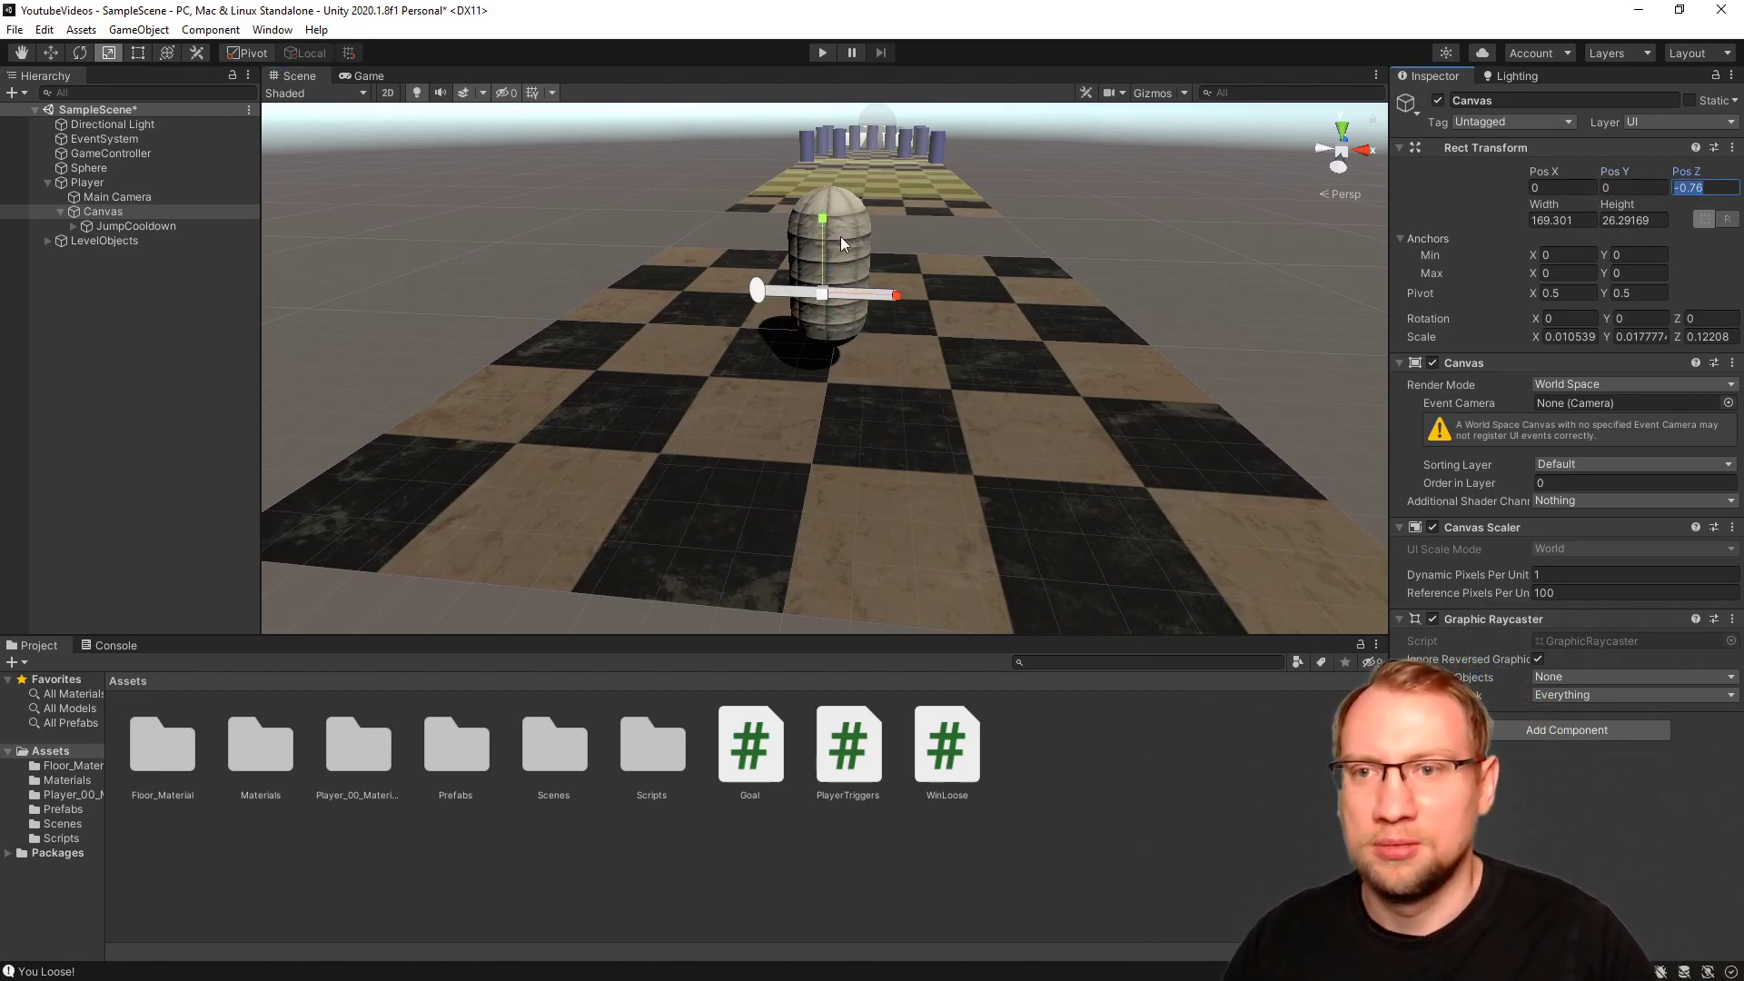
key("ctrl+z")
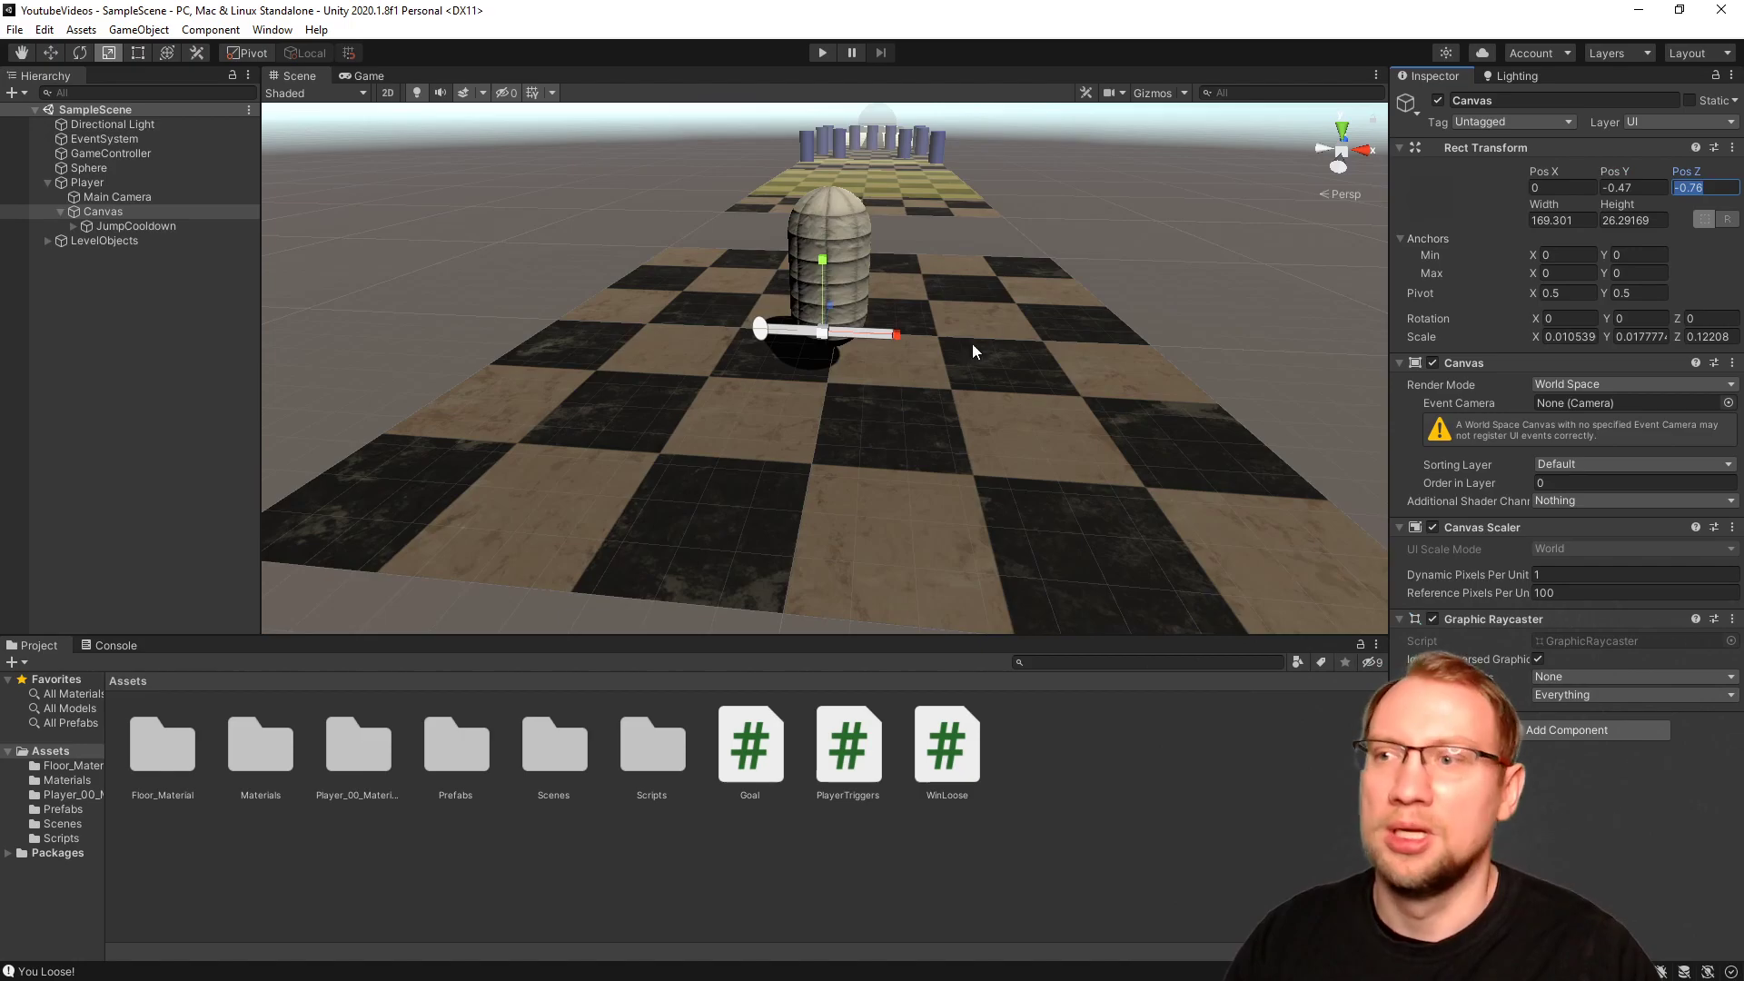
Select JumpCooldown and drag its Slider Value to 0.375.
left_click(174, 423)
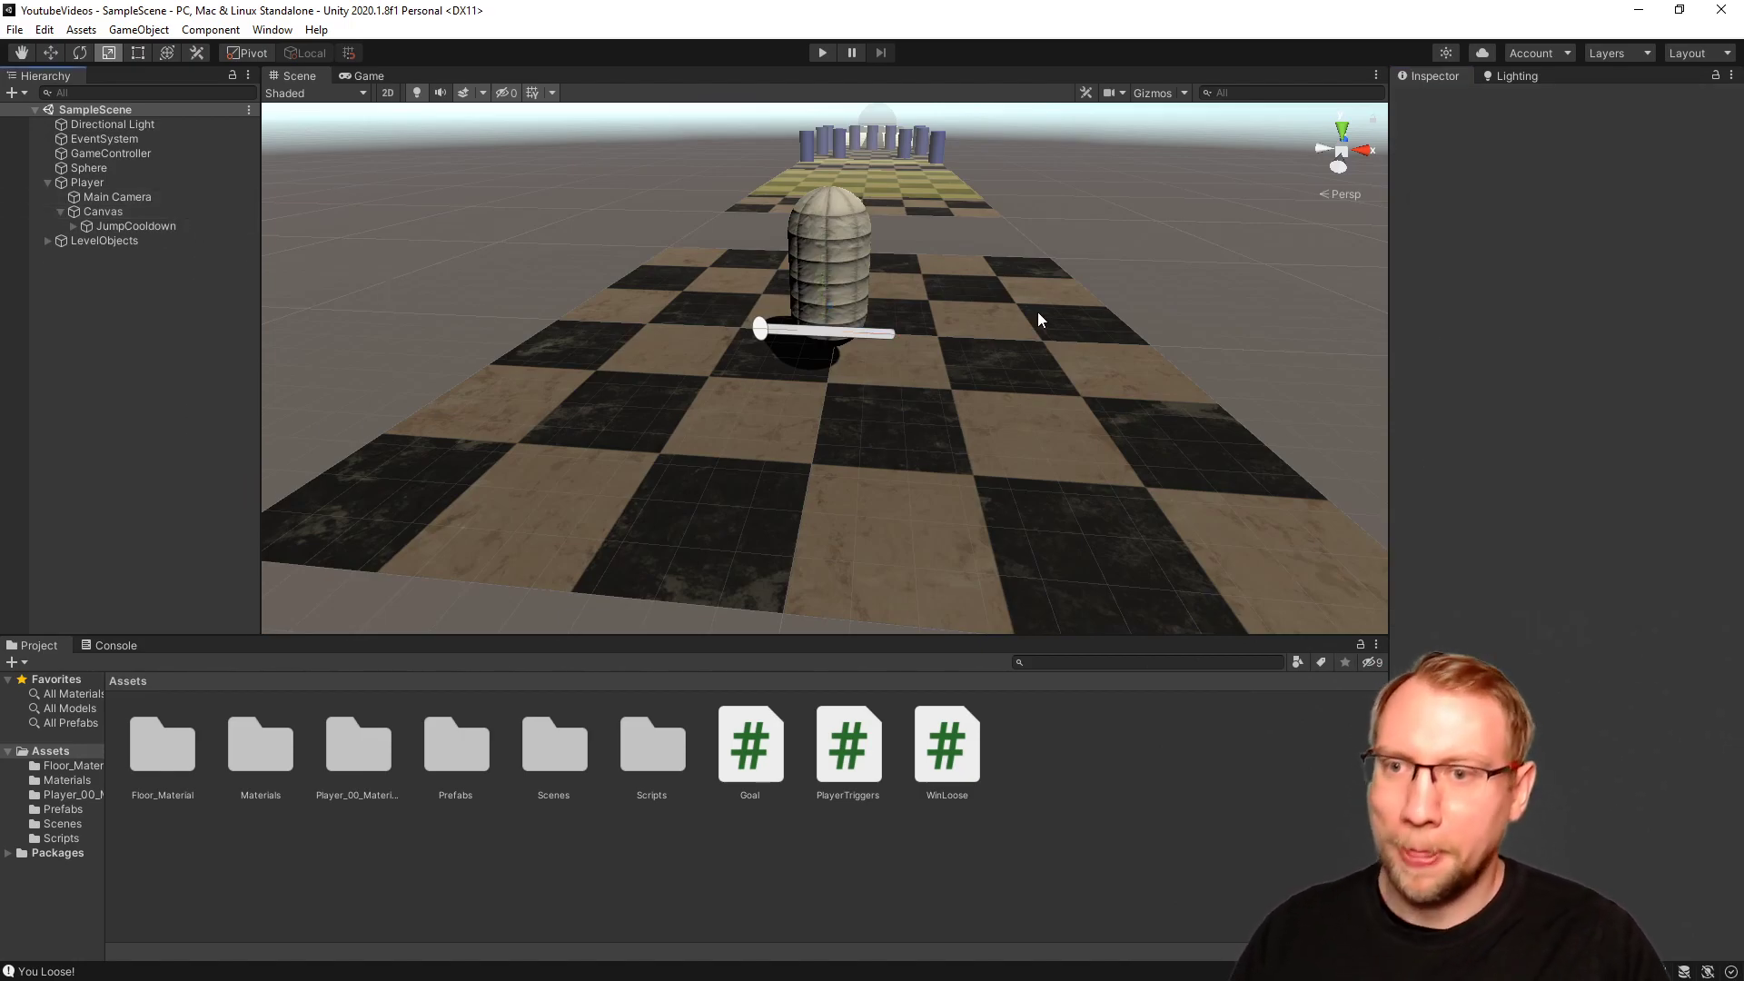
right_click_drag(795, 338, 834, 263)
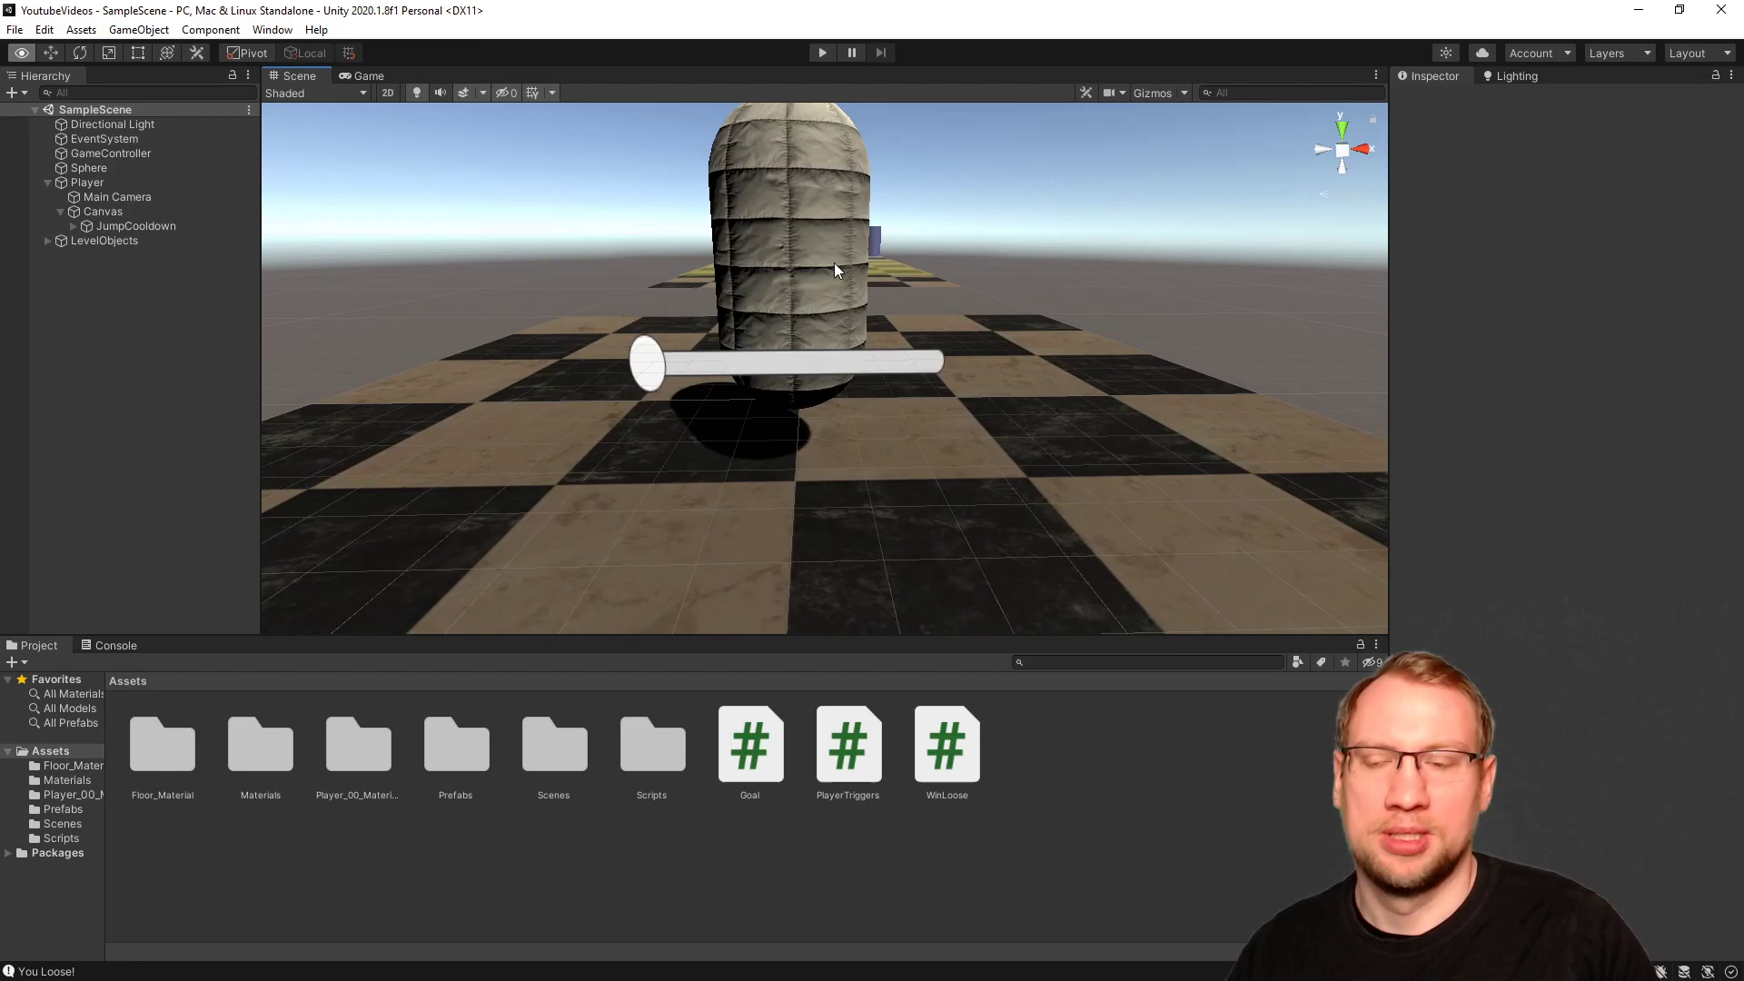
left_click(122, 182)
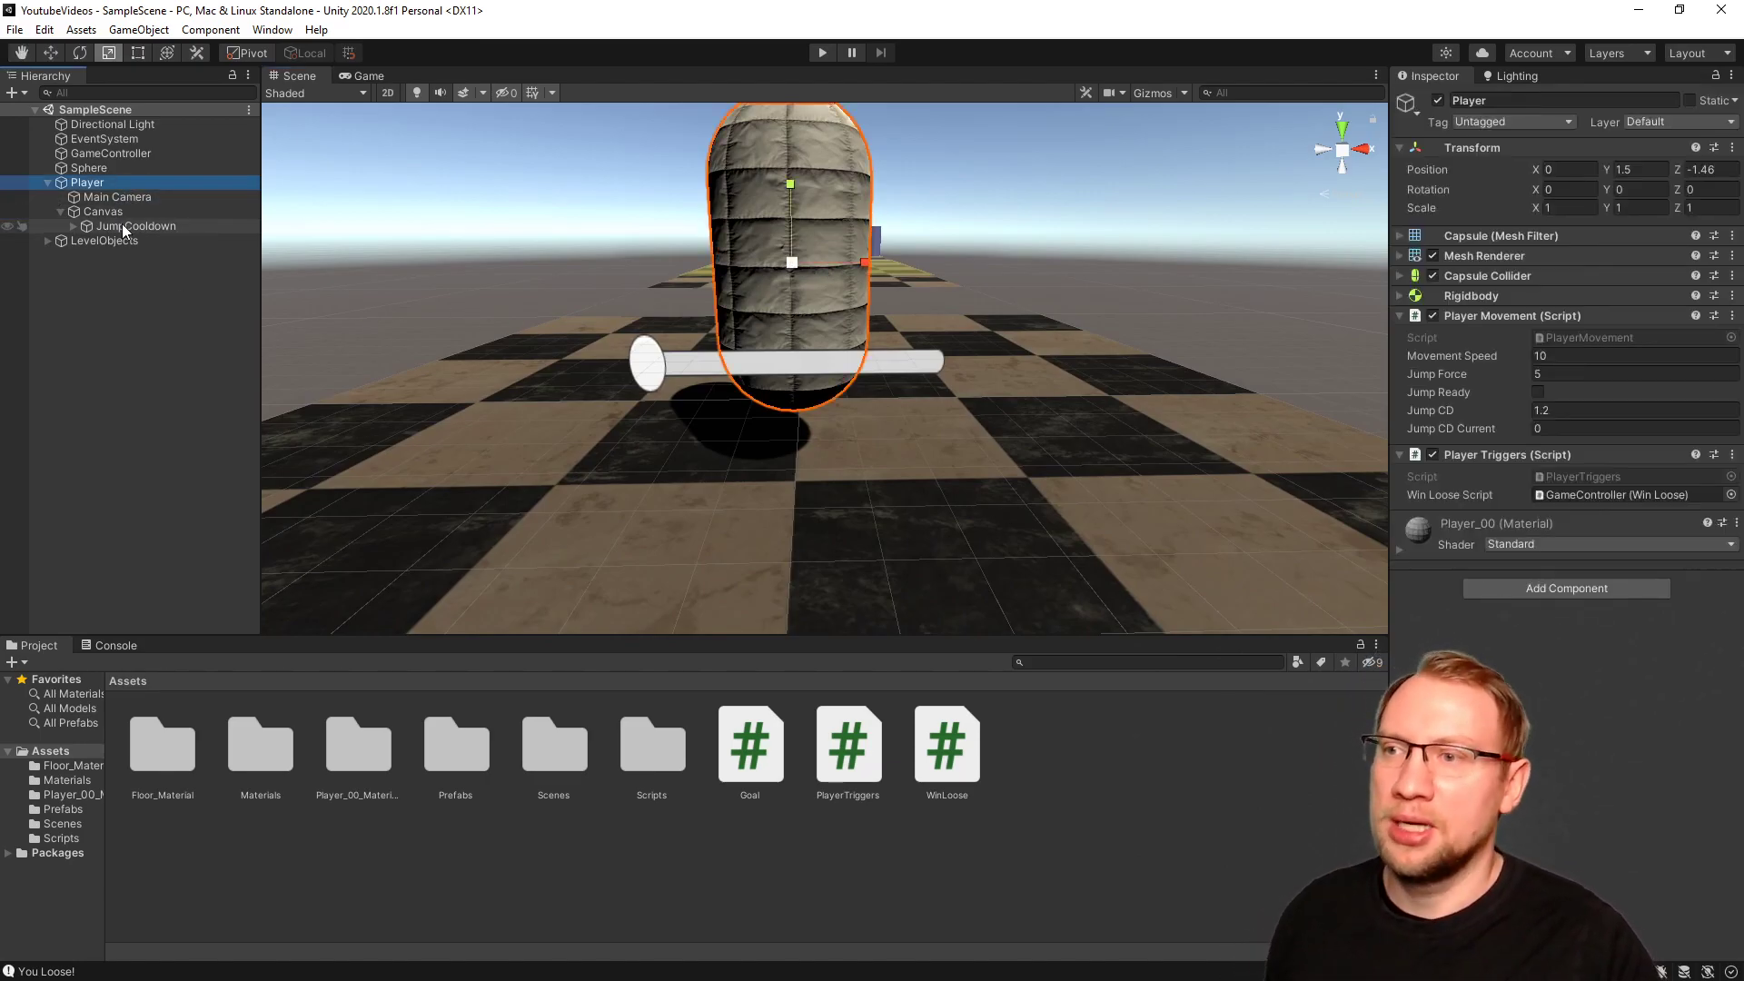
left_click(124, 225)
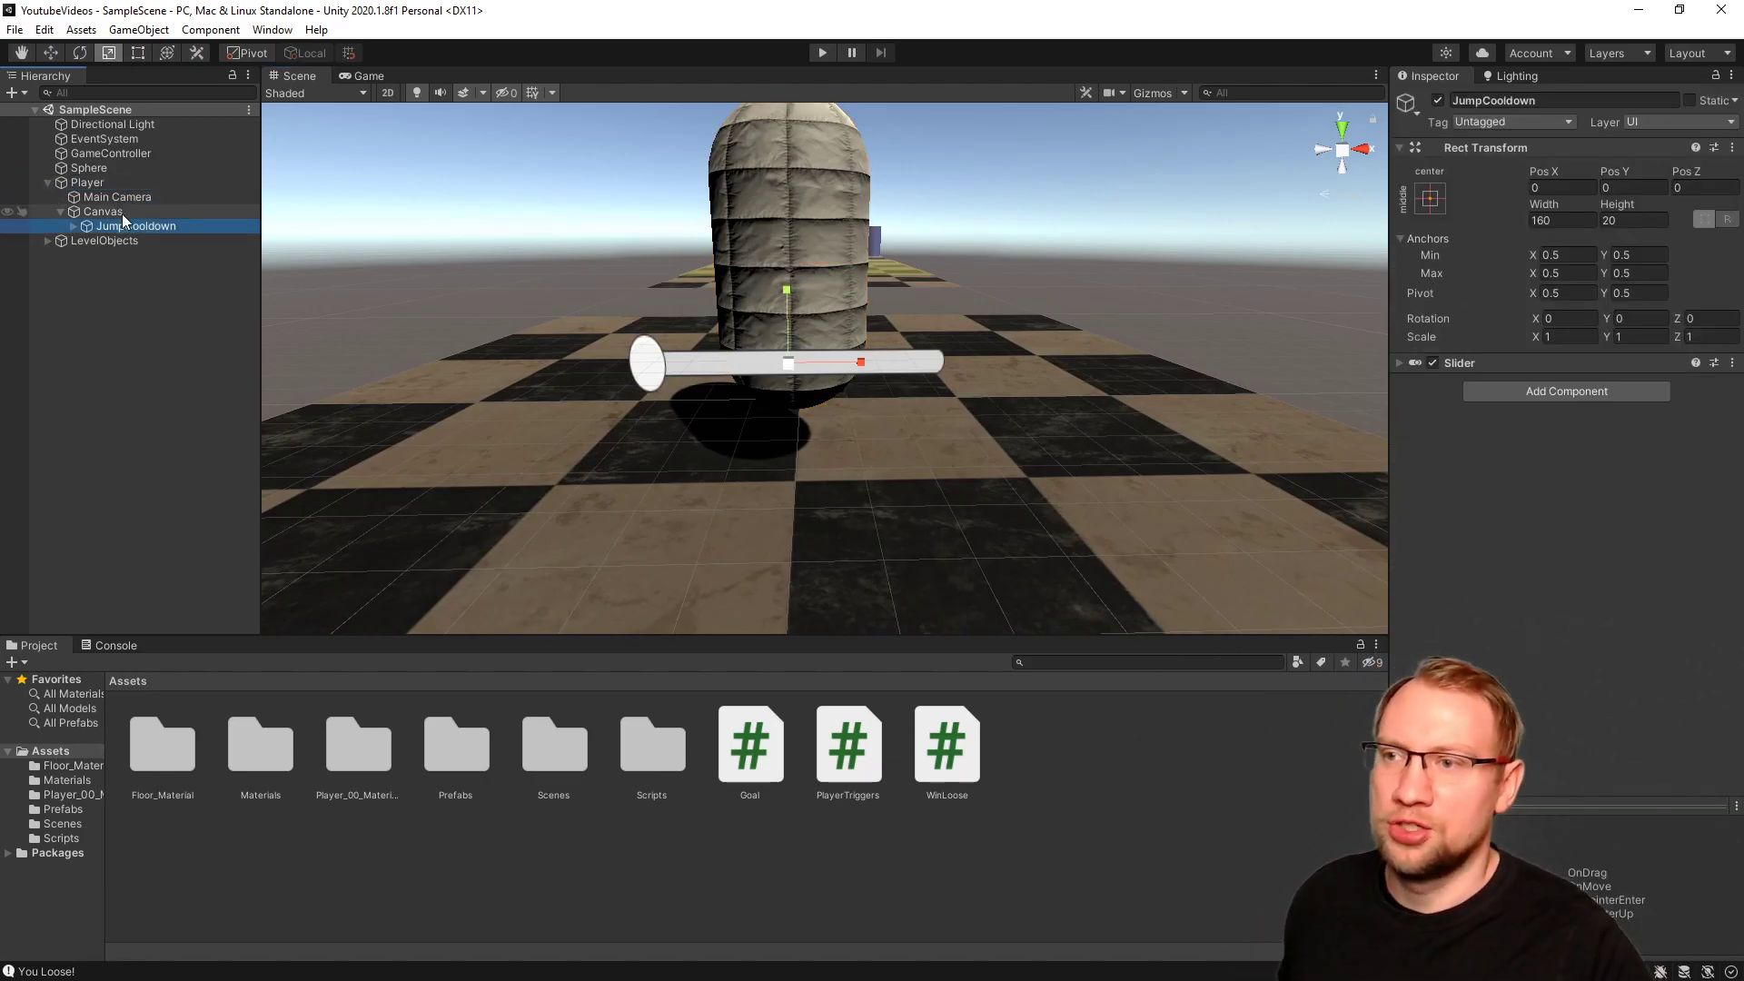
left_click(1399, 363)
scroll(1442, 418, "down", 3)
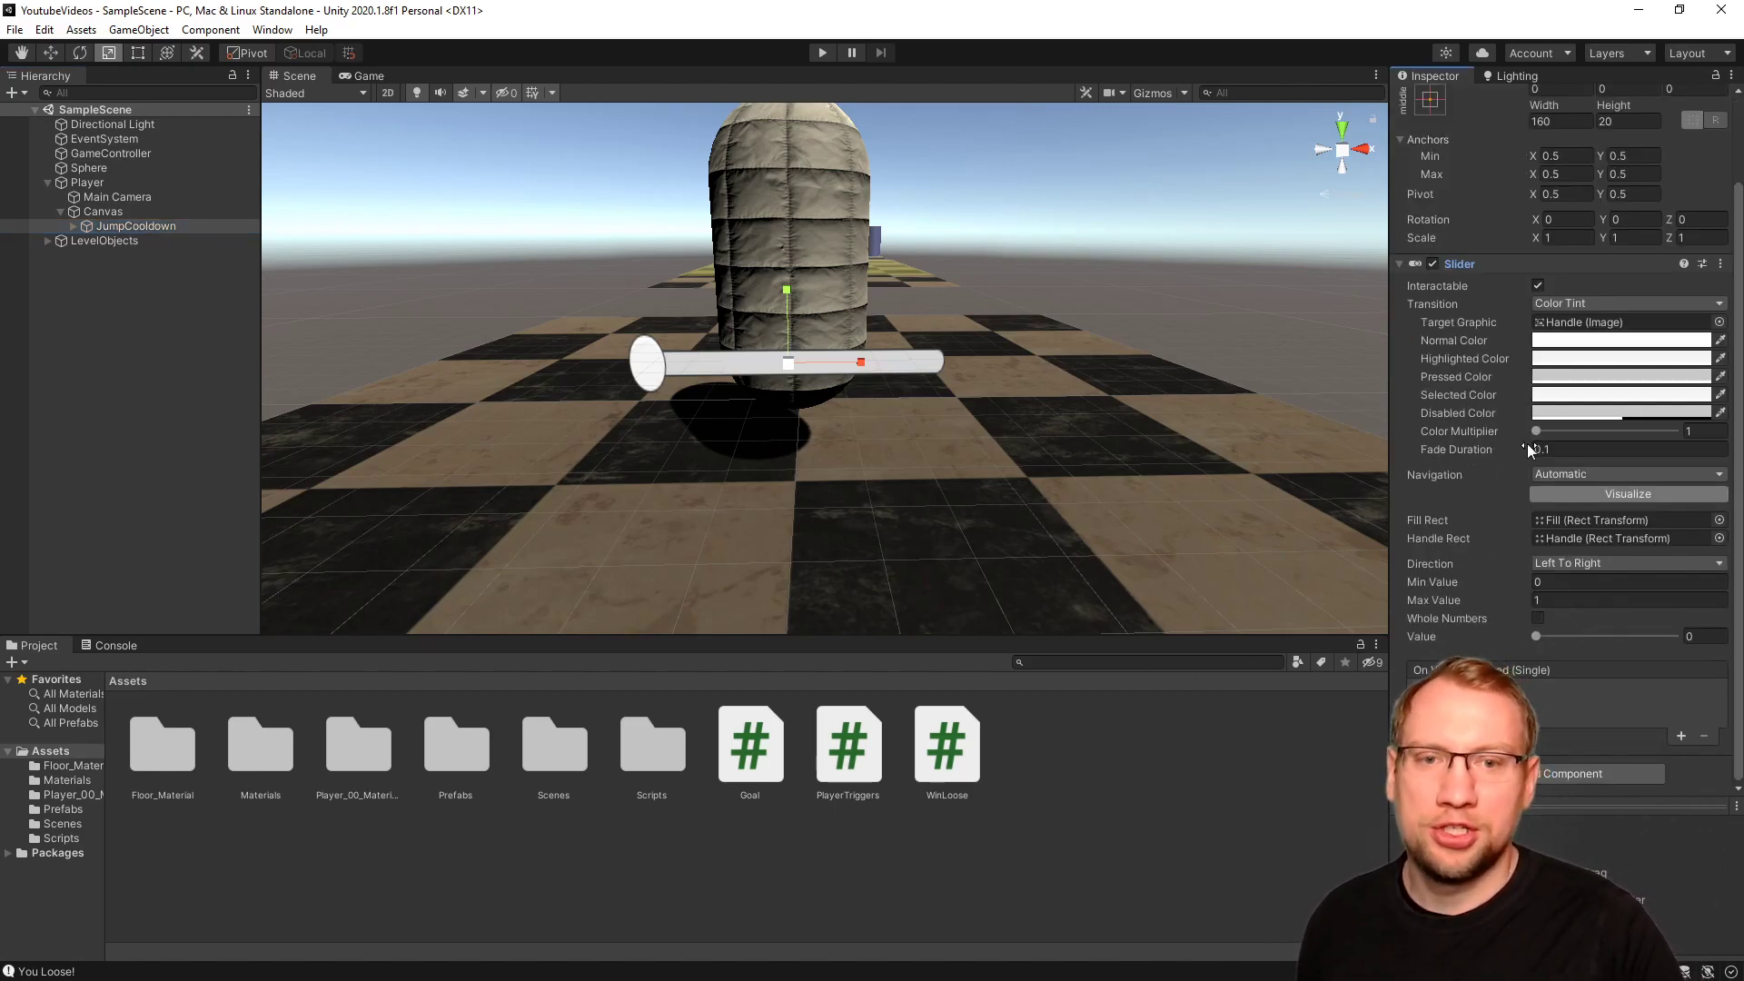
left_click_drag(1538, 637, 1590, 618)
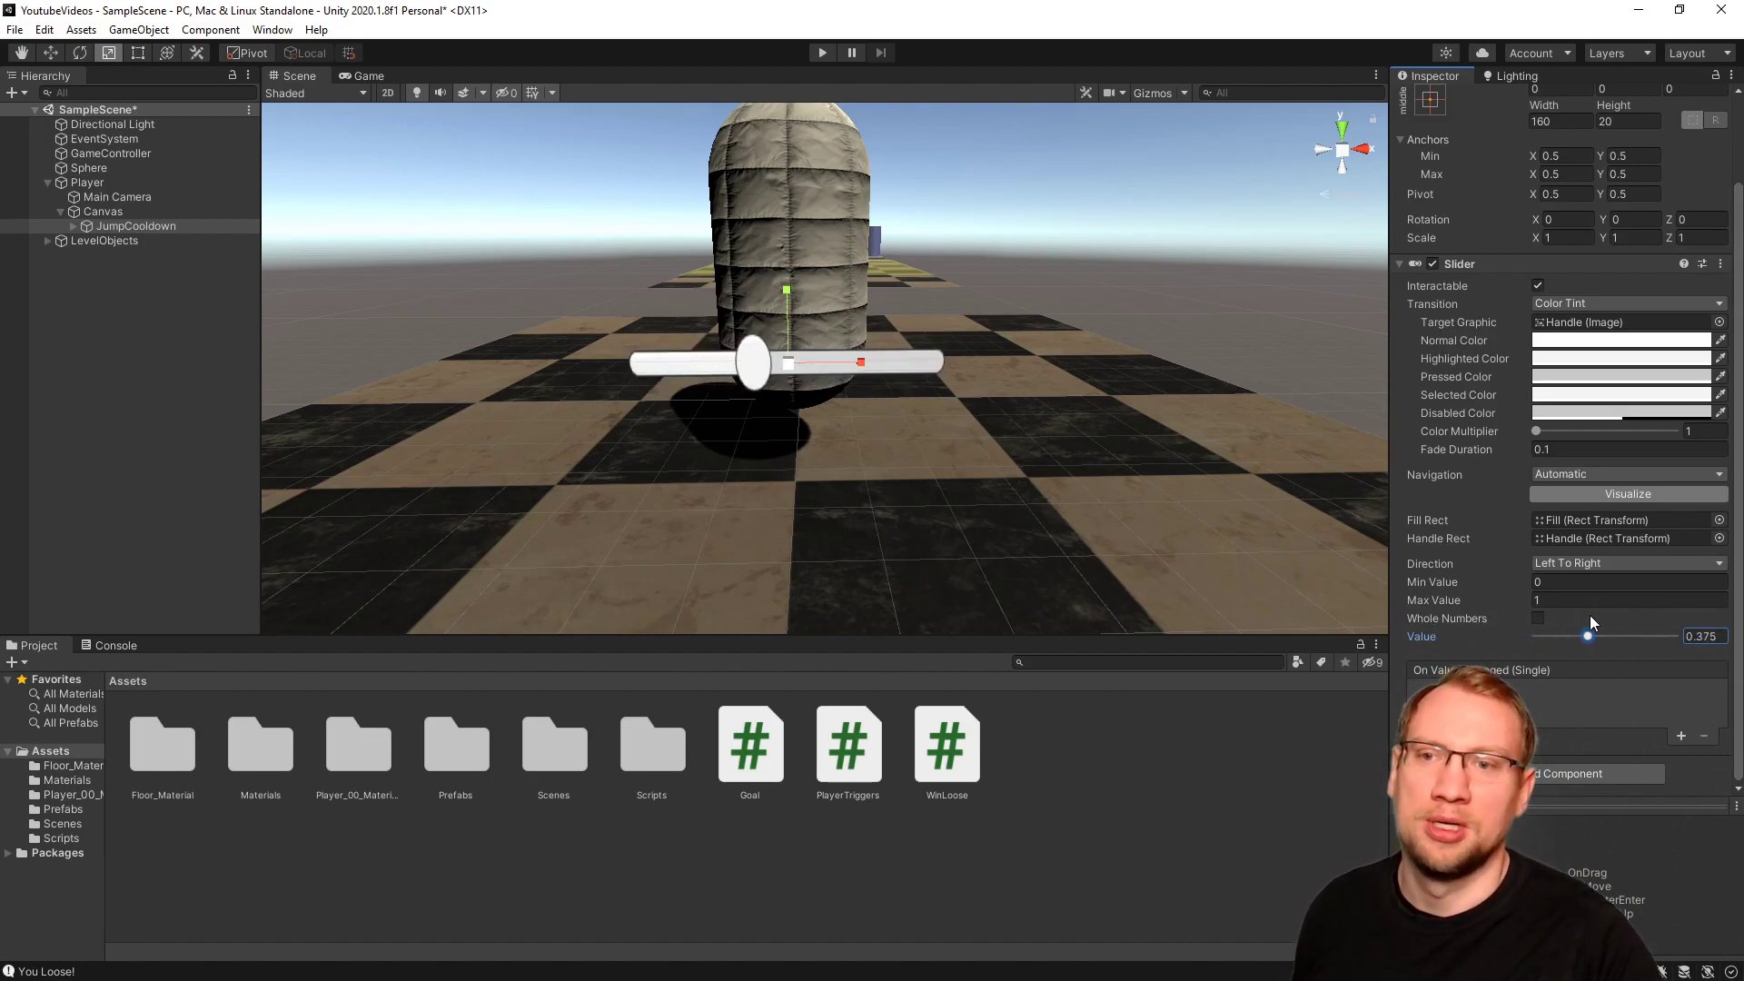
Expand JumpCooldown and inspect its Background, Fill Area, Handle Slide Area and Handle parts.
left_click(73, 226)
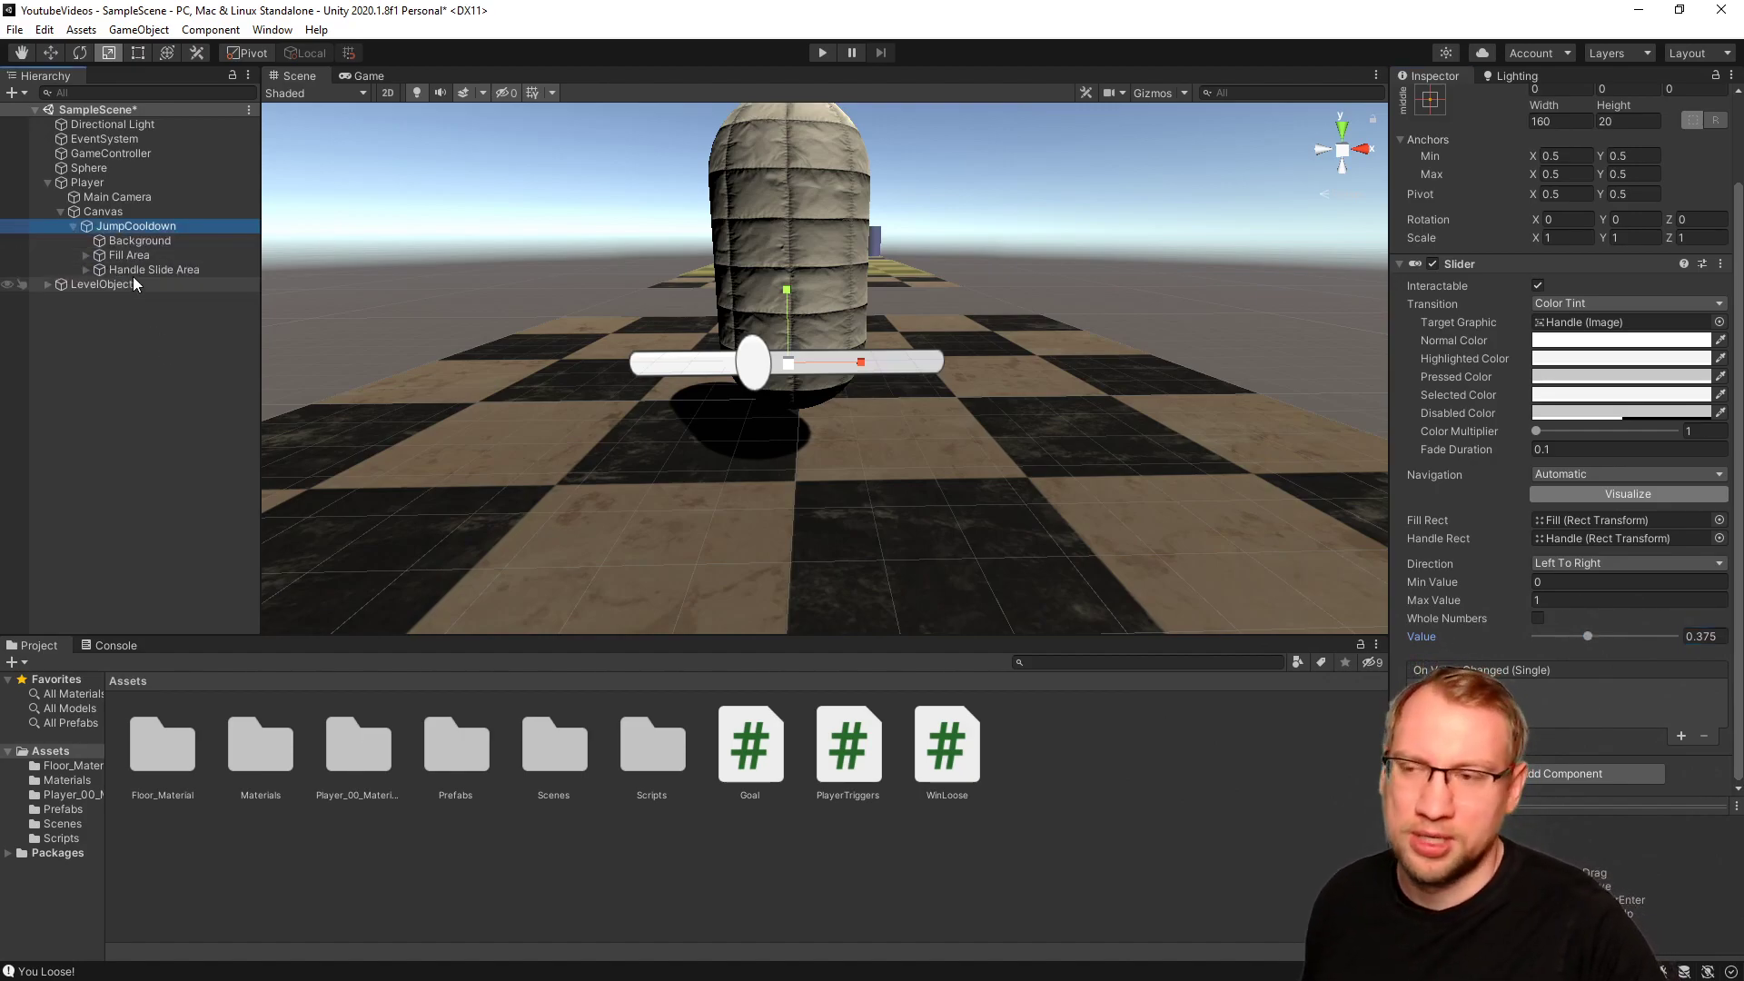
left_click(125, 242)
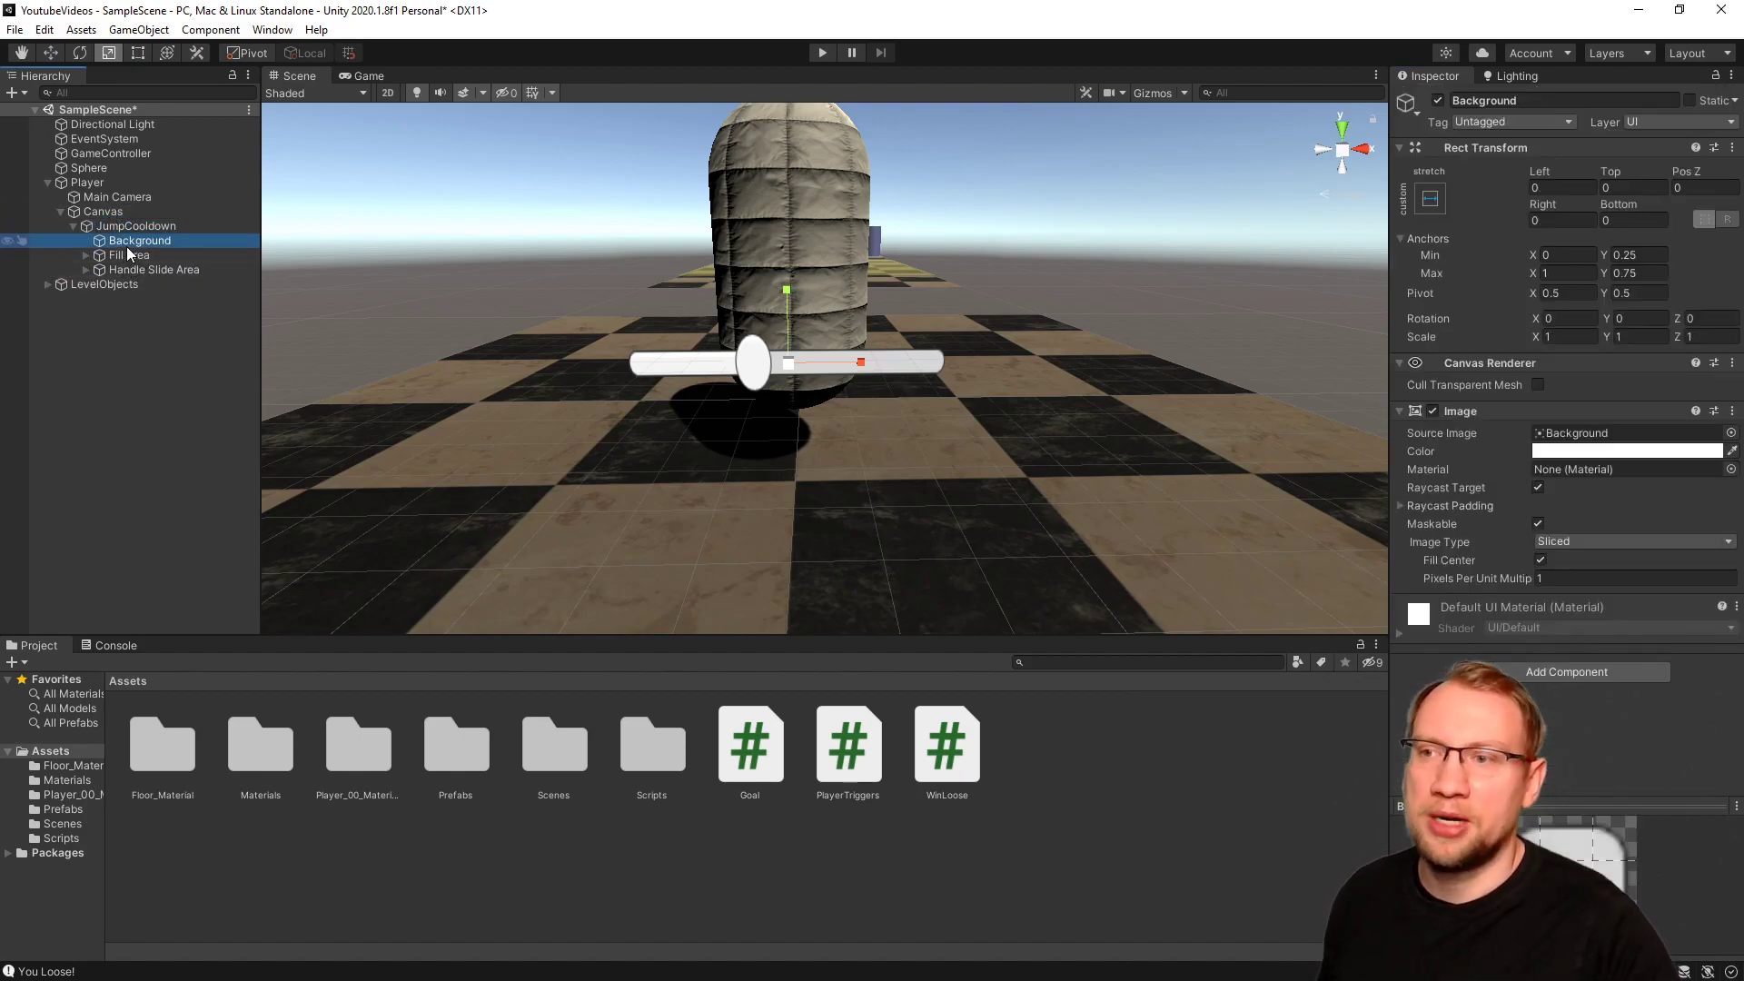
left_click(127, 255)
left_click(131, 271)
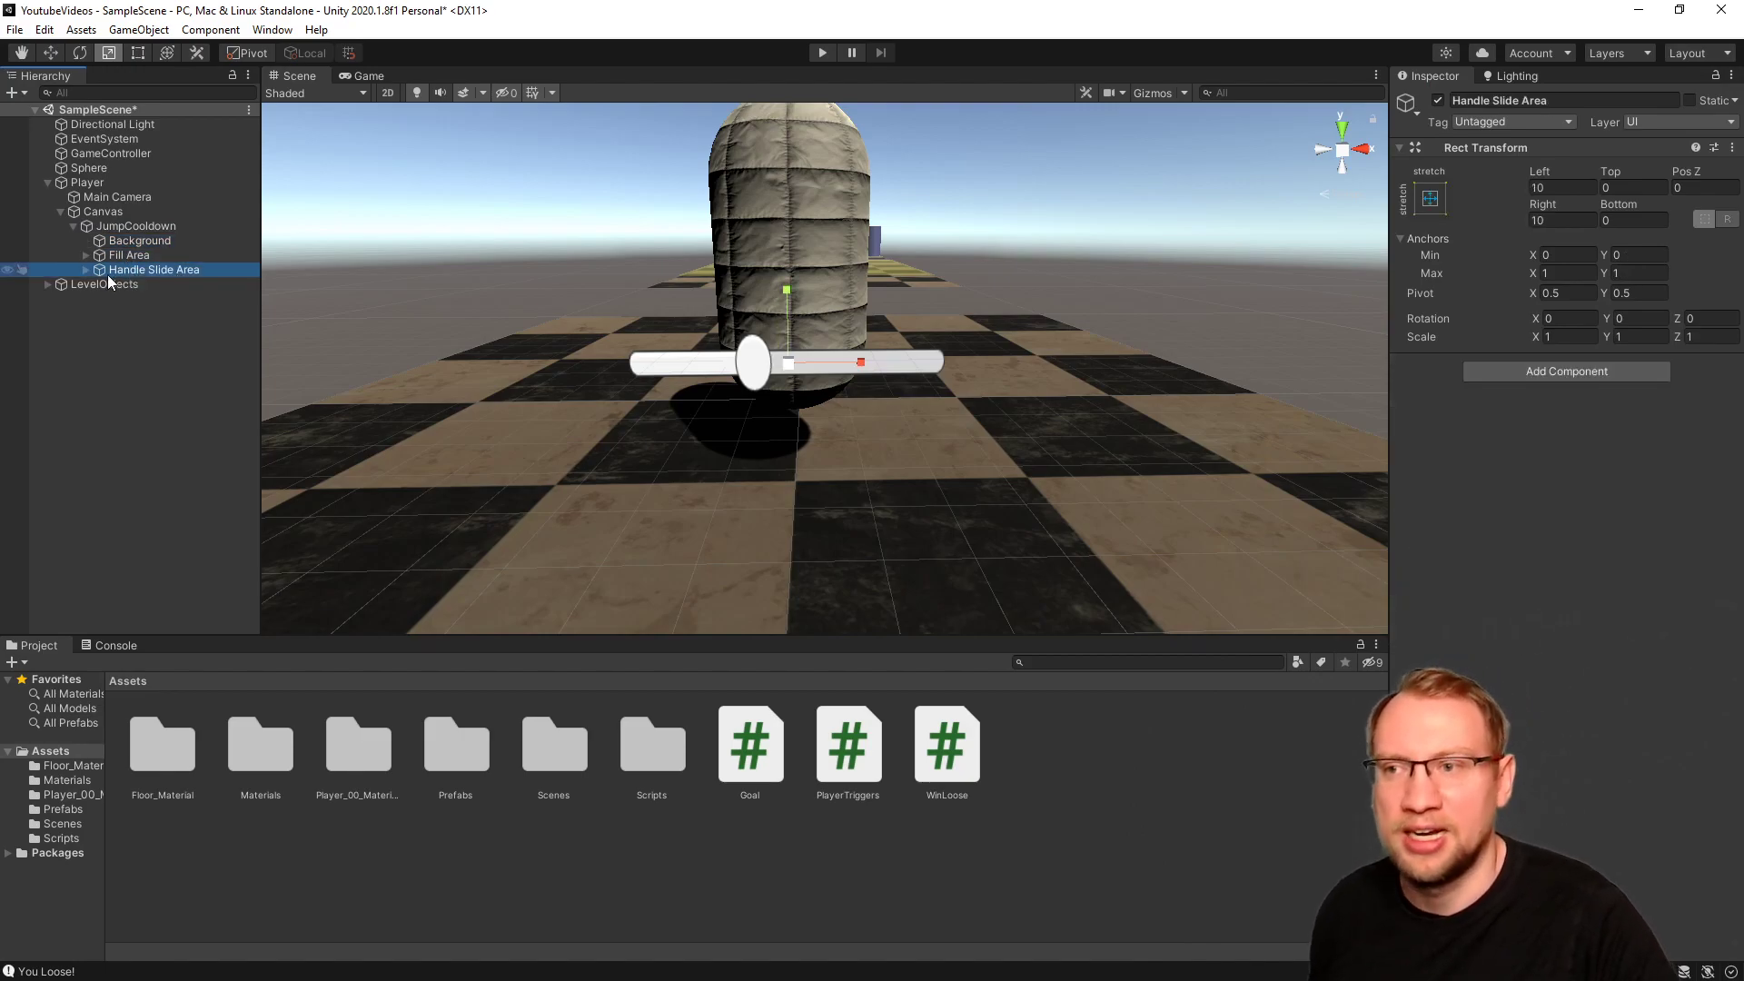
left_click(84, 270)
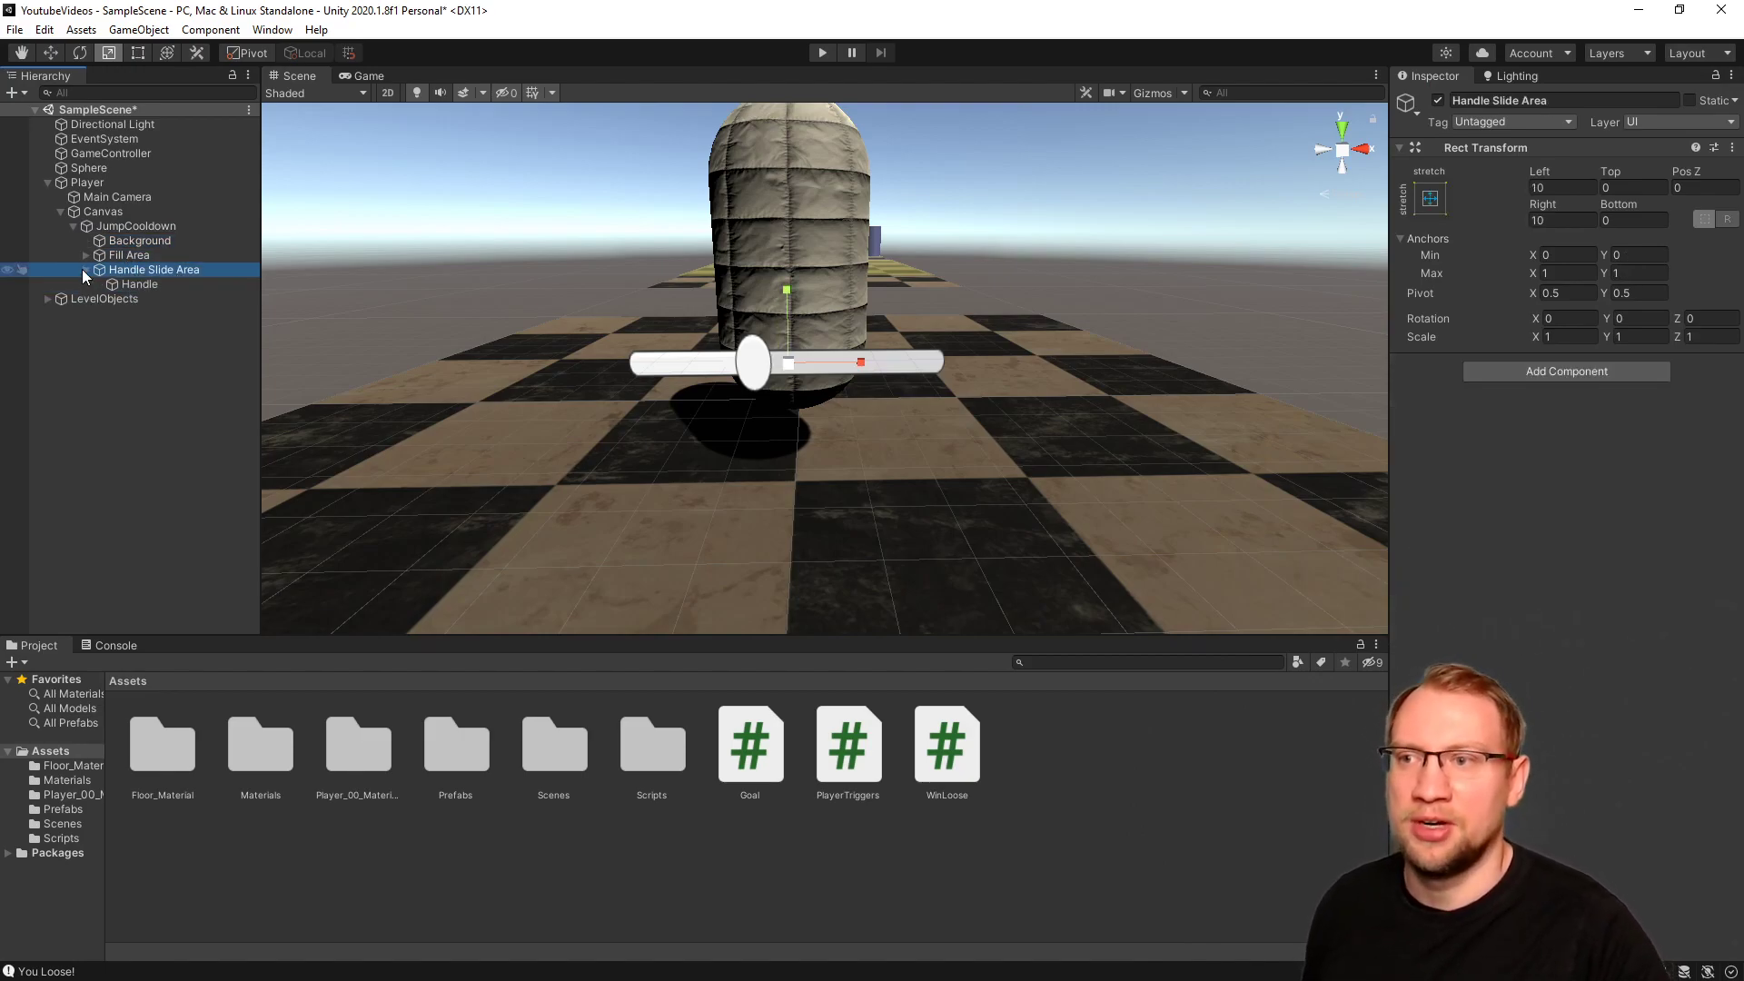
left_click(127, 286)
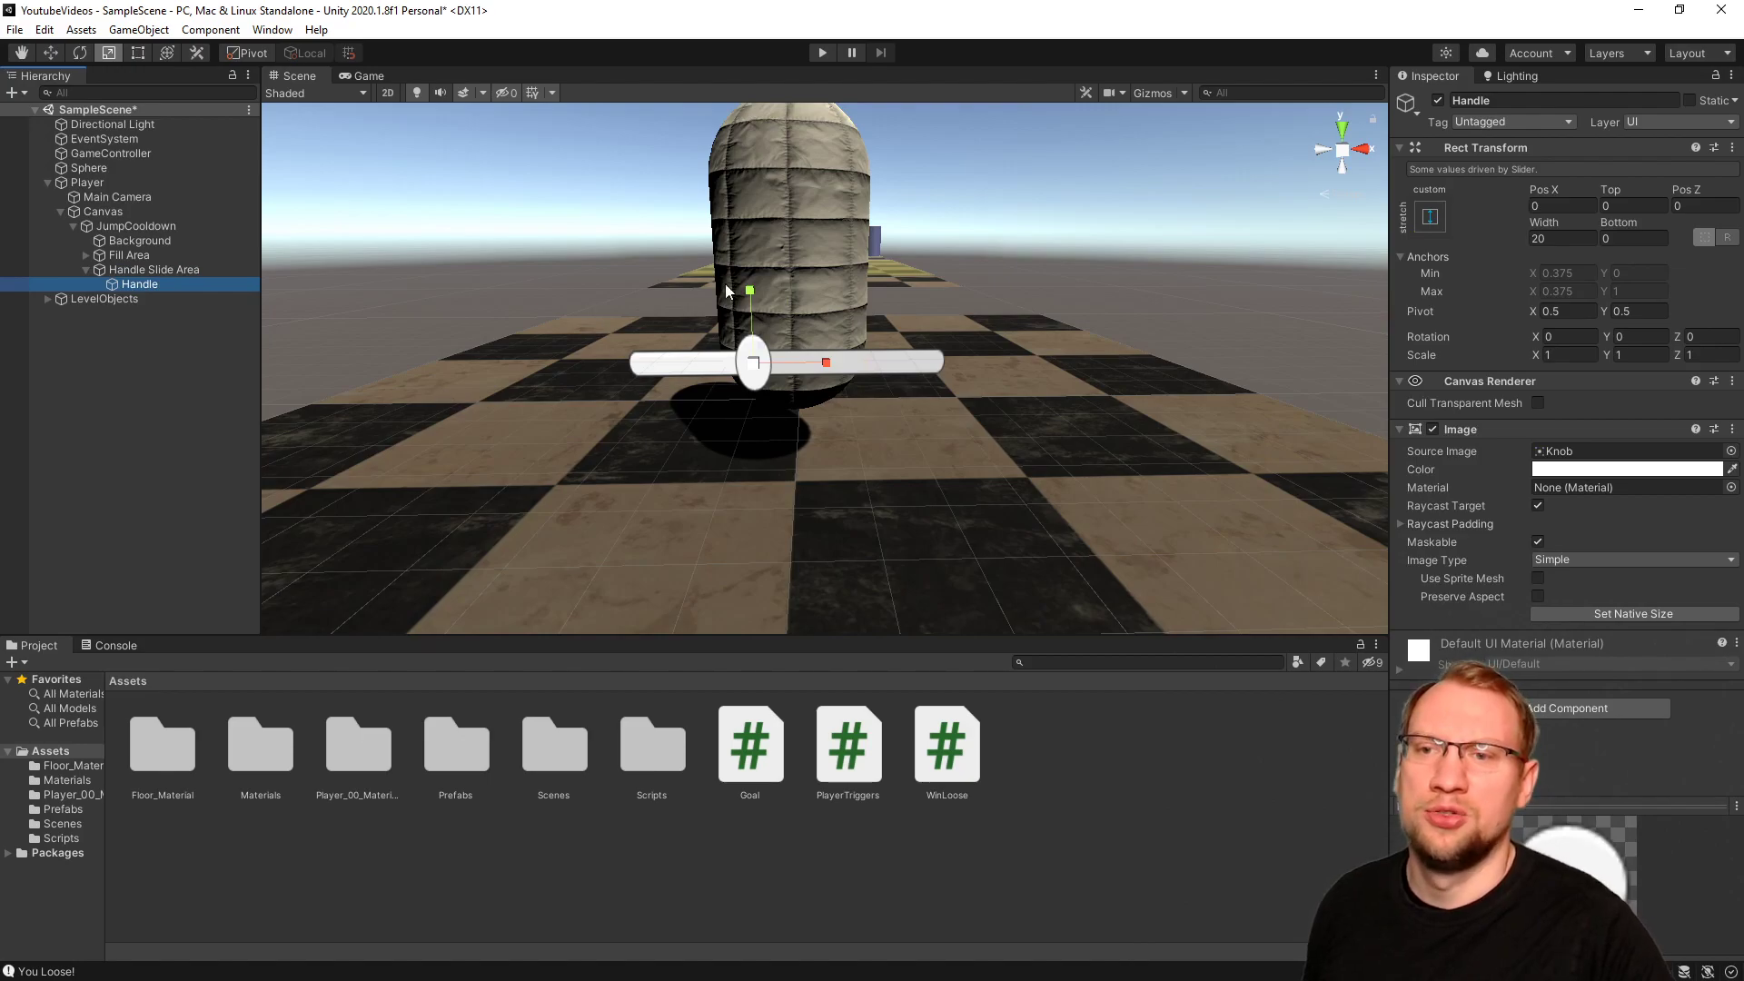
left_click(129, 225)
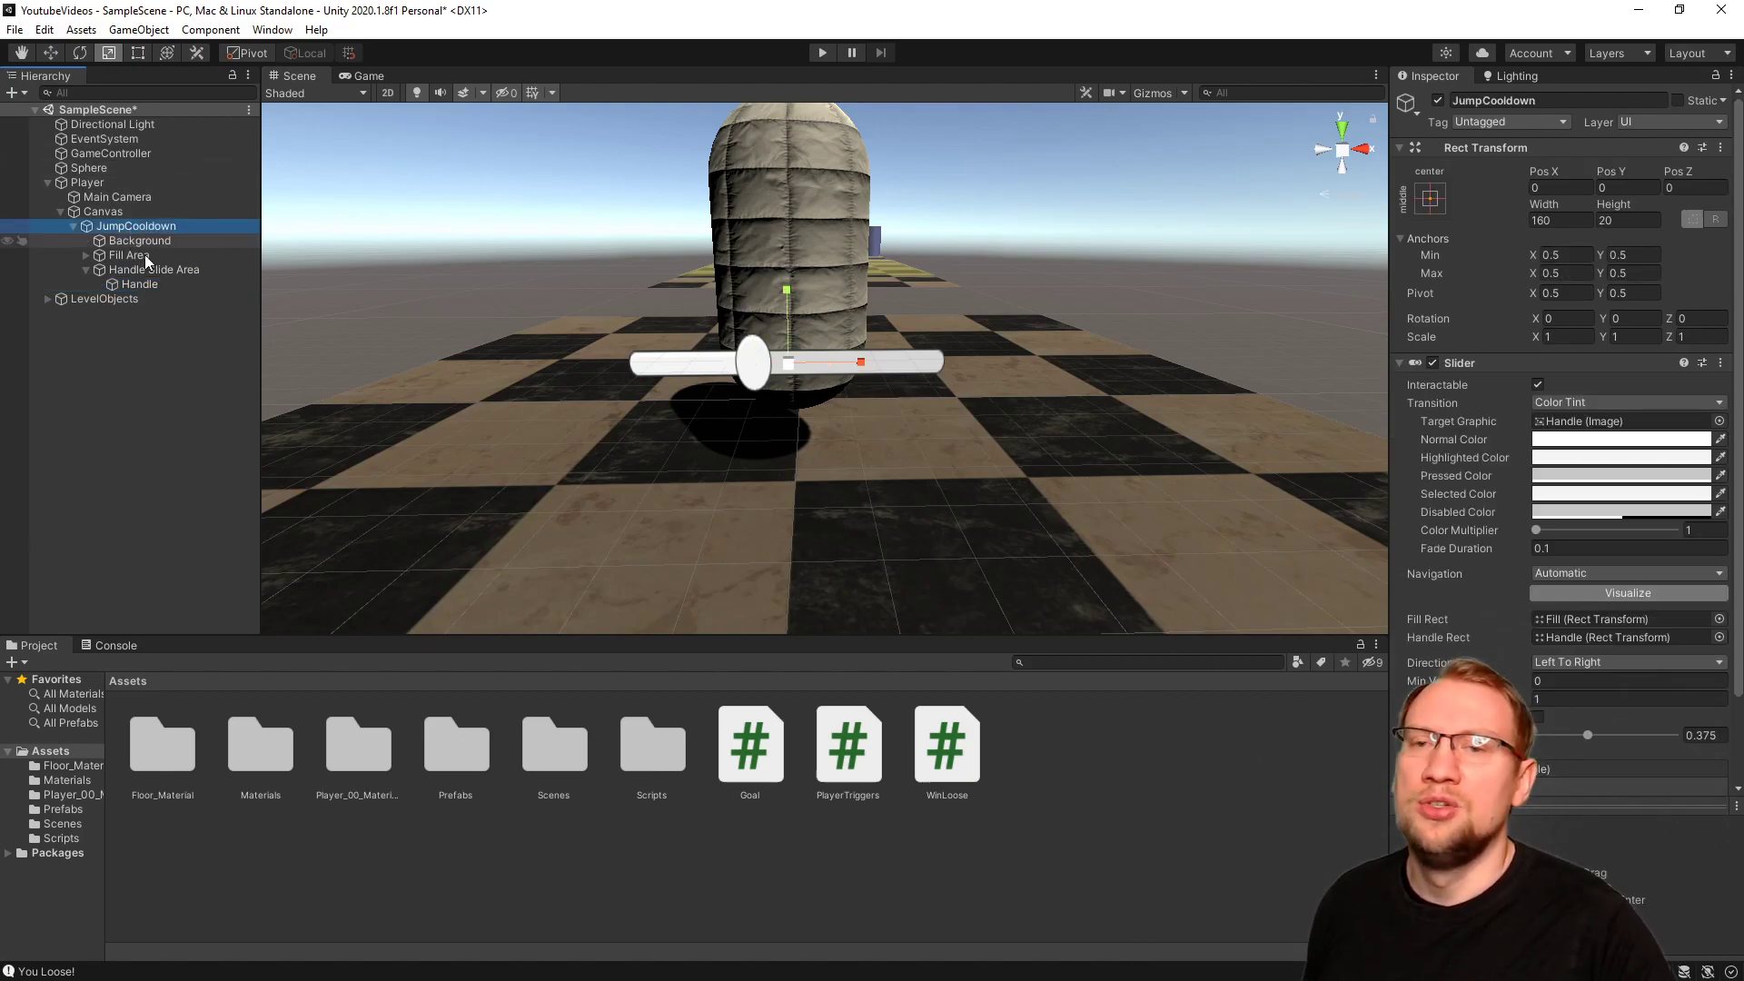
Leave the JumpCooldown slider non-interactable and set its Disabled Color alpha to 0.
left_click(1538, 384)
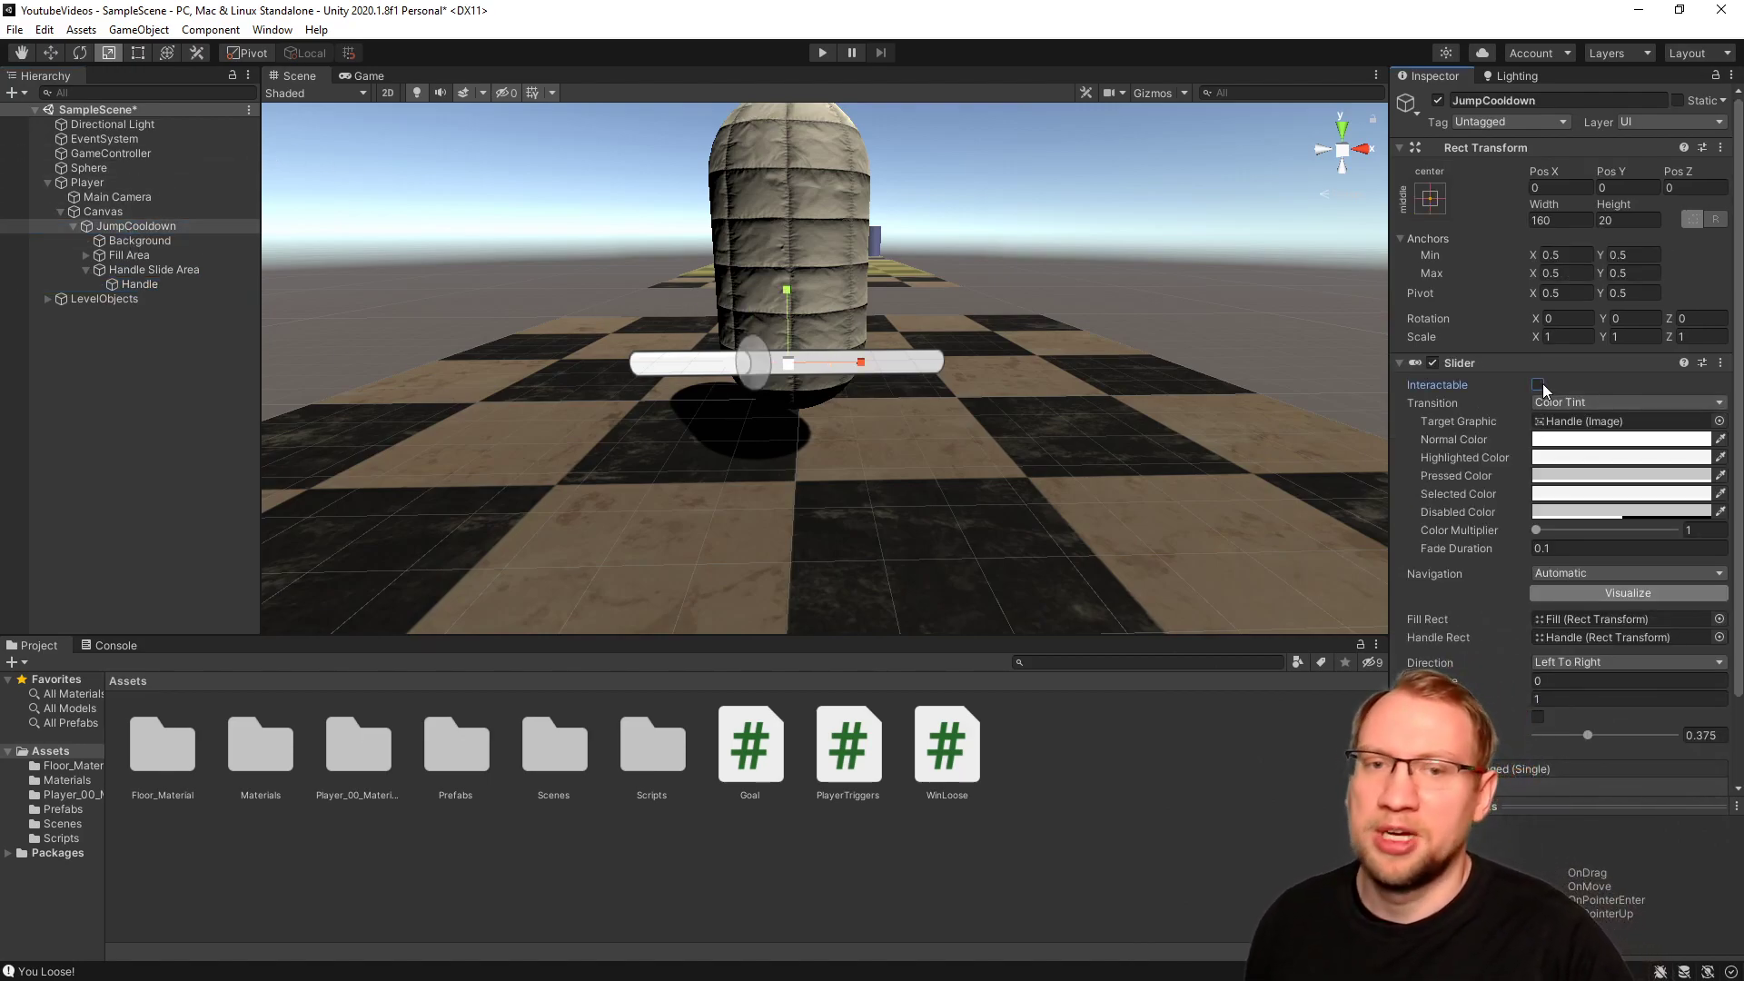
left_click(1539, 384)
left_click(1539, 384)
left_click(1539, 384)
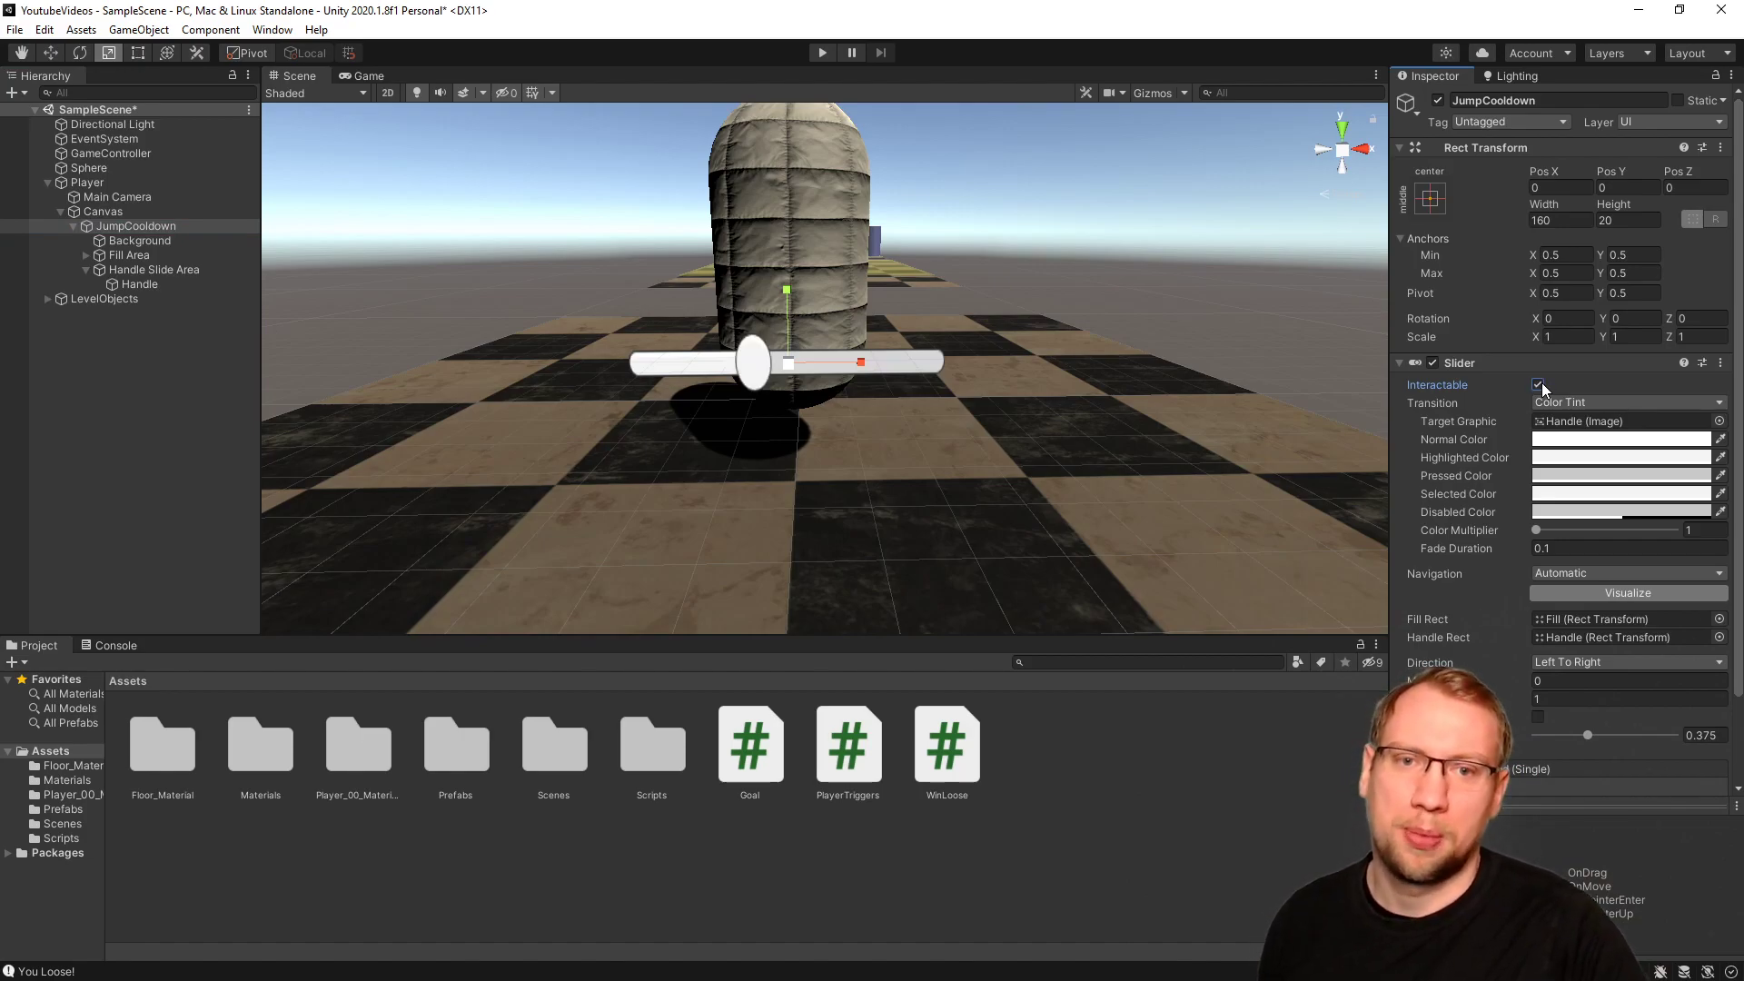
left_click(1539, 384)
left_click(1538, 384)
left_click(1539, 384)
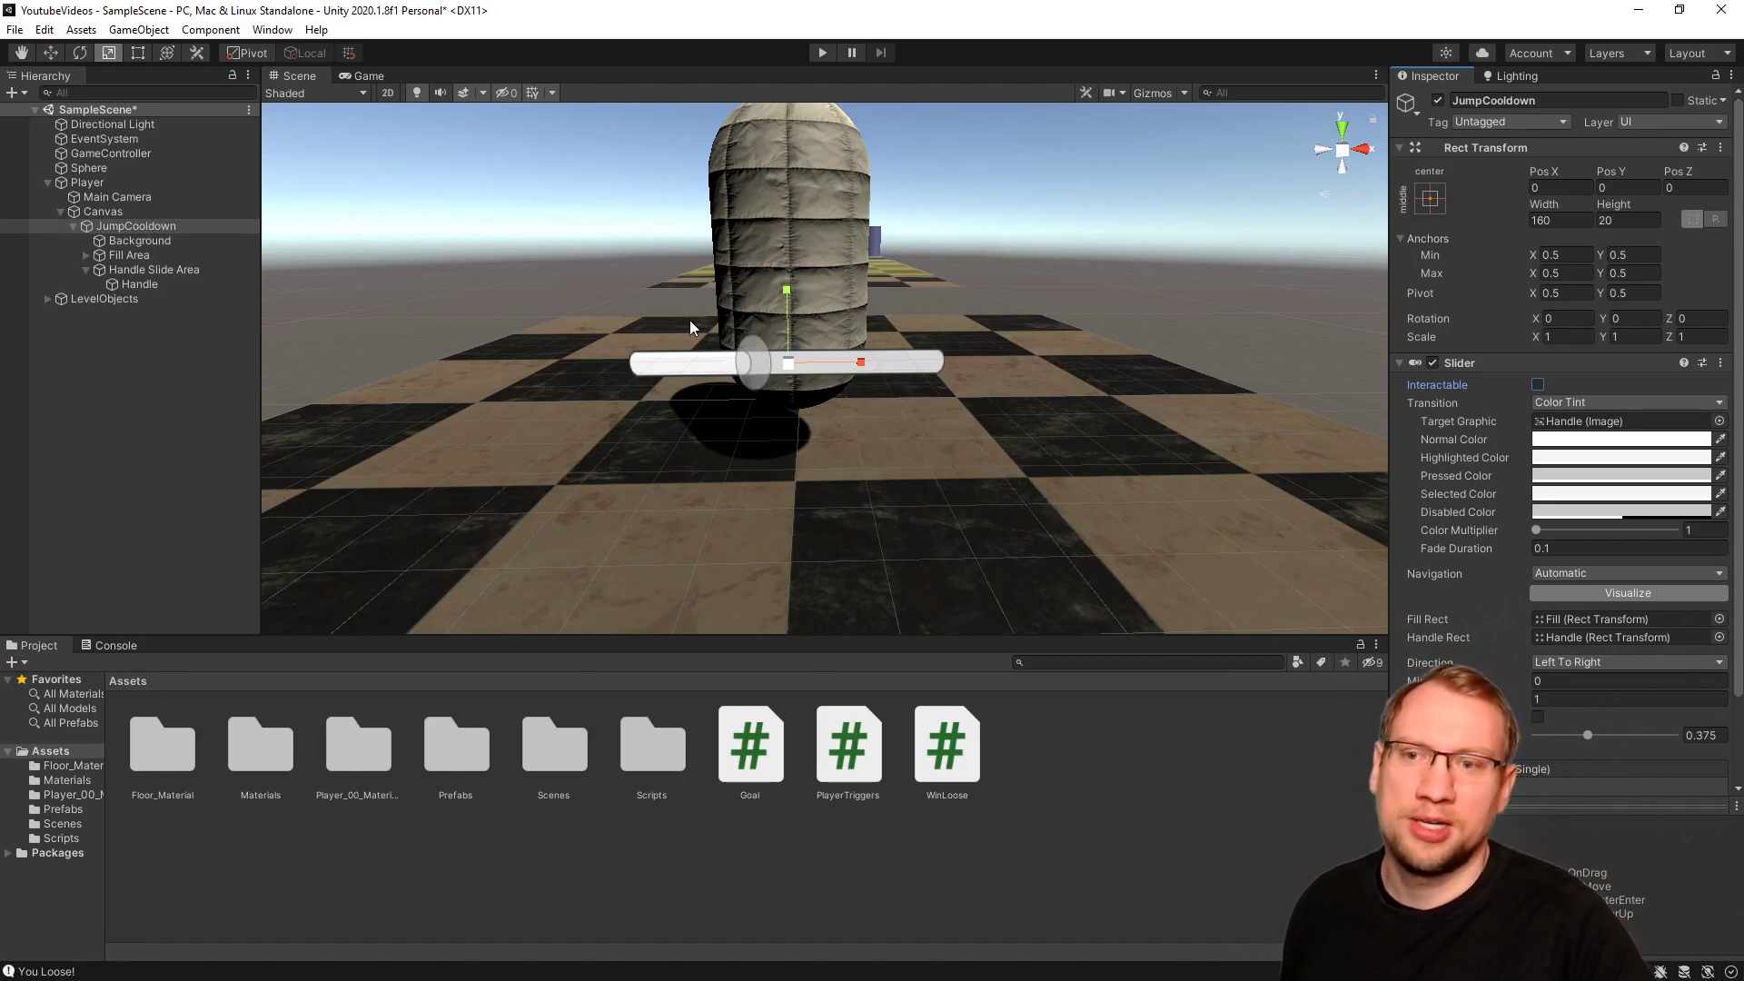
left_click(1592, 514)
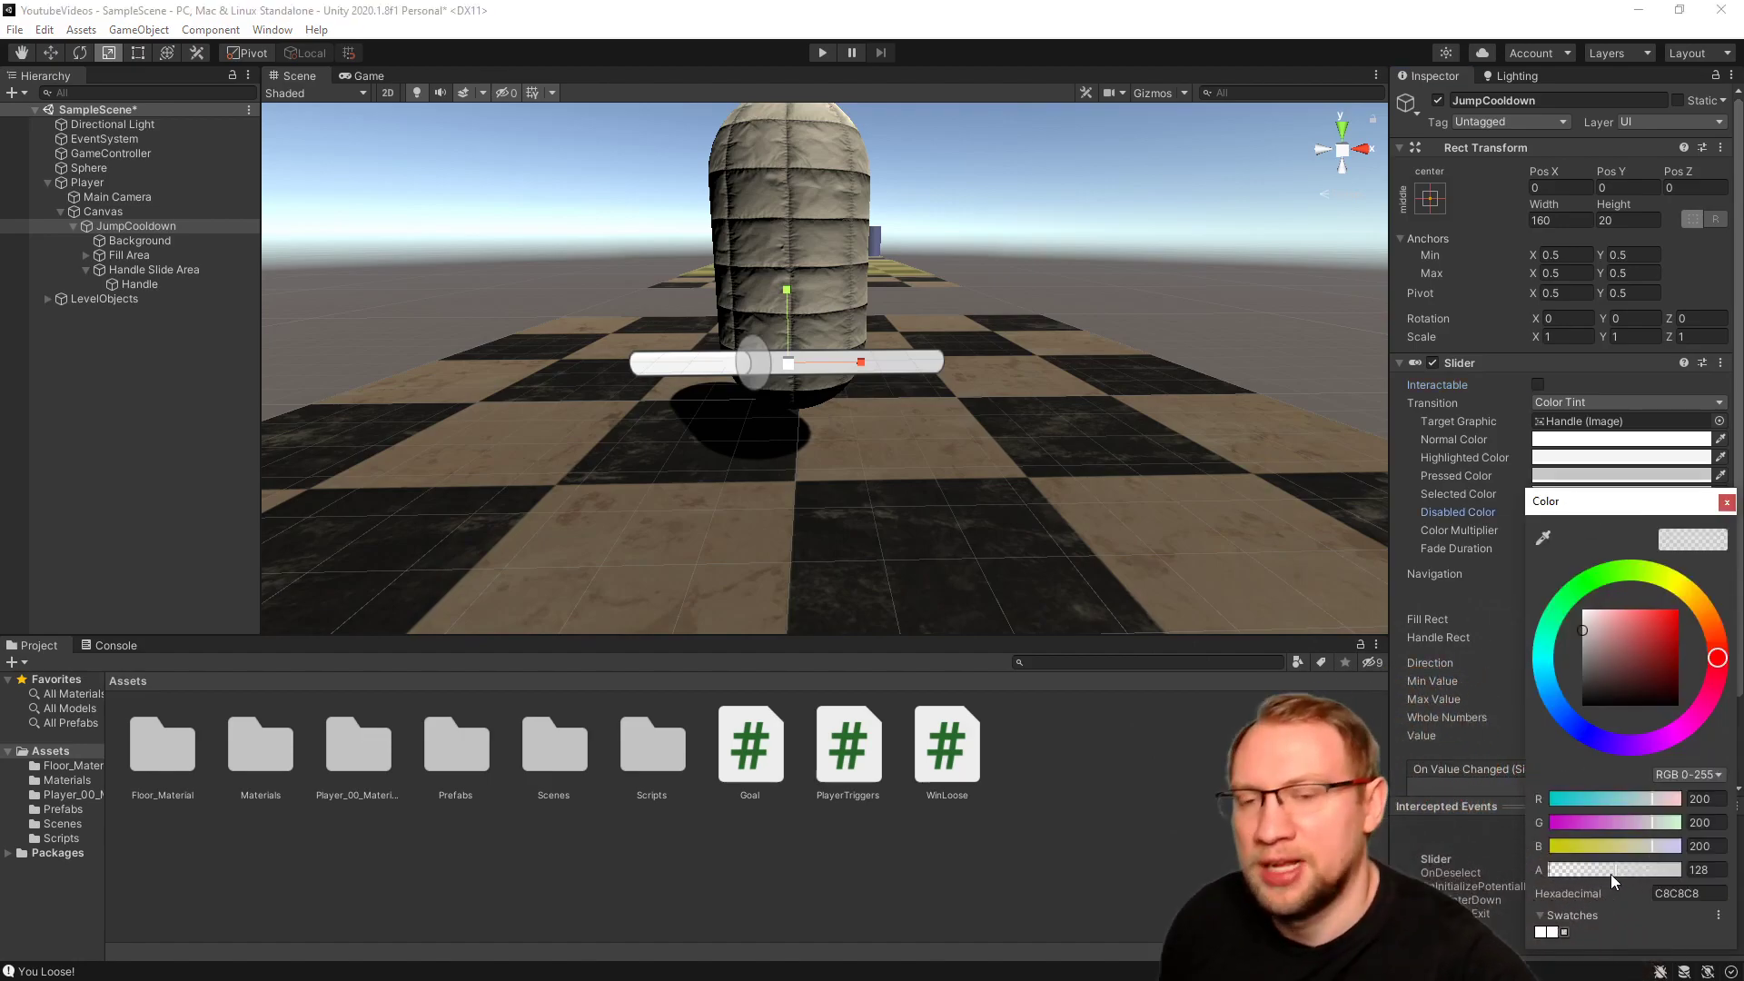
left_click_drag(1610, 874, 1549, 871)
left_click(1728, 503)
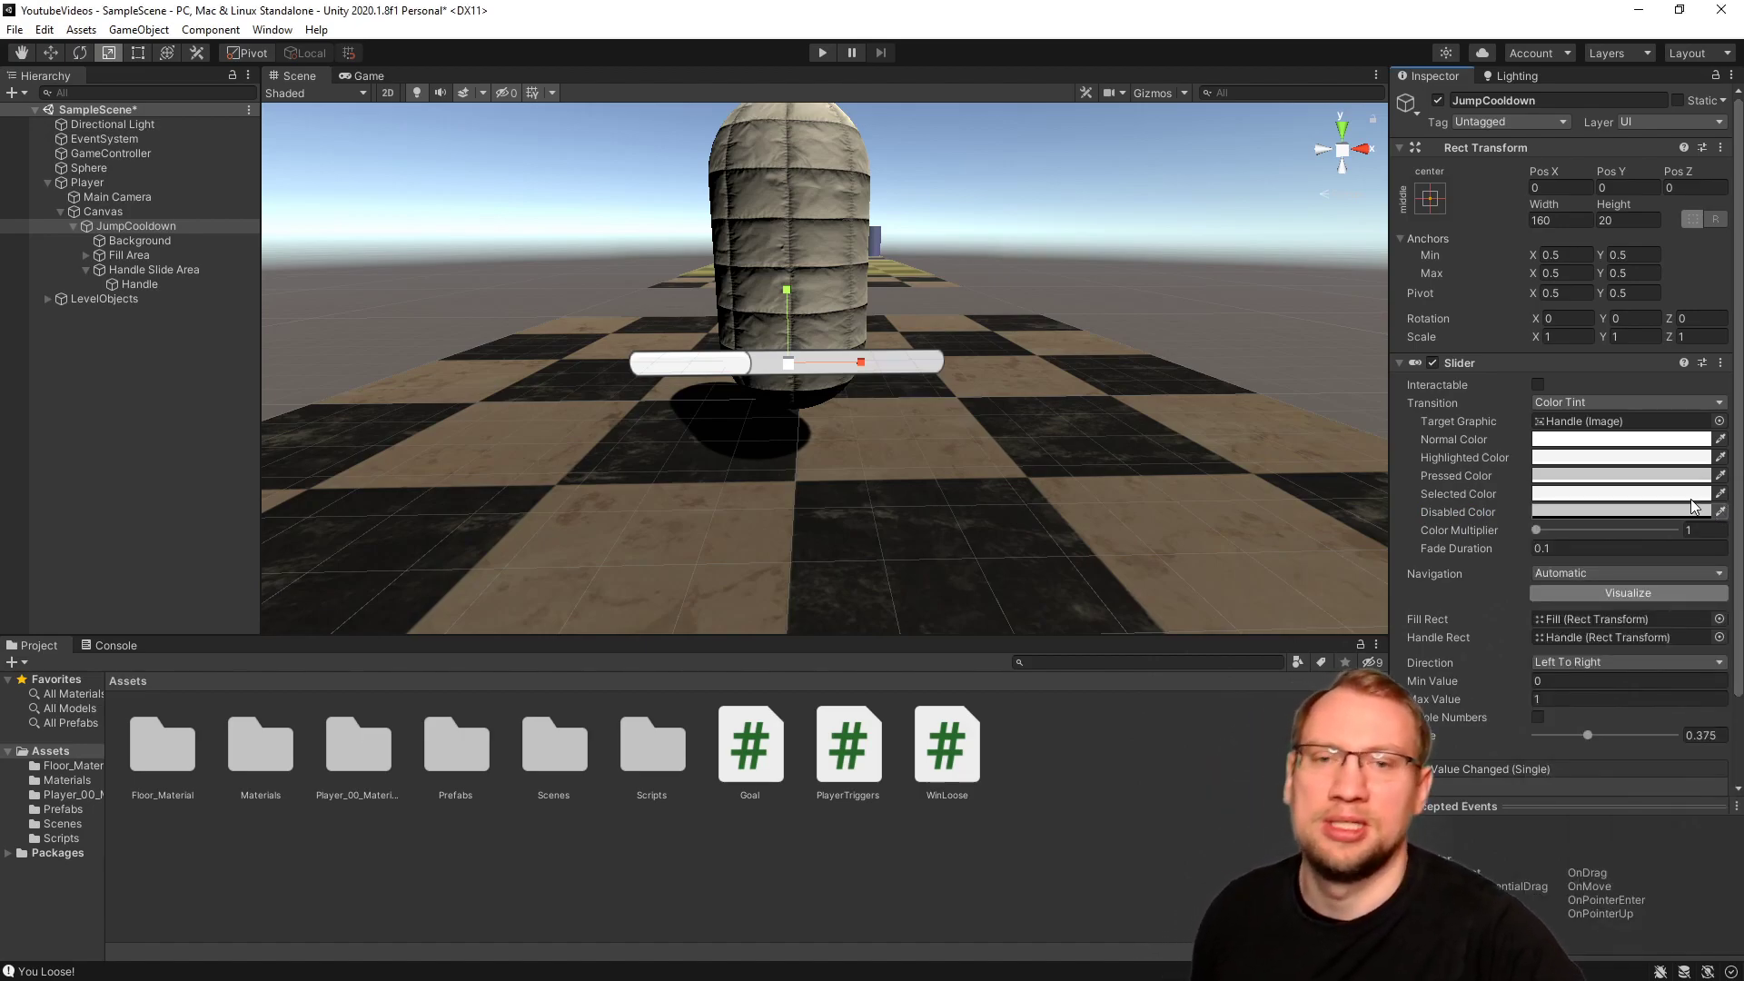
Set the slider value to full and try shrinking the Fill object horizontally with the scale tool.
left_click(86, 270)
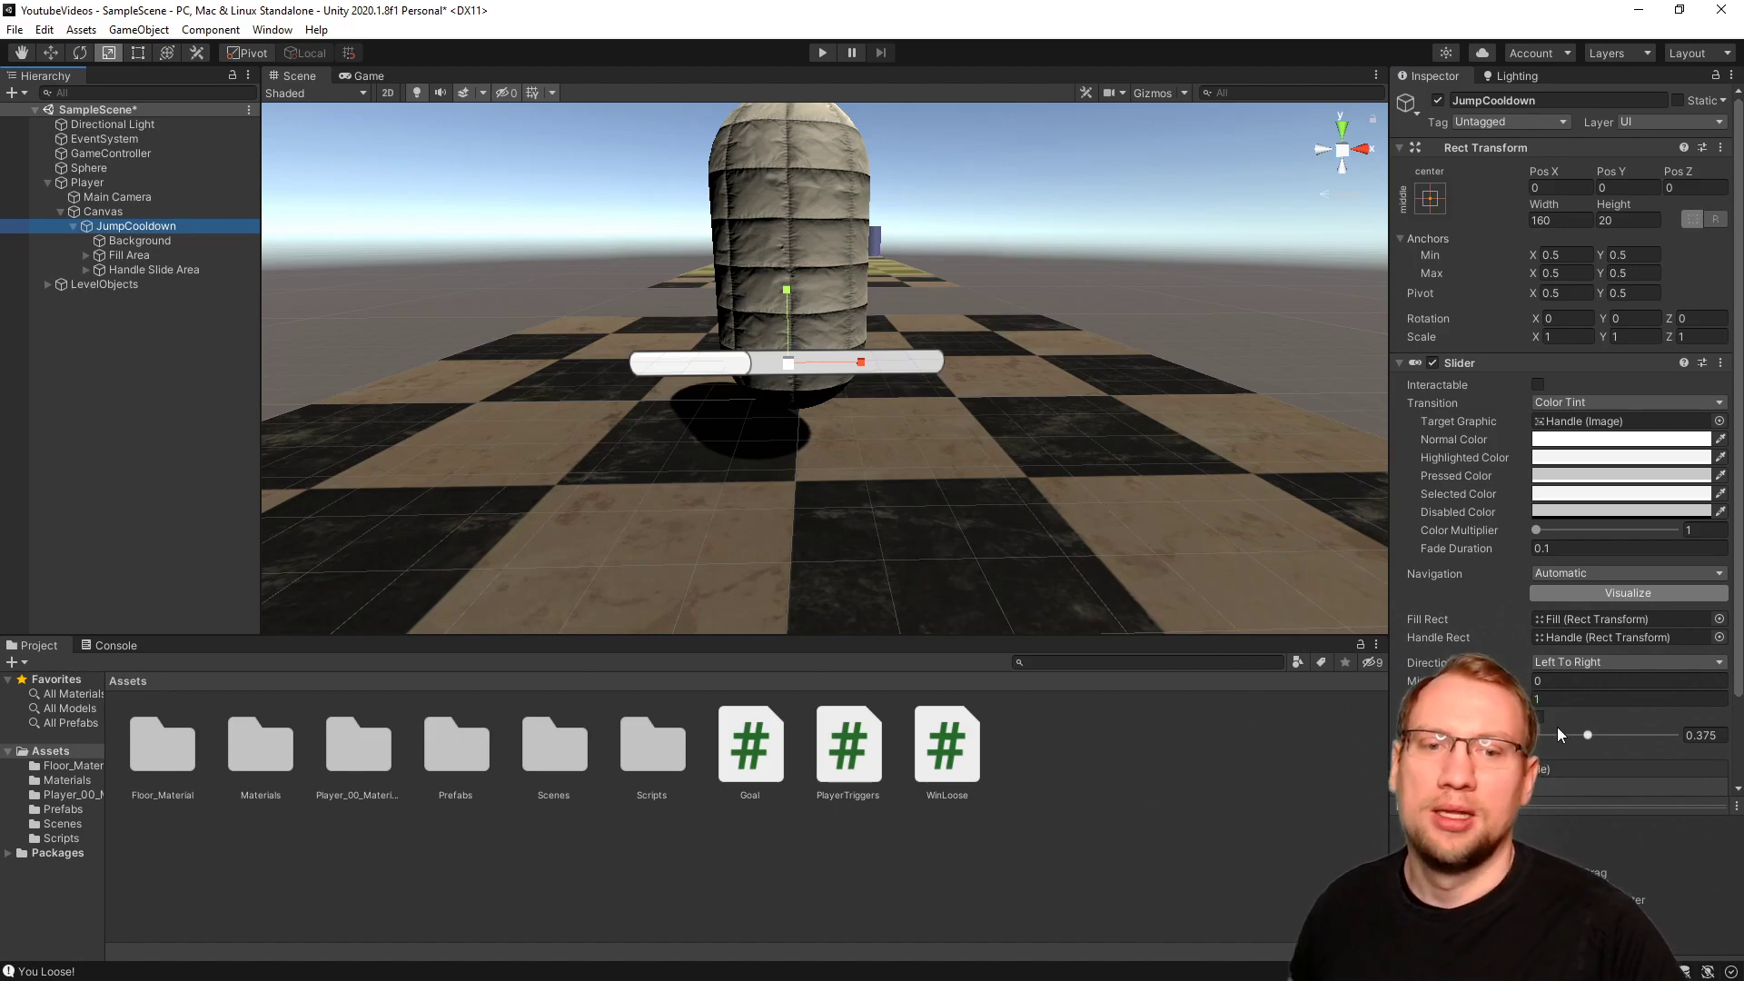
left_click_drag(1587, 733, 1718, 741)
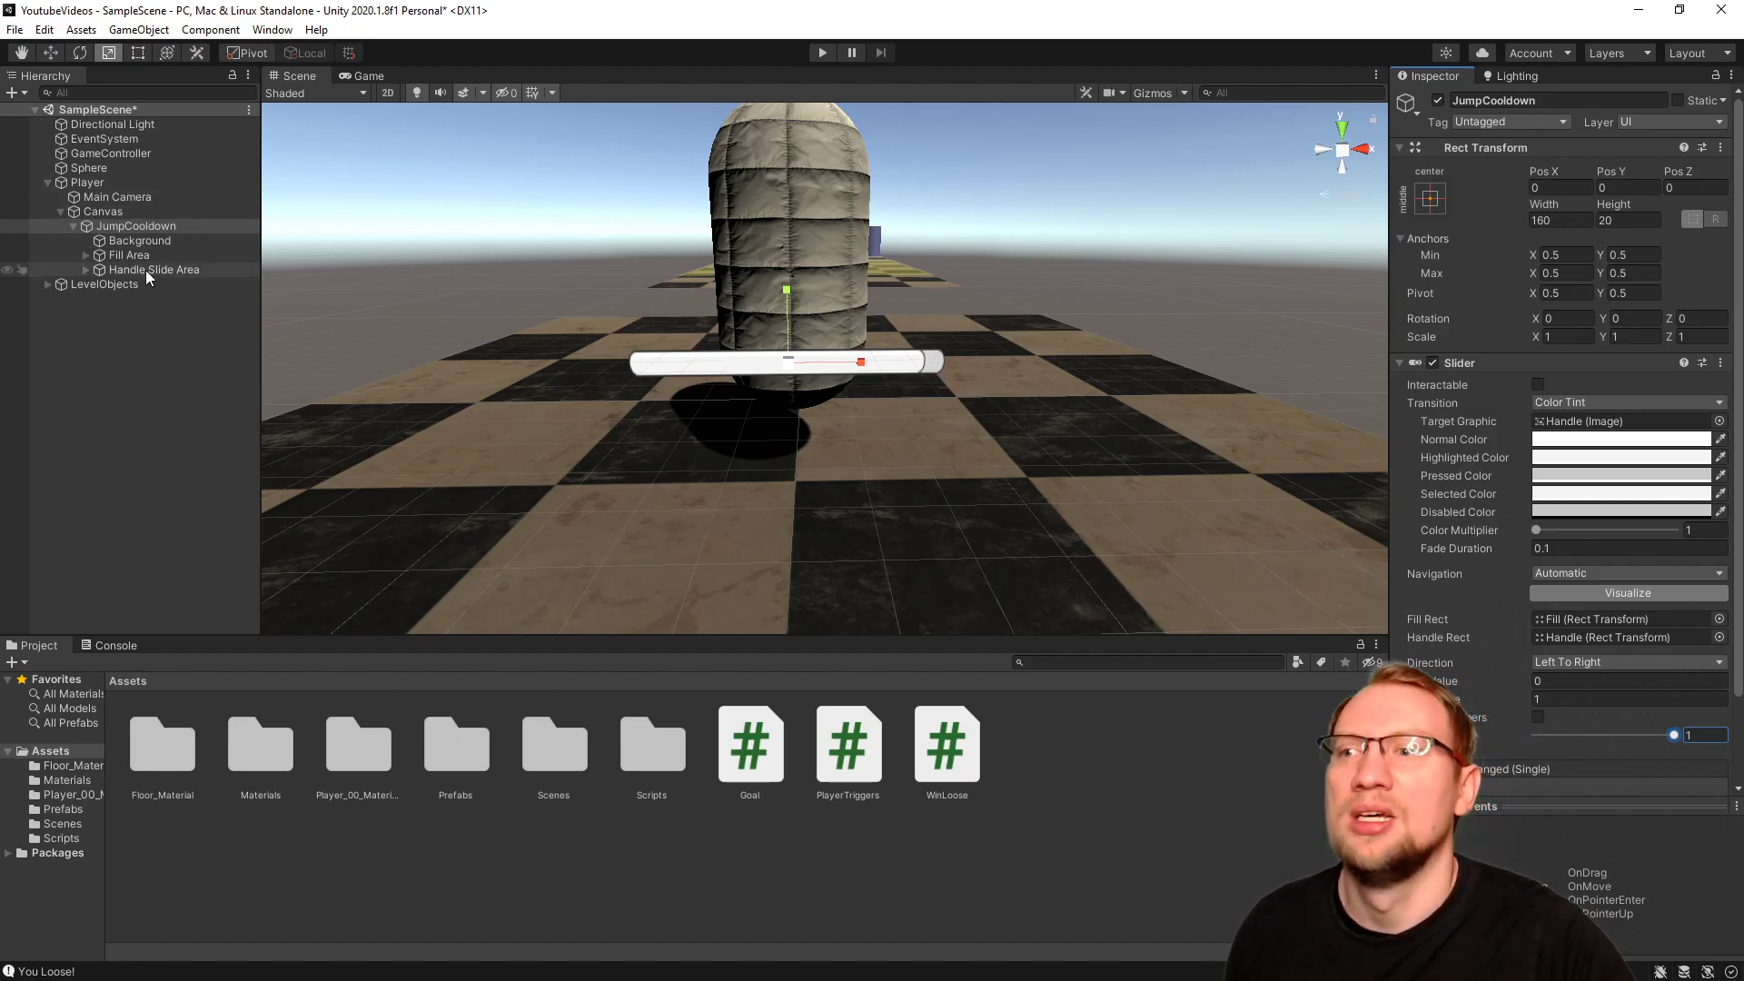
left_click(84, 256)
left_click(111, 270)
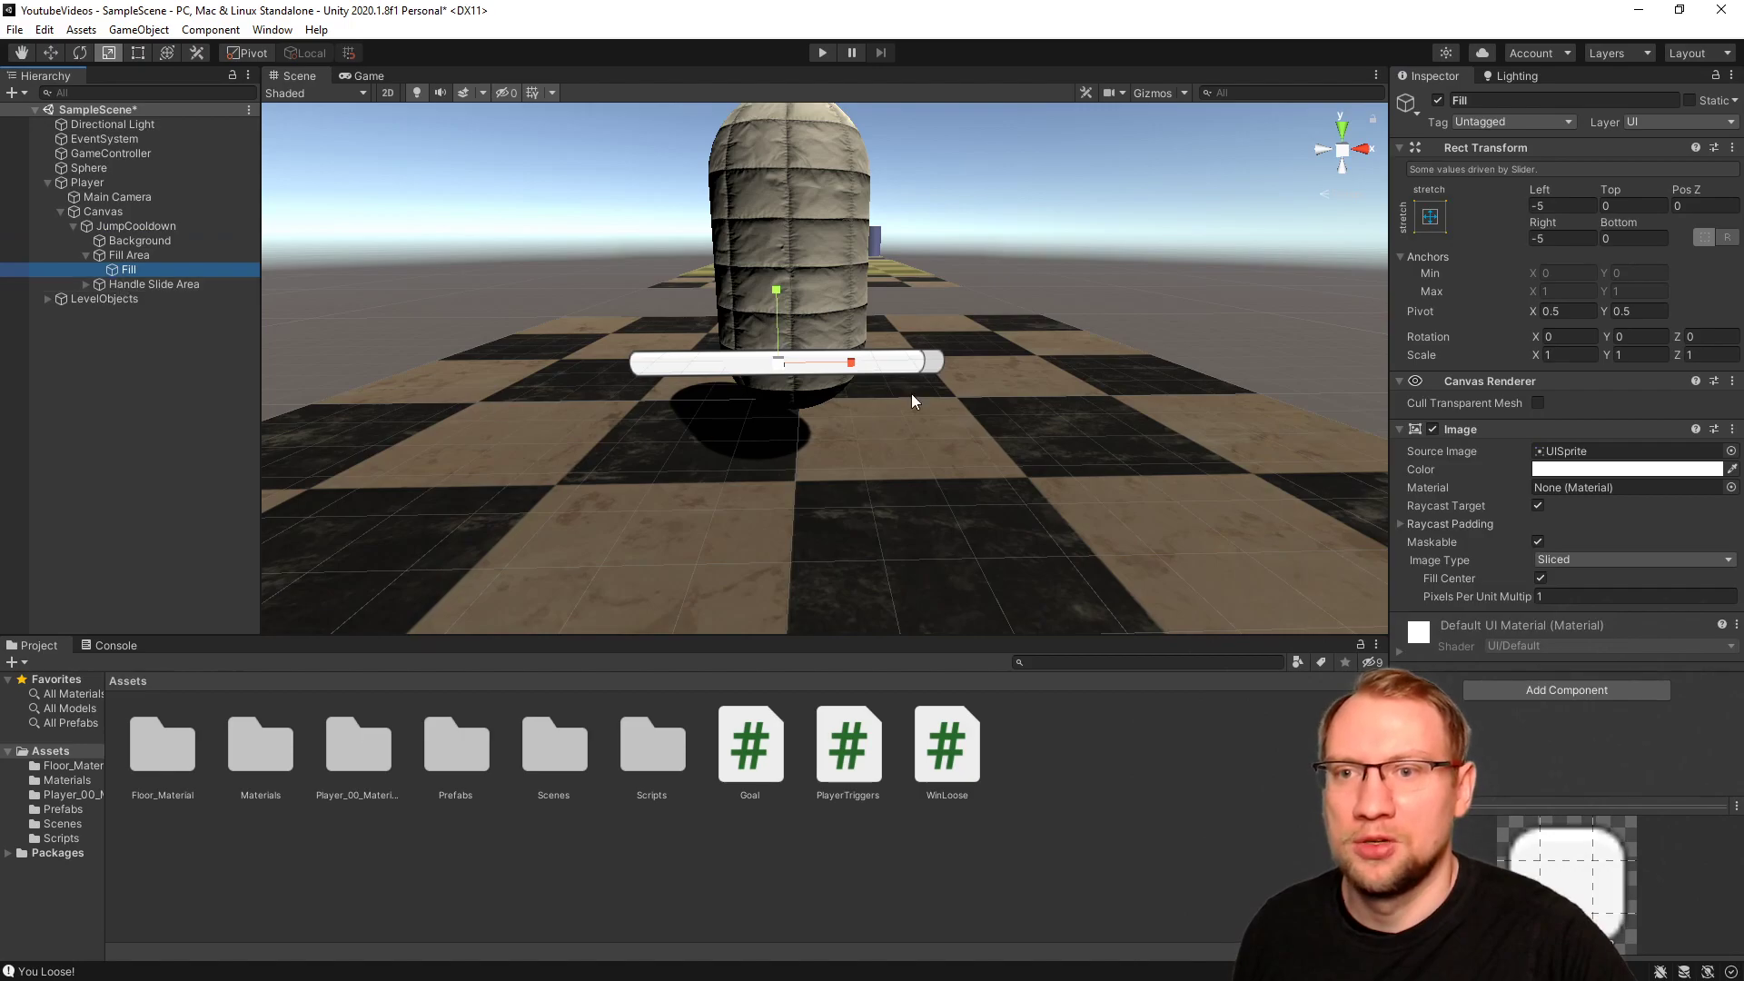
key("e")
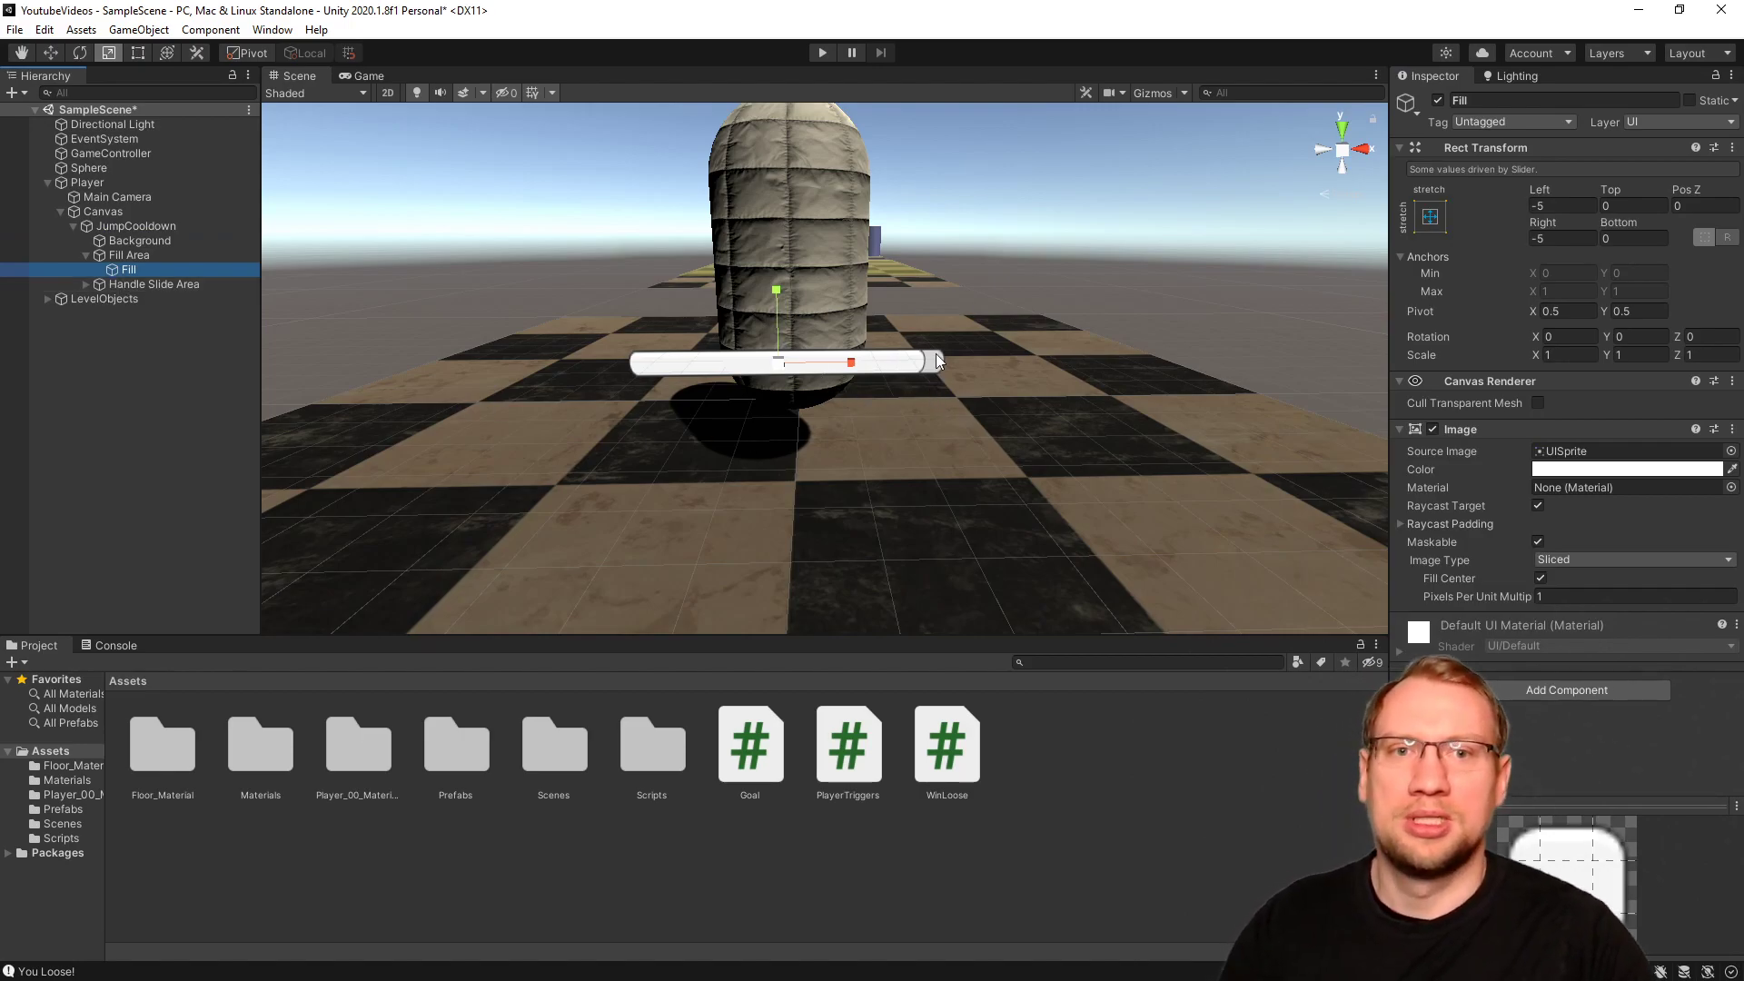
scroll(935, 377, "up", 5)
scroll(938, 364, "down", 3)
key("r")
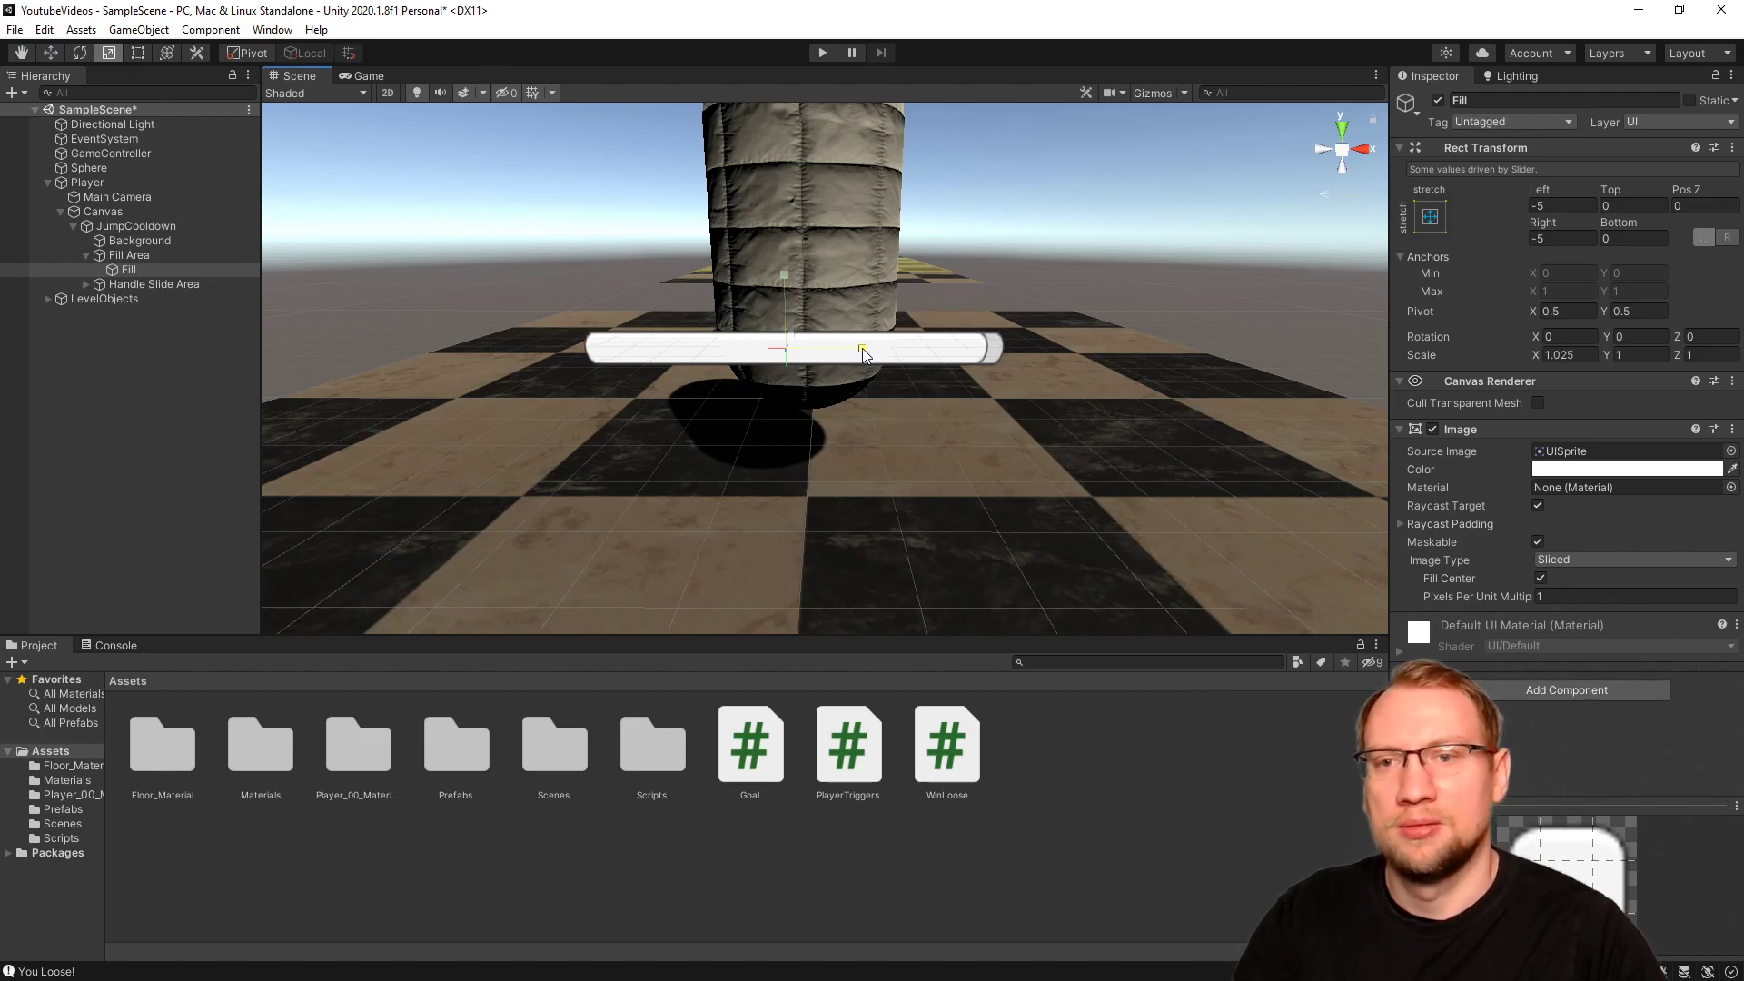
left_click_drag(860, 347, 838, 352)
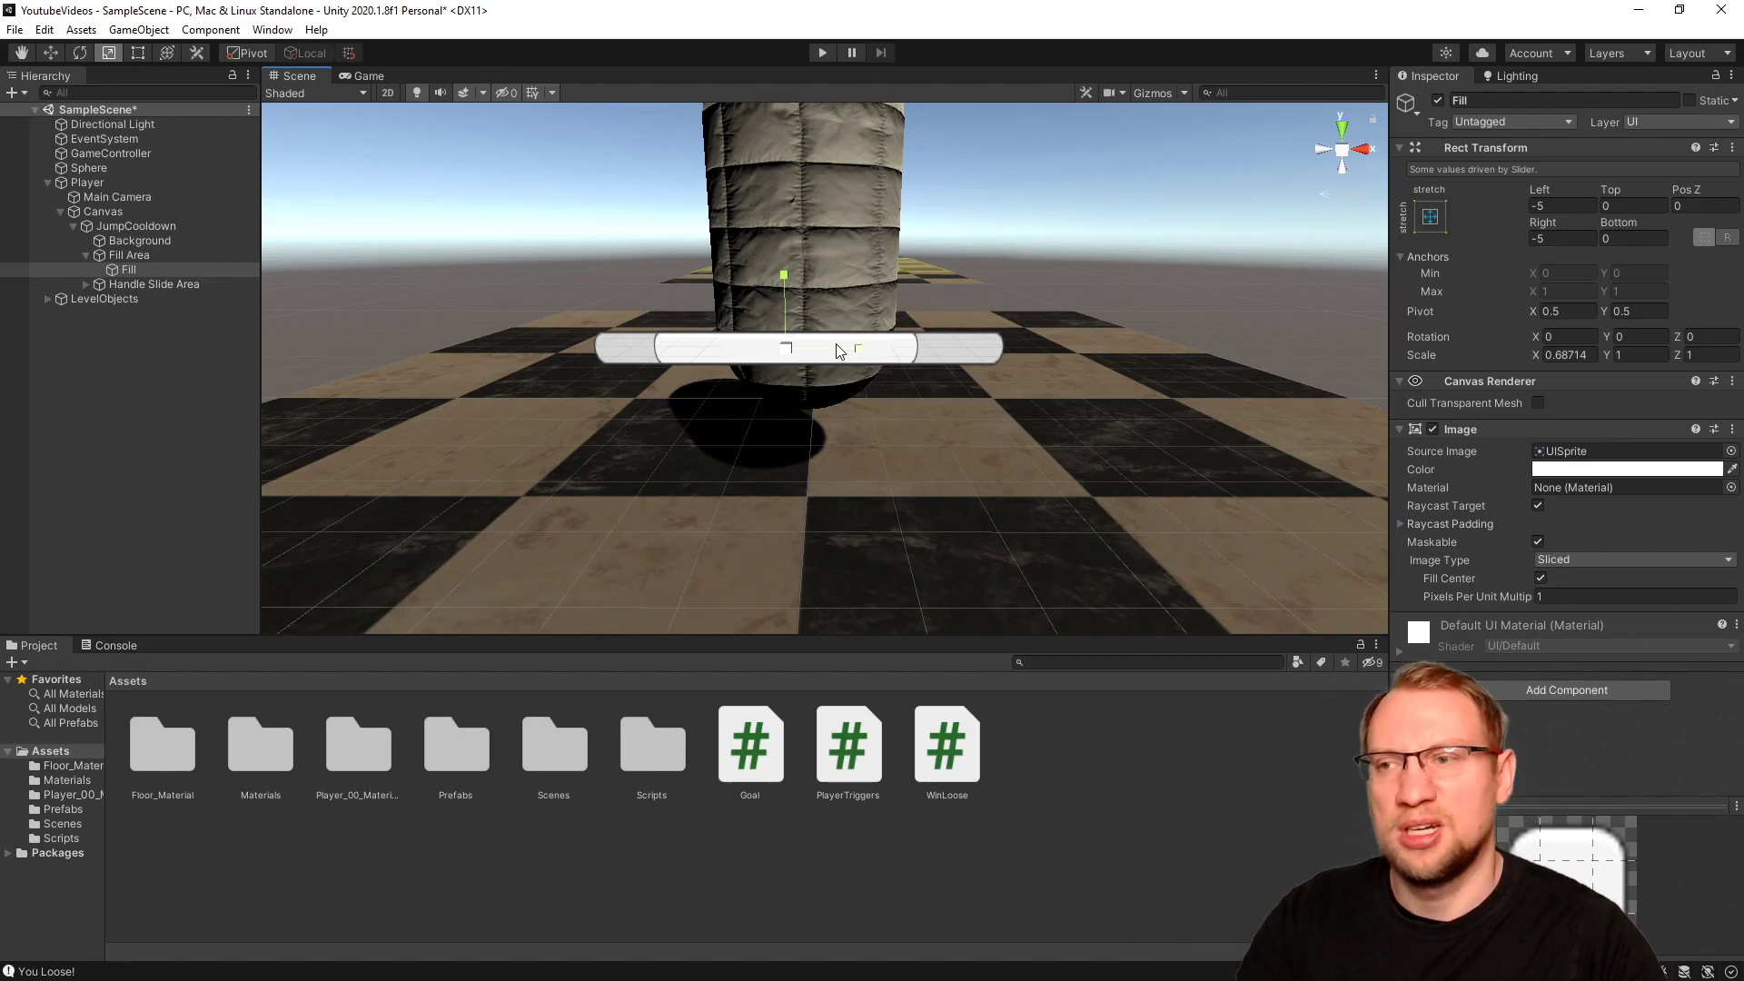
Change the Fill Area's Rect Transform Right inset from 15 to 5.
left_click(145, 257)
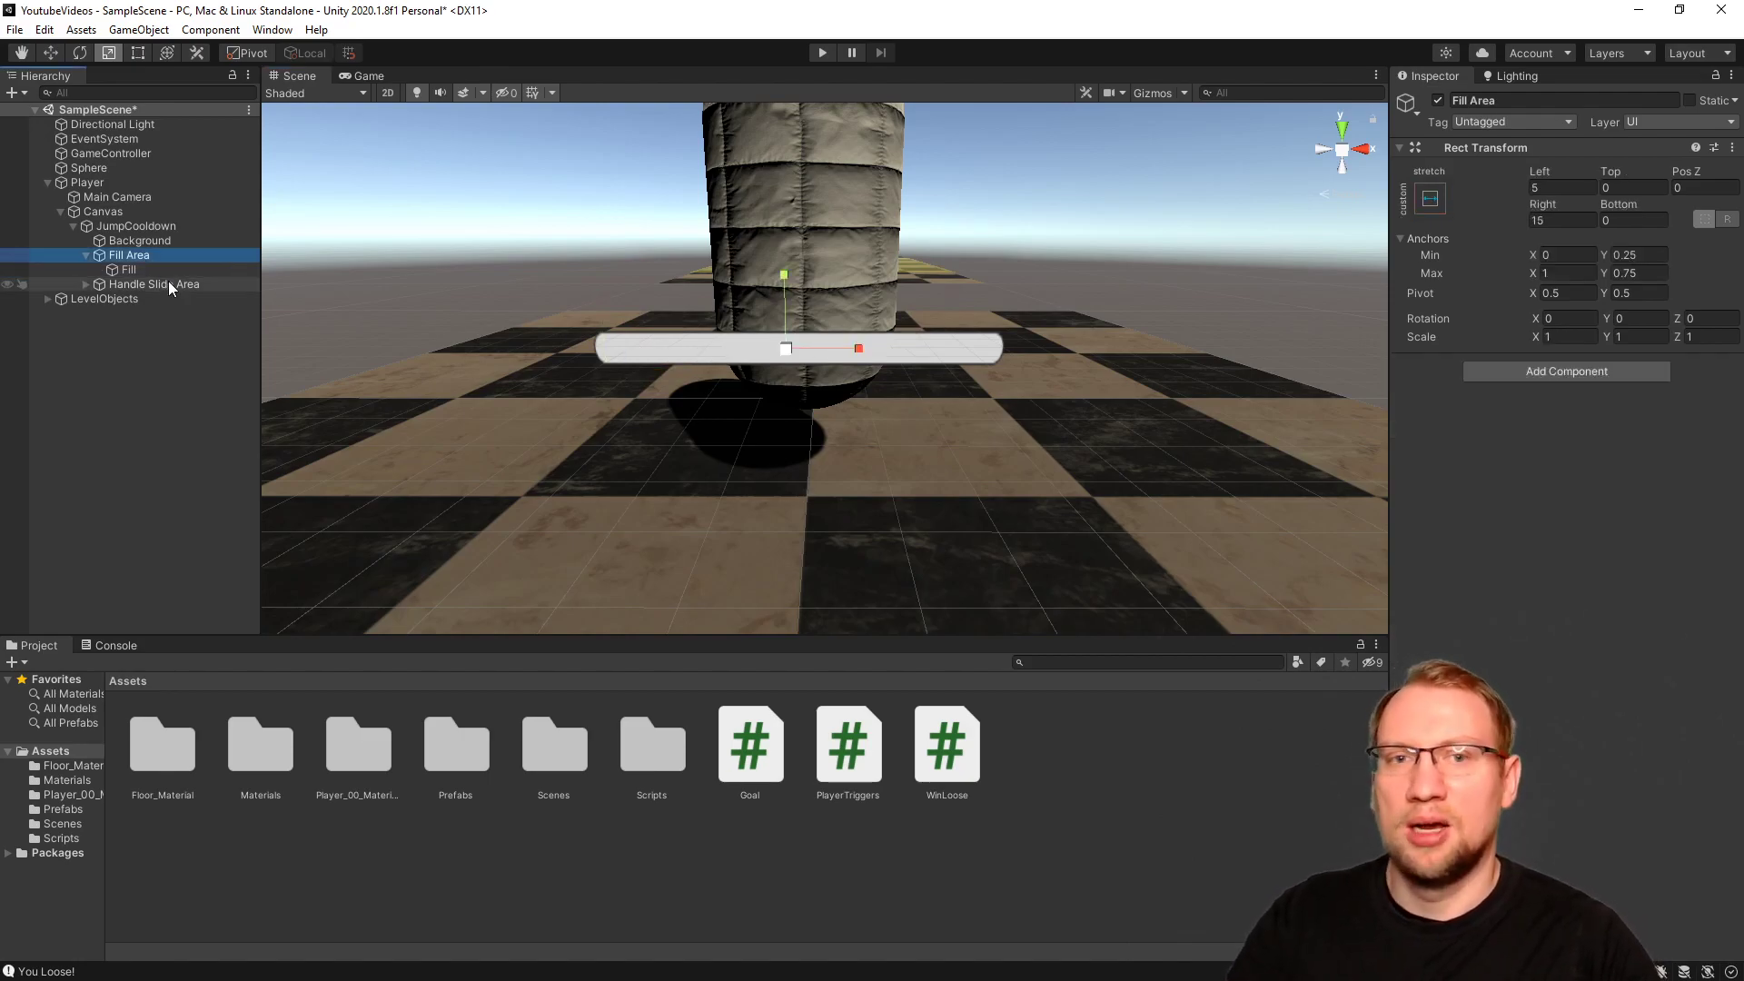
left_click(144, 243)
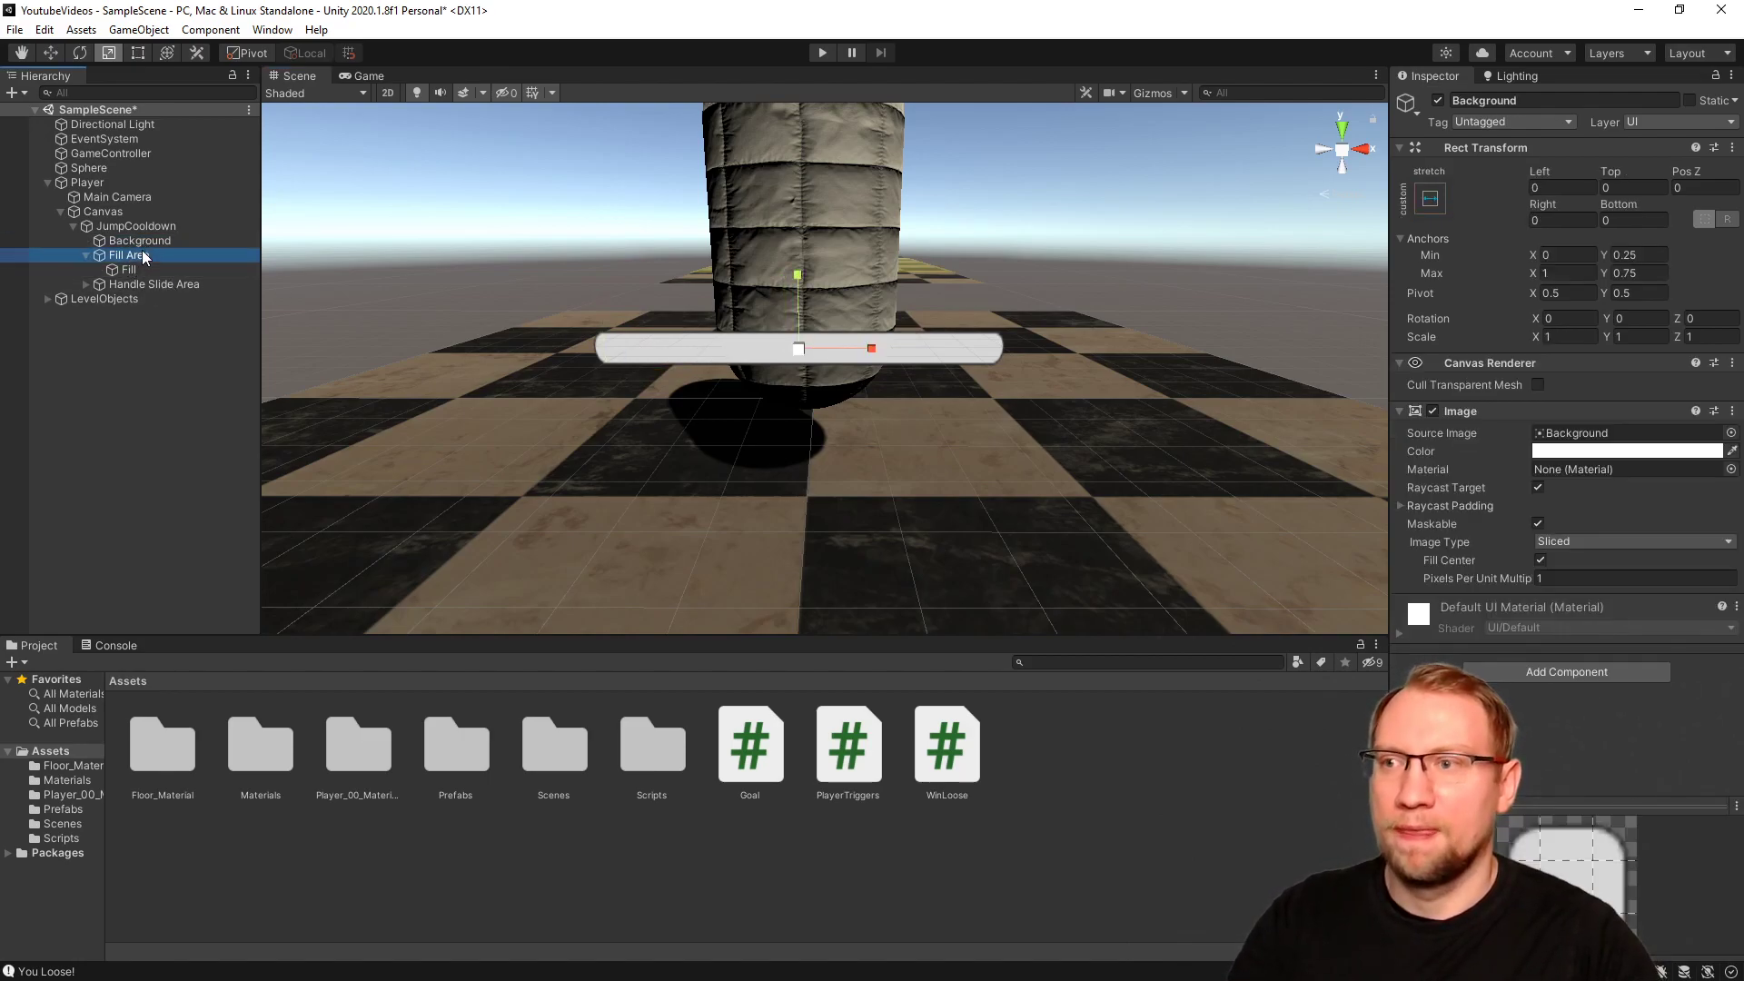
left_click(136, 256)
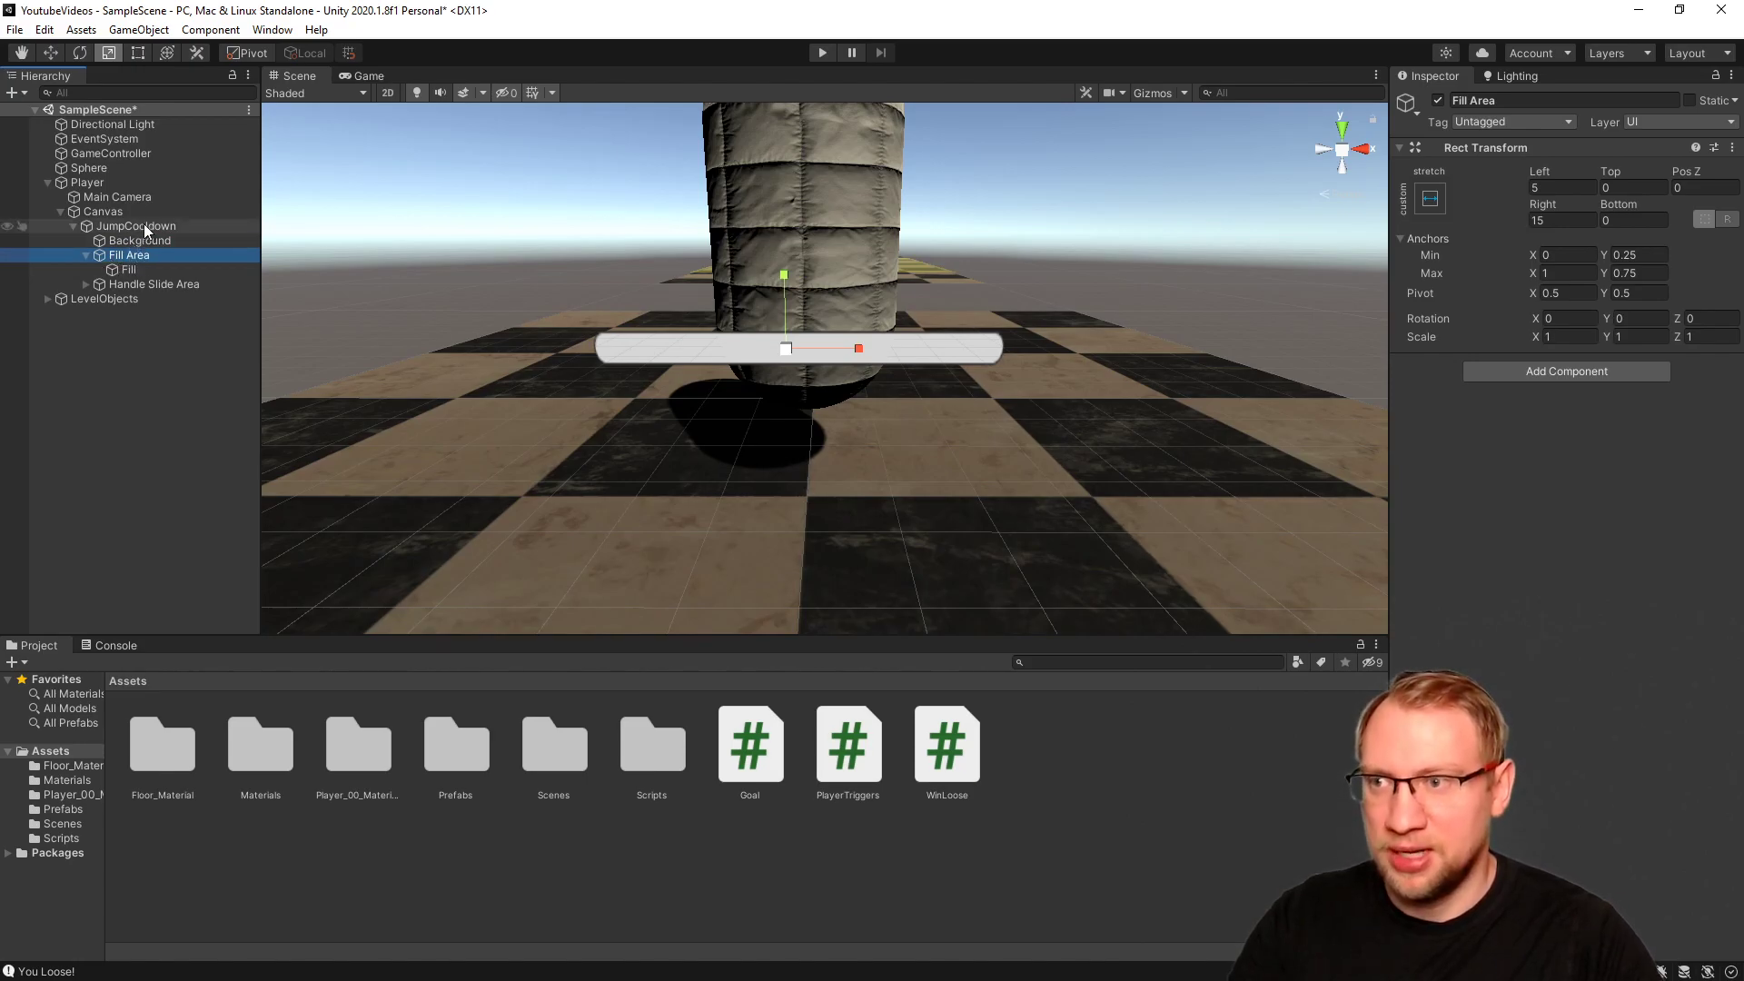
left_click(144, 225)
left_click(144, 250)
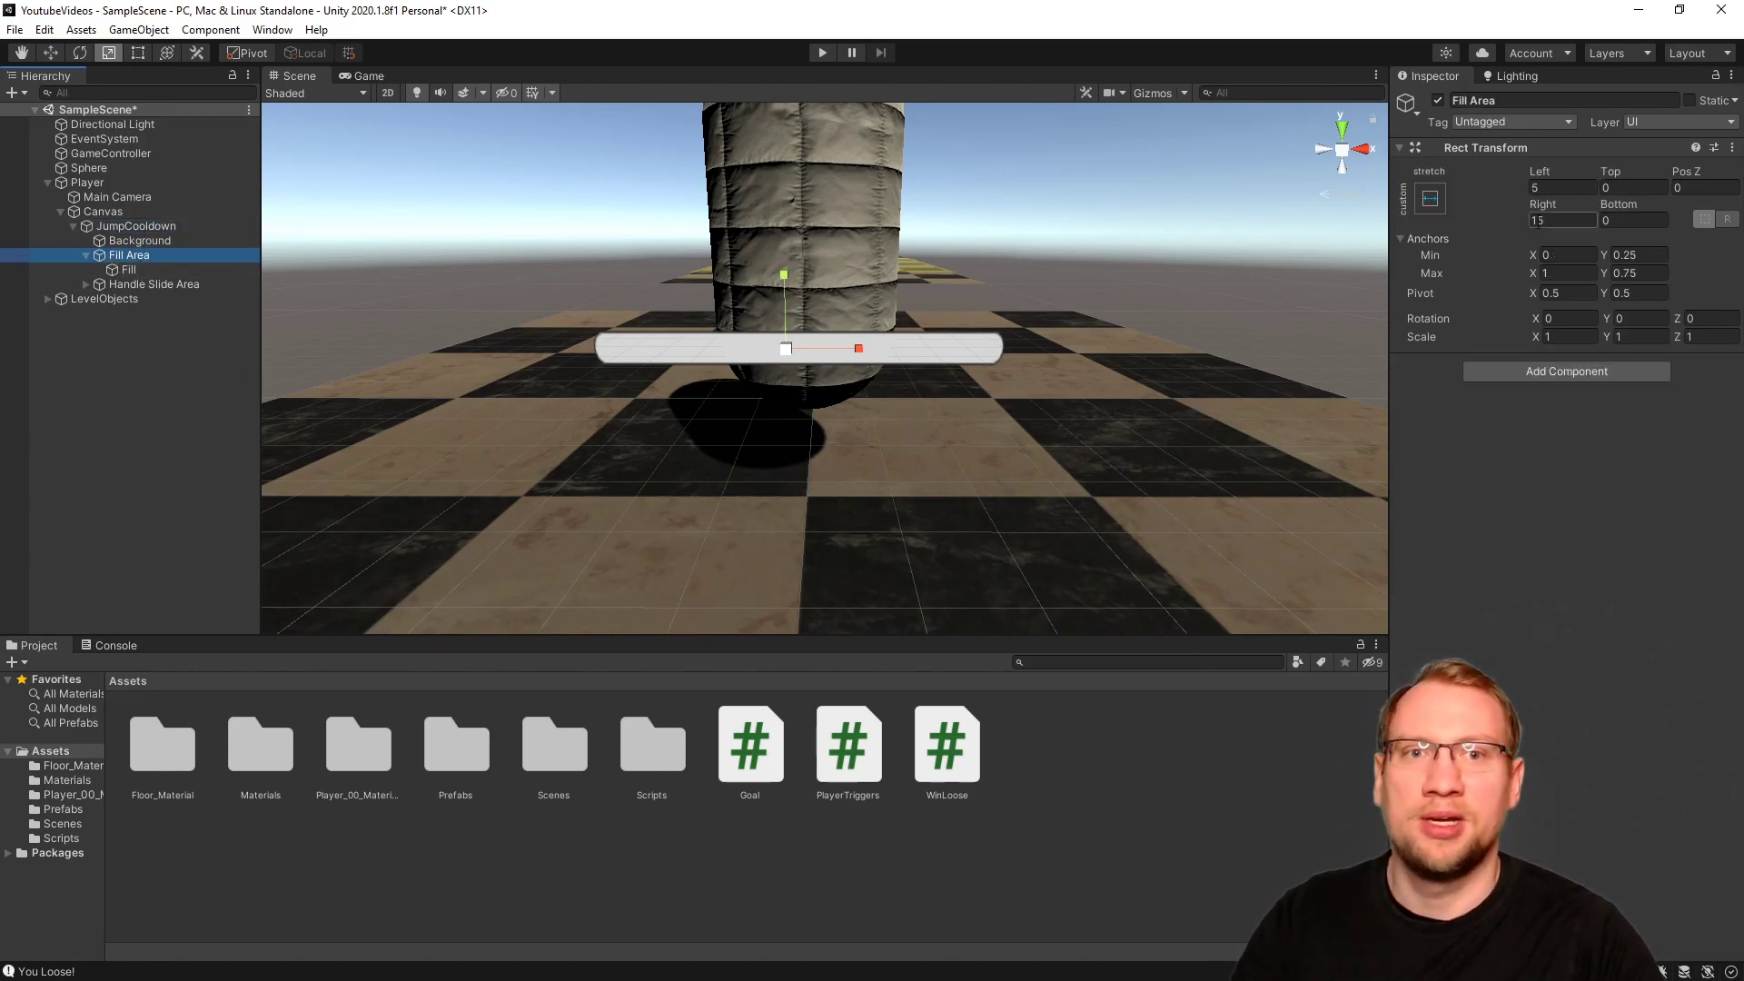
left_click(1535, 220)
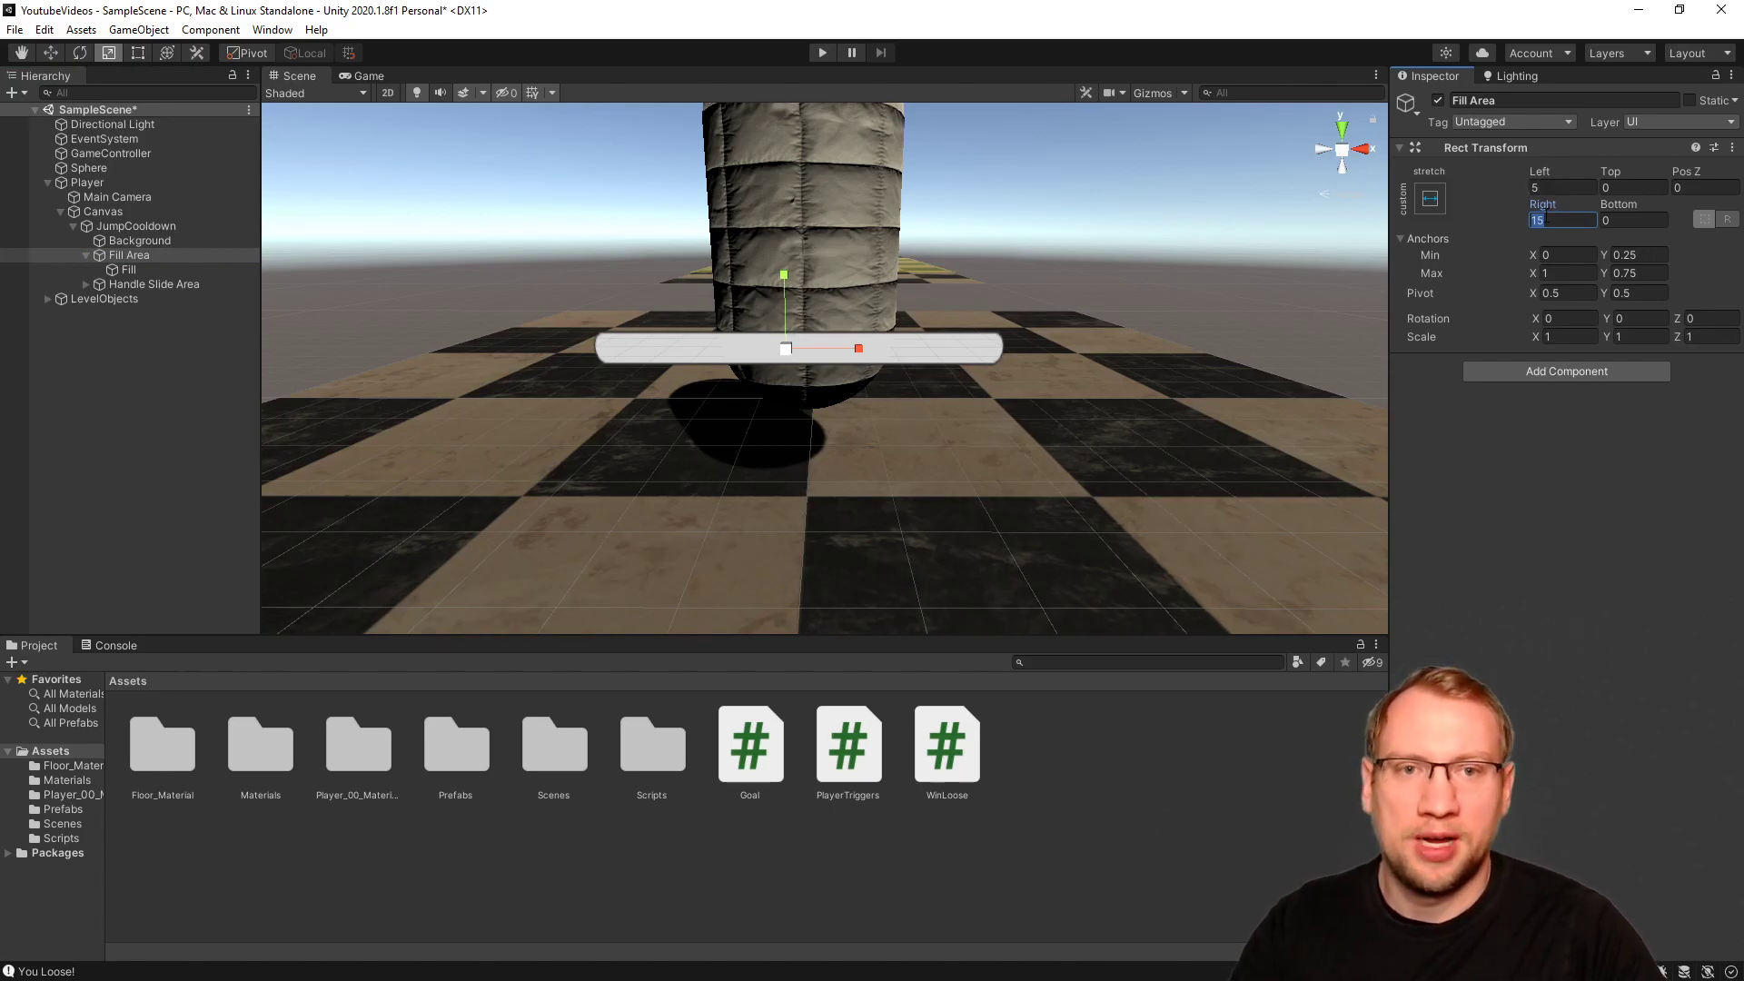
type("5")
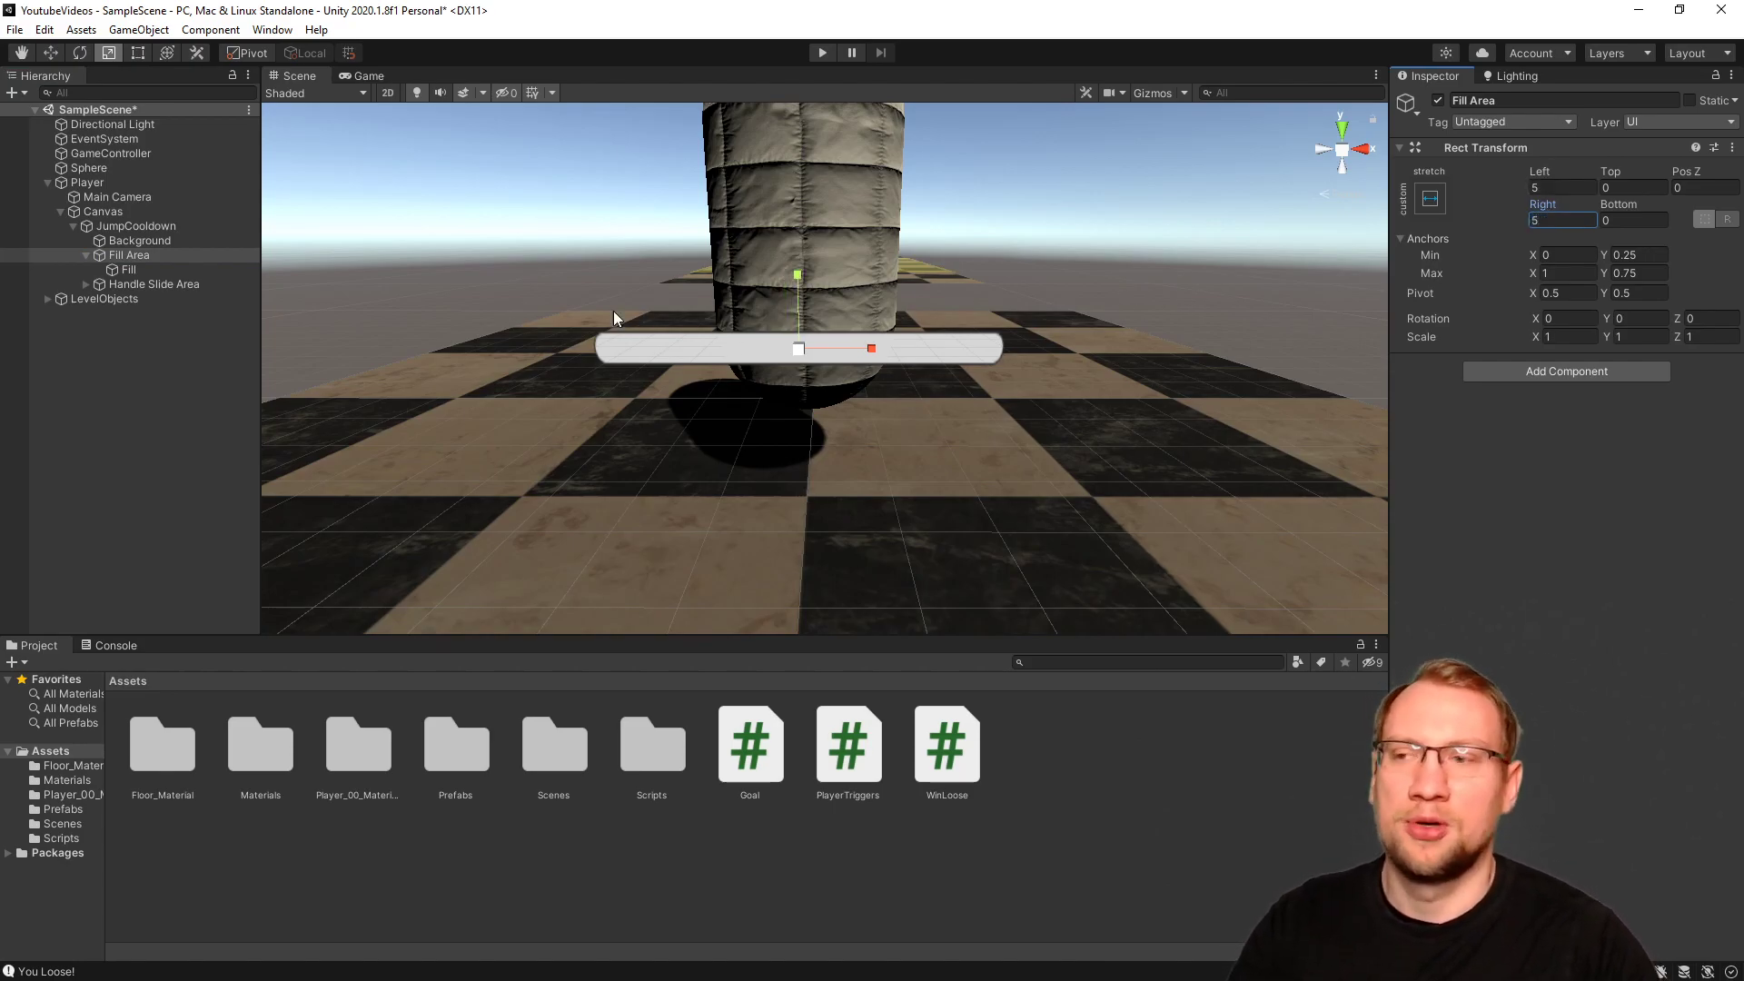
Test the JumpCooldown slider emptied at value 0, then restore it to 1.
left_click(167, 229)
left_click(169, 255)
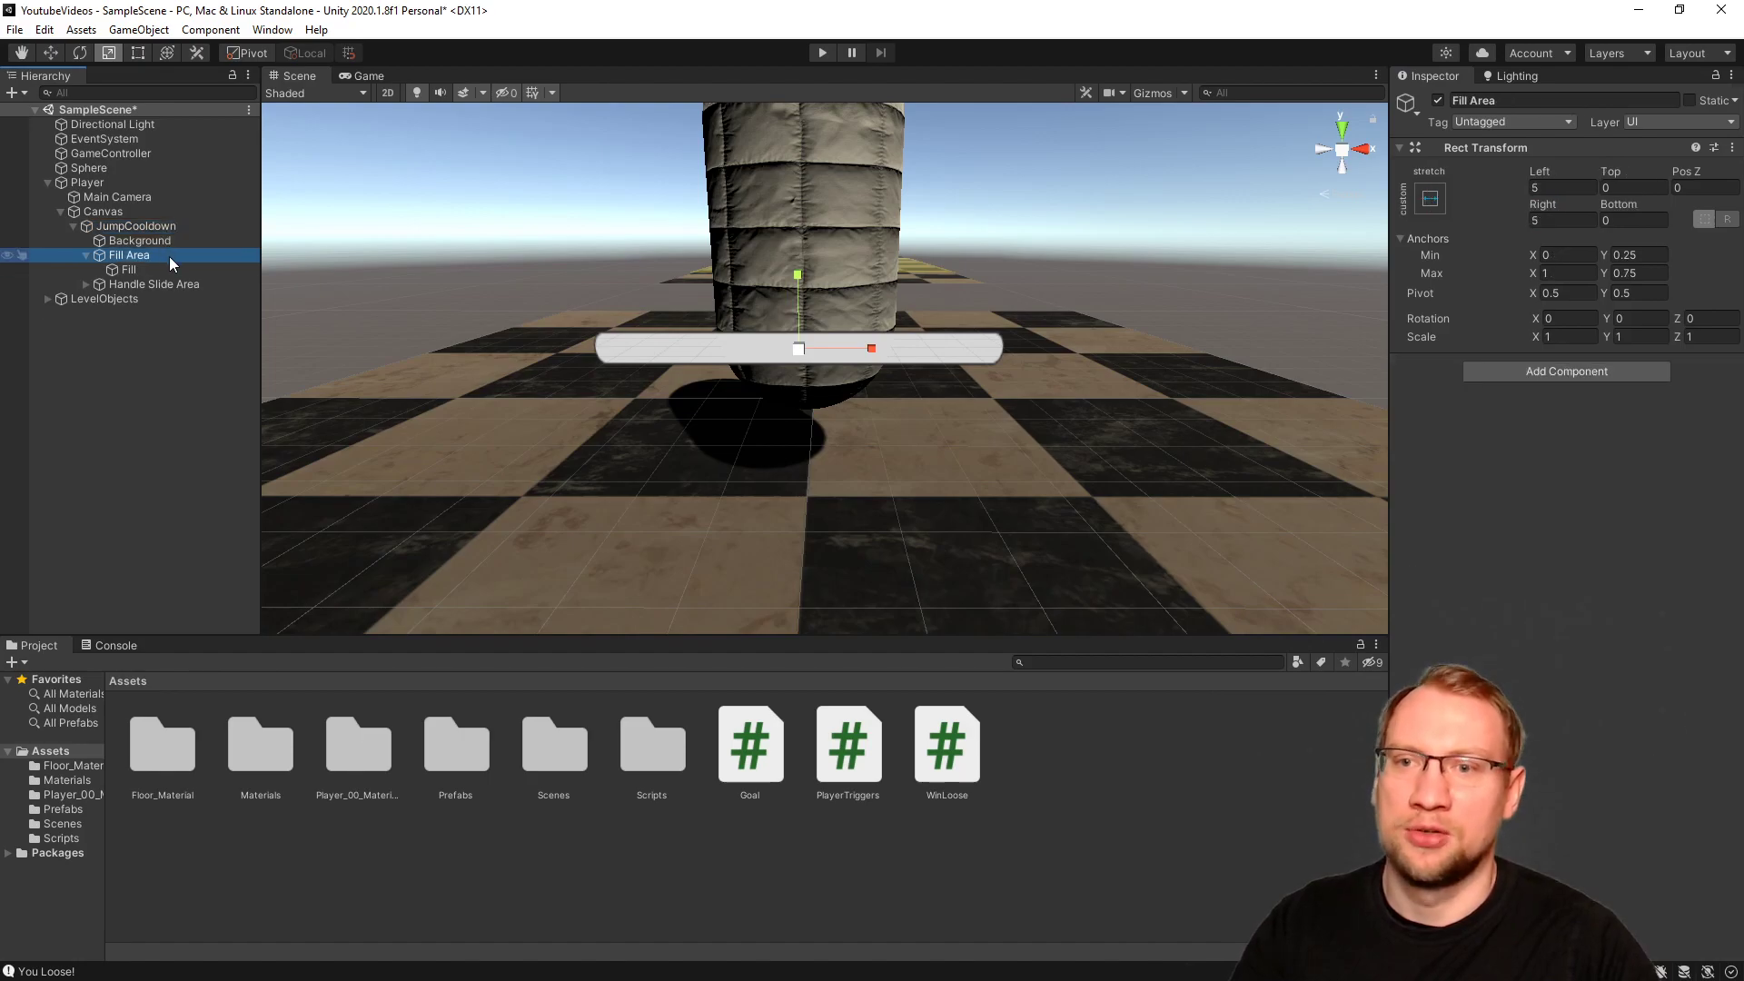
left_click(142, 225)
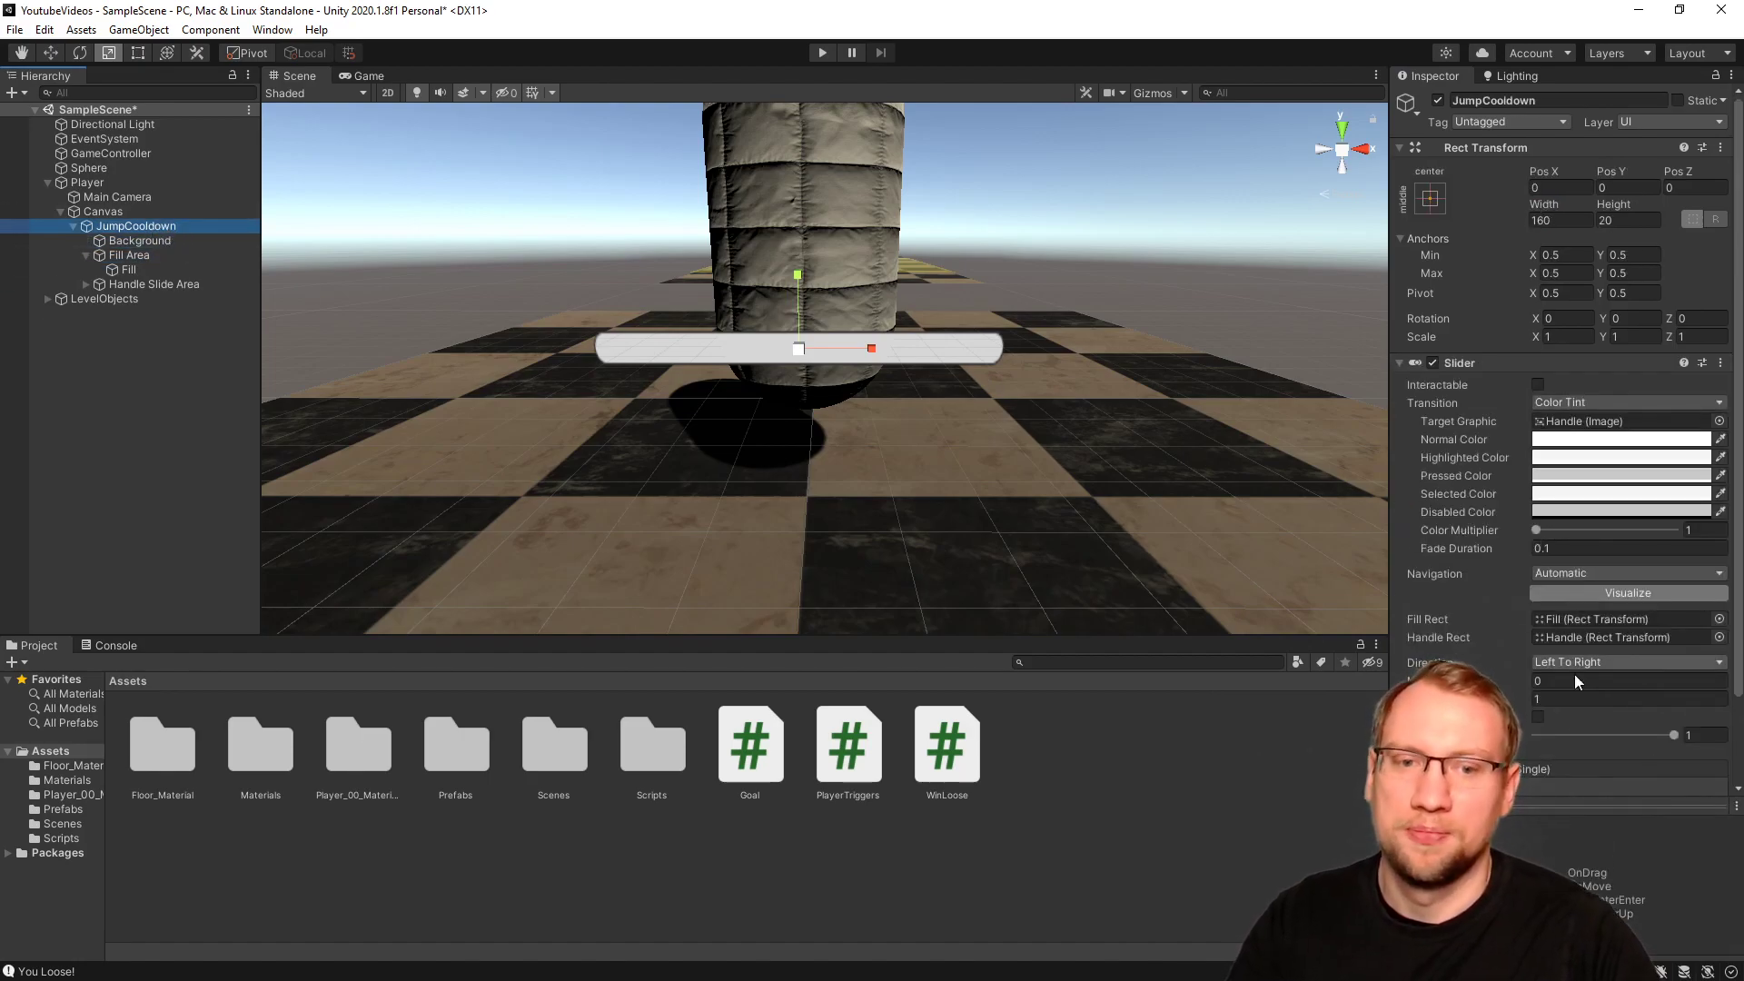
left_click_drag(1660, 737, 1719, 720)
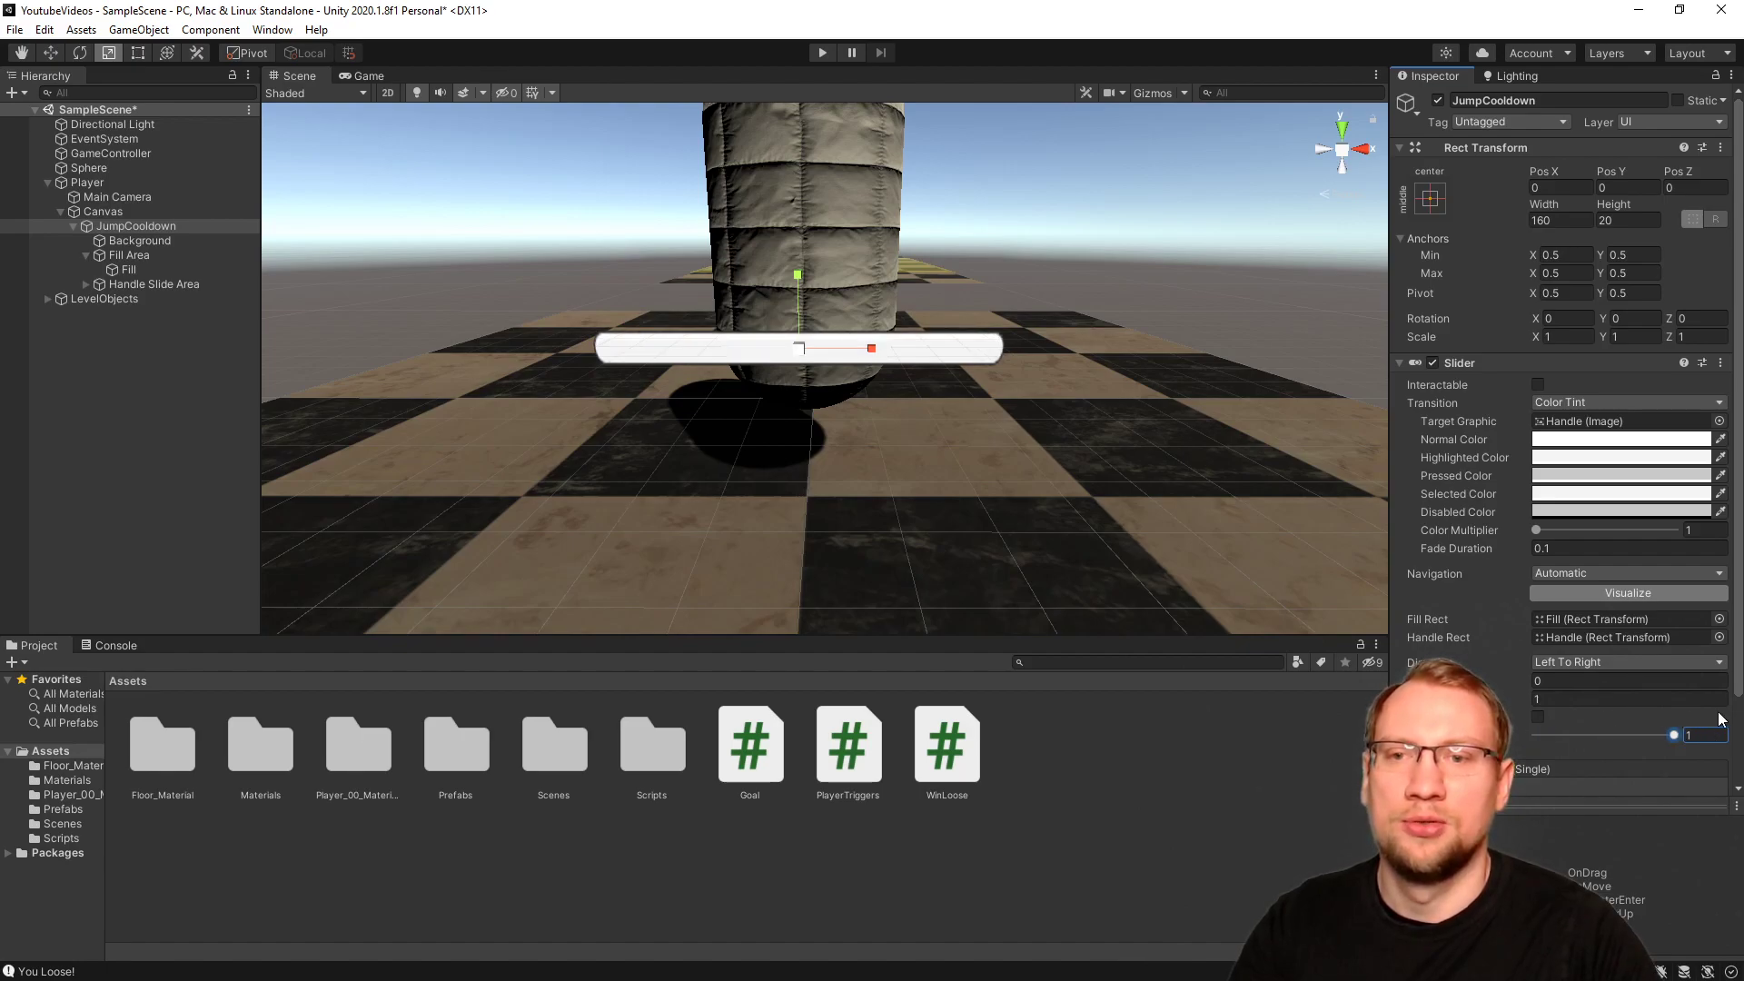
left_click_drag(1593, 724, 1676, 731)
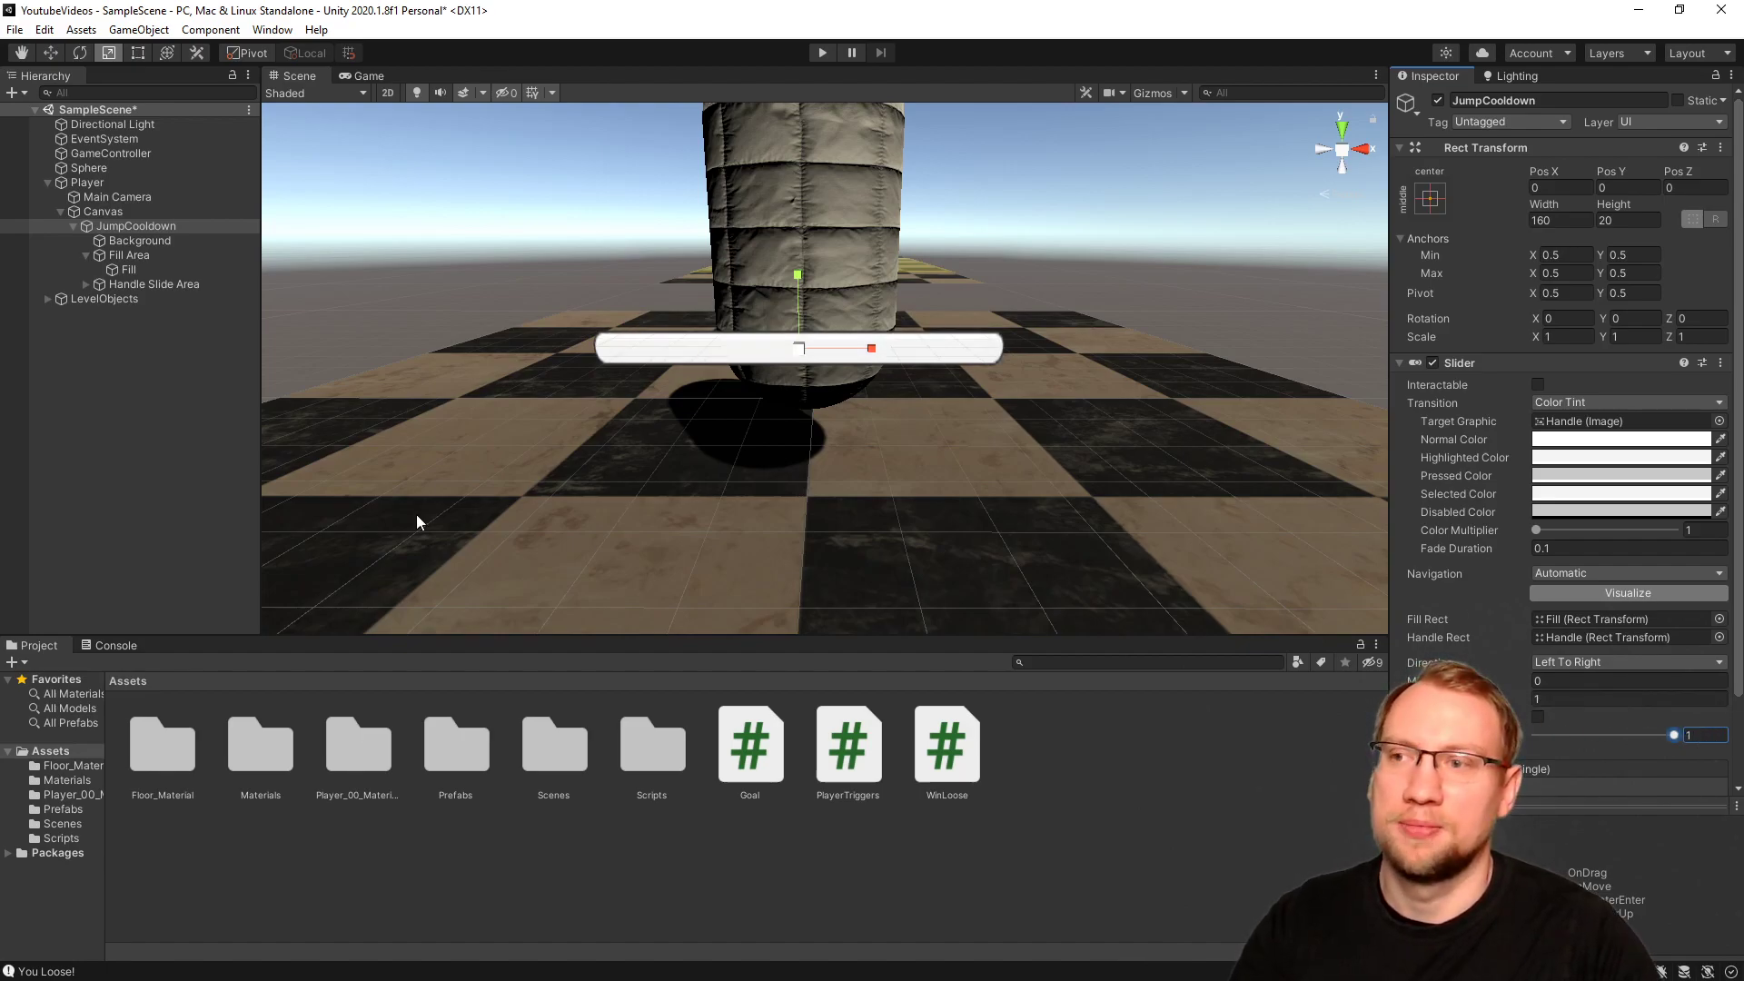
Save the scene with Ctrl+S and select the Fill object under Fill Area.
left_click(232, 477)
key("ctrl+s")
left_click(85, 256)
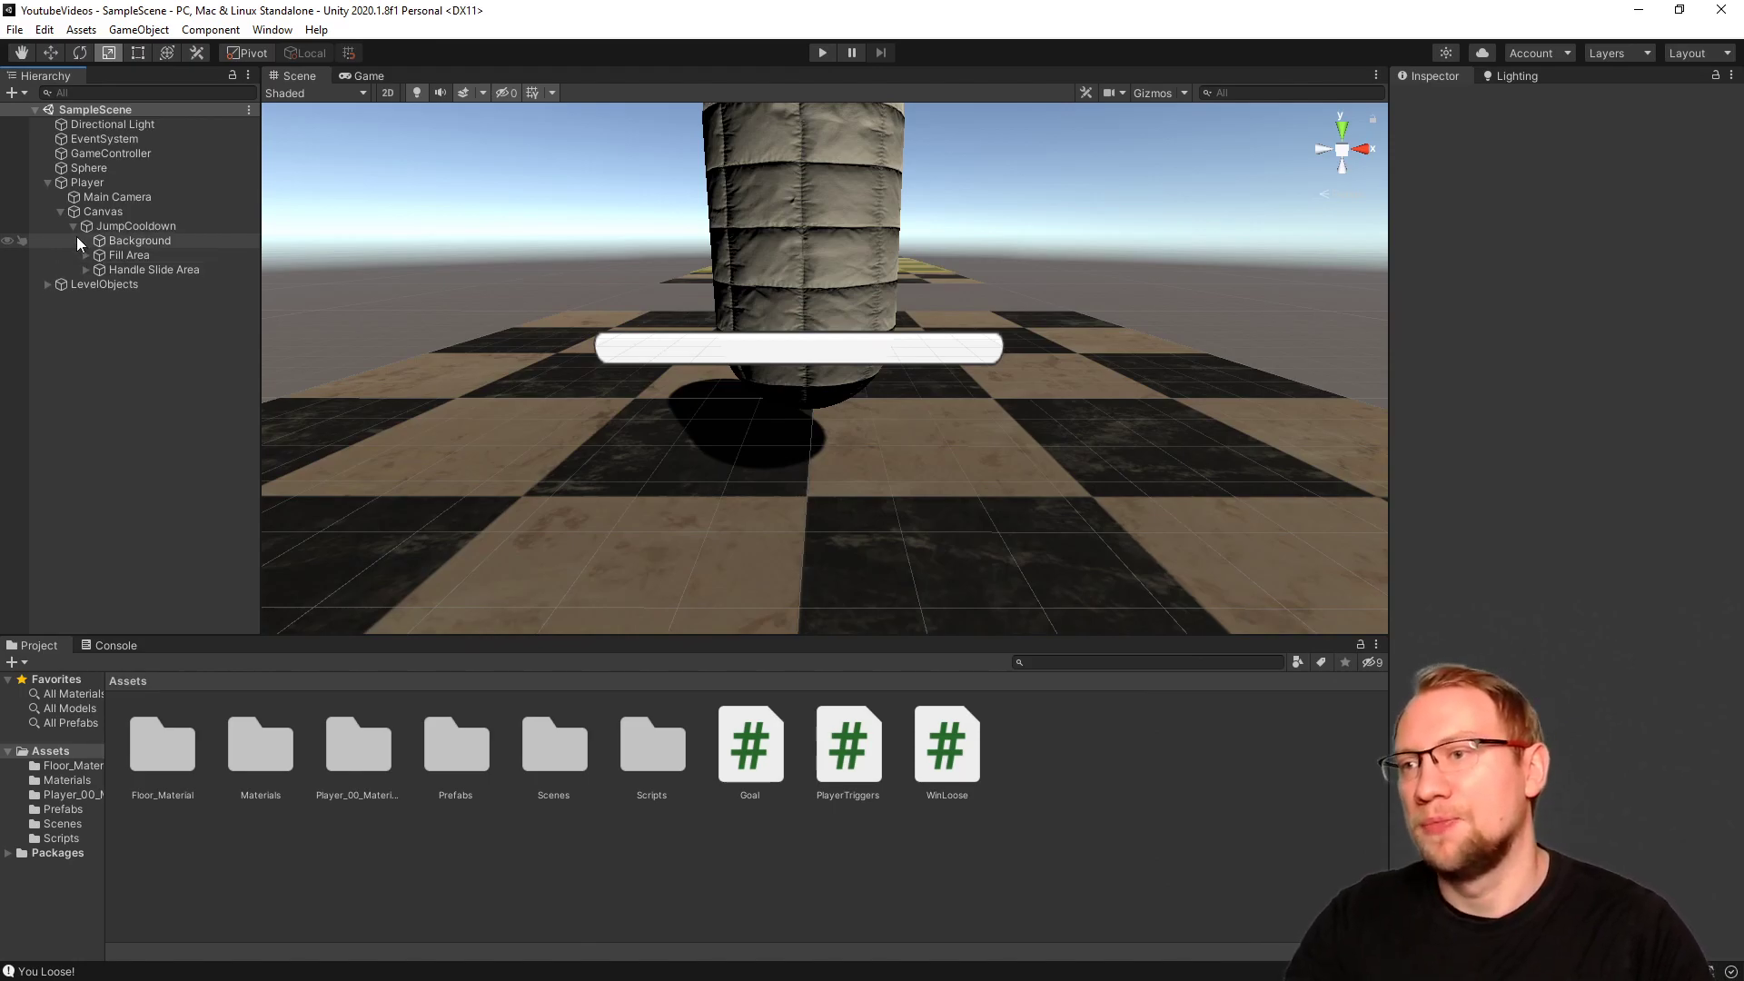
left_click(91, 254)
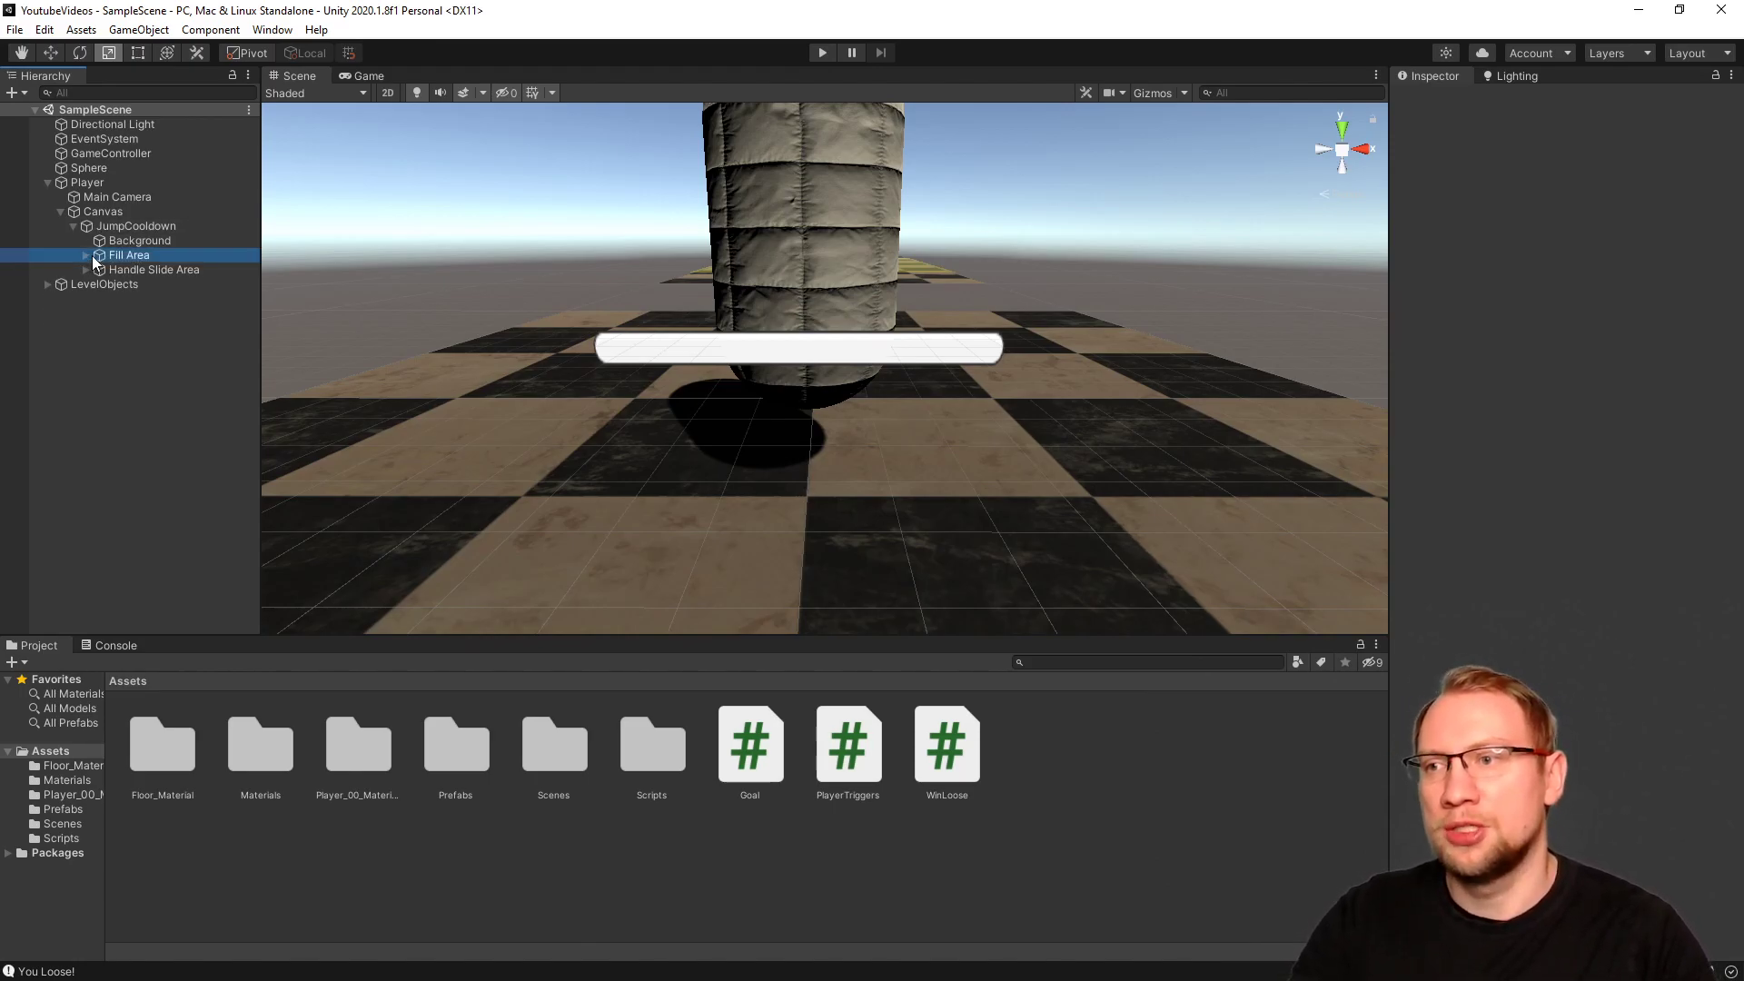
left_click(84, 256)
left_click(134, 267)
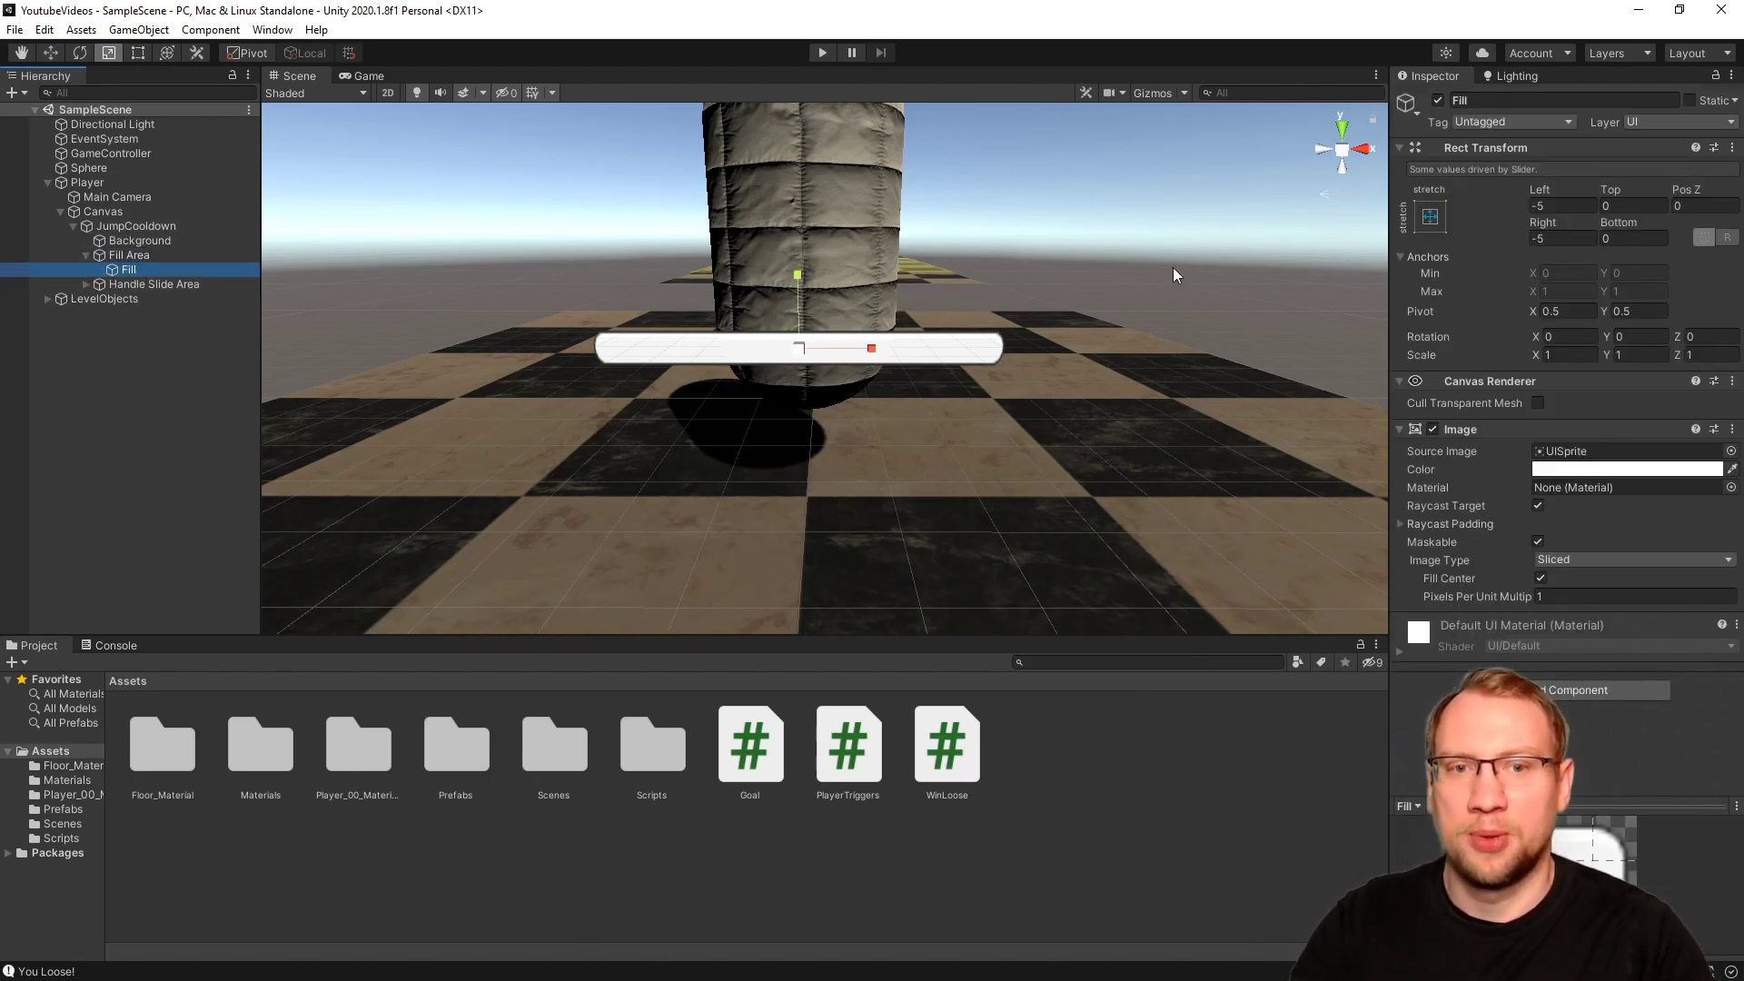
Set the slider to 0.566 and colour the Fill image yellow (FCFF43).
left_click(136, 226)
left_click_drag(1674, 735, 1615, 734)
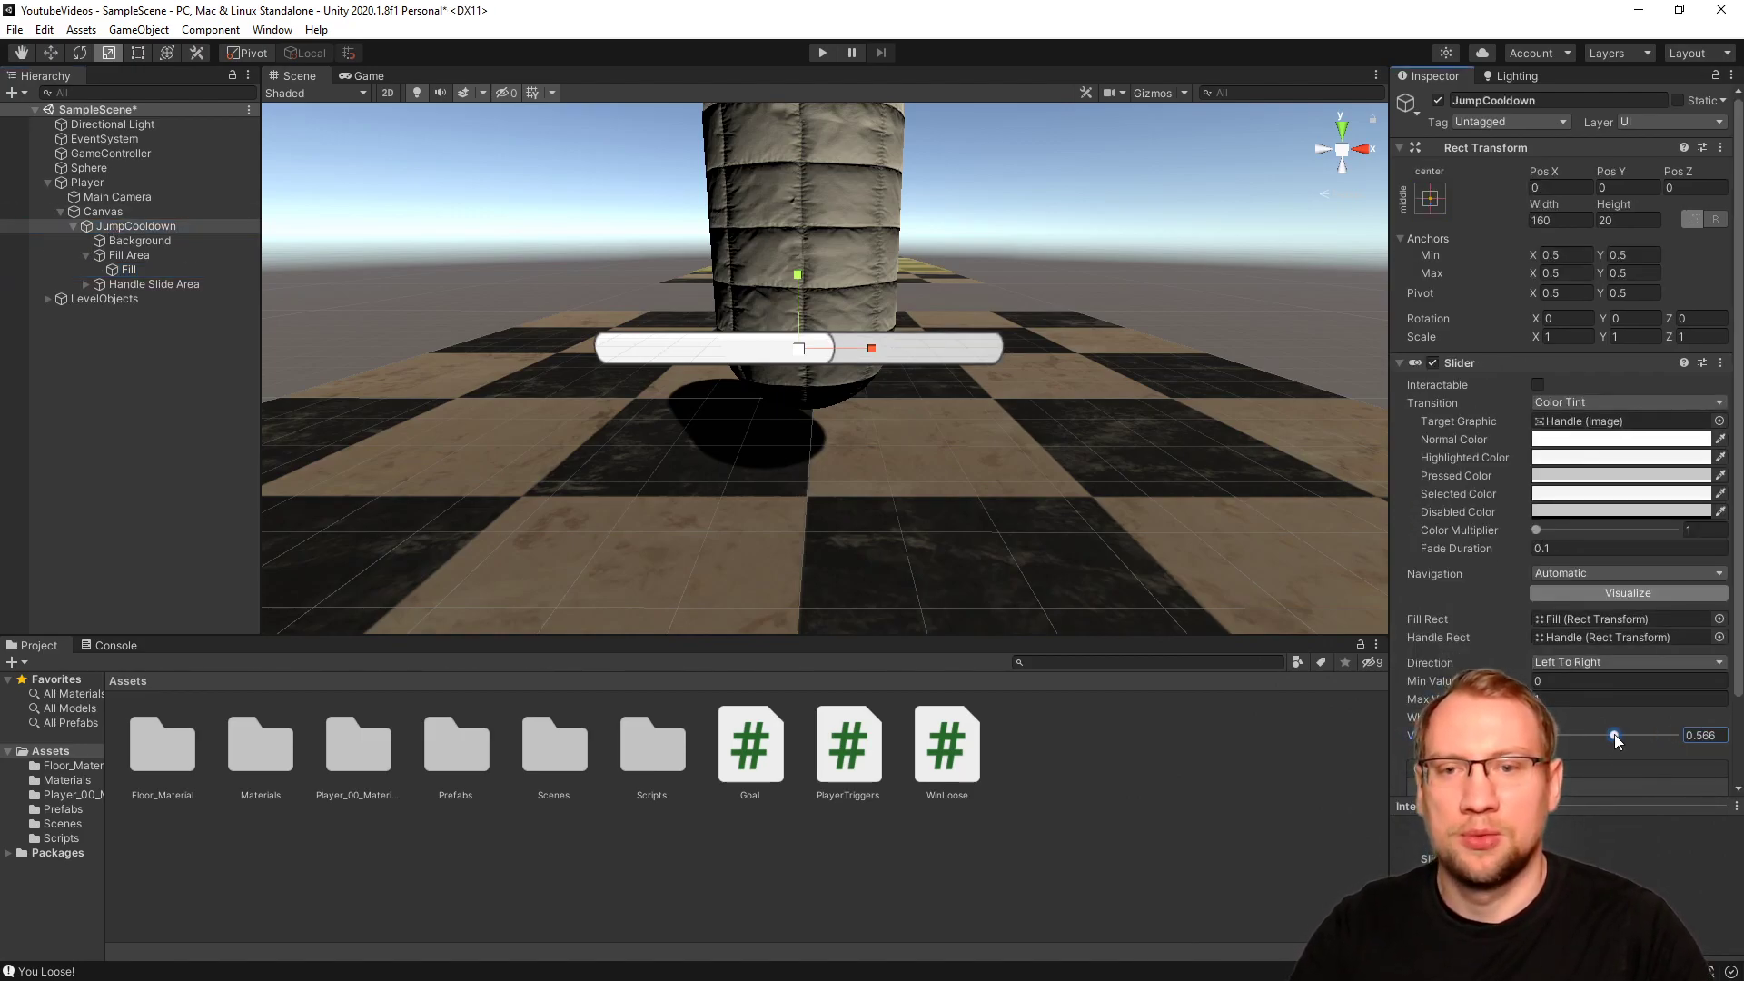
left_click(145, 272)
left_click(1621, 469)
left_click(1604, 526)
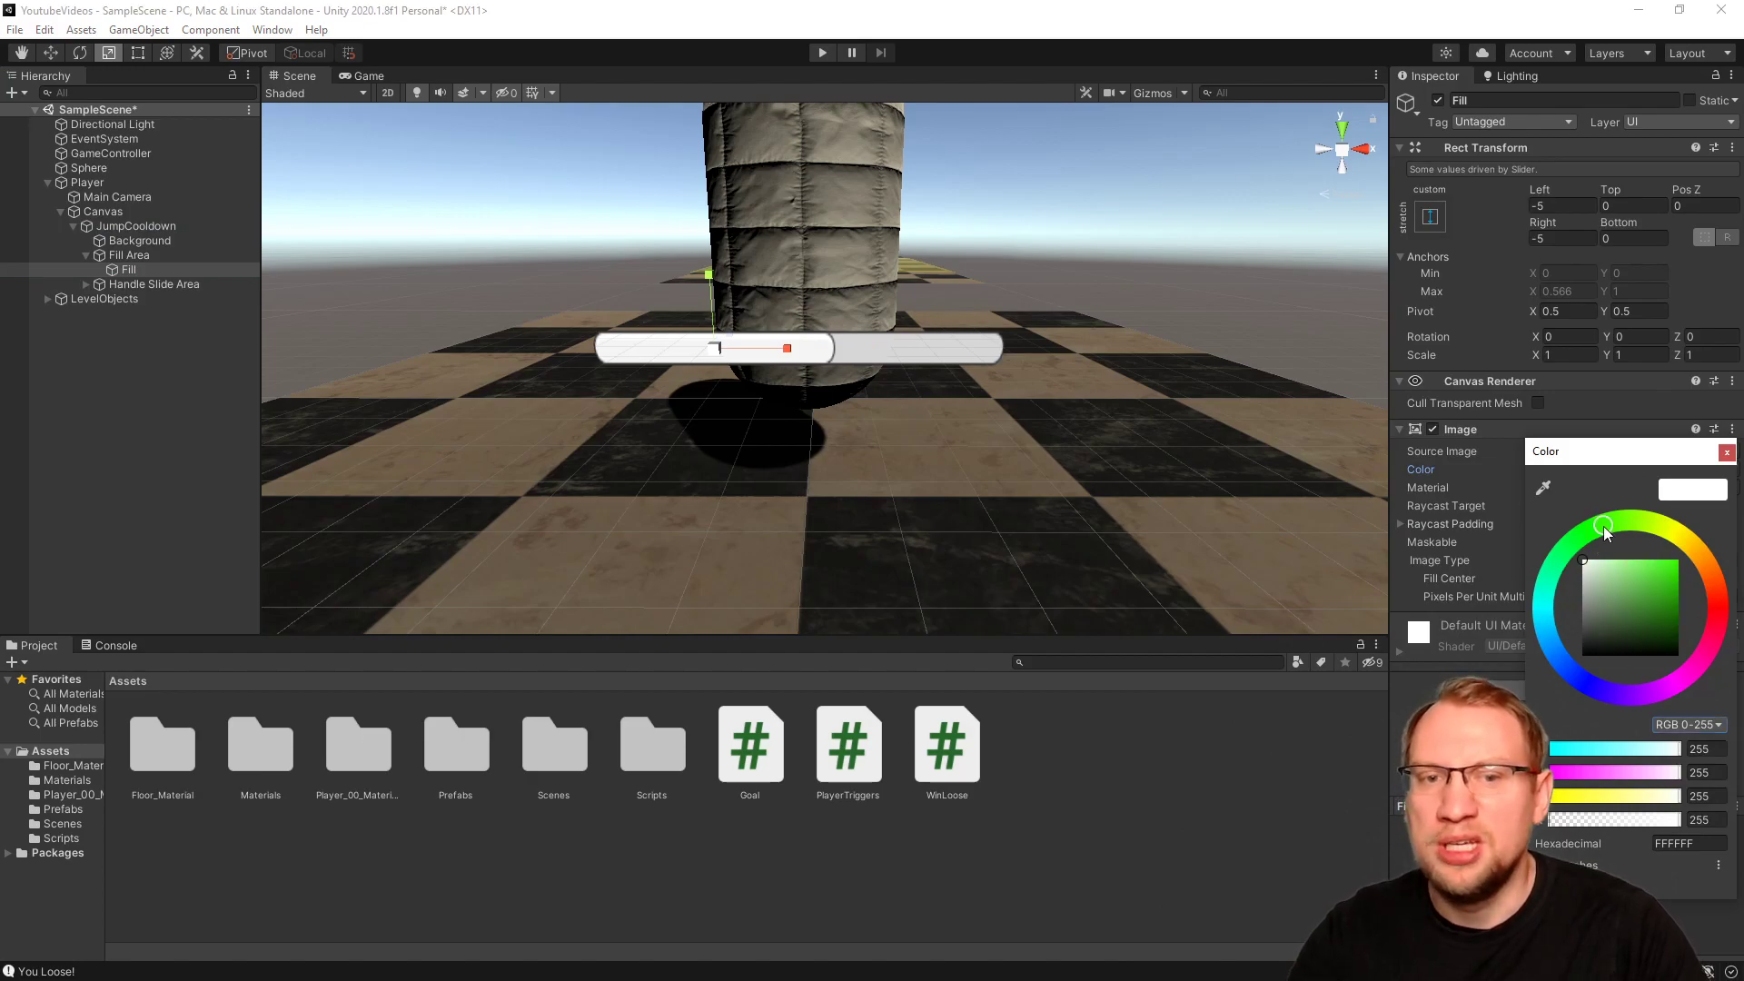
left_click(1602, 581)
left_click_drag(1609, 581, 1657, 542)
left_click(1673, 529)
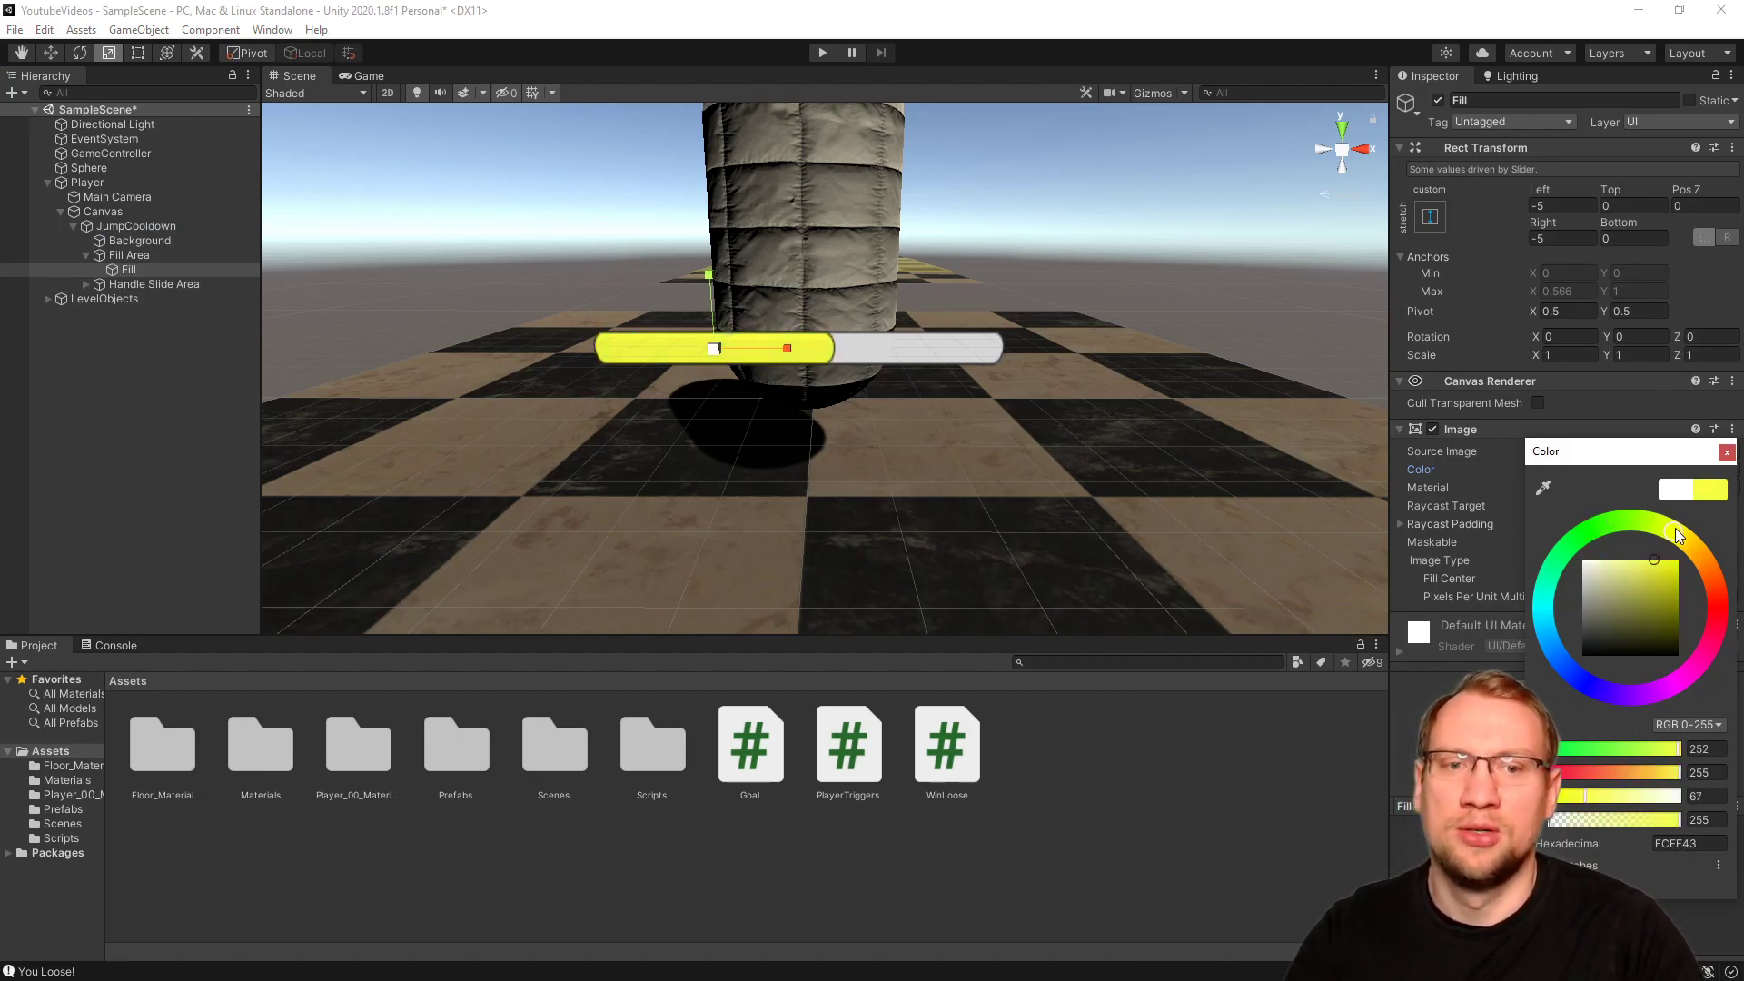
left_click(1725, 452)
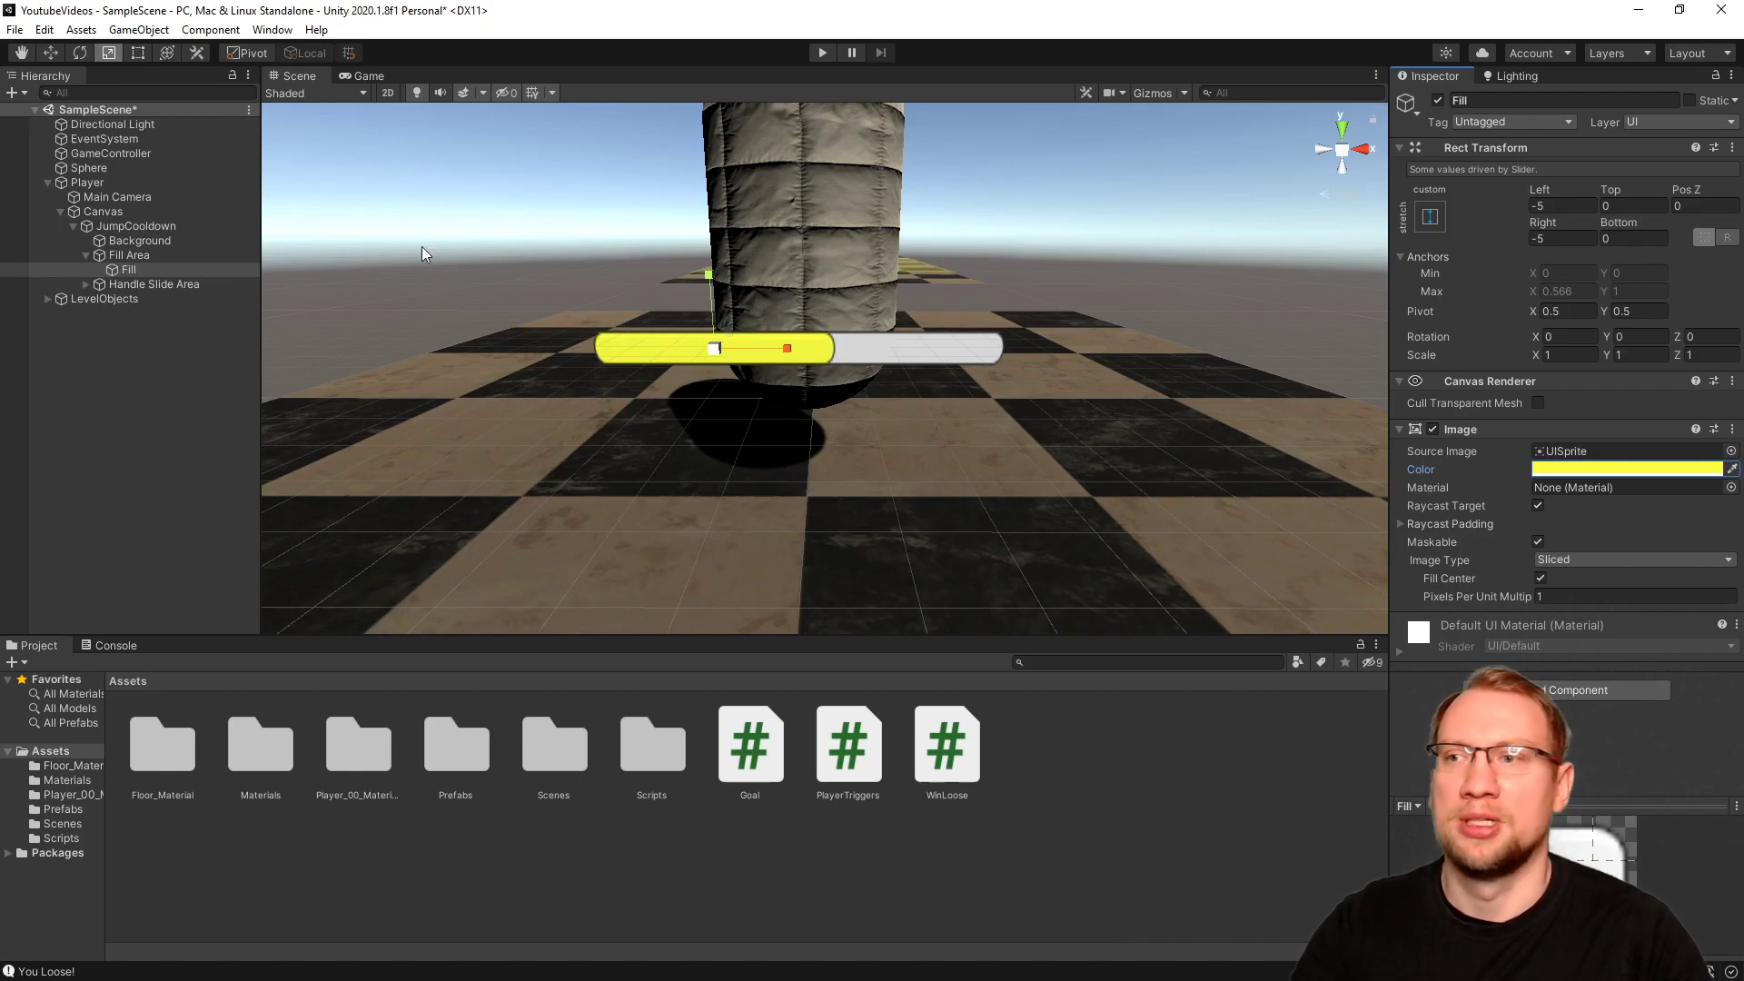
Lower the slider value to 0.349 and briefly toggle the white Background off and on.
left_click(116, 226)
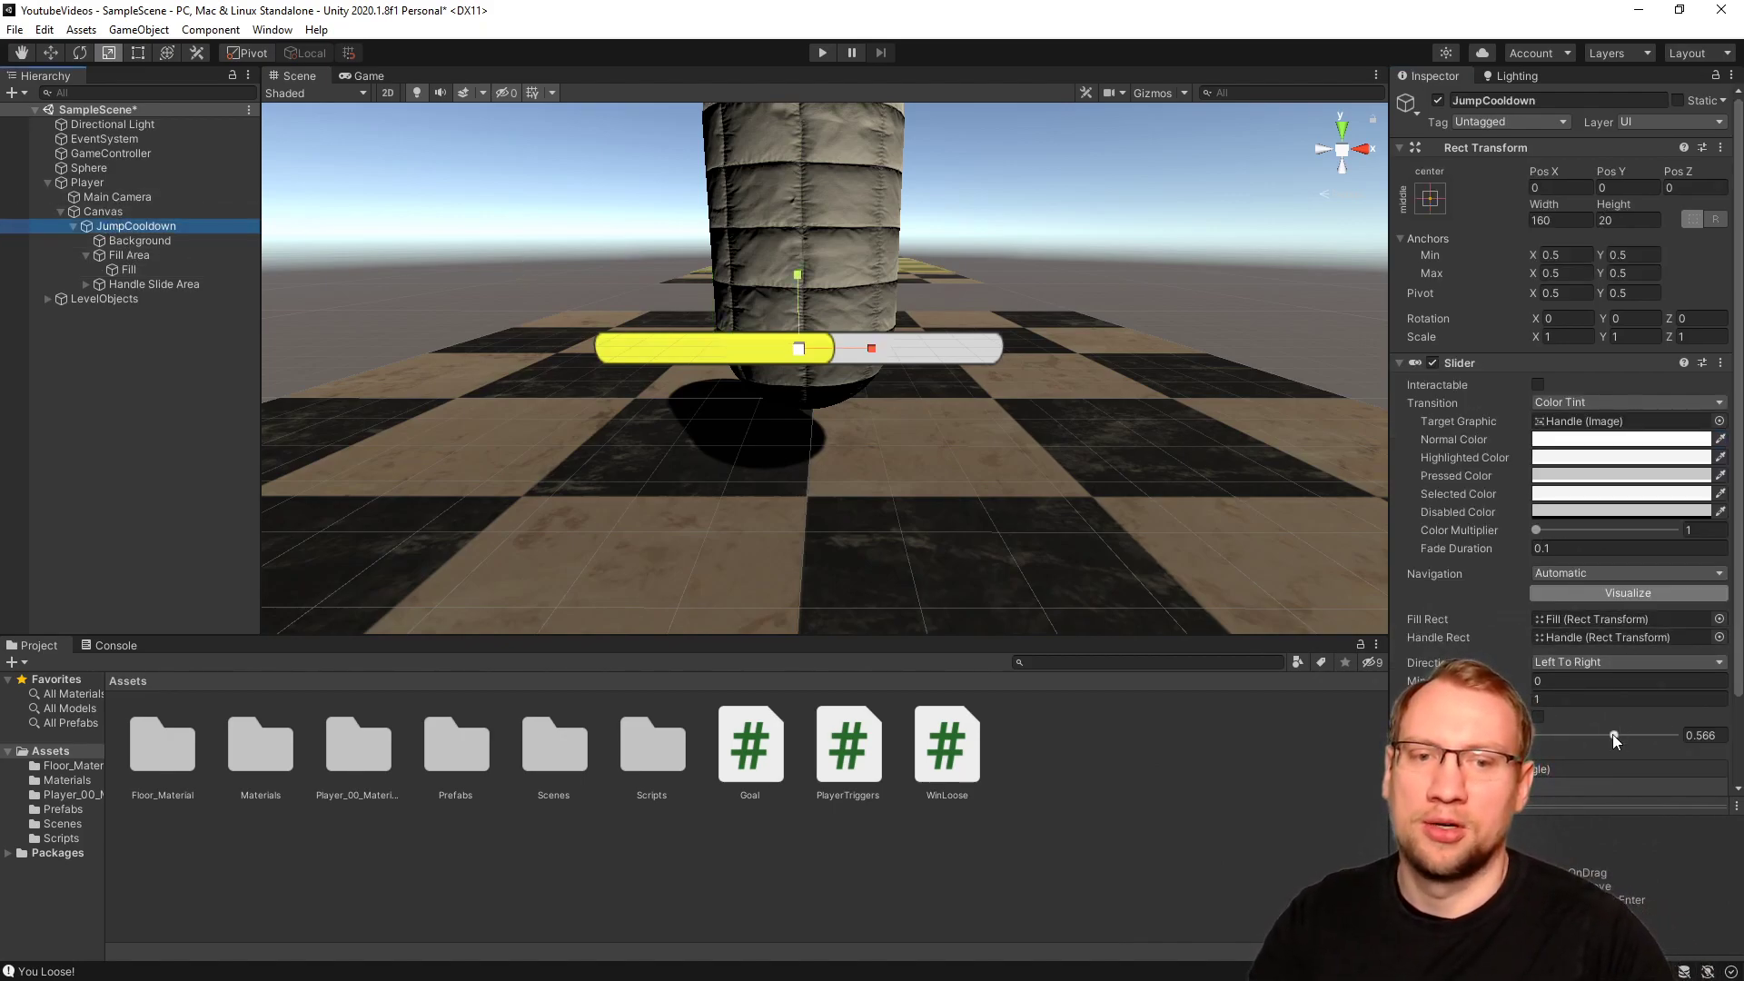
mouse_move(1611, 734)
left_mouse_down()
mouse_move(1657, 732)
mouse_move(1564, 730)
mouse_move(1671, 725)
mouse_move(1582, 716)
left_mouse_up()
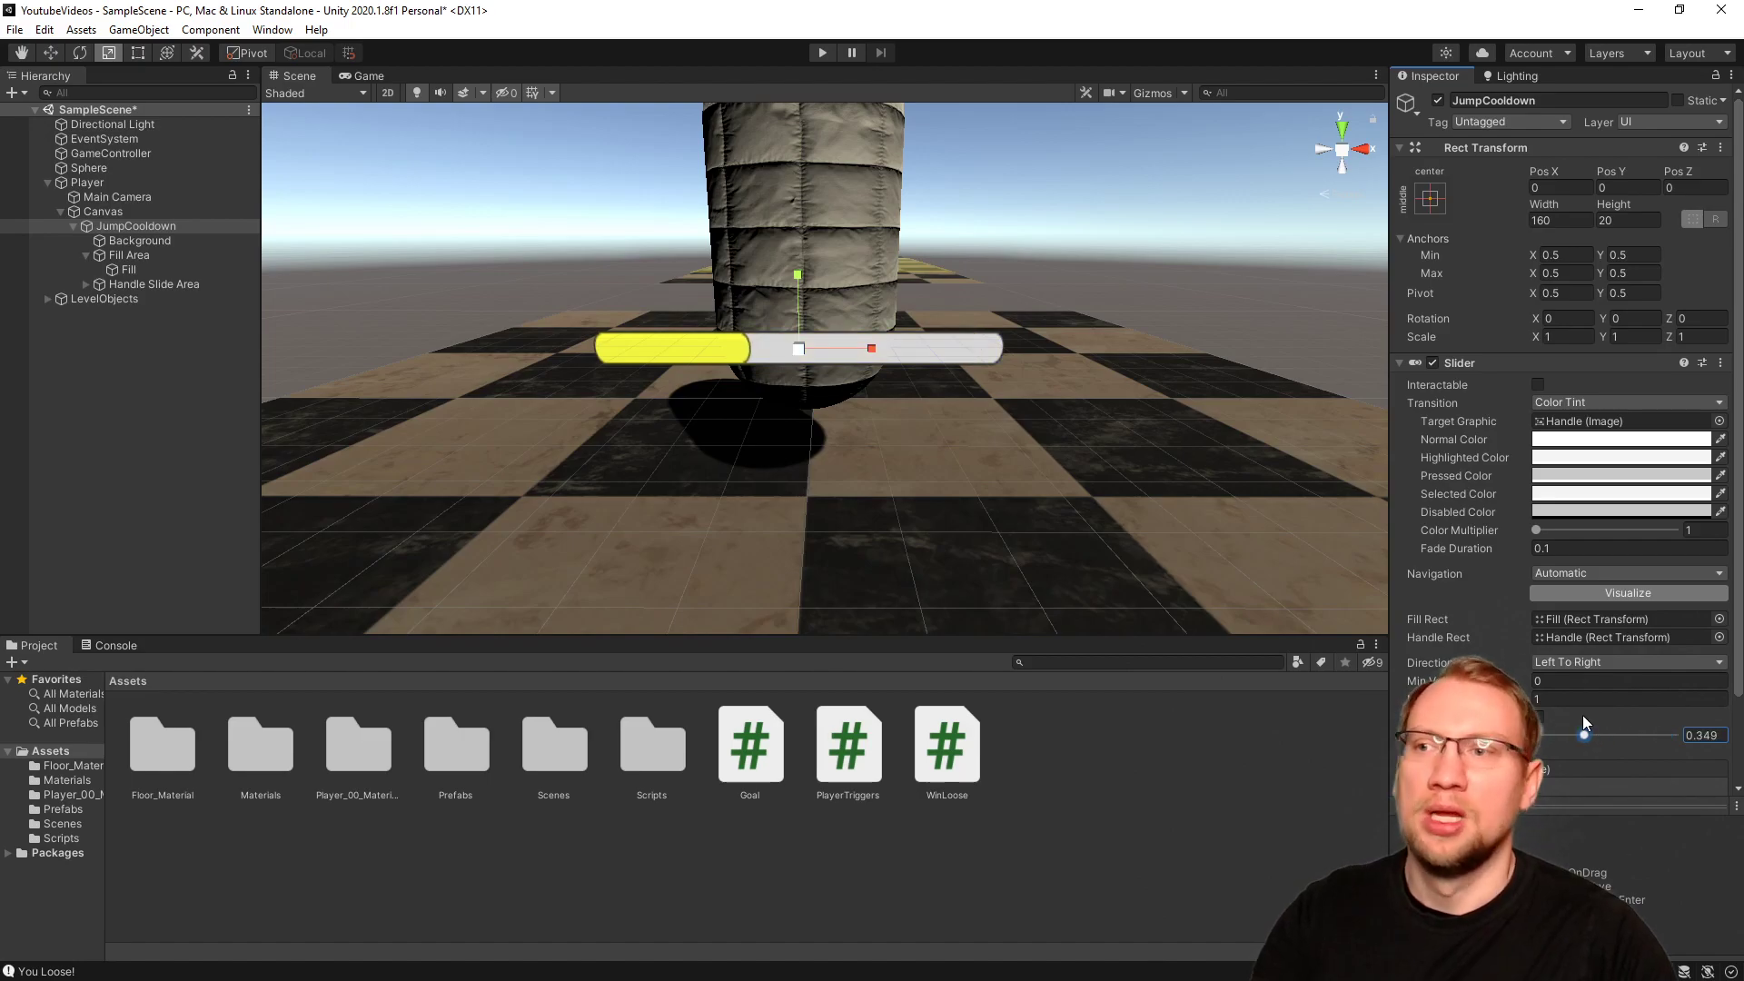
left_click(153, 242)
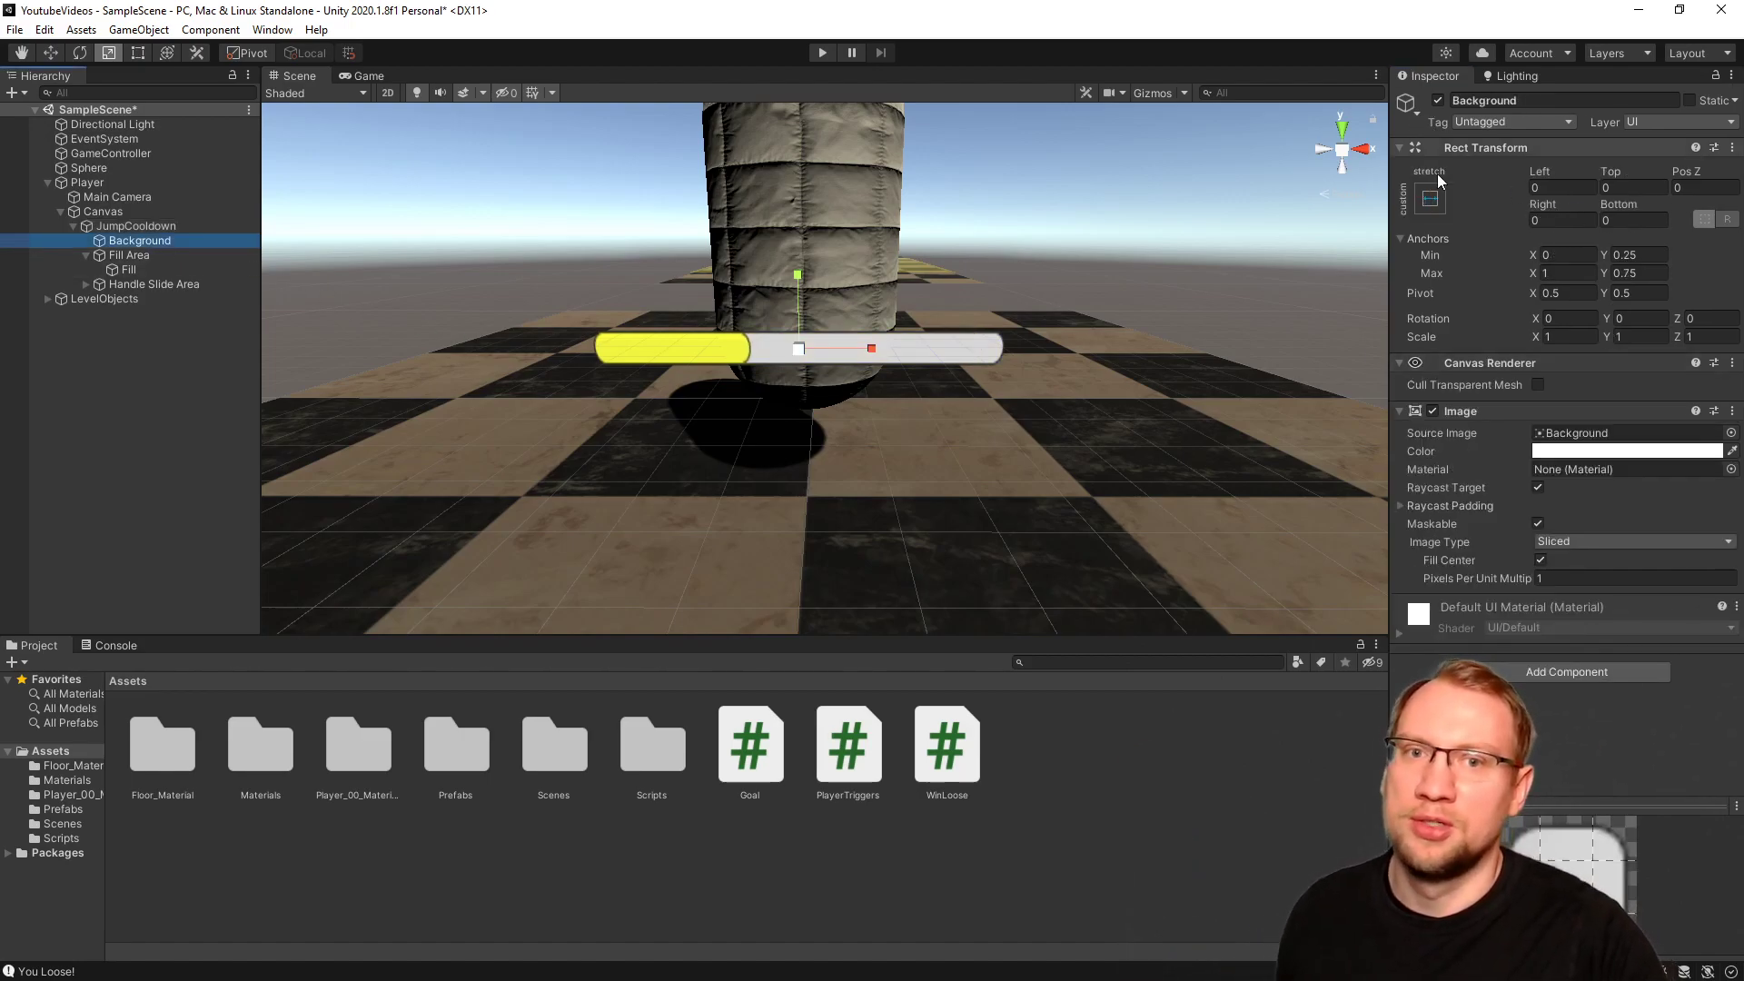
left_click(1432, 410)
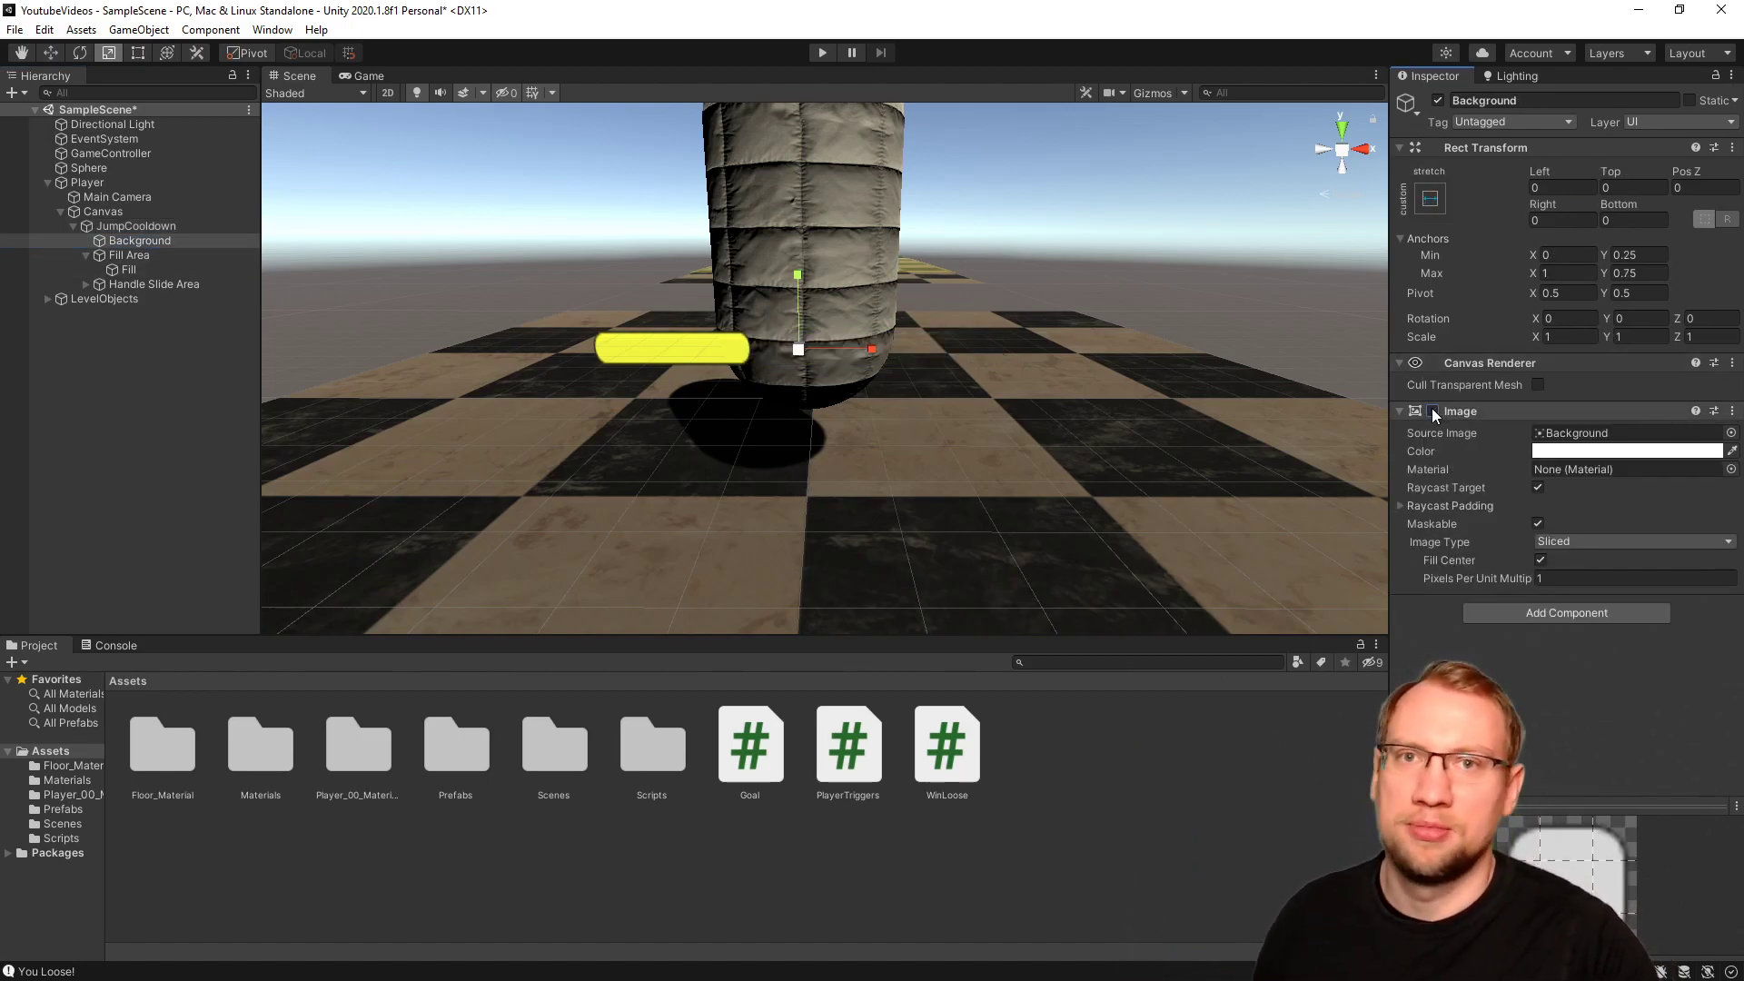
left_click(1432, 411)
Collapse the JumpCooldown hierarchy and save the scene through File > Save.
left_click(111, 367)
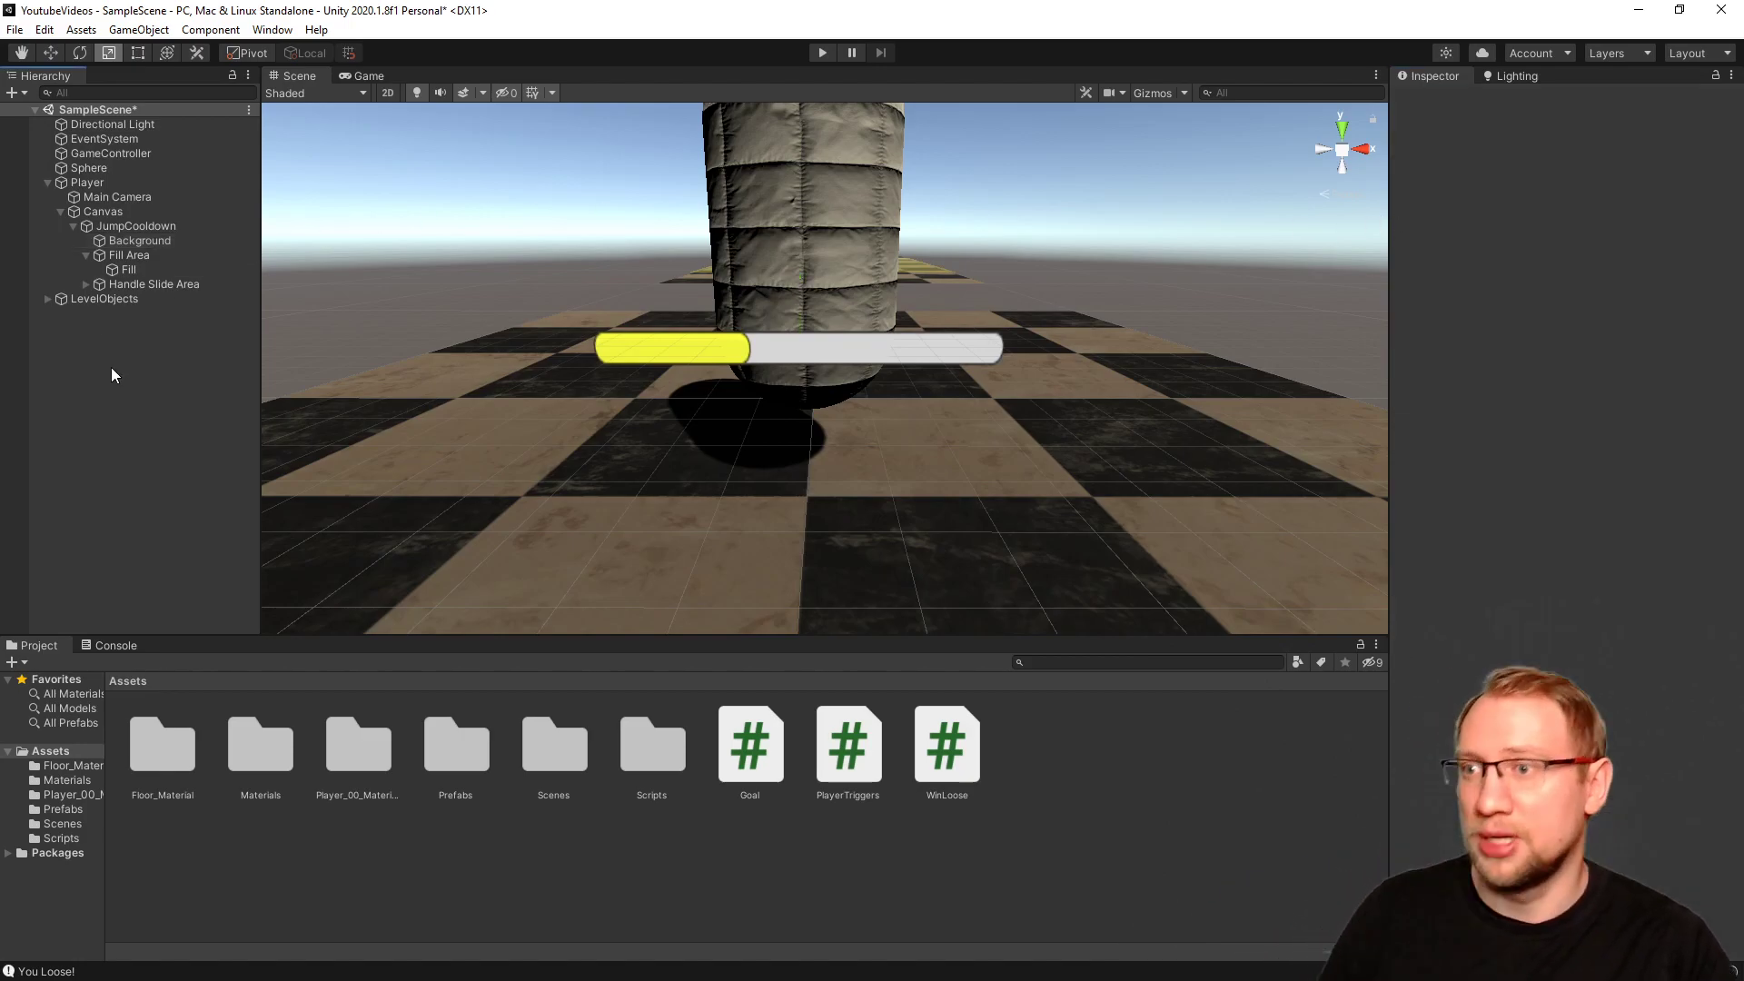
left_click(73, 226)
left_click(65, 211)
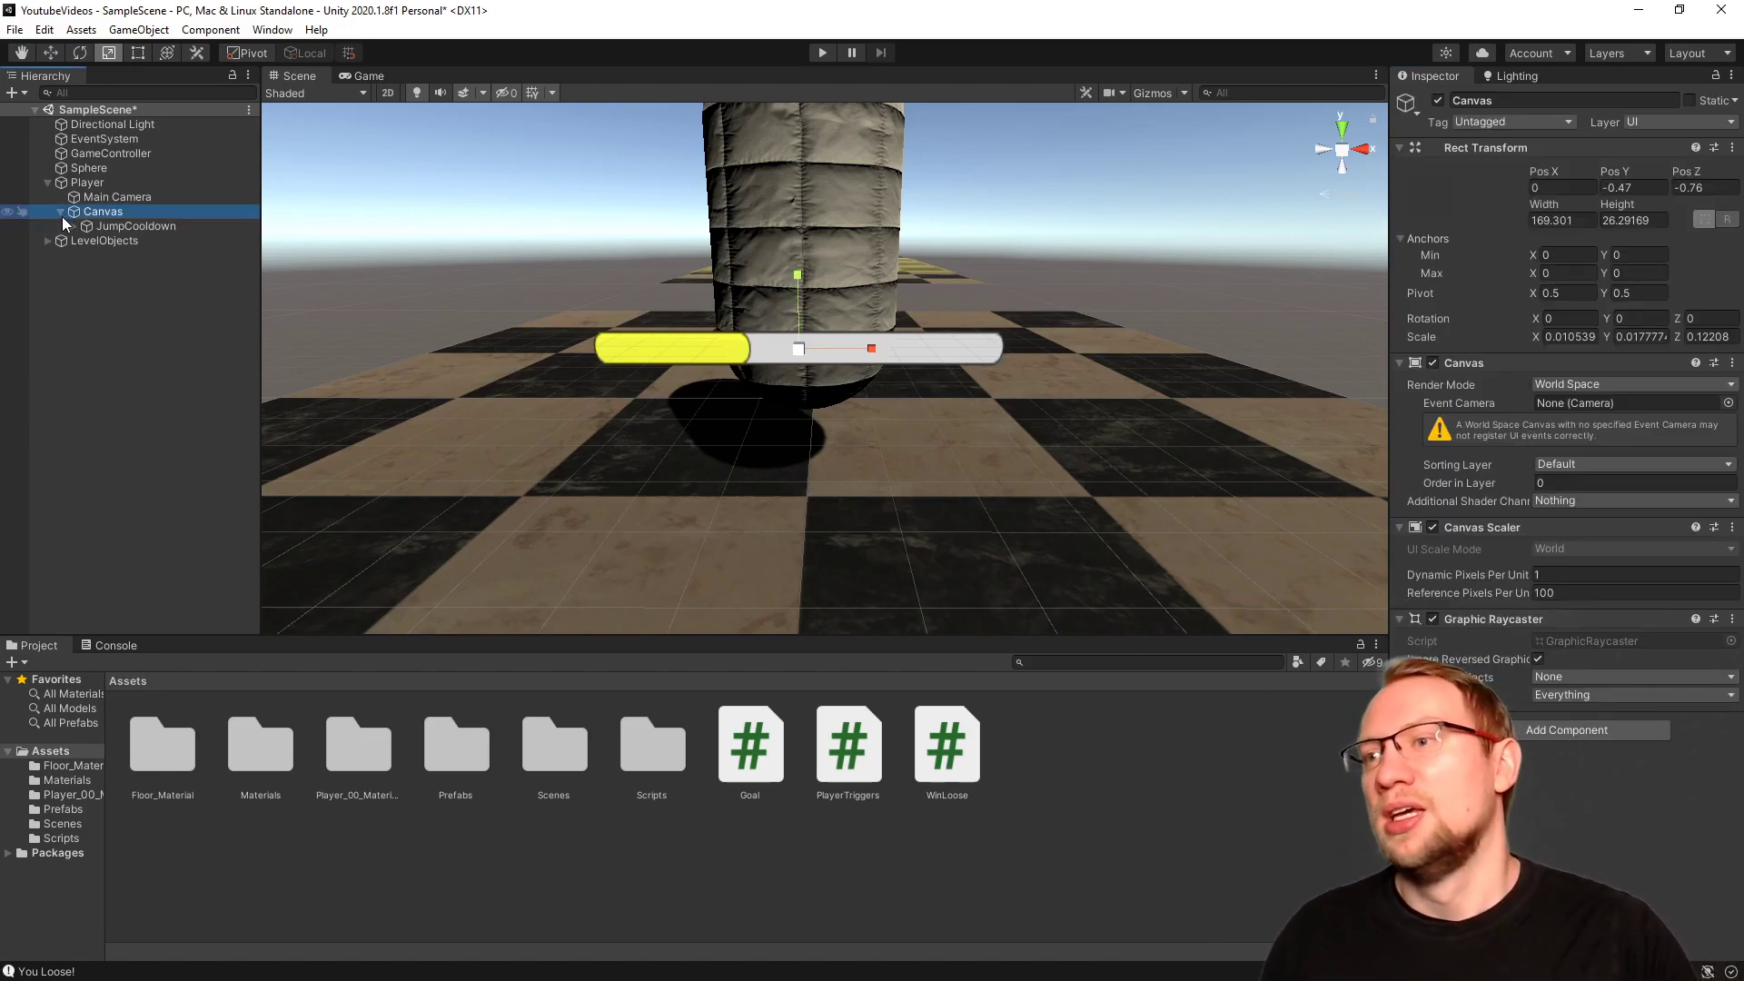
left_click(145, 334)
left_click(15, 29)
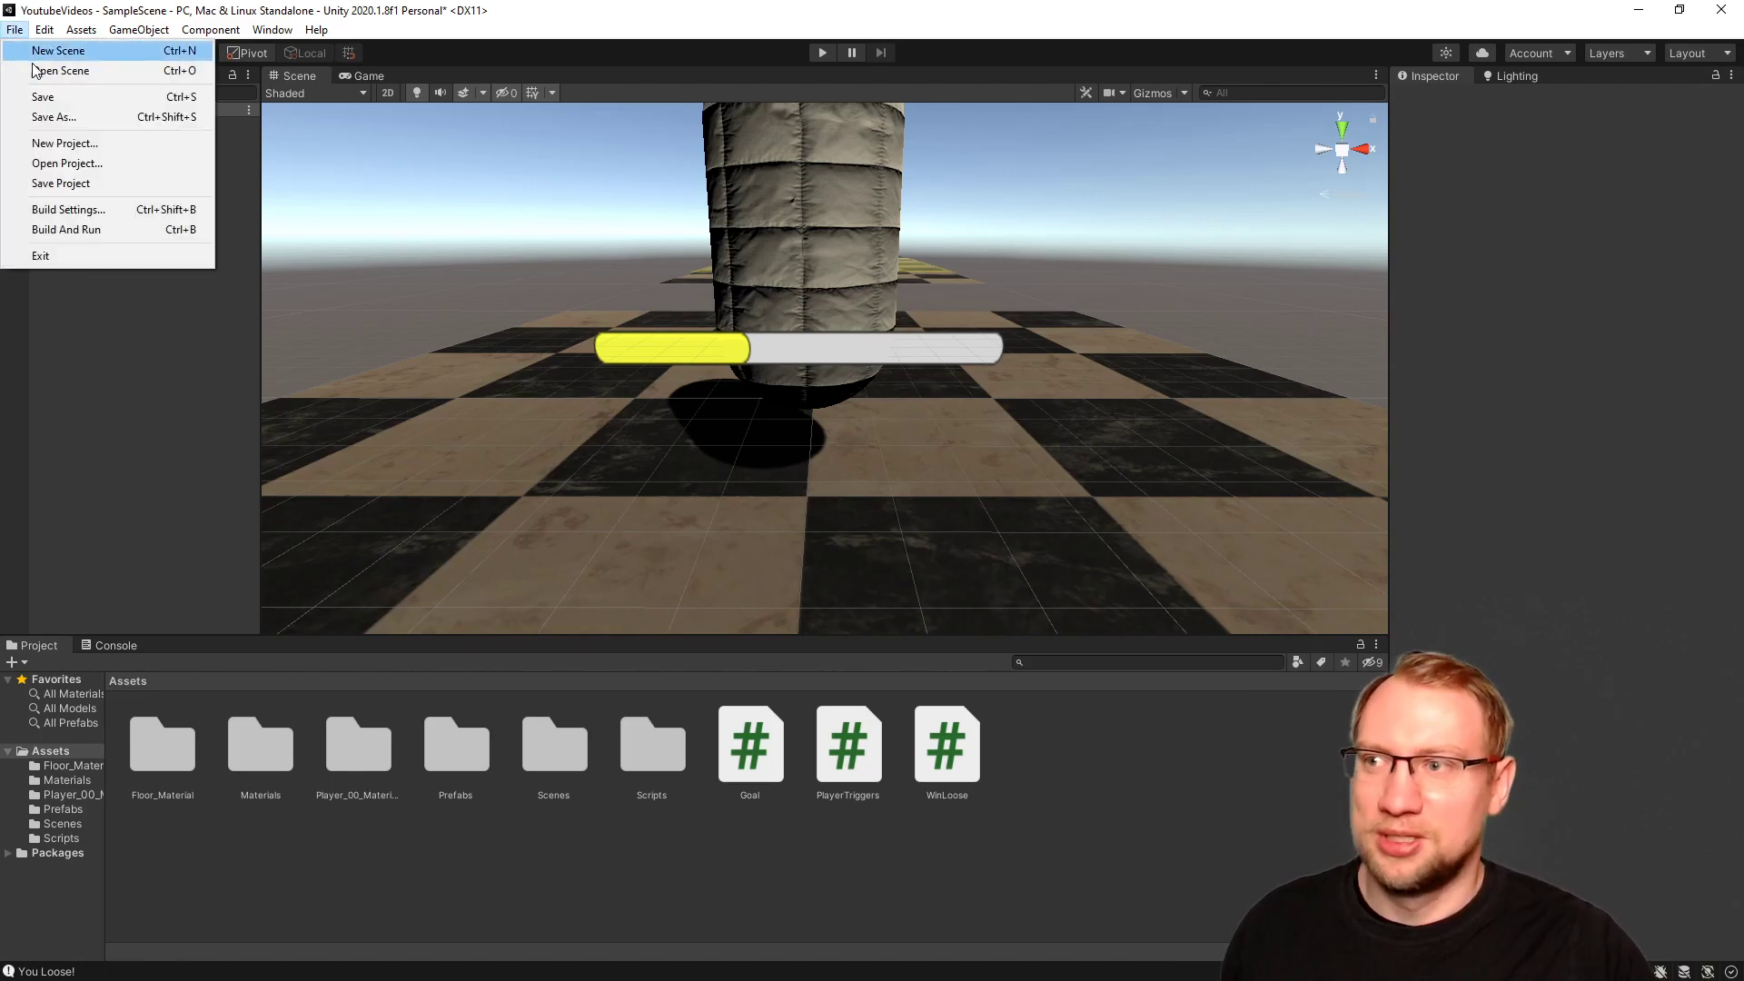
left_click(54, 96)
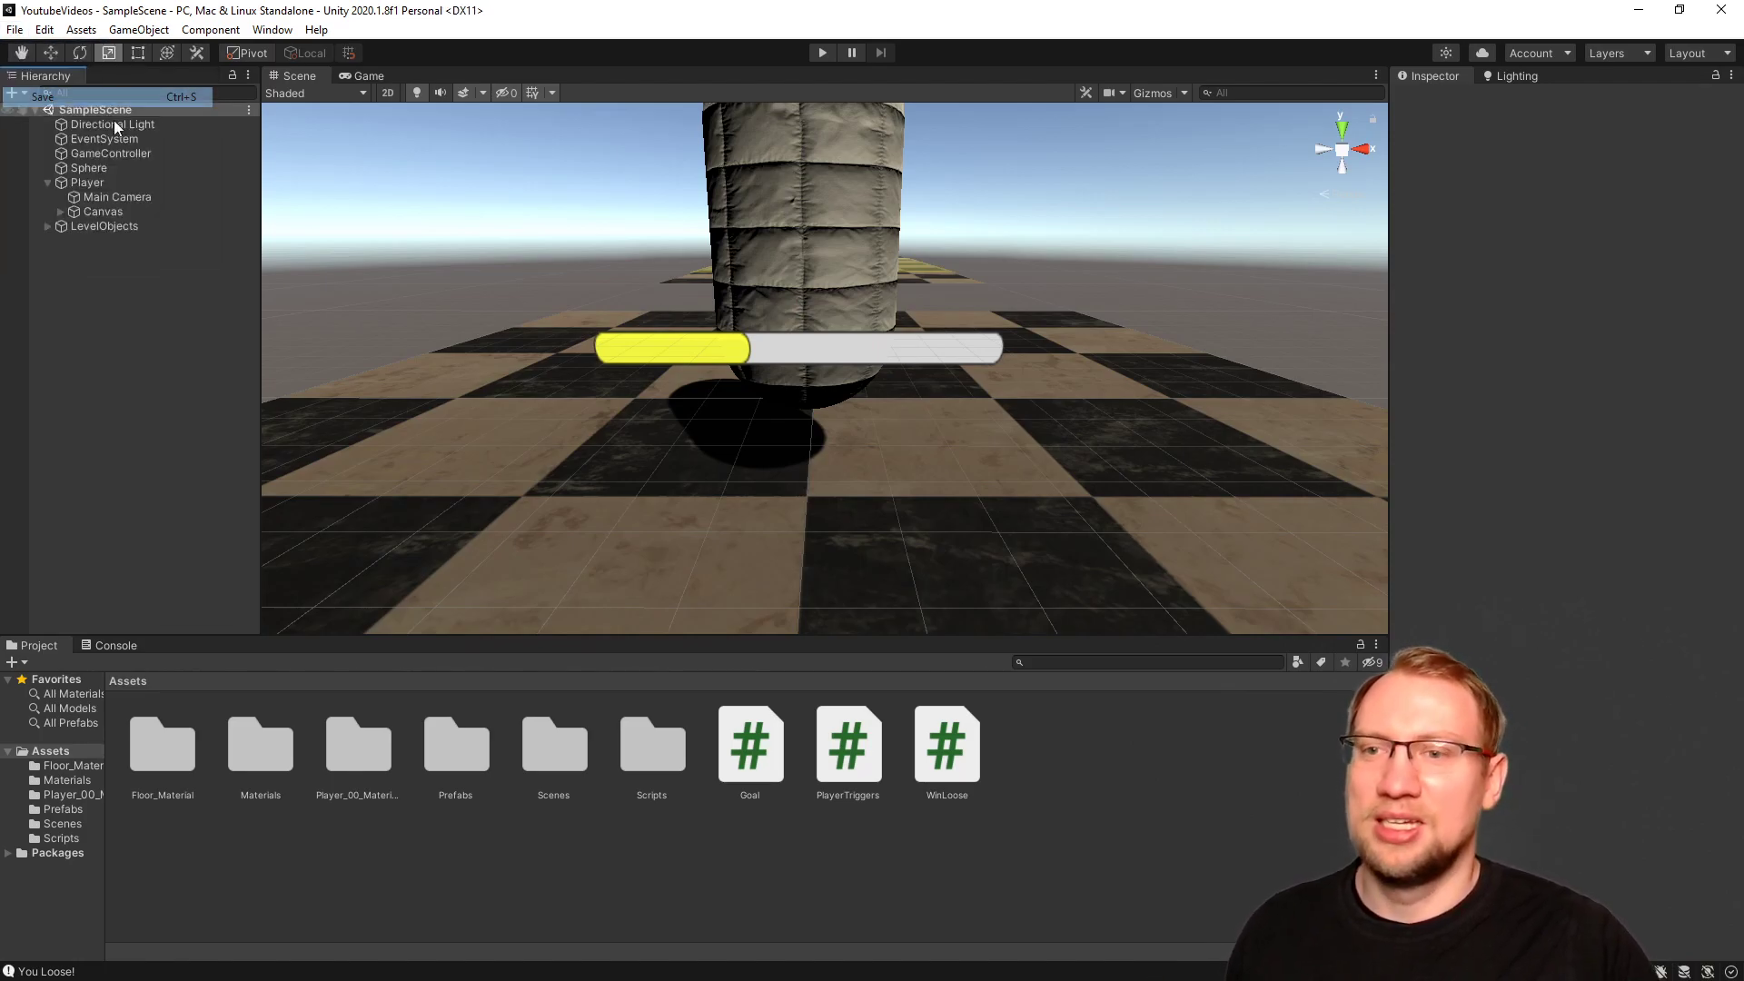
Reselect the JumpCooldown slider under Canvas, then select the Player object.
left_click(134, 210)
left_click(60, 212)
left_click(100, 226)
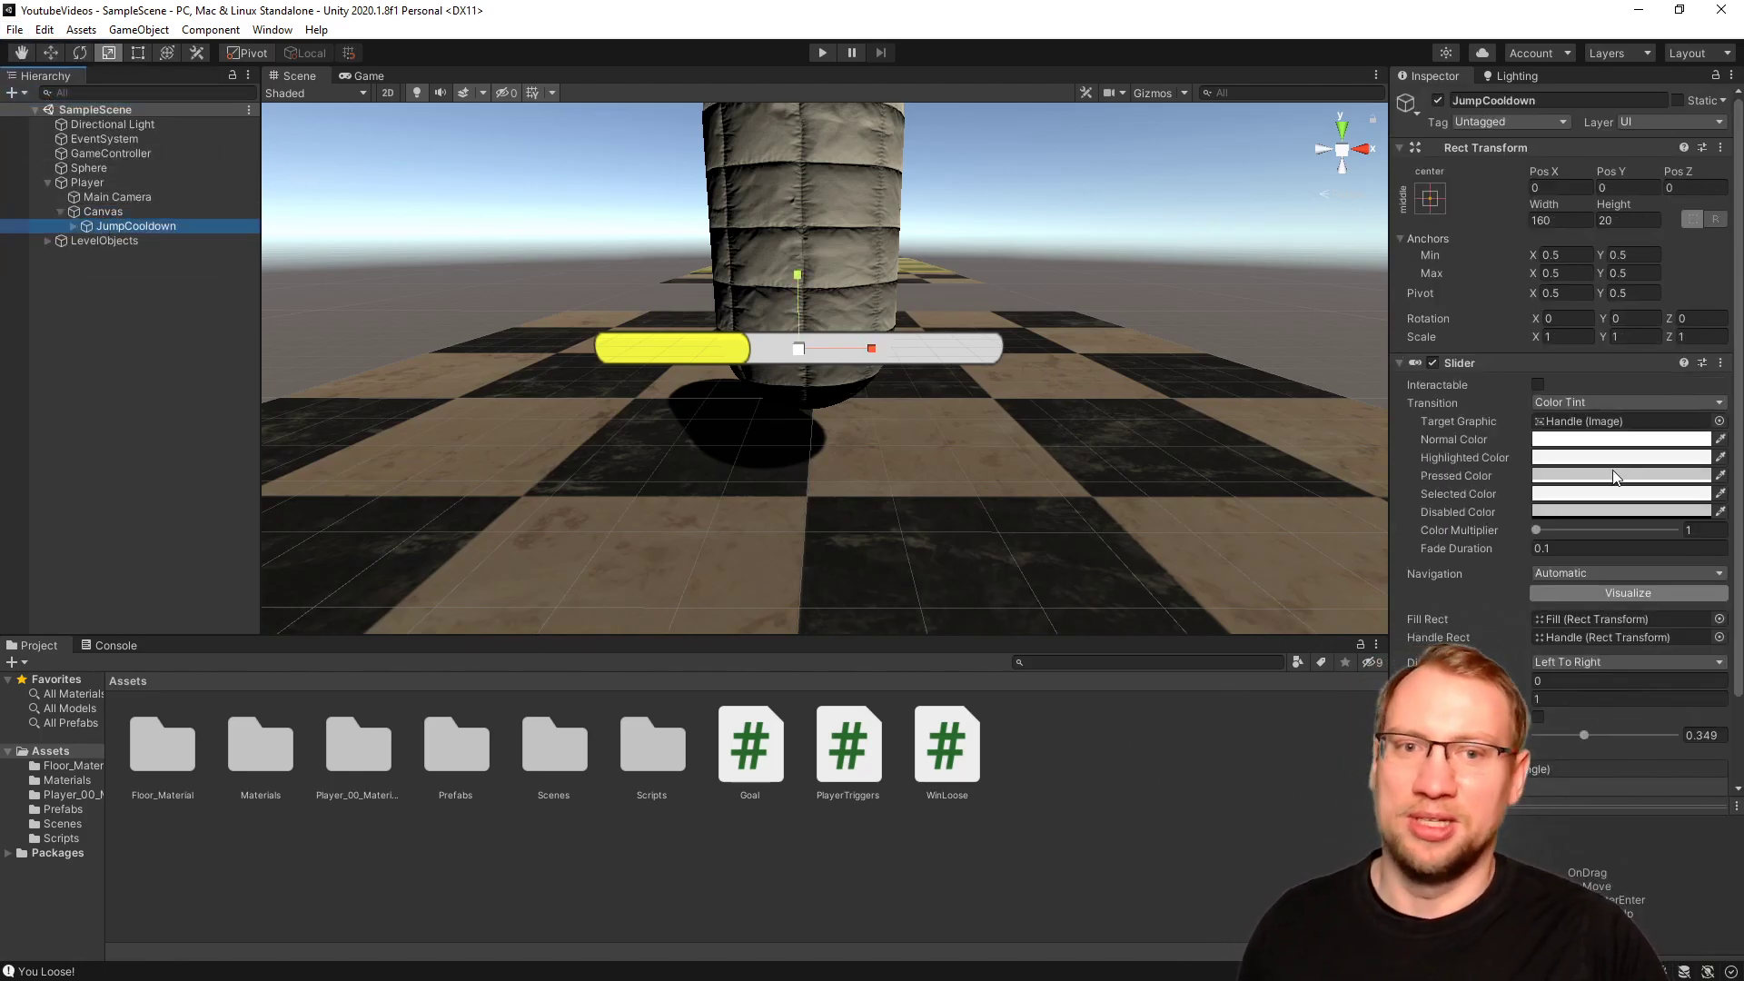
scroll(1608, 517, "down", 3)
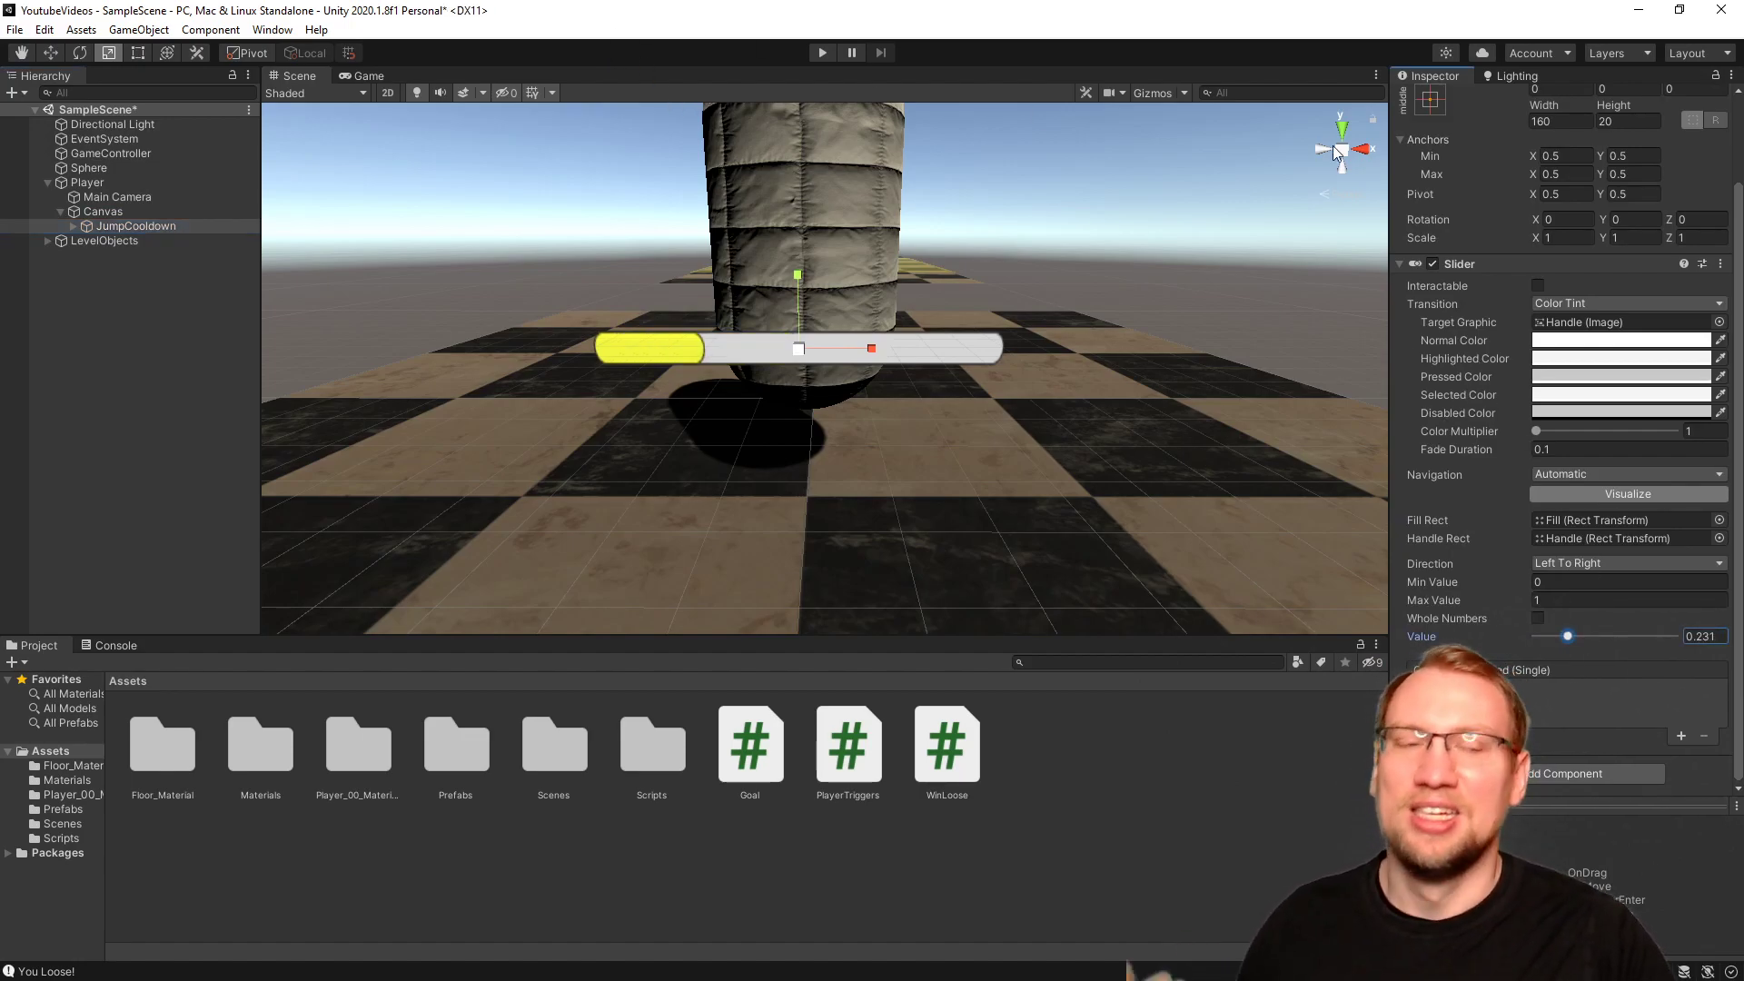
left_click(99, 182)
Open PlayerMovement in Visual Studio and delete the existing UnityEngine.UI using line.
double_click(1589, 337)
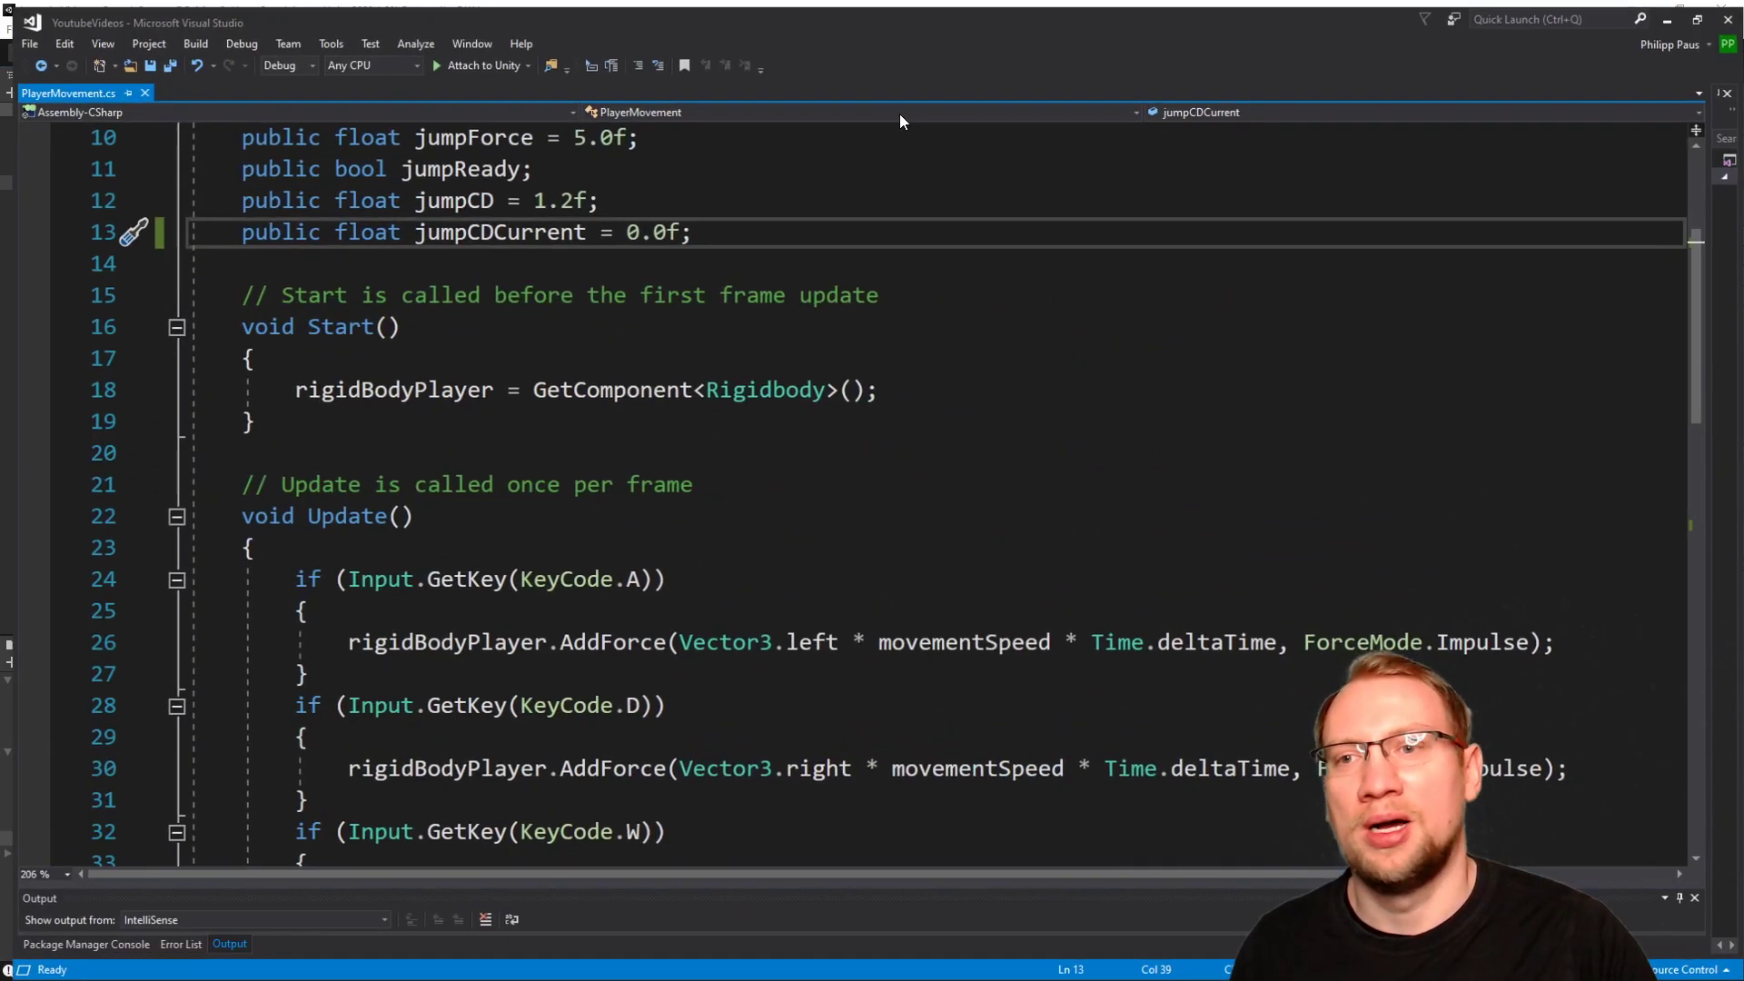
scroll(615, 384, "up", 3)
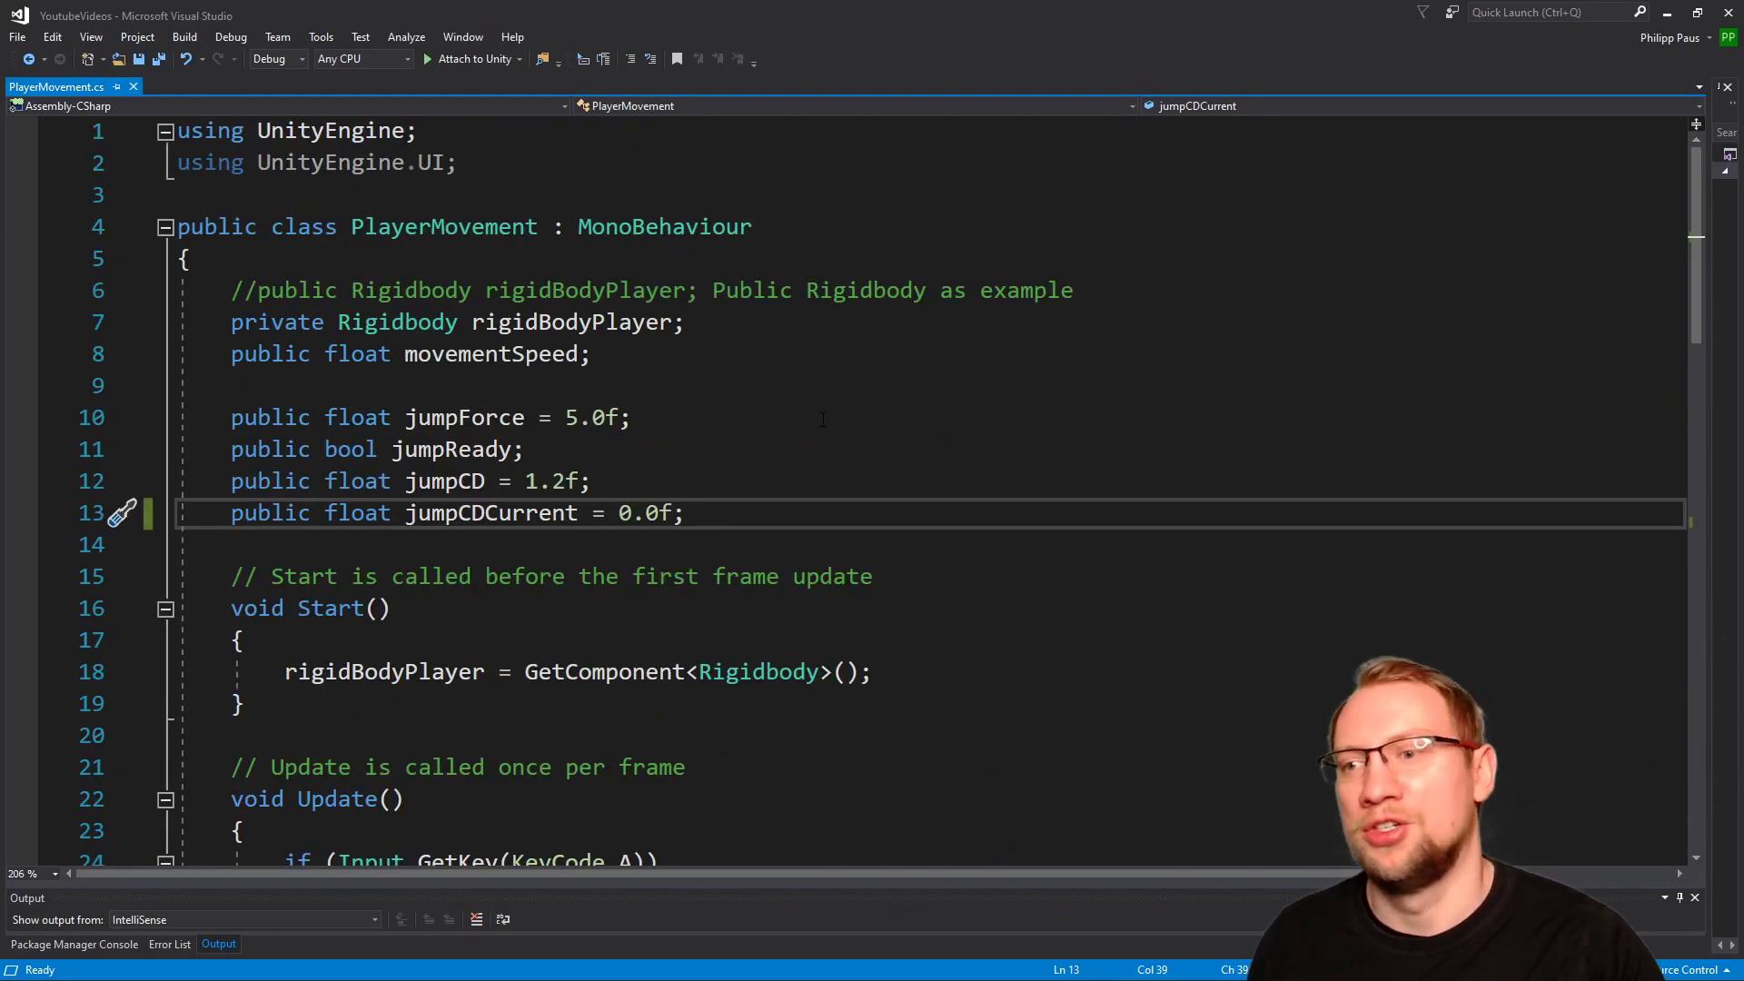
scroll(821, 420, "down", 10)
scroll(808, 445, "up", 10)
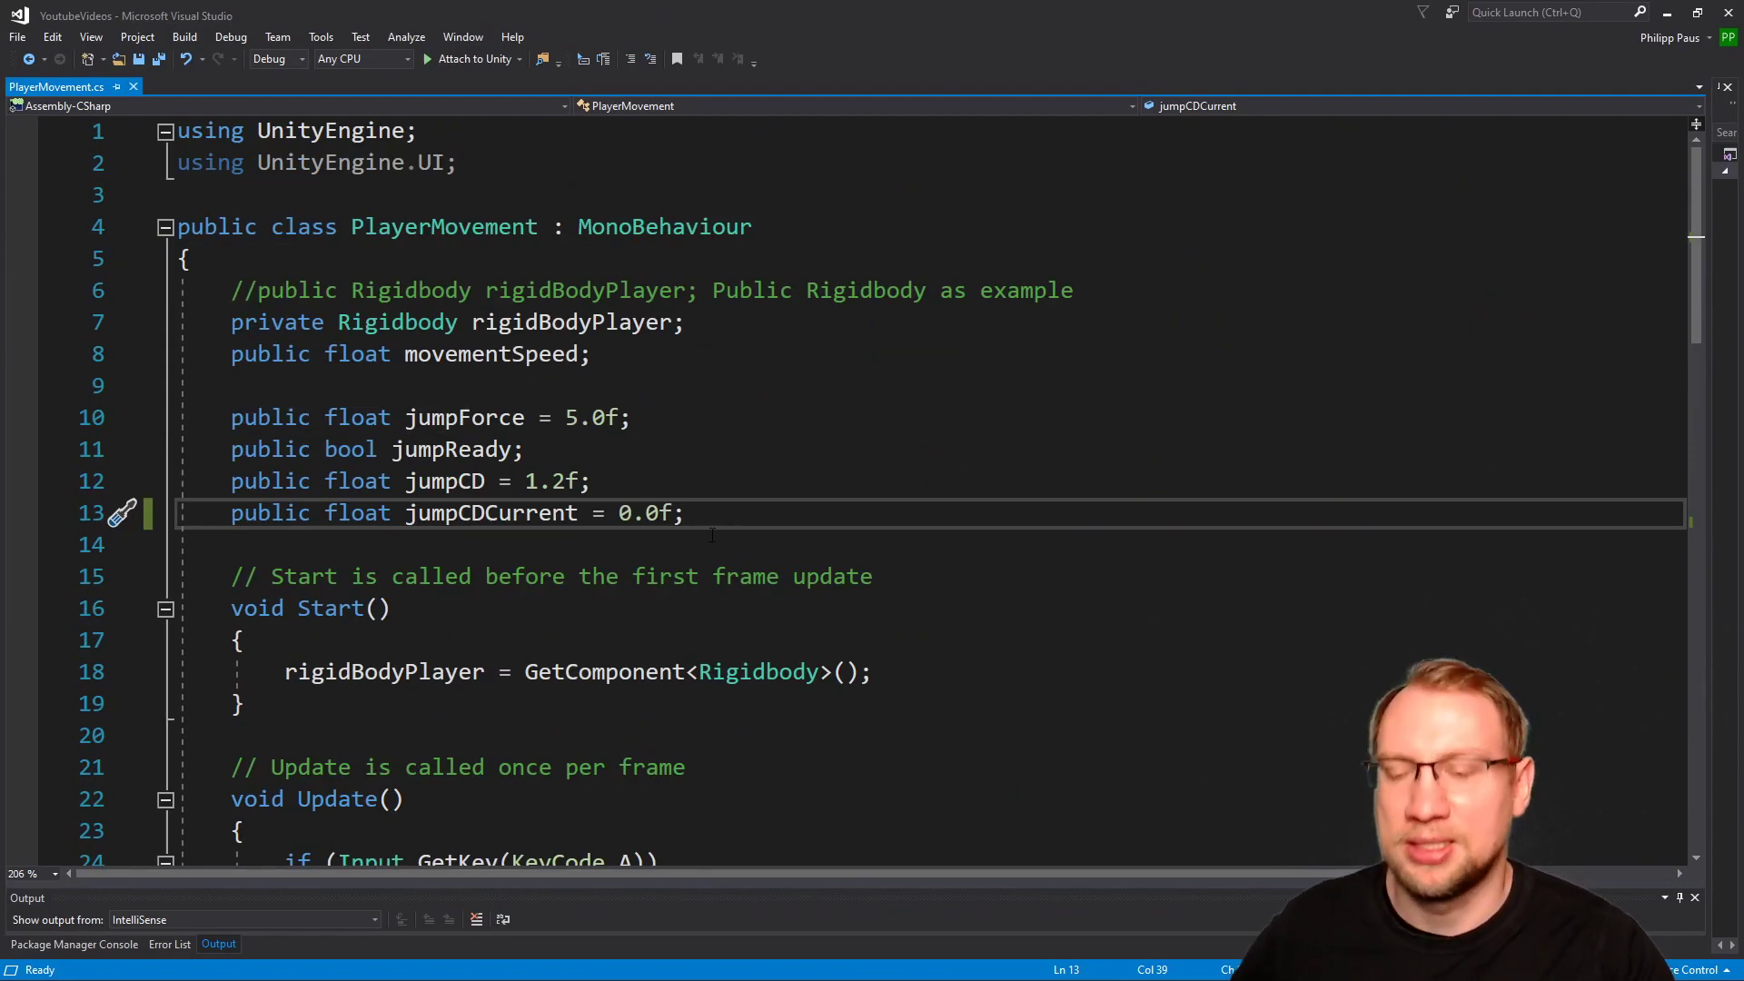
left_click(490, 164)
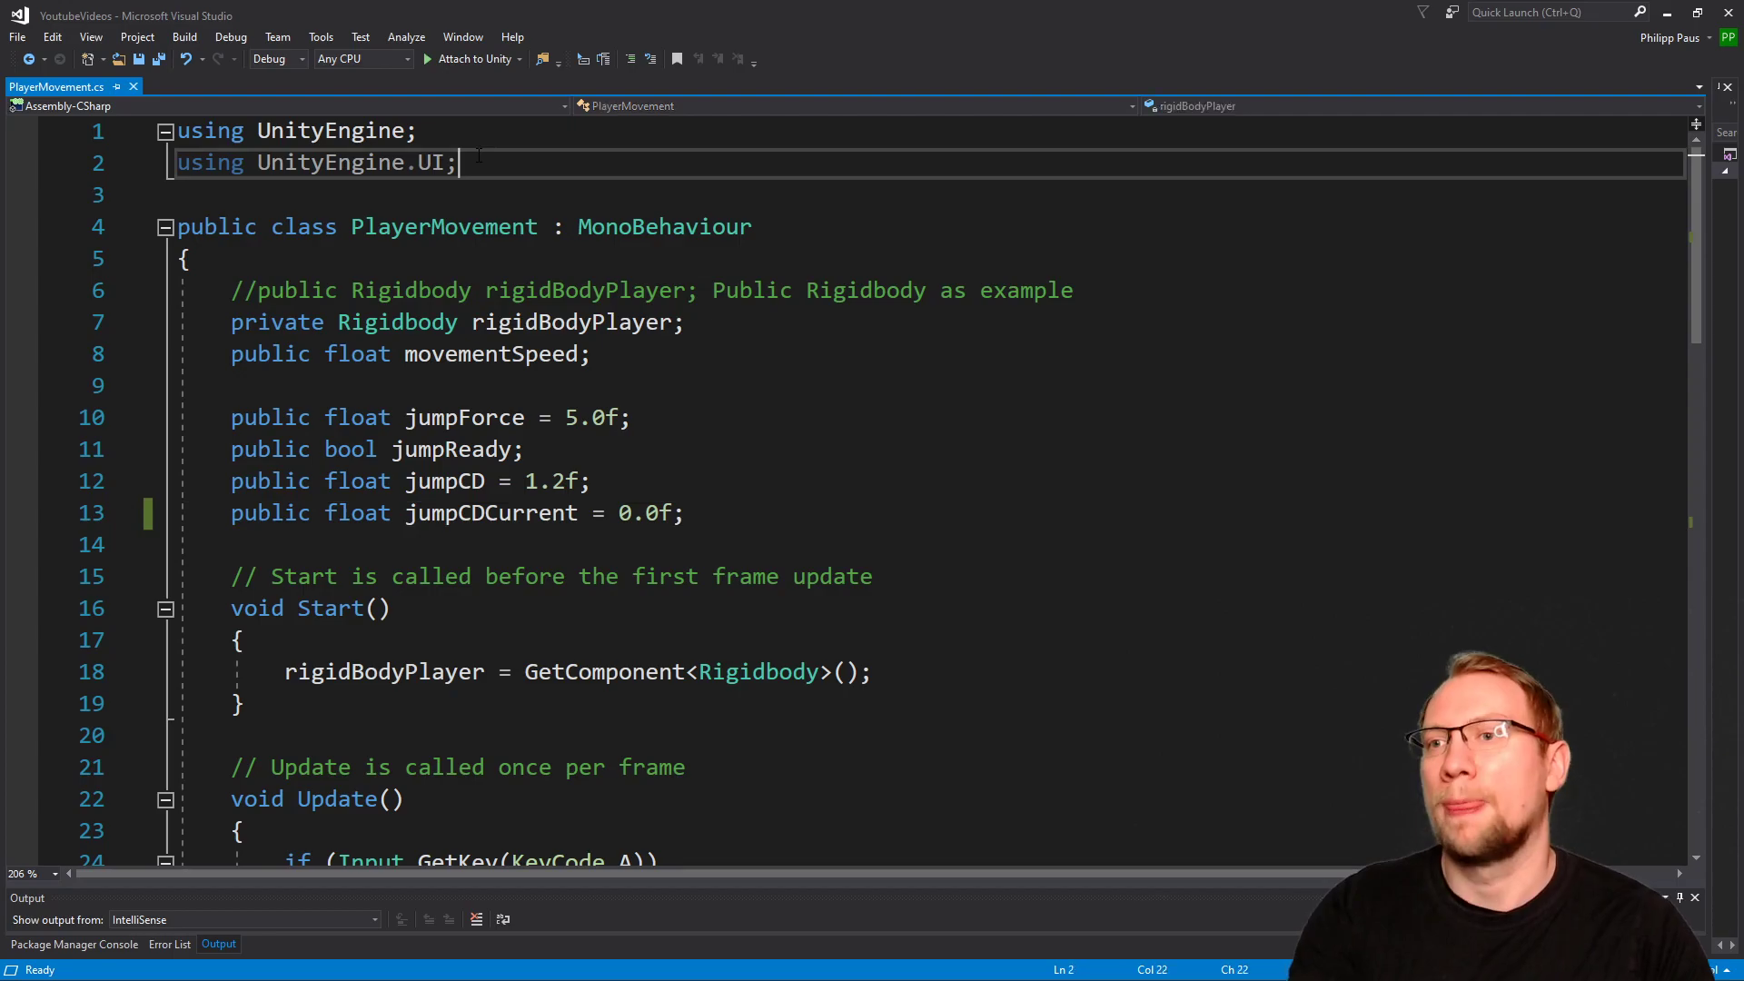
key("shift+Up")
key("BackSpace")
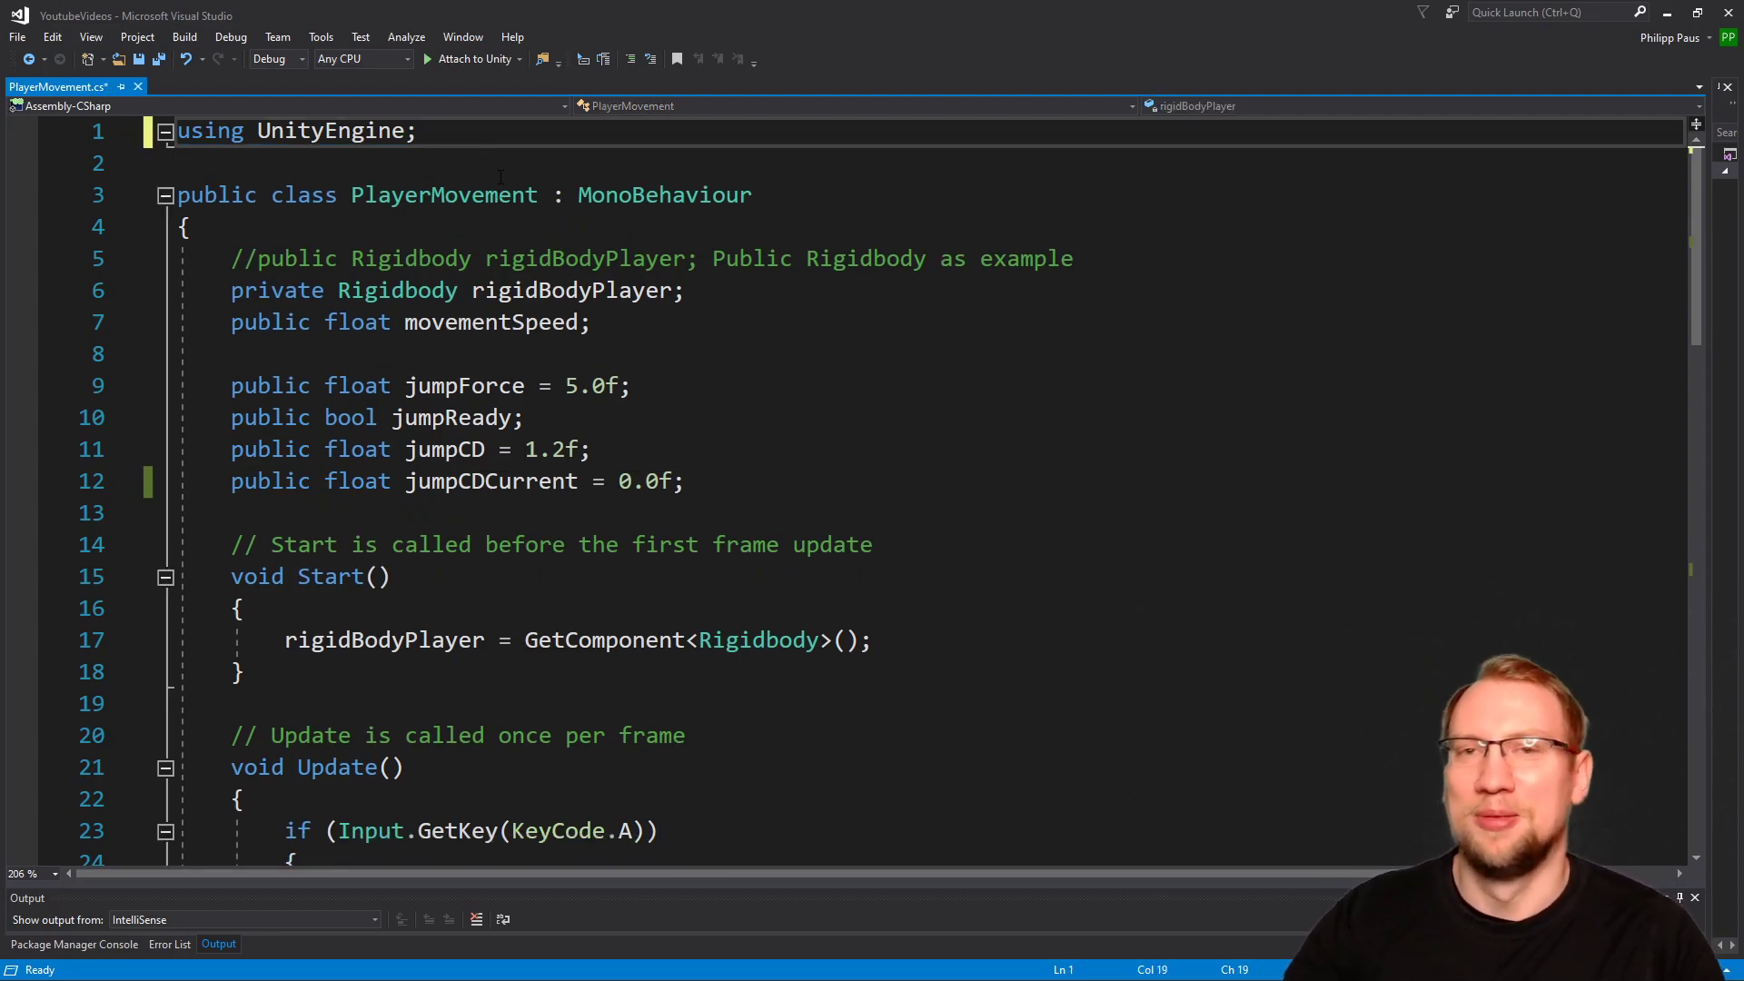
Begin a 'public slide' field under jumpCDCurrent and add 'using UnityEngine.UI;' at the top.
left_click(771, 482)
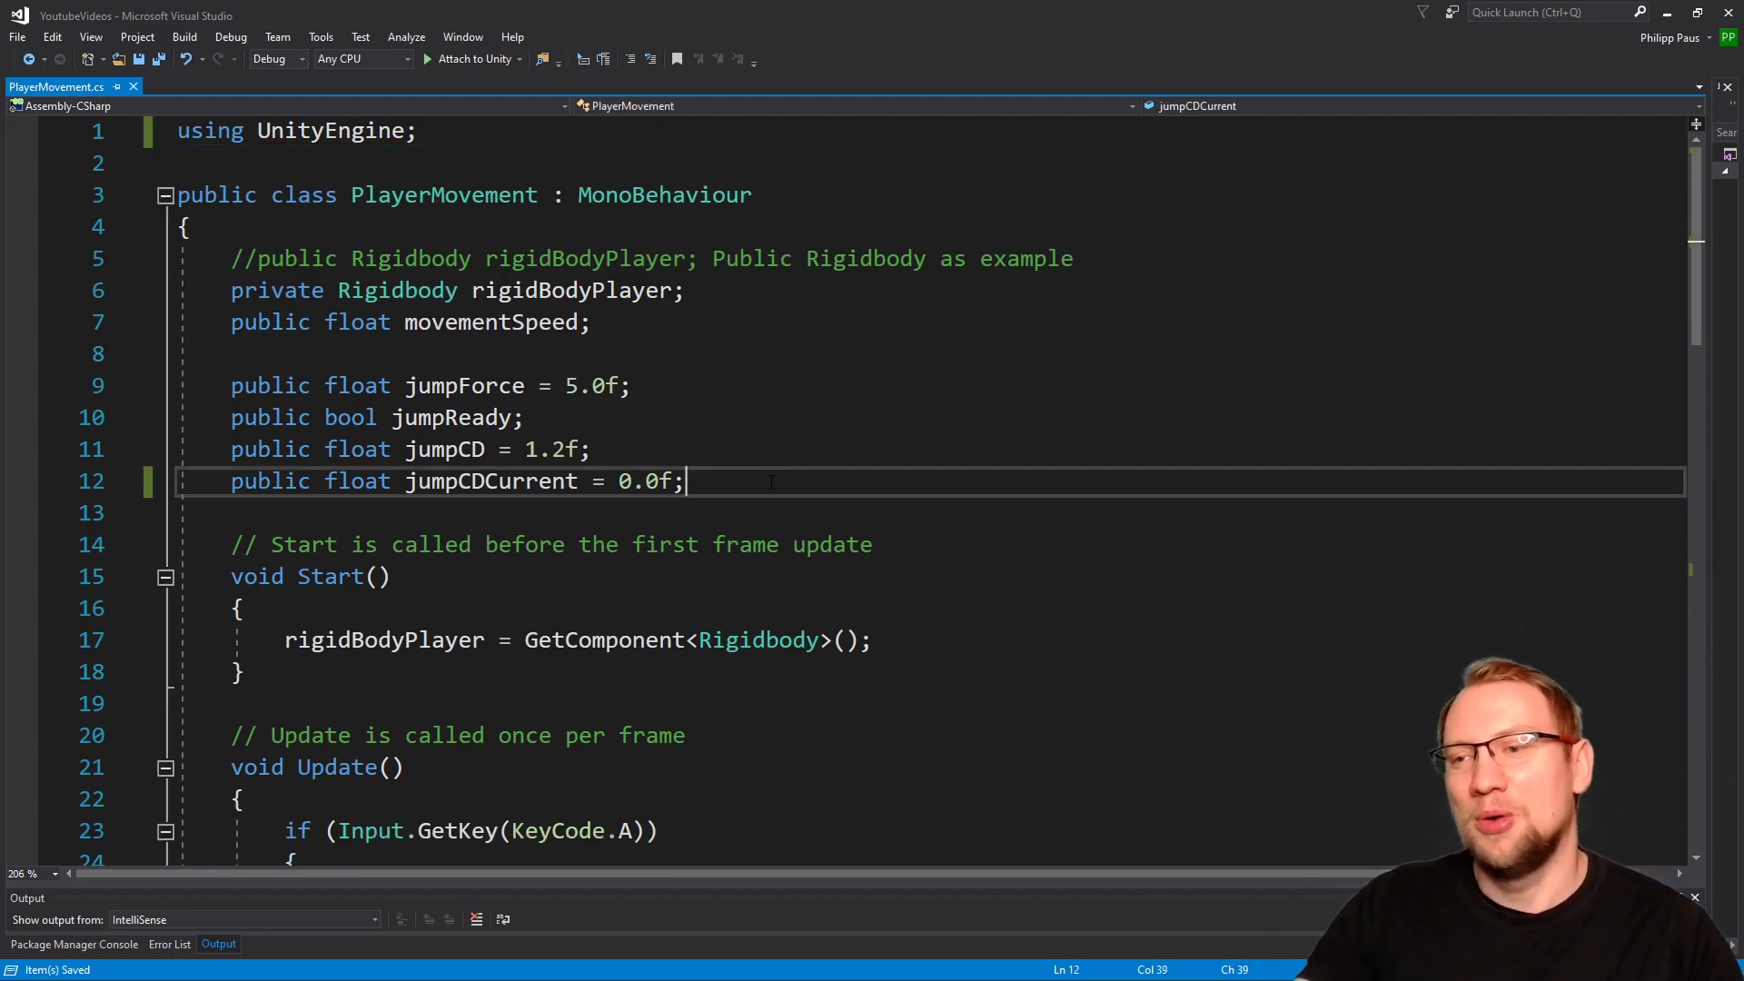
key("Return")
type("publ")
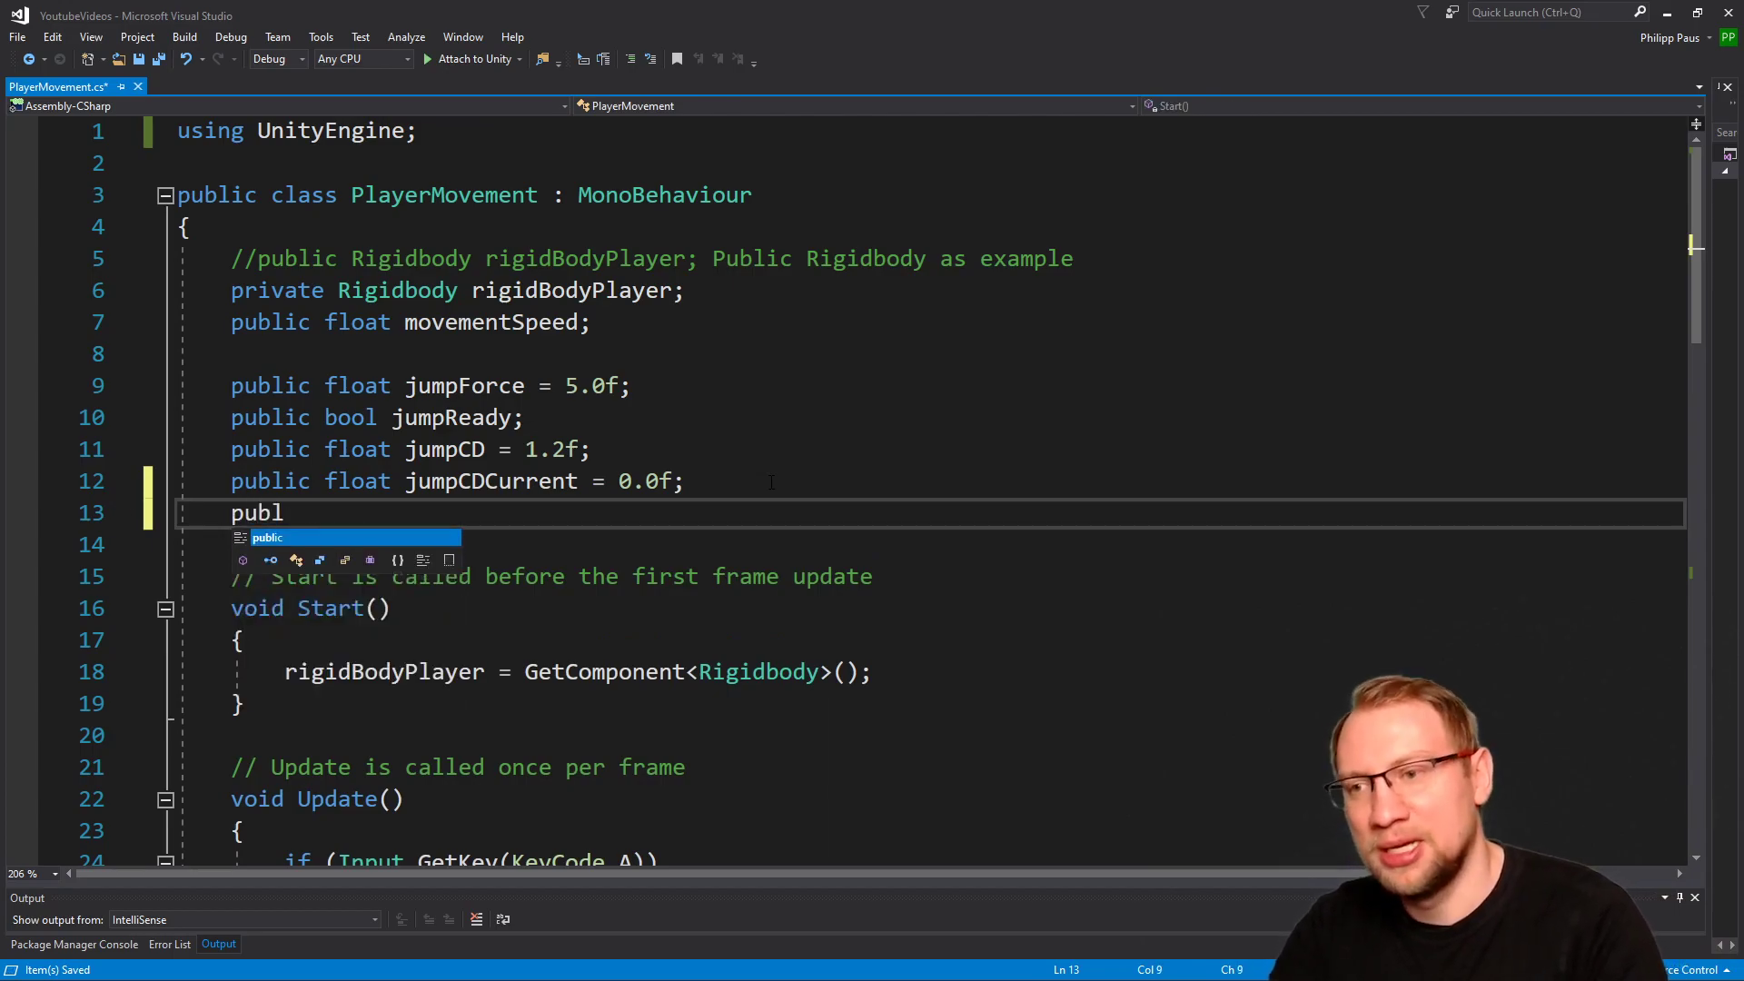
type("ic slider")
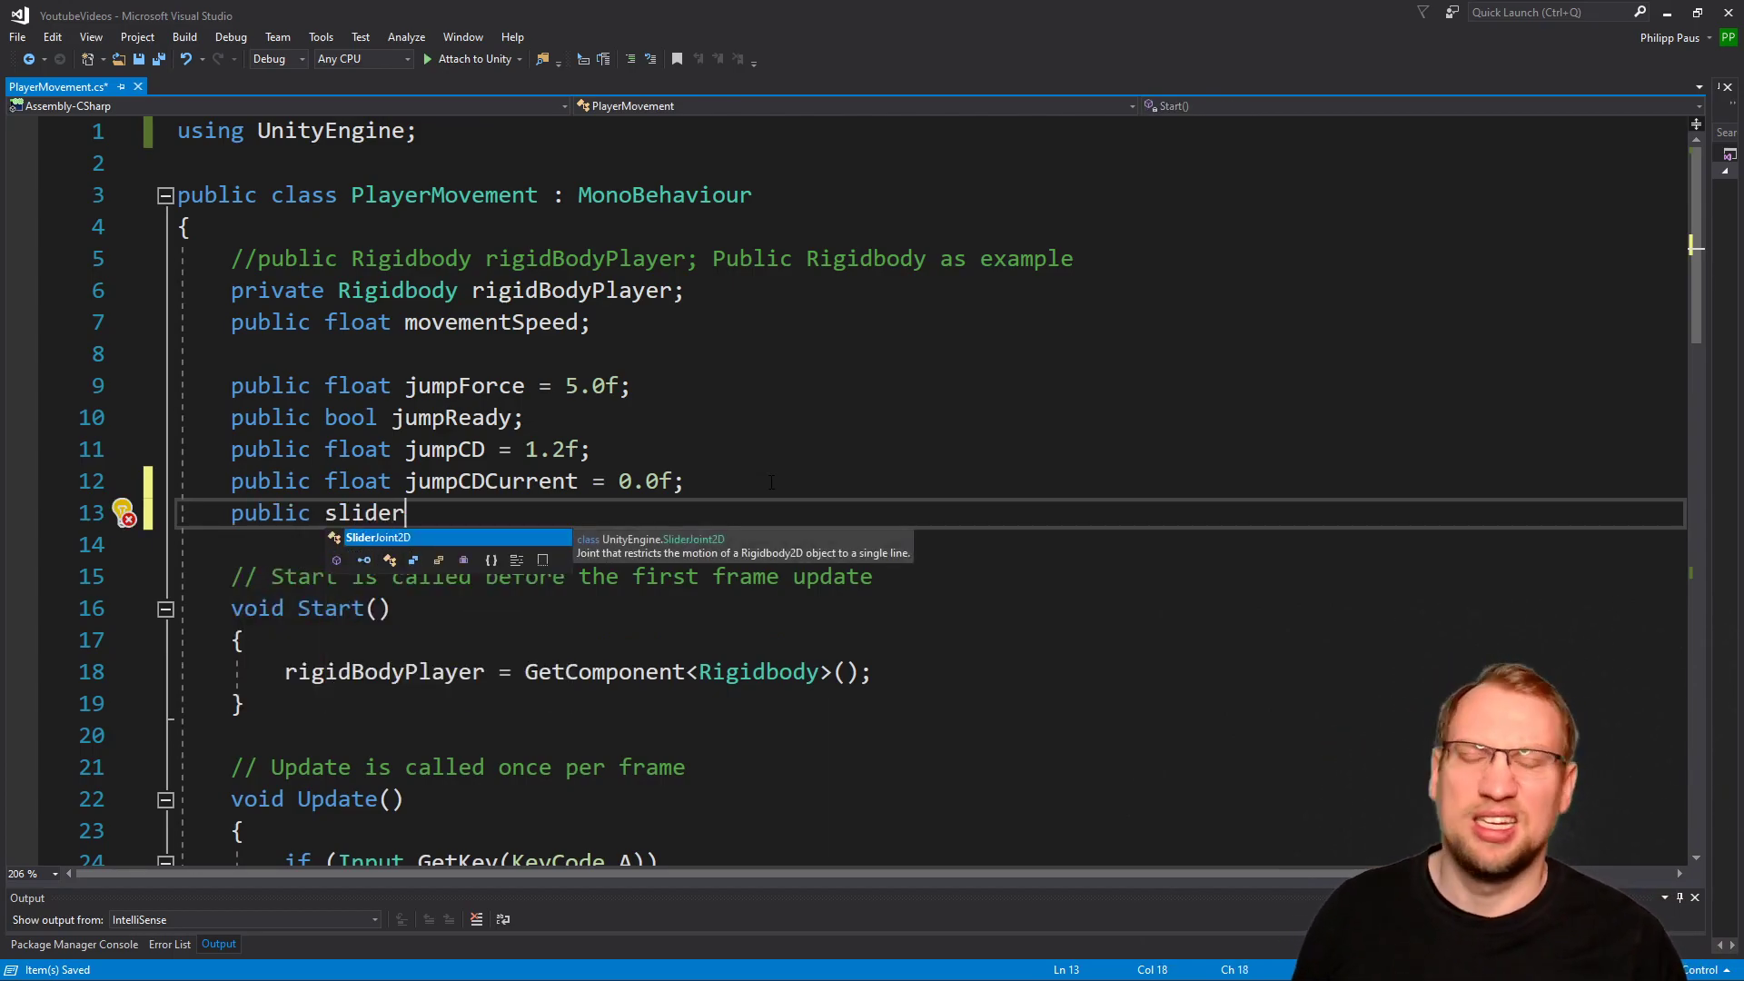
left_click_drag(487, 130, 40, 106)
key("ctrl+c")
left_click(466, 134)
key("Return")
key("ctrl+v")
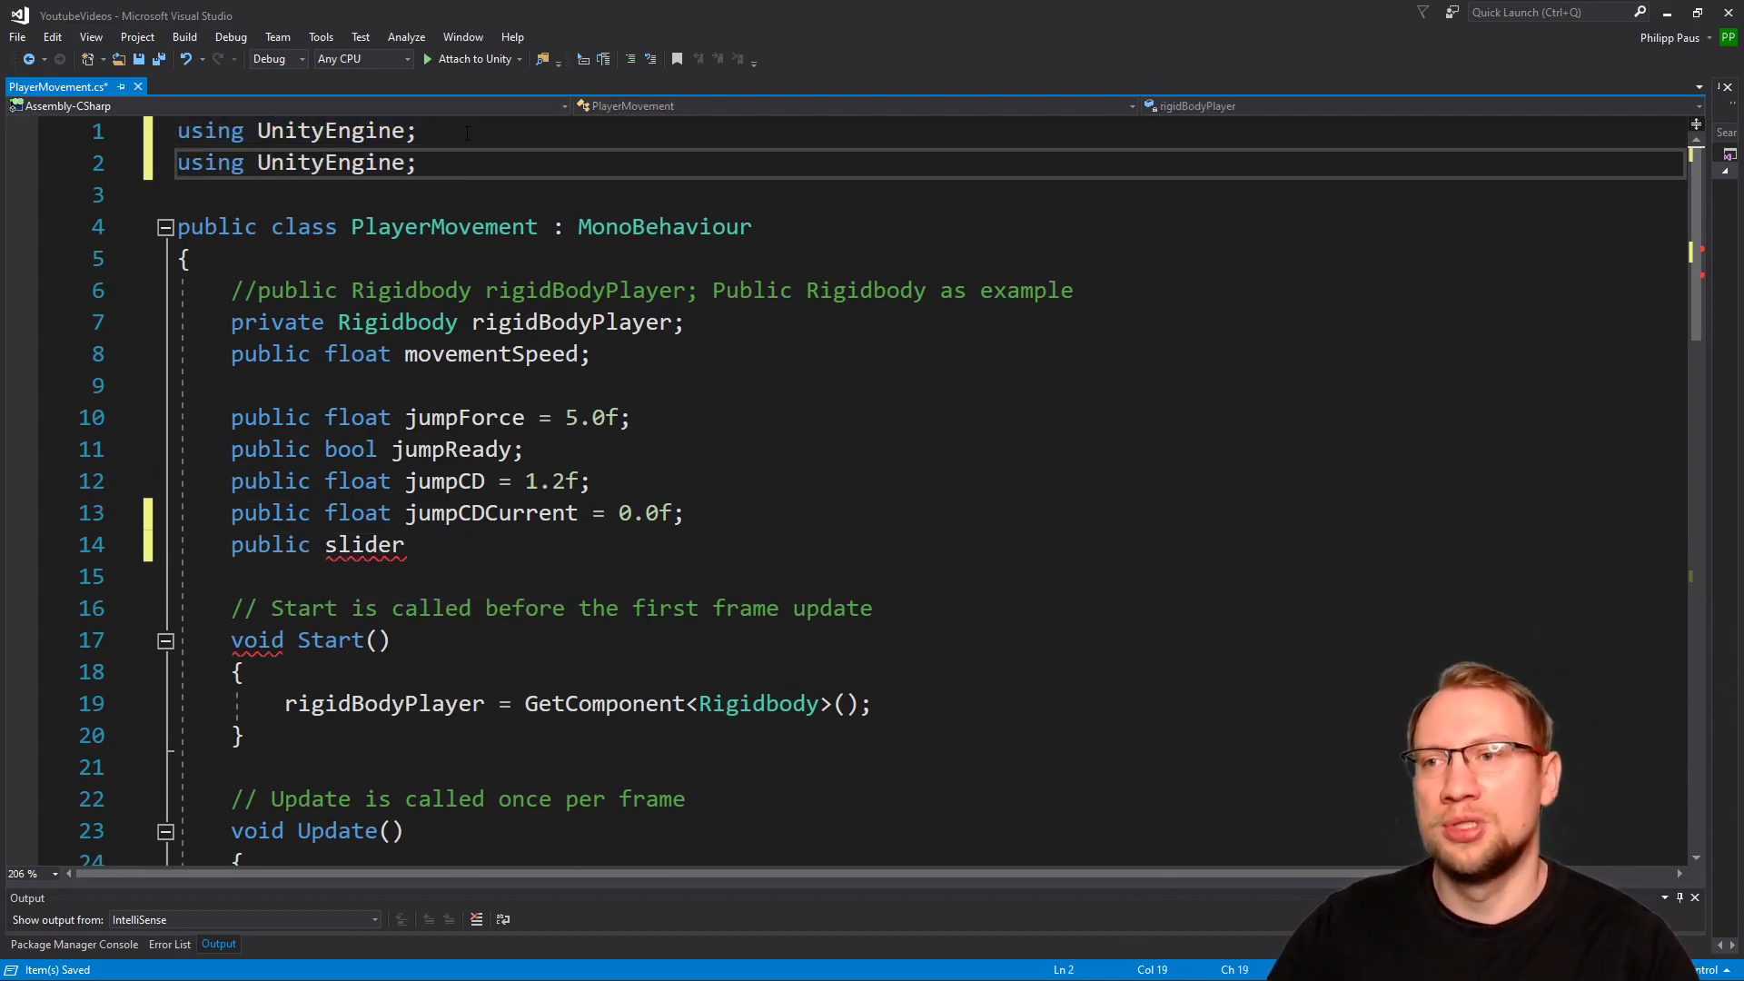
type(".UI")
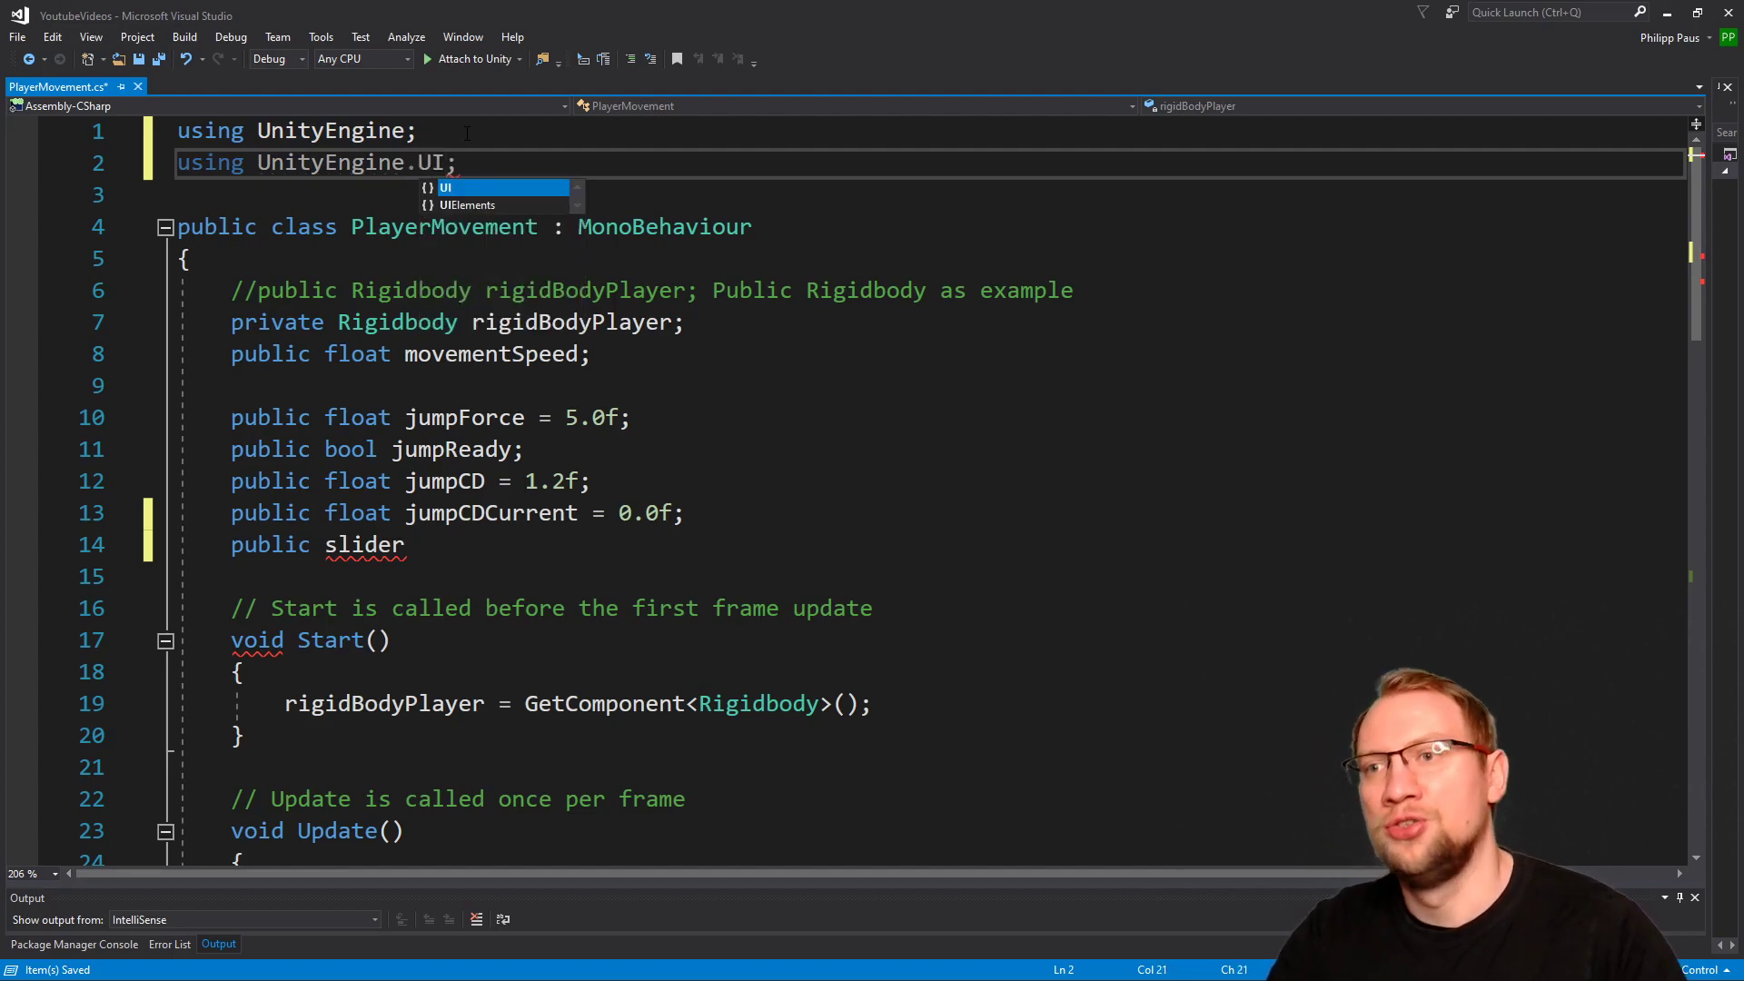
key("Escape")
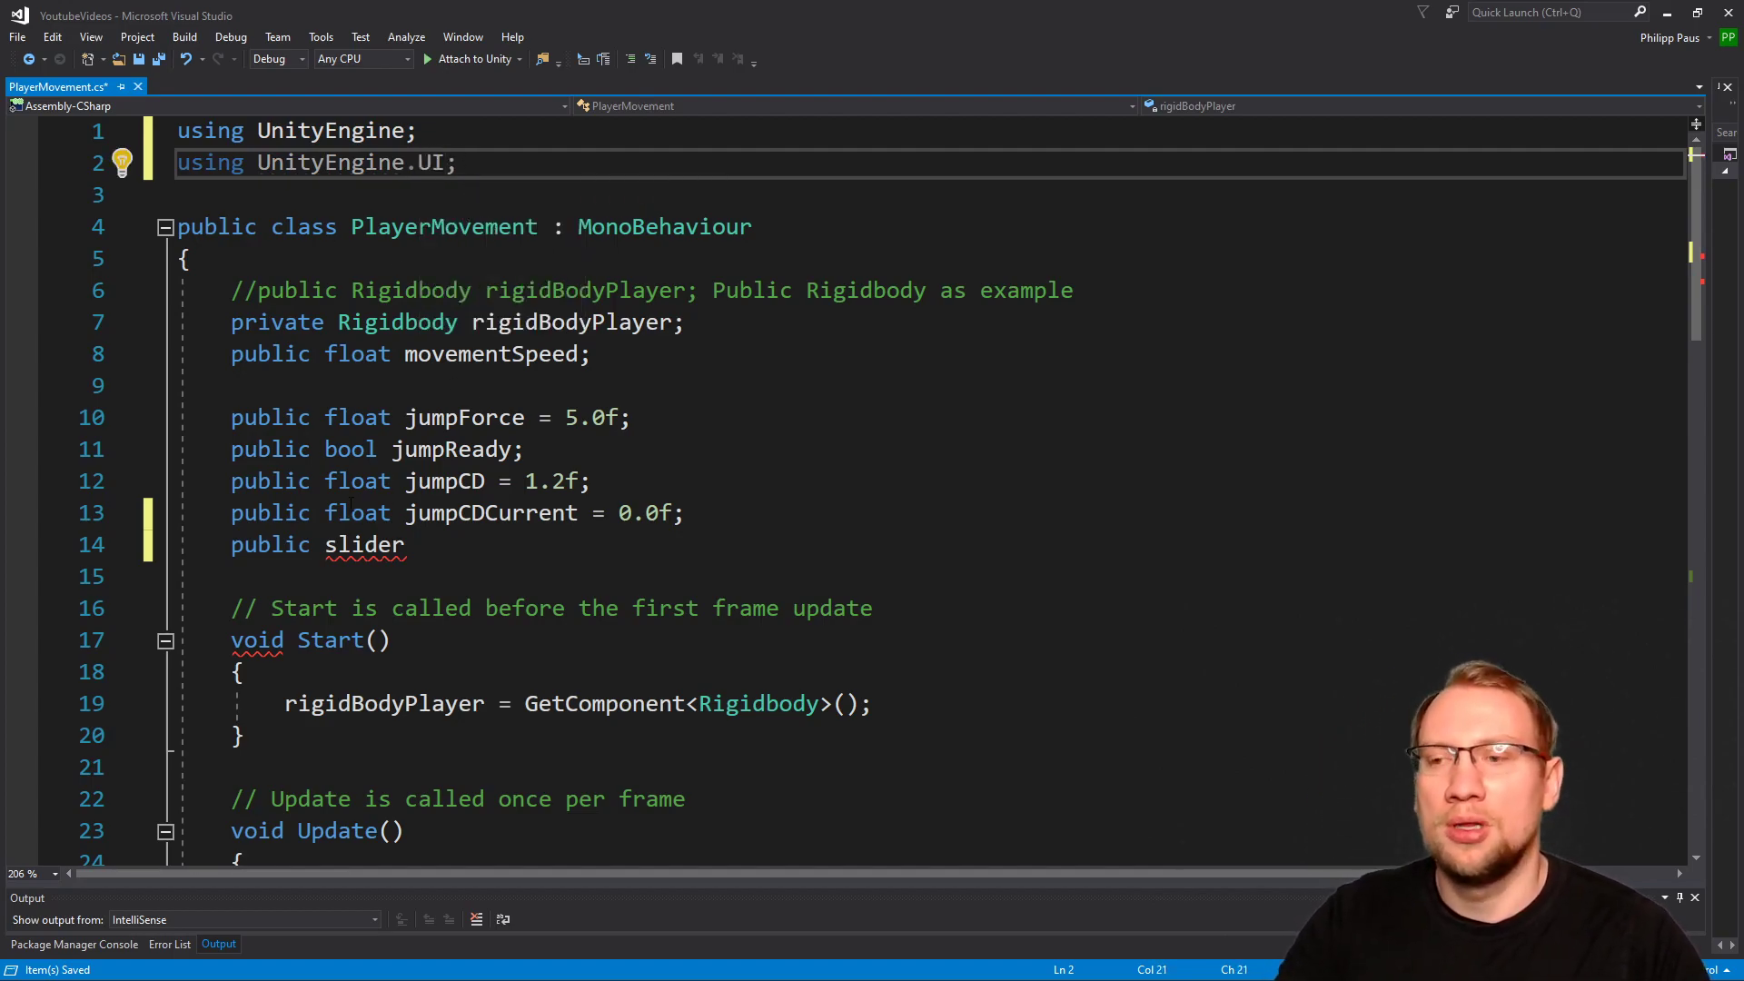
Complete the field as 'public Slider jumpSlider;' and save it.
left_click(364, 544)
double_click(365, 544)
type("slider")
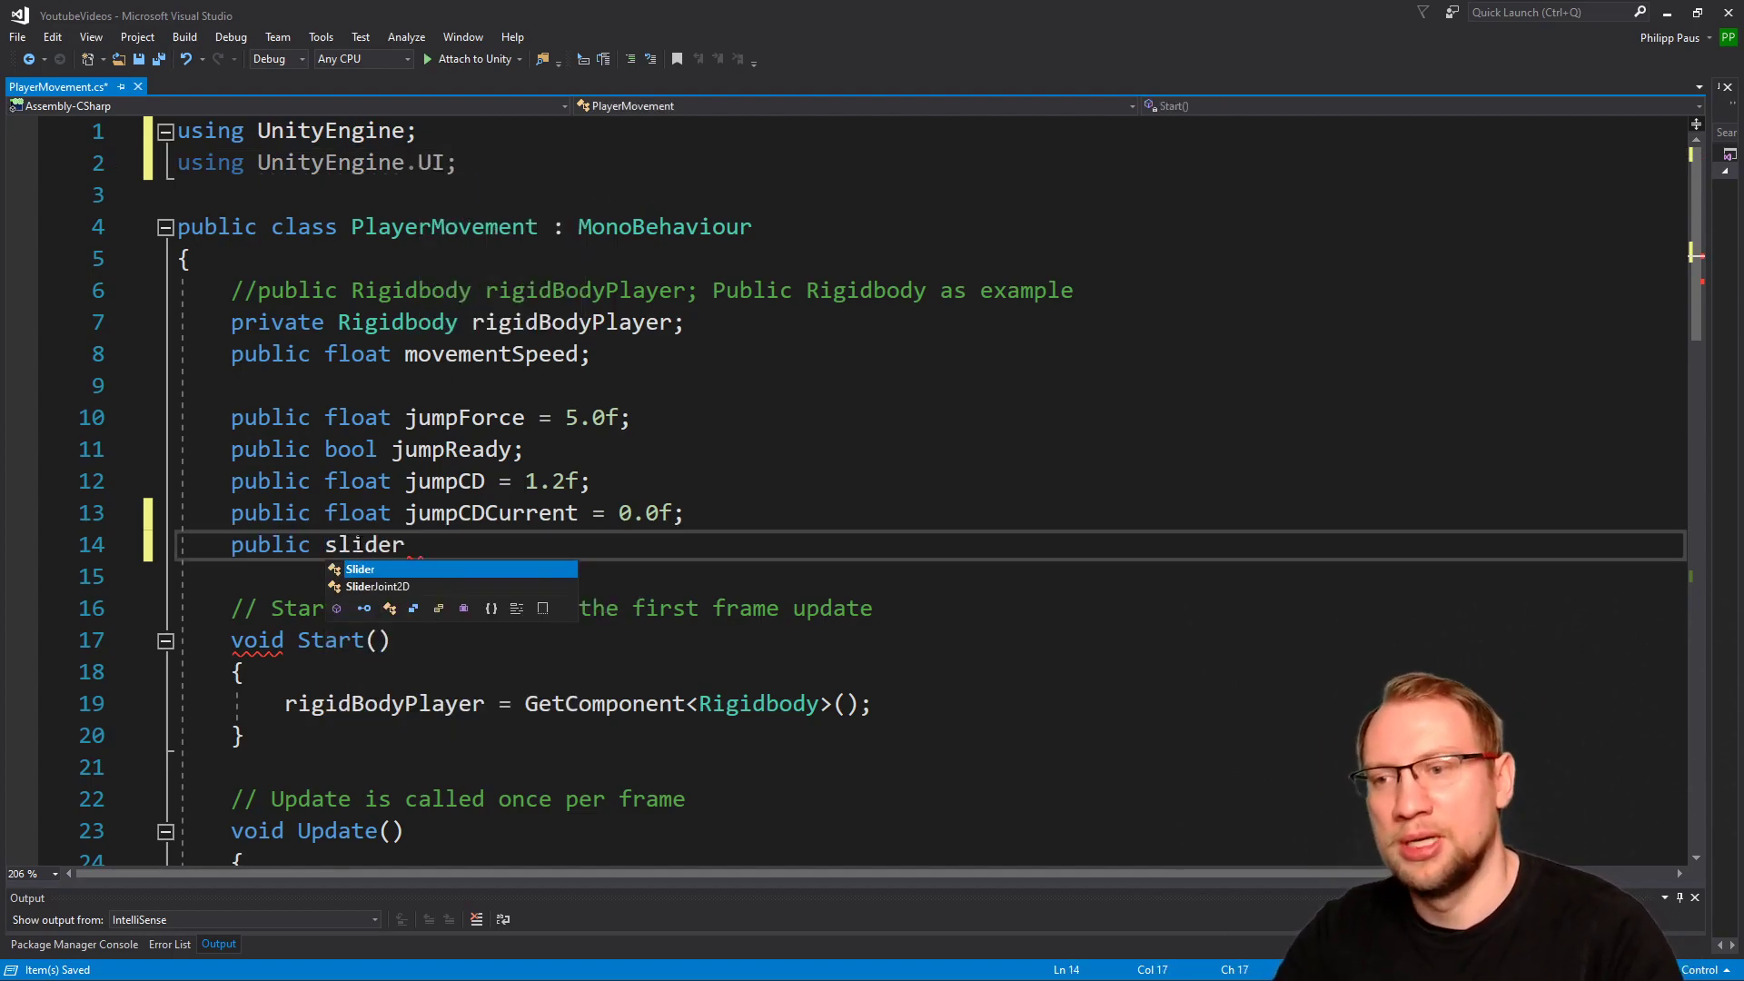
double_click(371, 568)
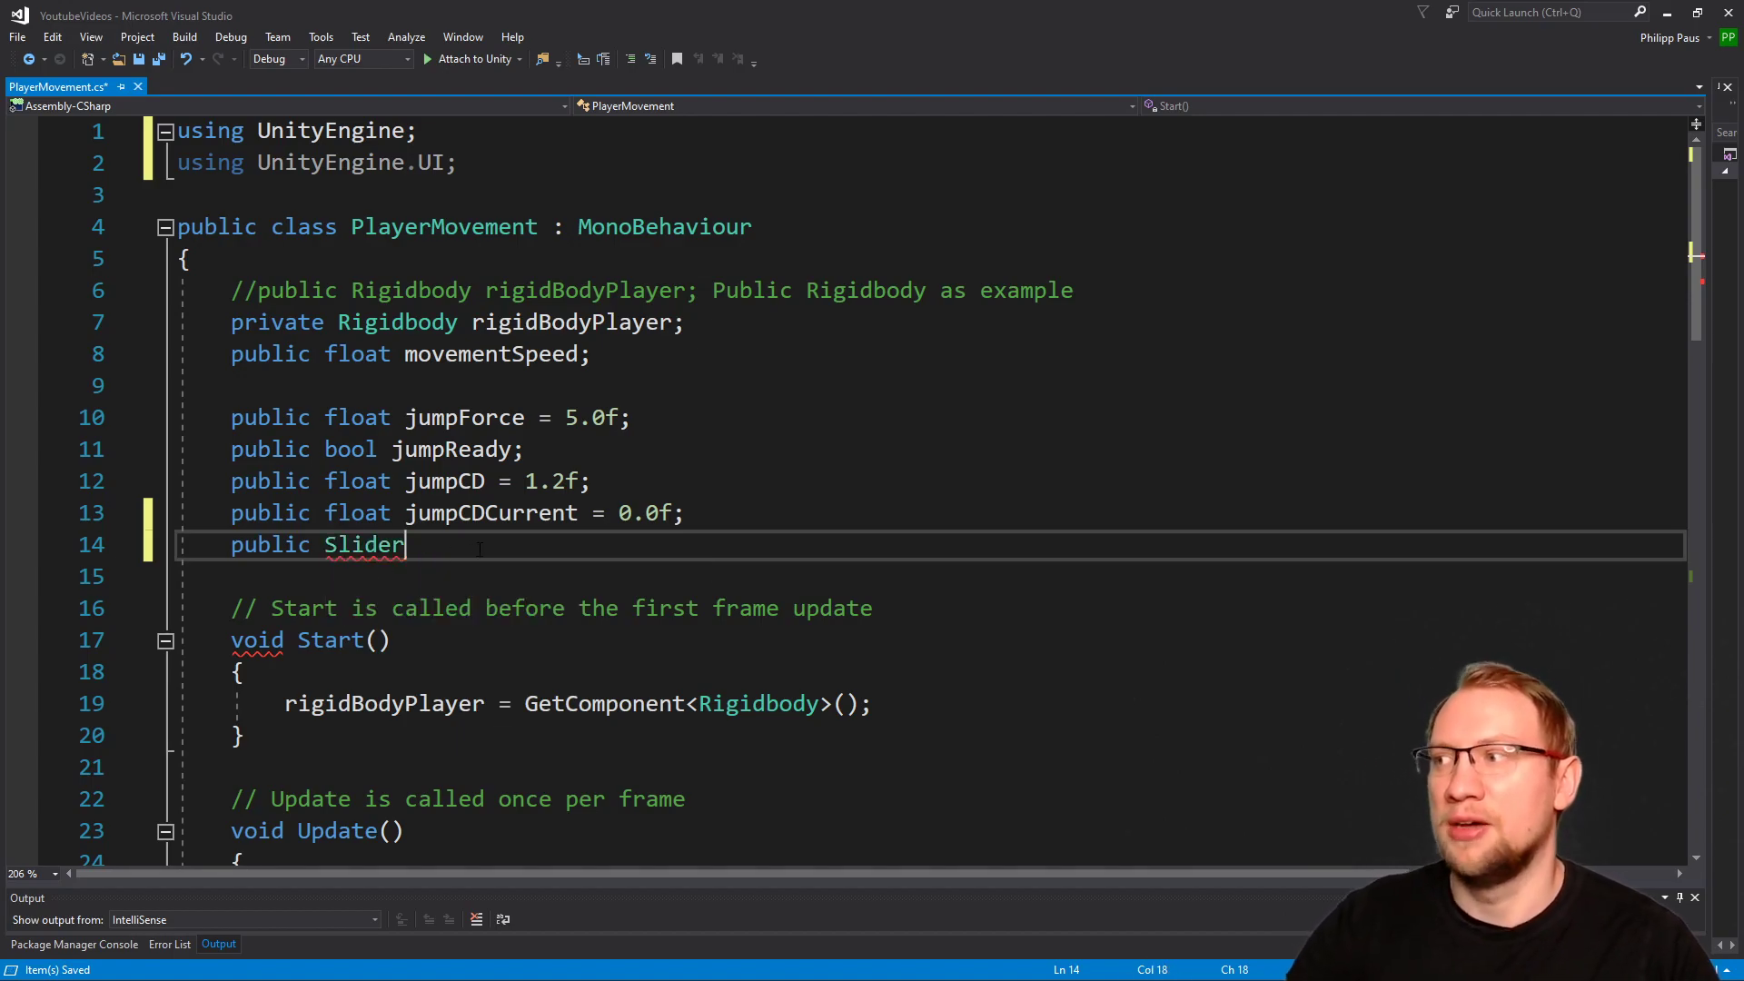
type("jump")
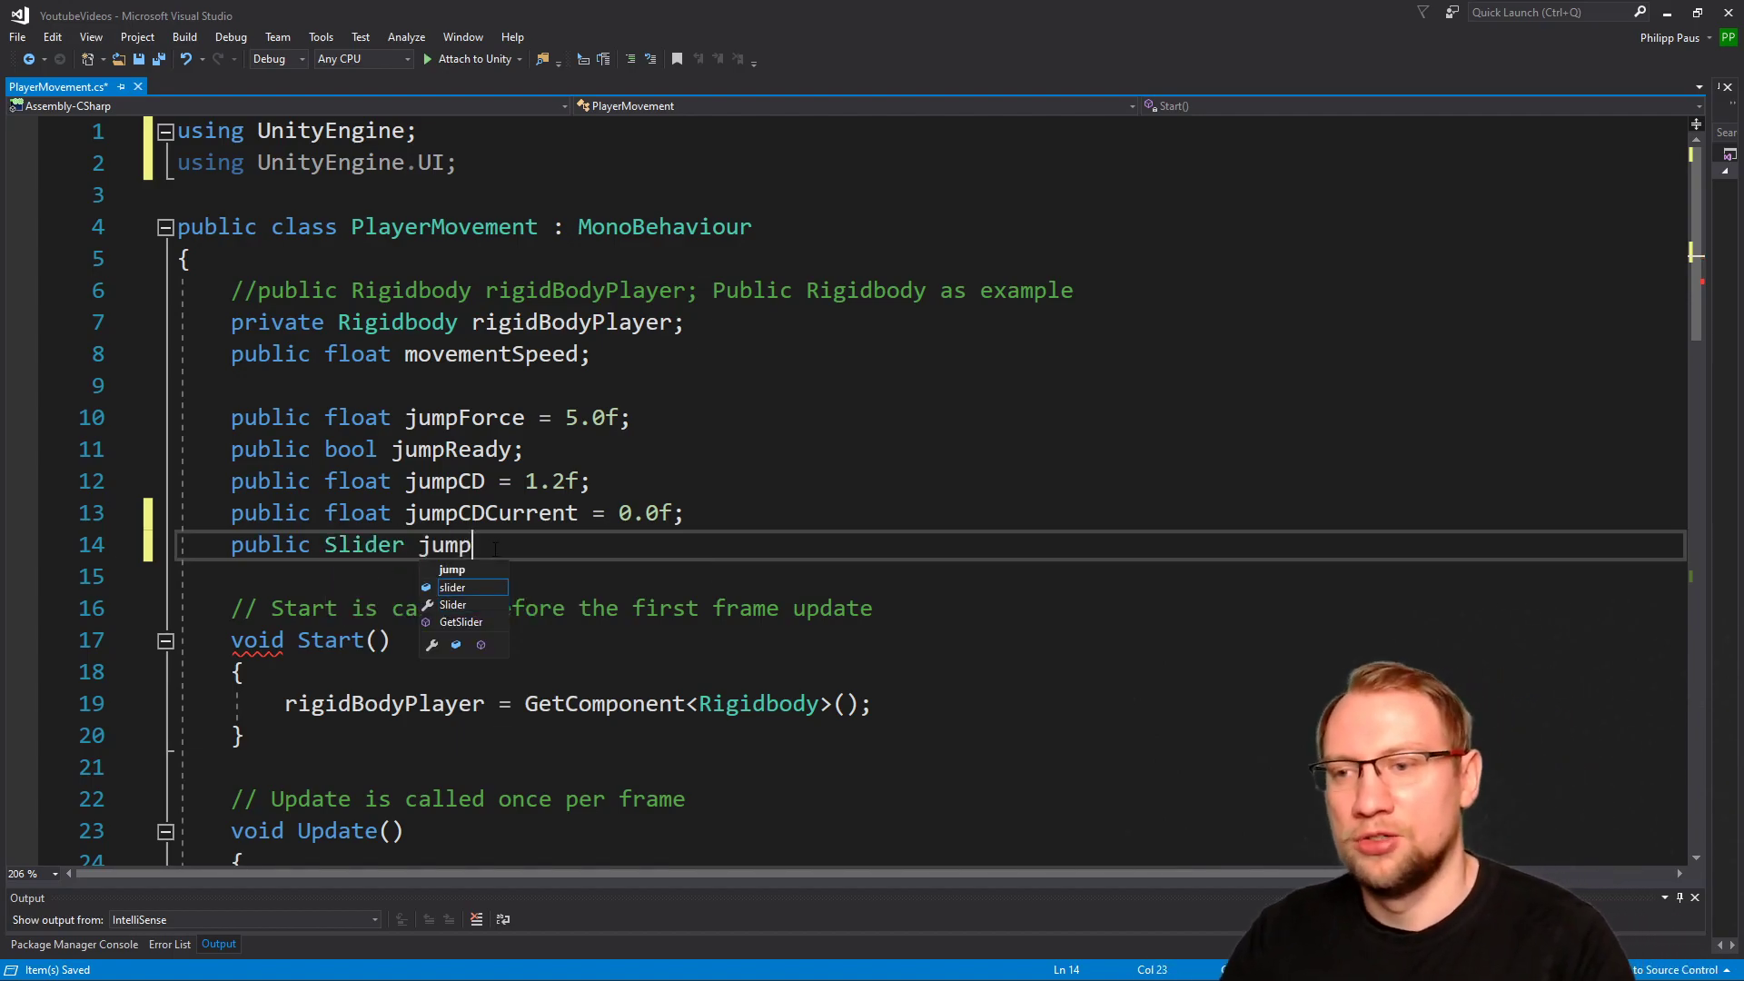
type("Slider;")
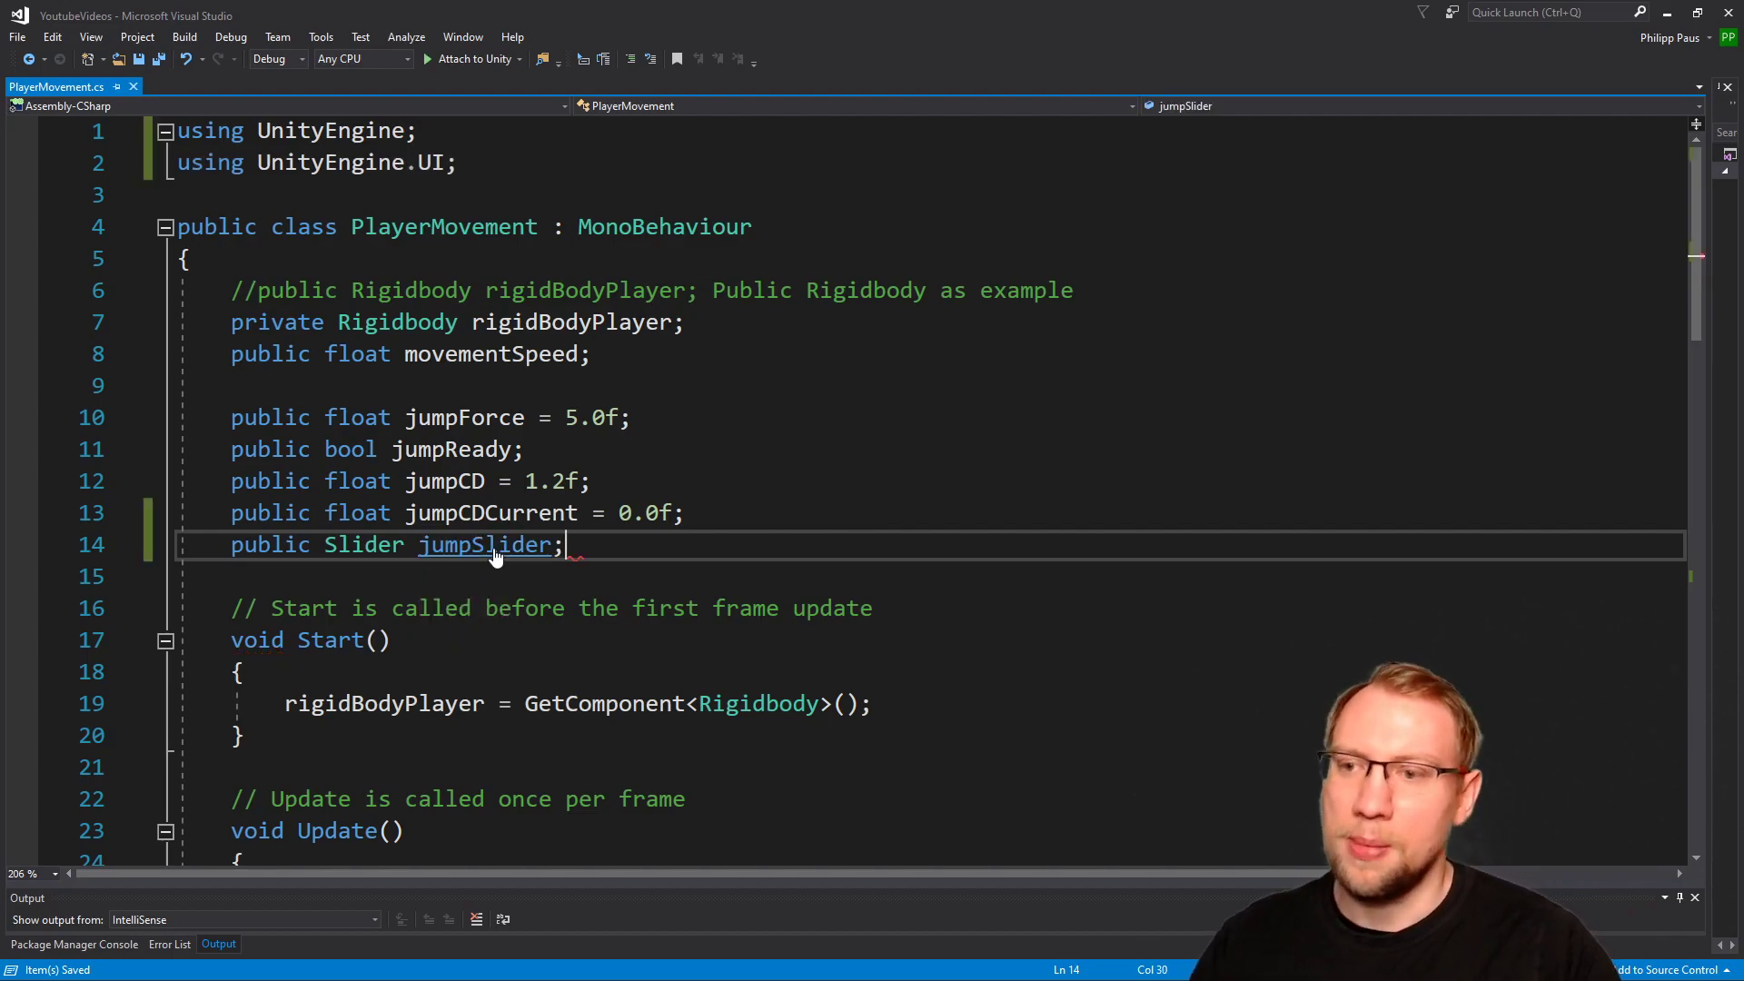
key("alt+Tab")
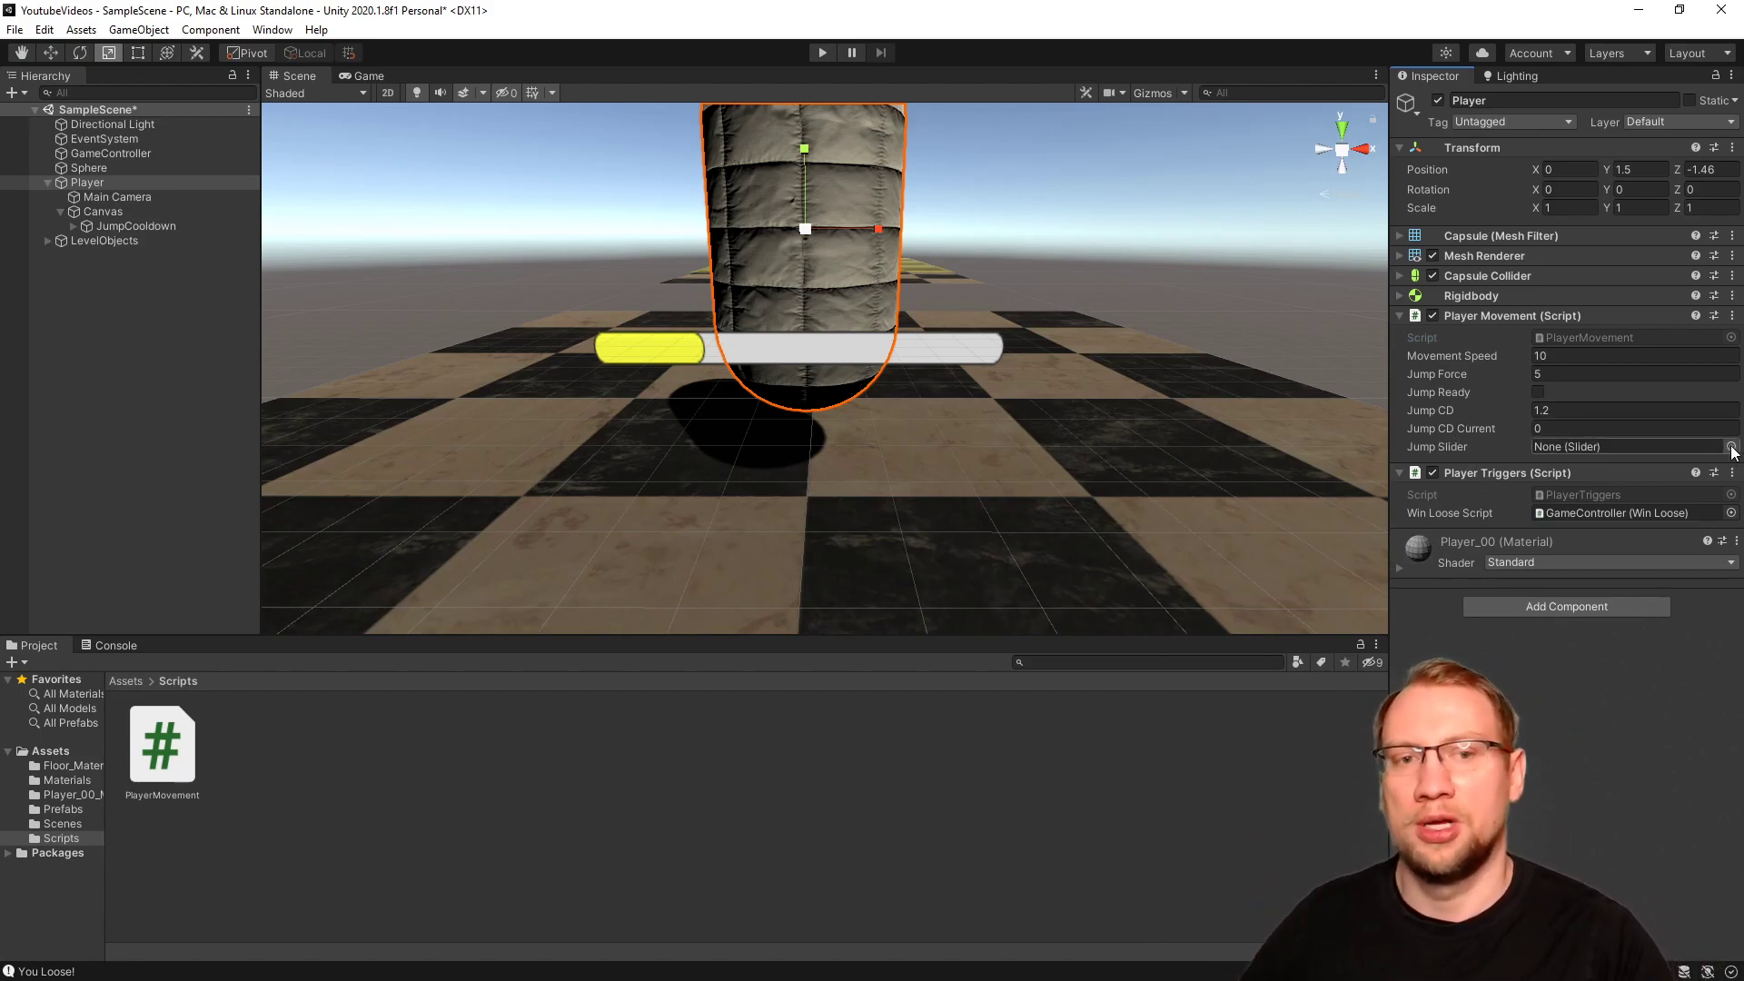
Assign JumpCooldown to the Player Movement's Jump Slider slot via the object picker.
left_click(1731, 446)
double_click(1255, 349)
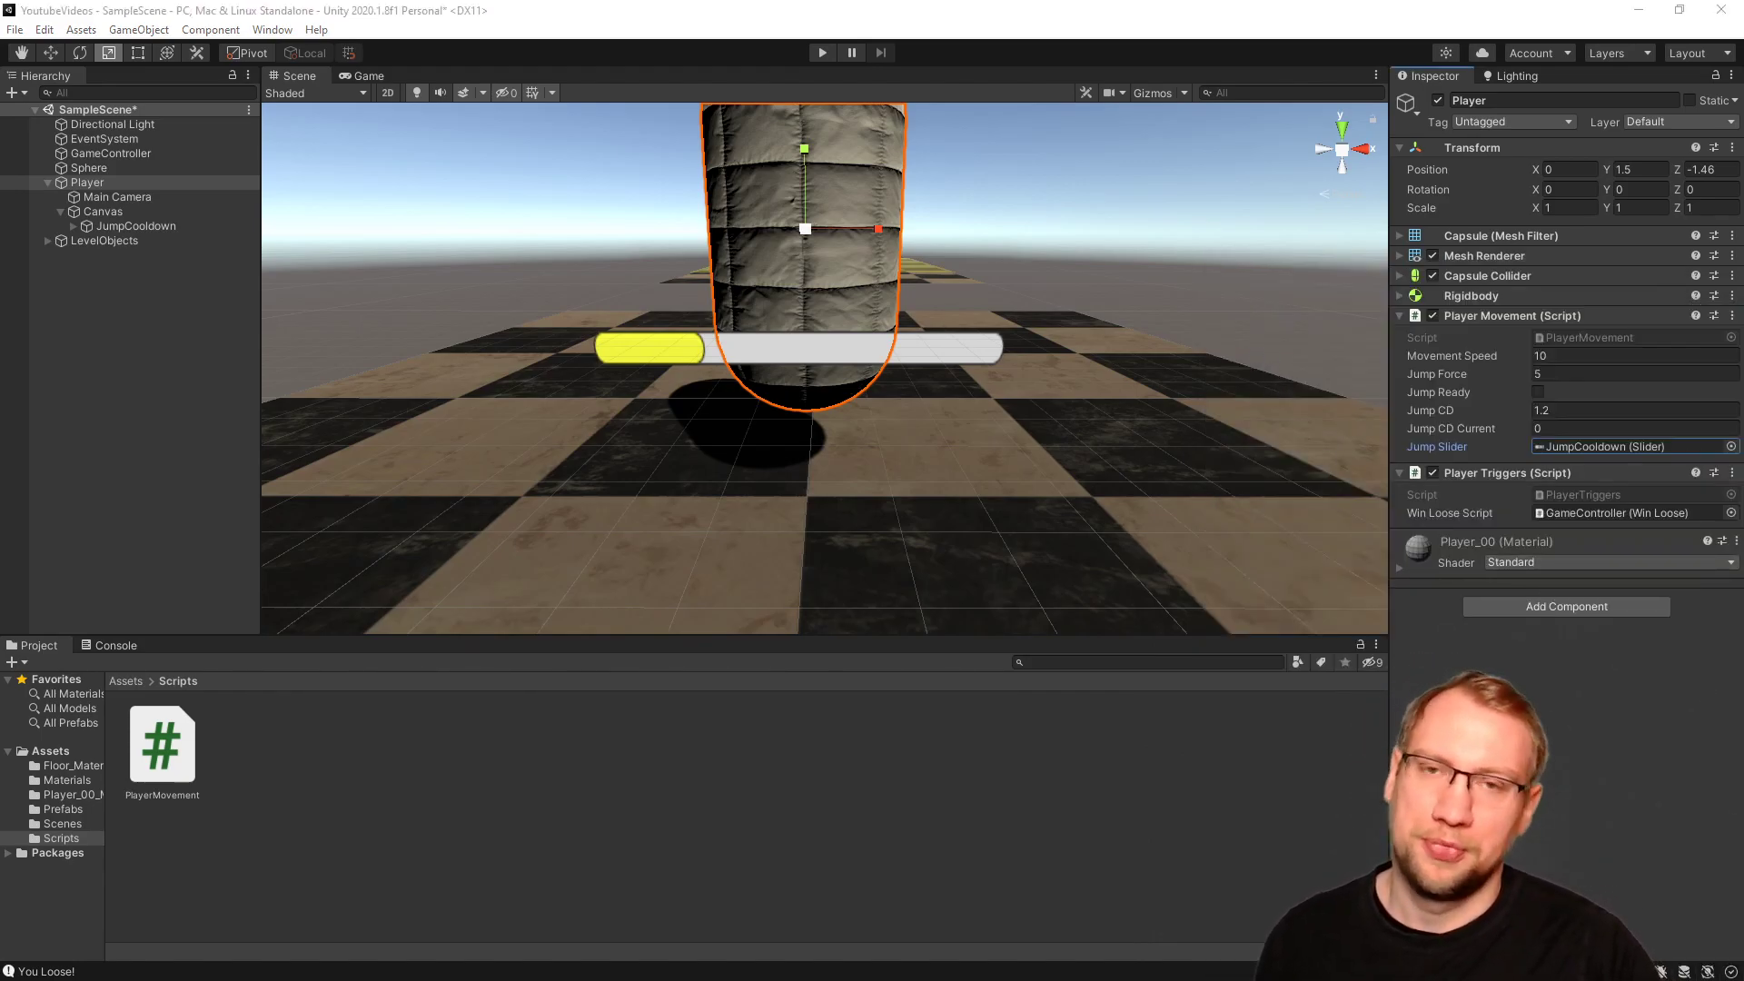
key("alt+Tab")
scroll(749, 529, "down", 1)
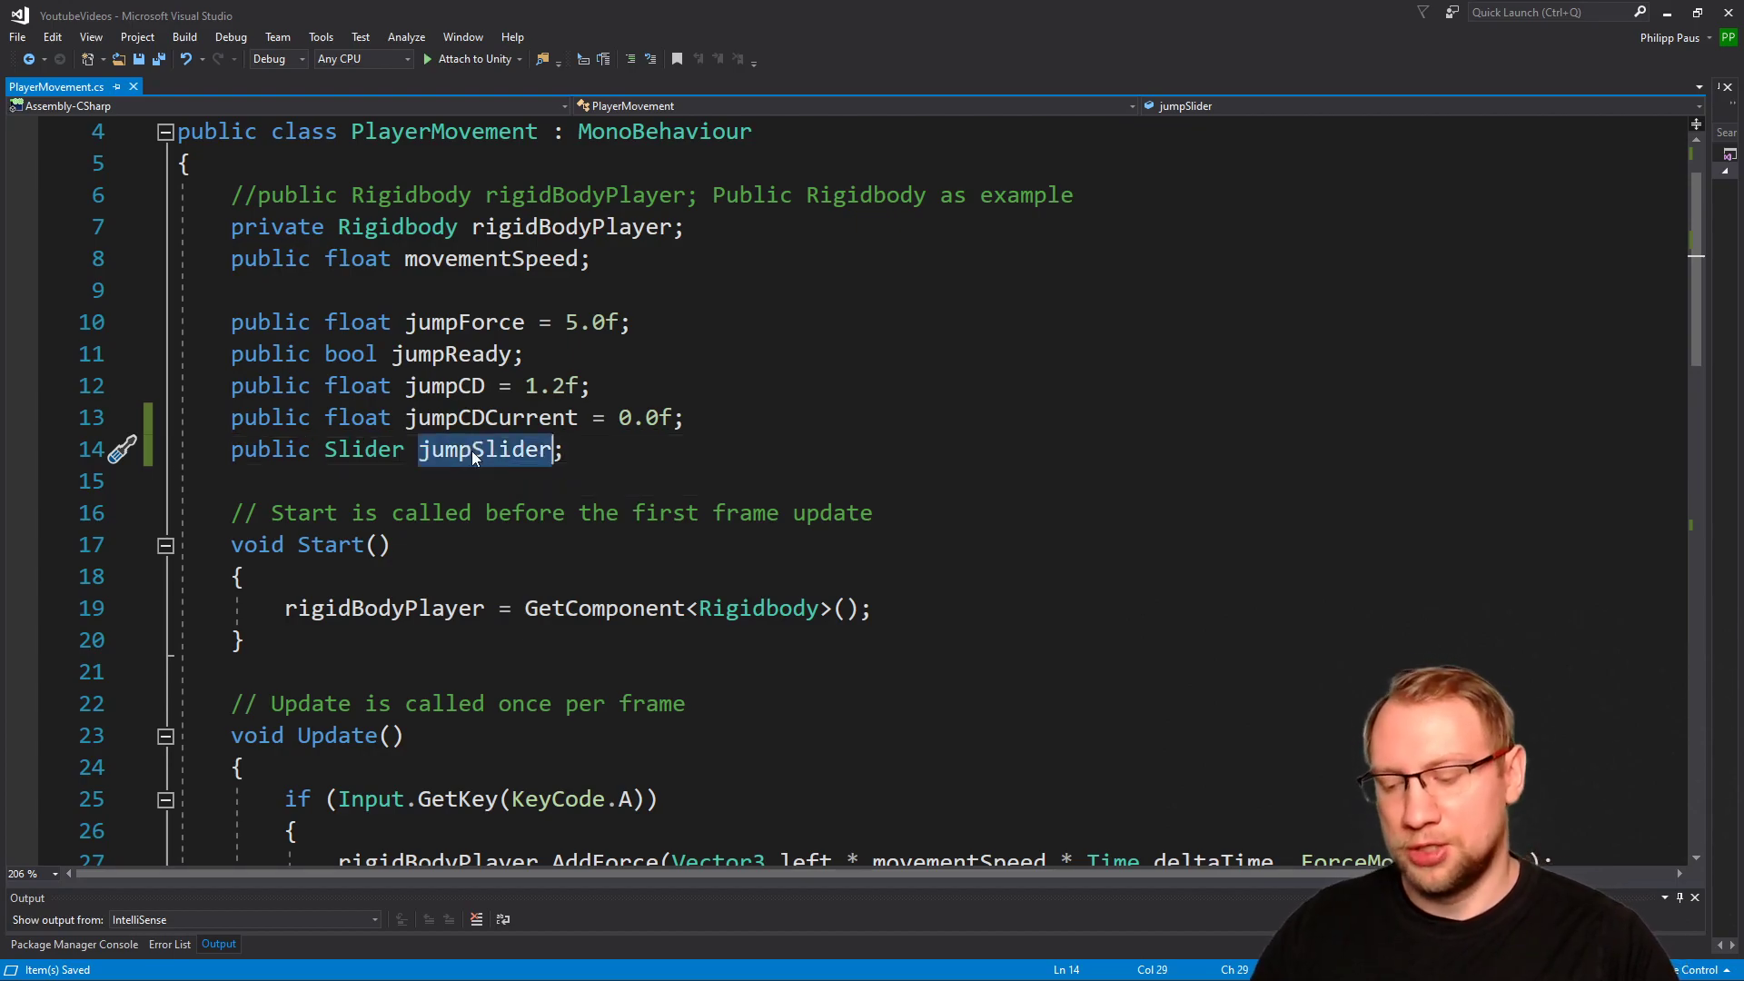
Add a jumpSlider.value line right after the cooldown else block in Update().
double_click(484, 448)
scroll(484, 448, "down", 1)
scroll(817, 509, "down", 13)
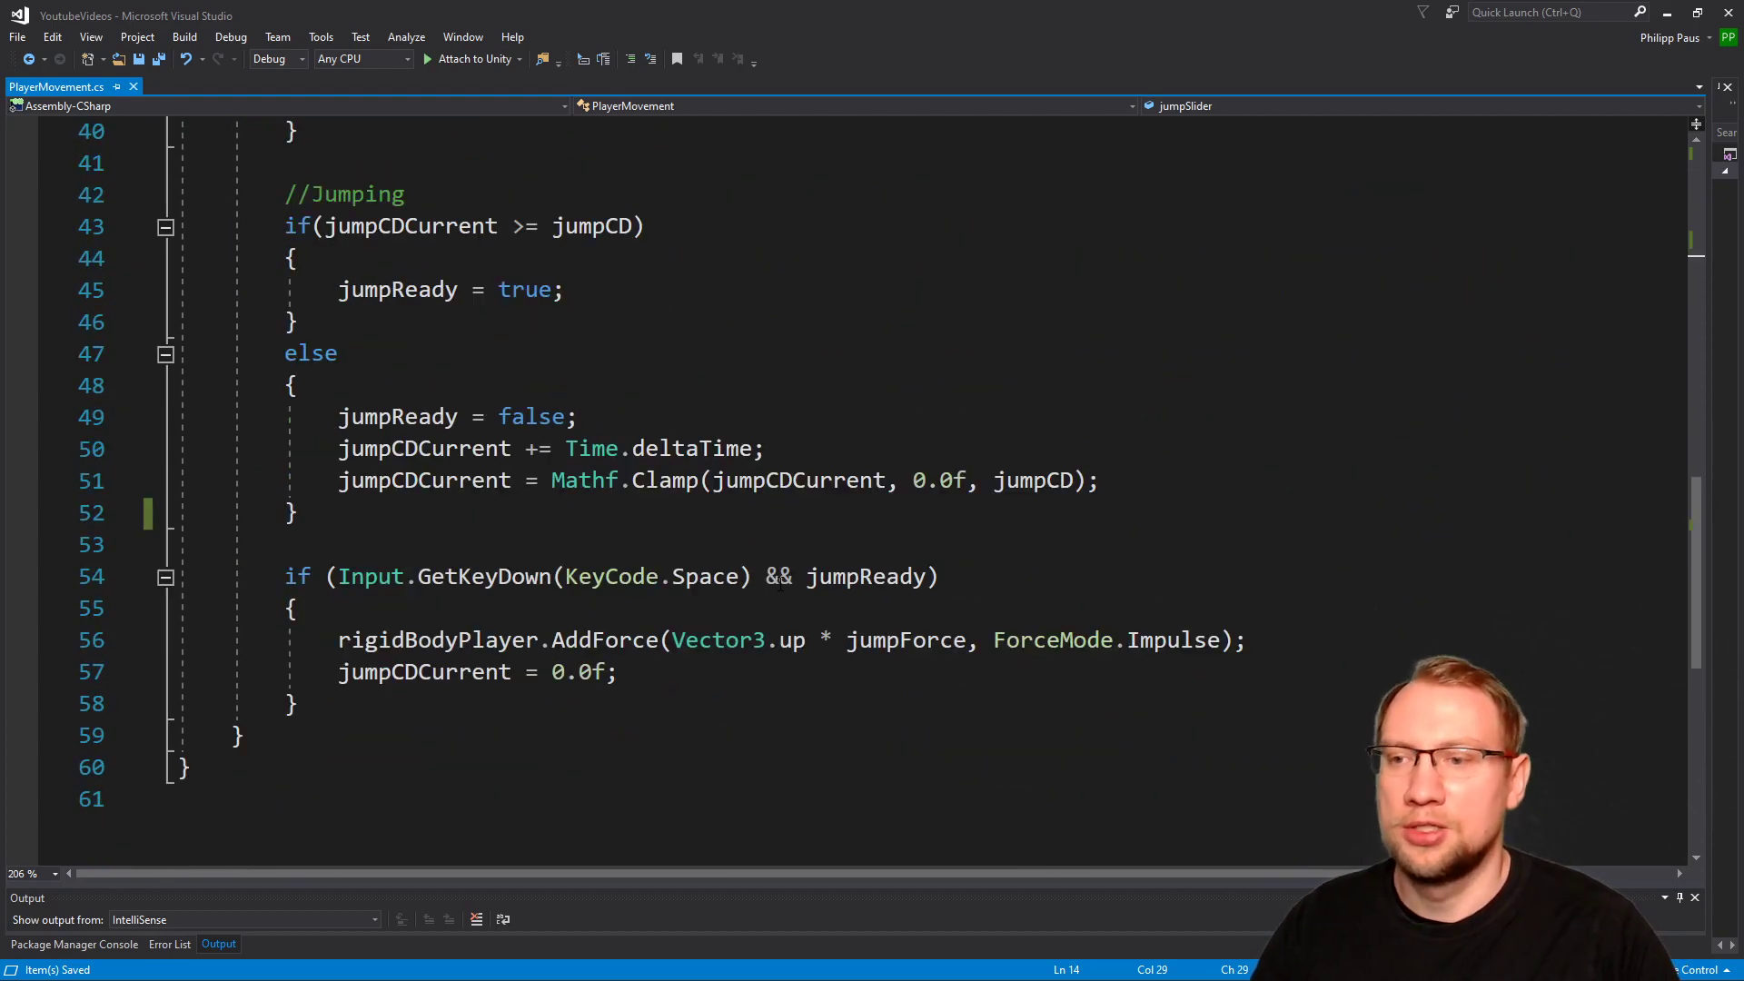
scroll(519, 307, "up", 2)
left_click_drag(285, 195, 590, 677)
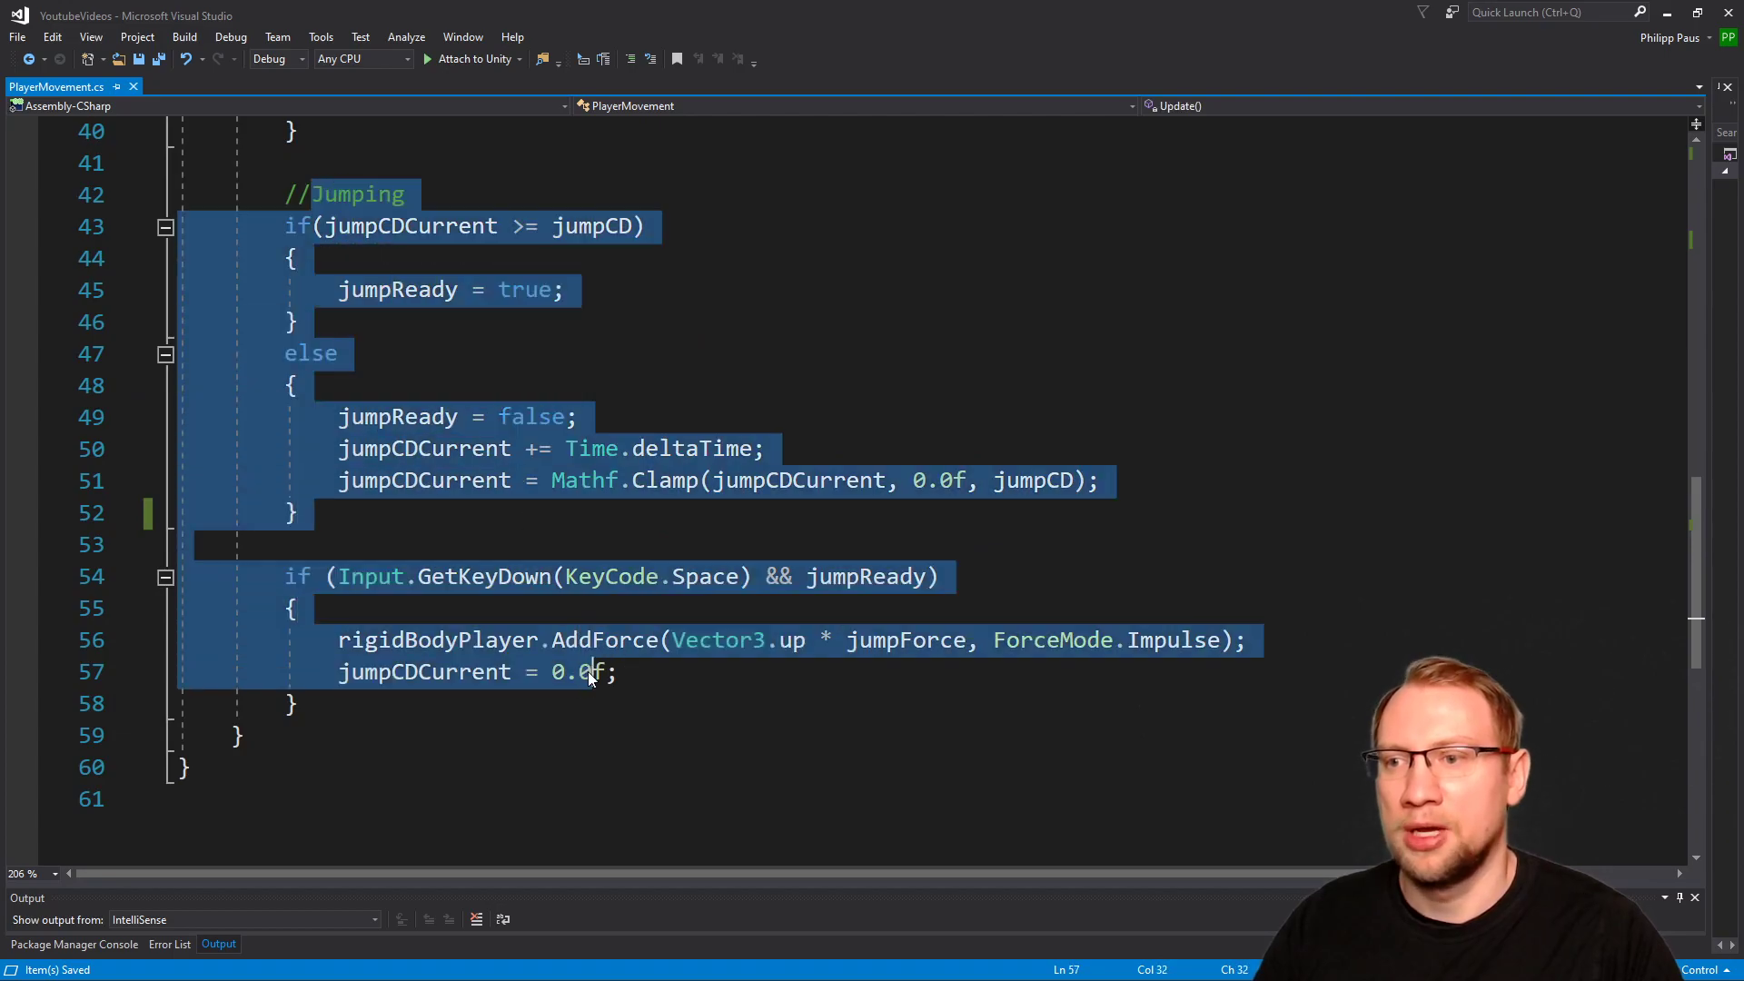
left_click(431, 518)
left_click(433, 538)
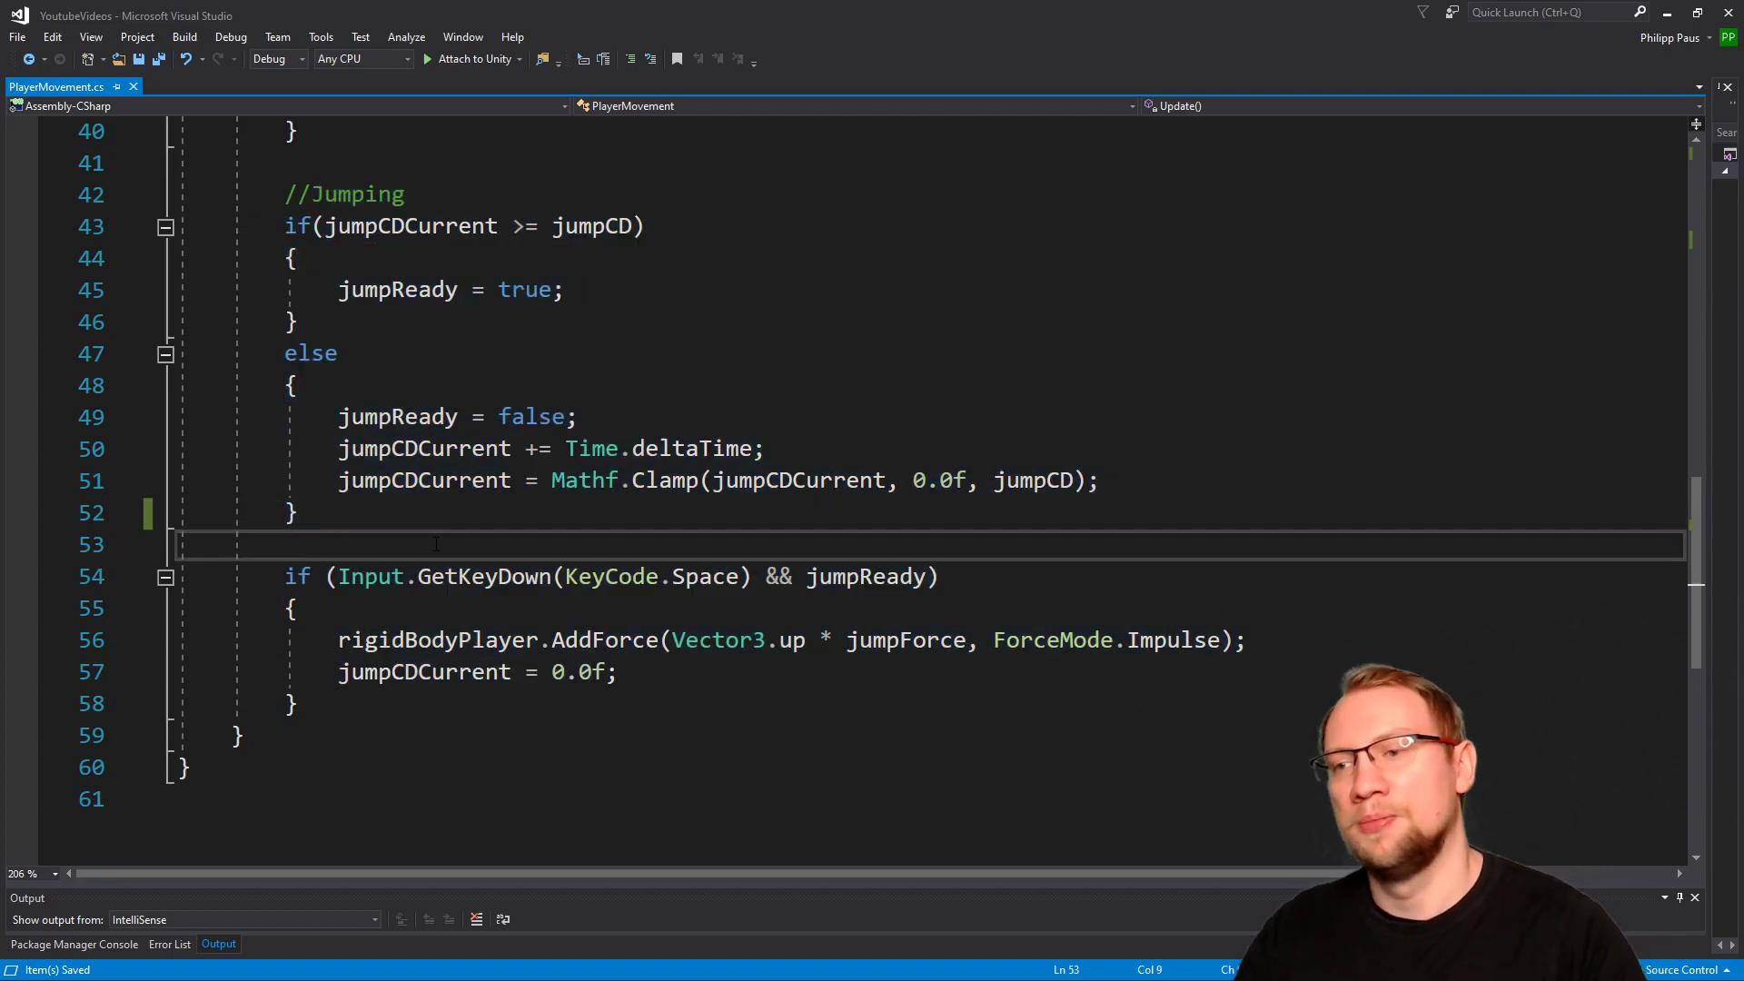
key("Return")
key("Return")
key("Up")
type("jumpSlider")
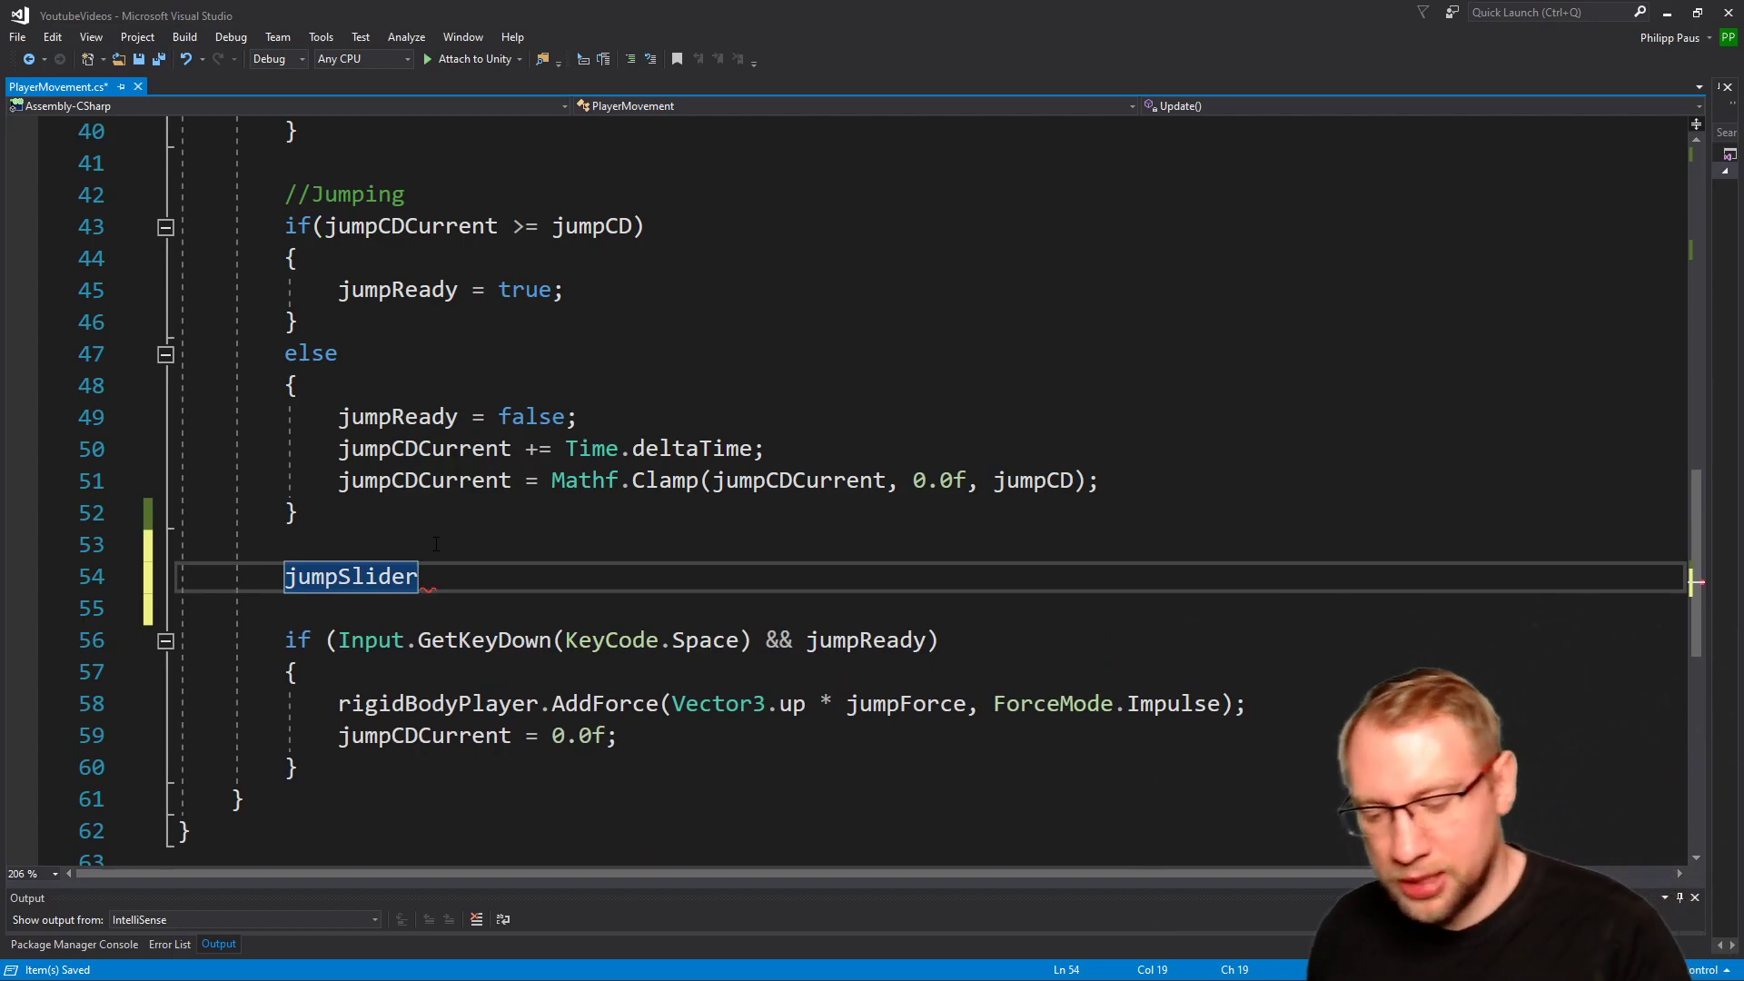
type(".val")
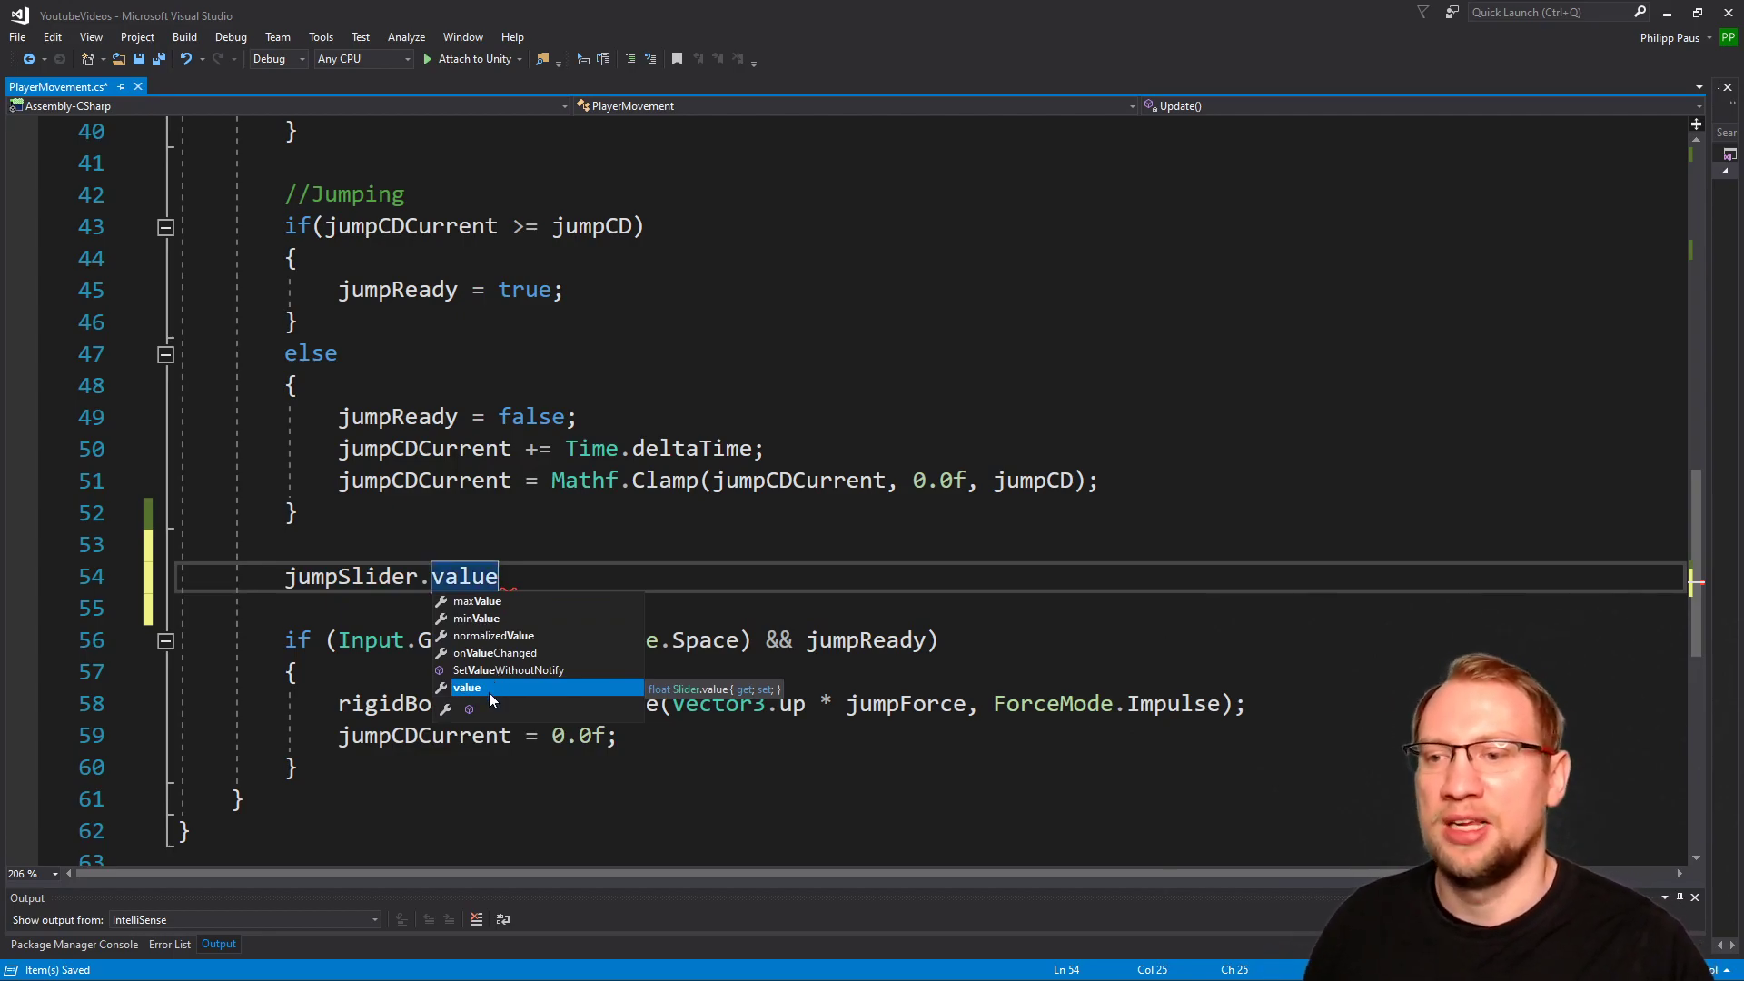
type("ue")
left_click(527, 587)
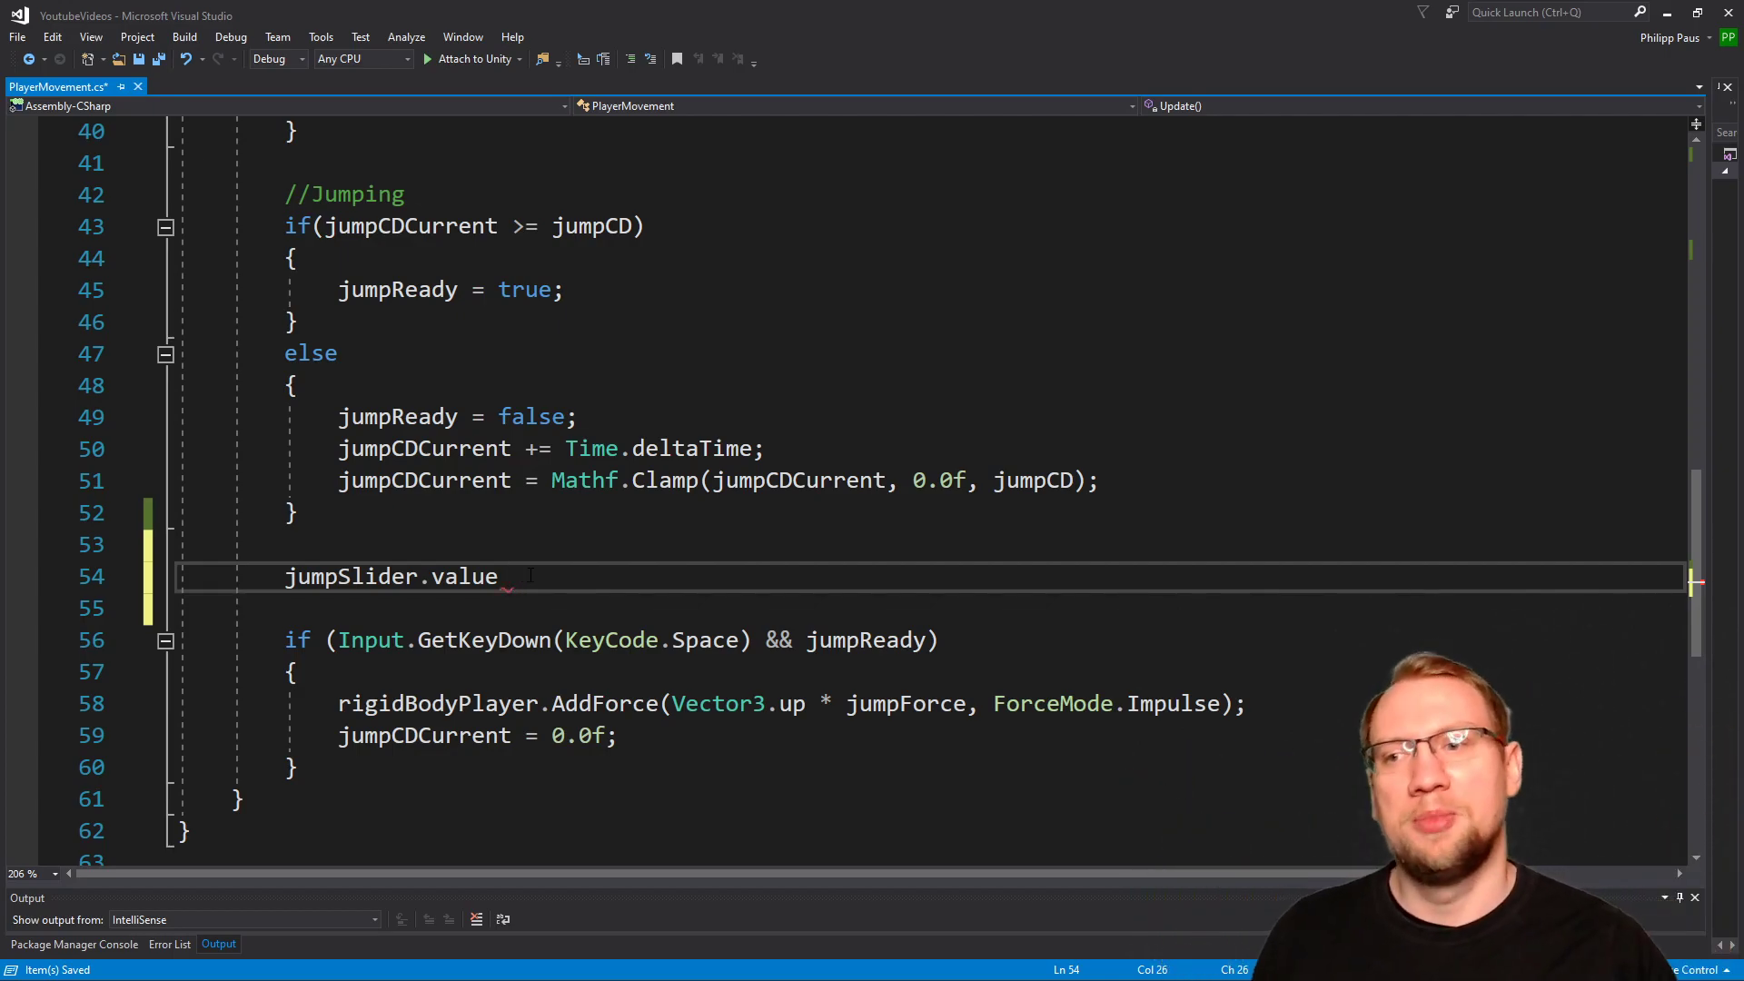
Finish the line as 'jumpSlider.value = jumpCDCurrent / jumpCD;'.
left_click(430, 454)
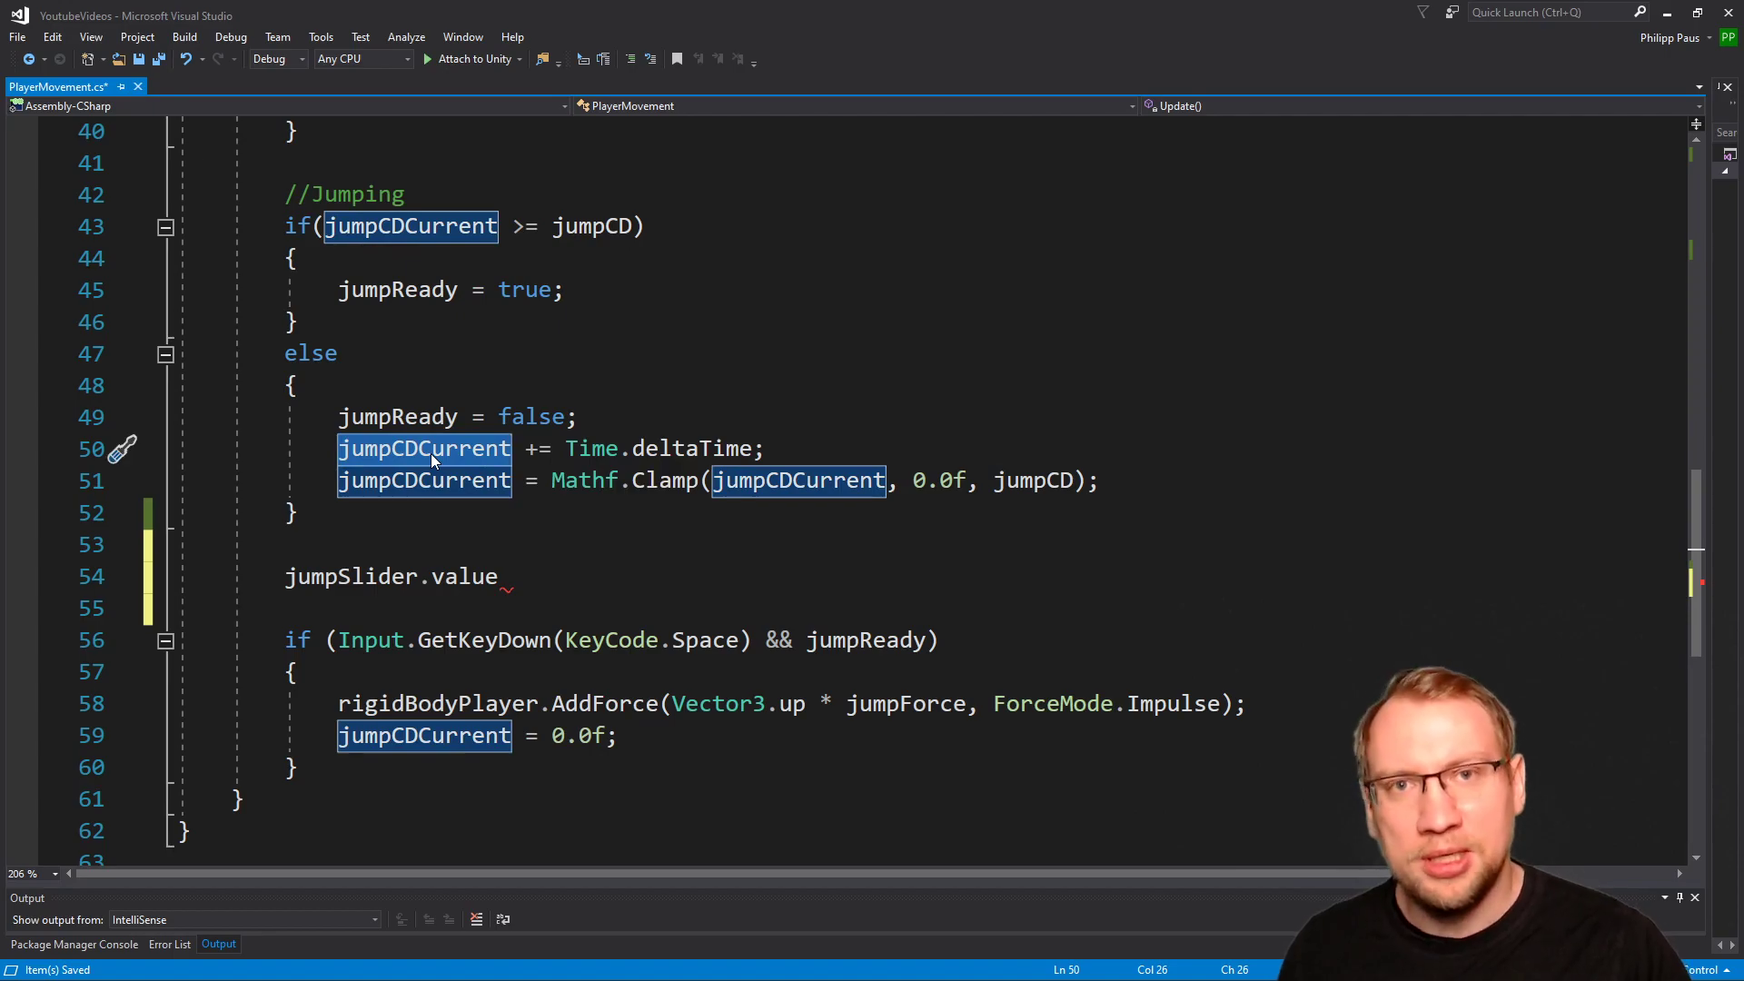
scroll(403, 249, "up", 1)
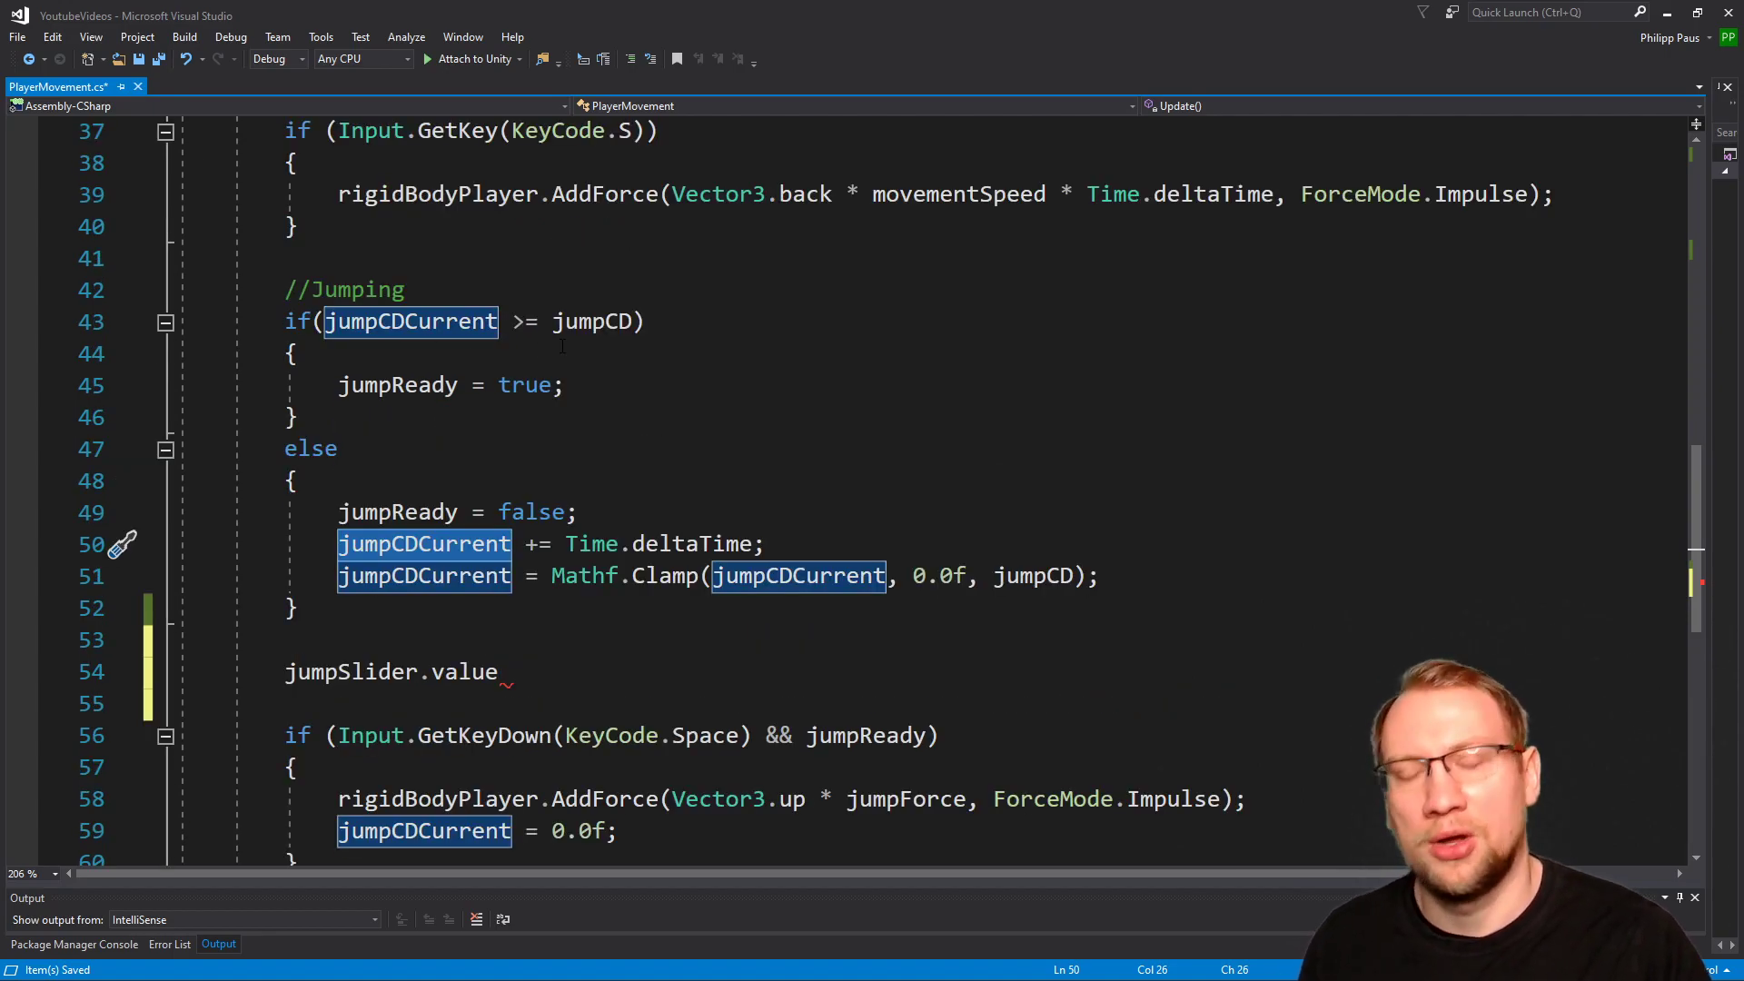
left_click(578, 322)
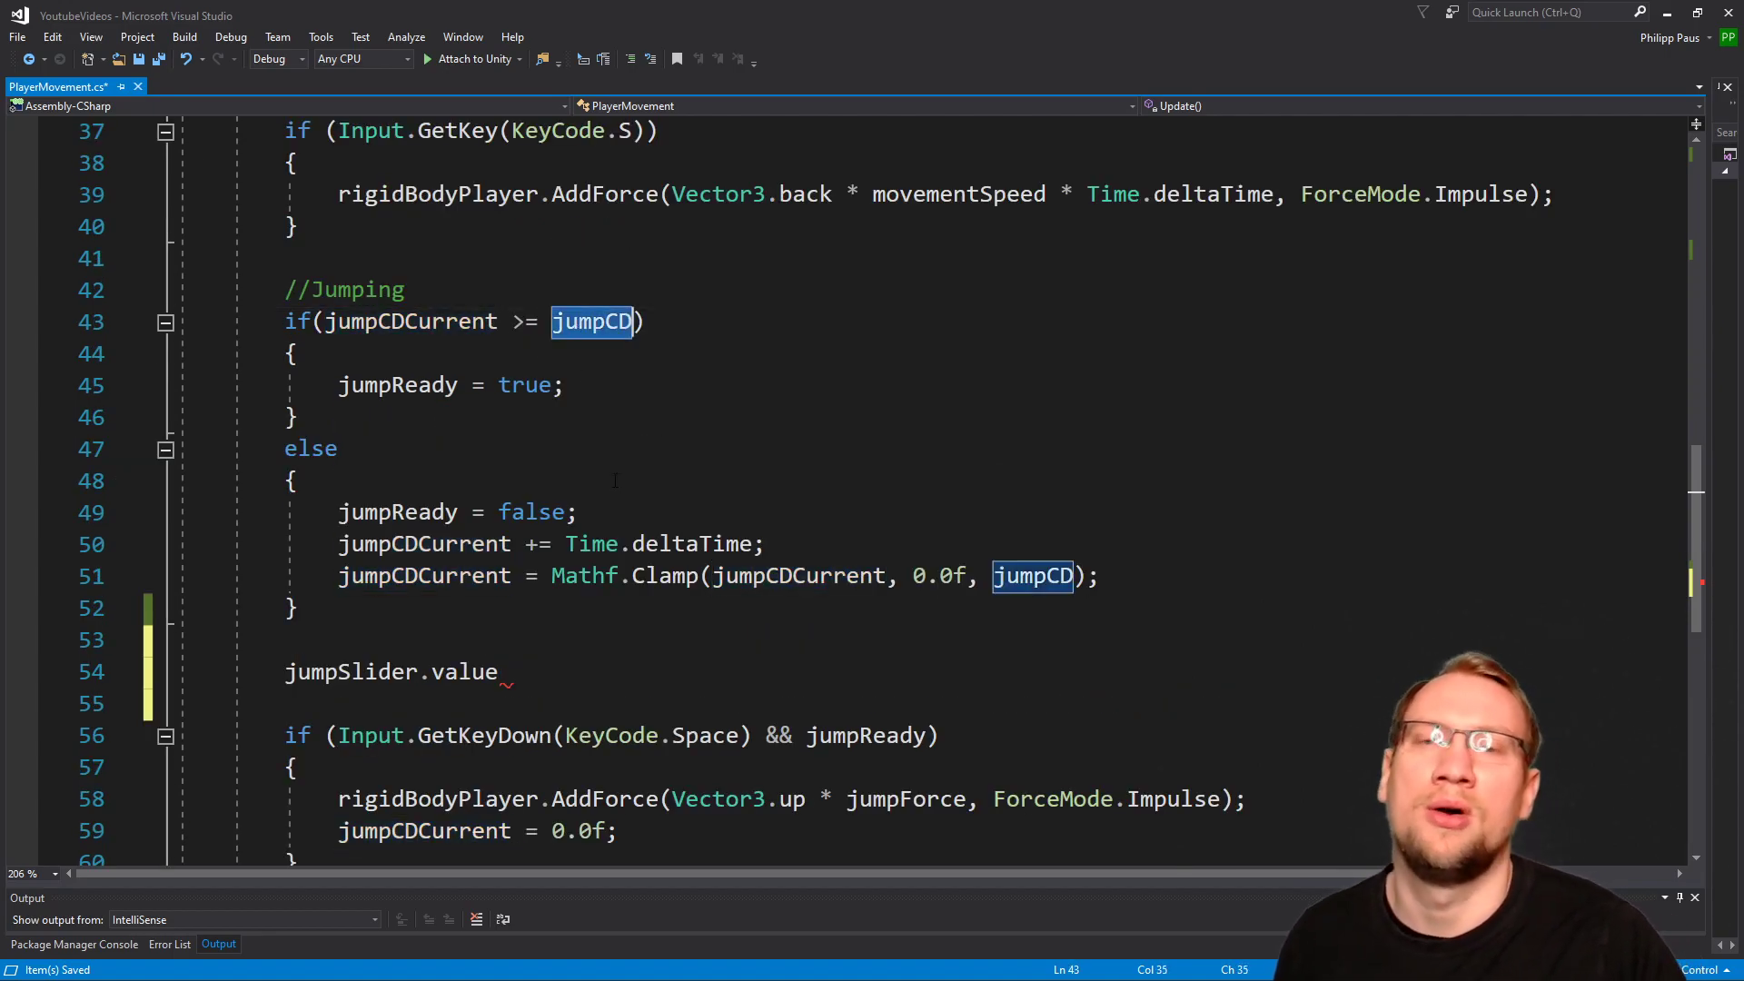
left_click(573, 671)
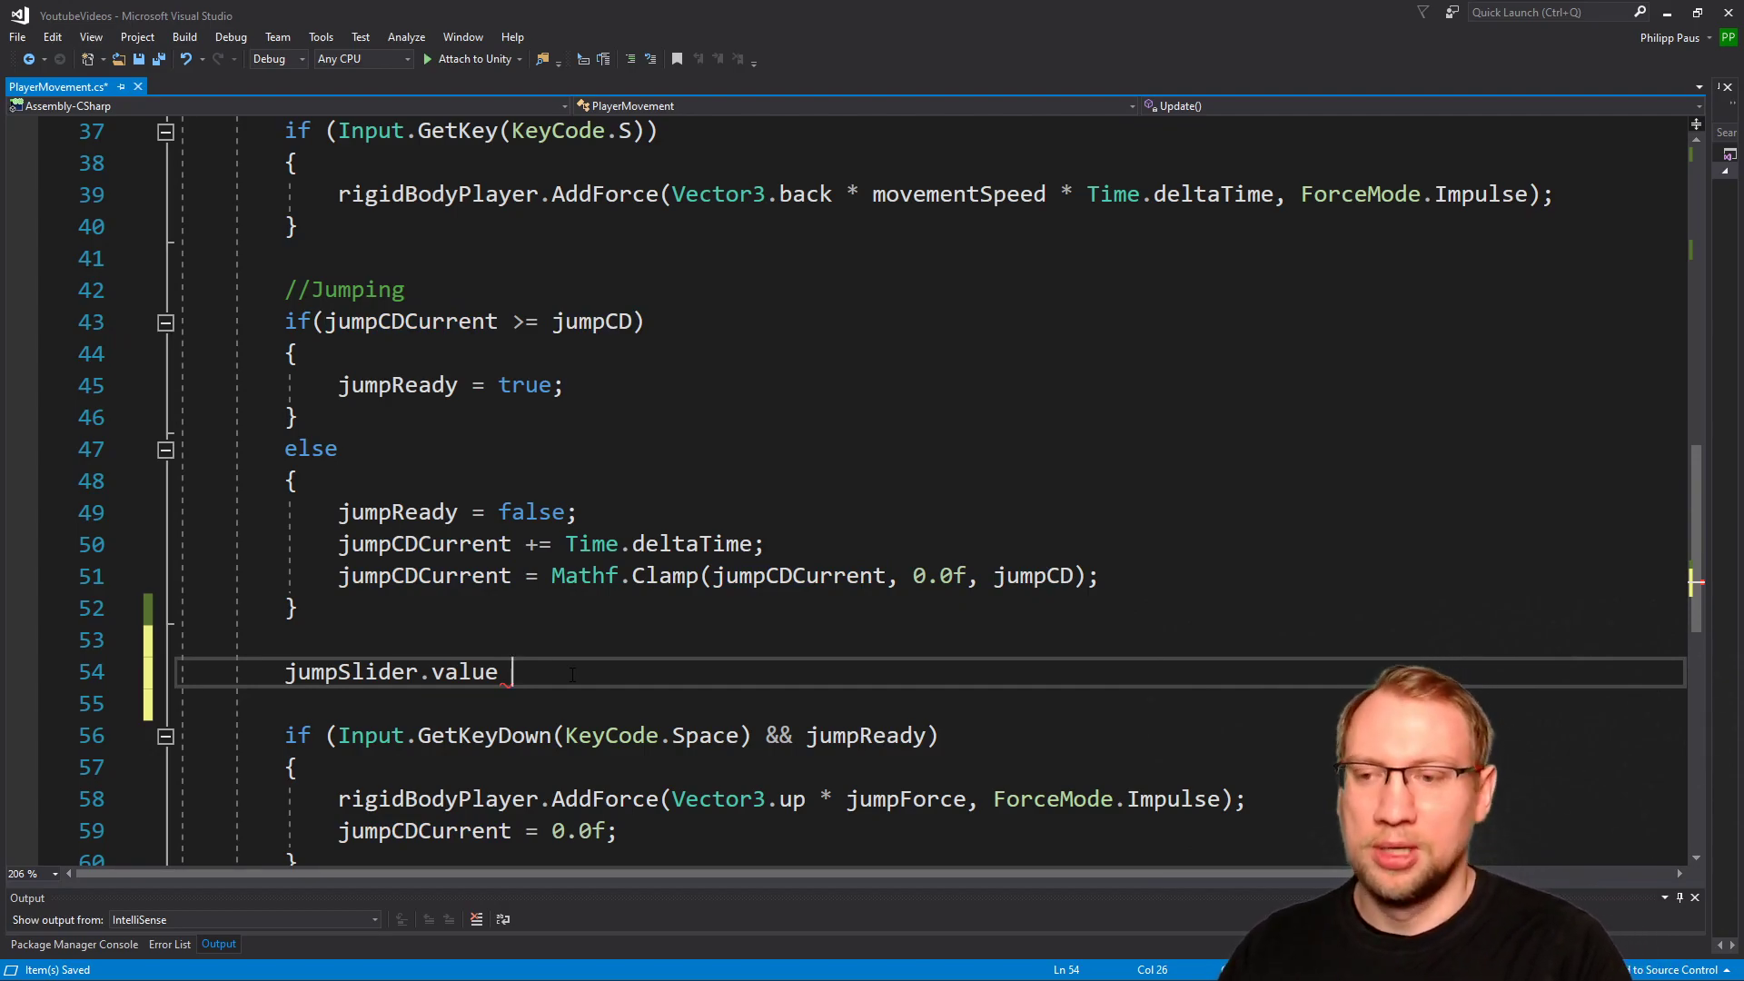
double_click(480, 545)
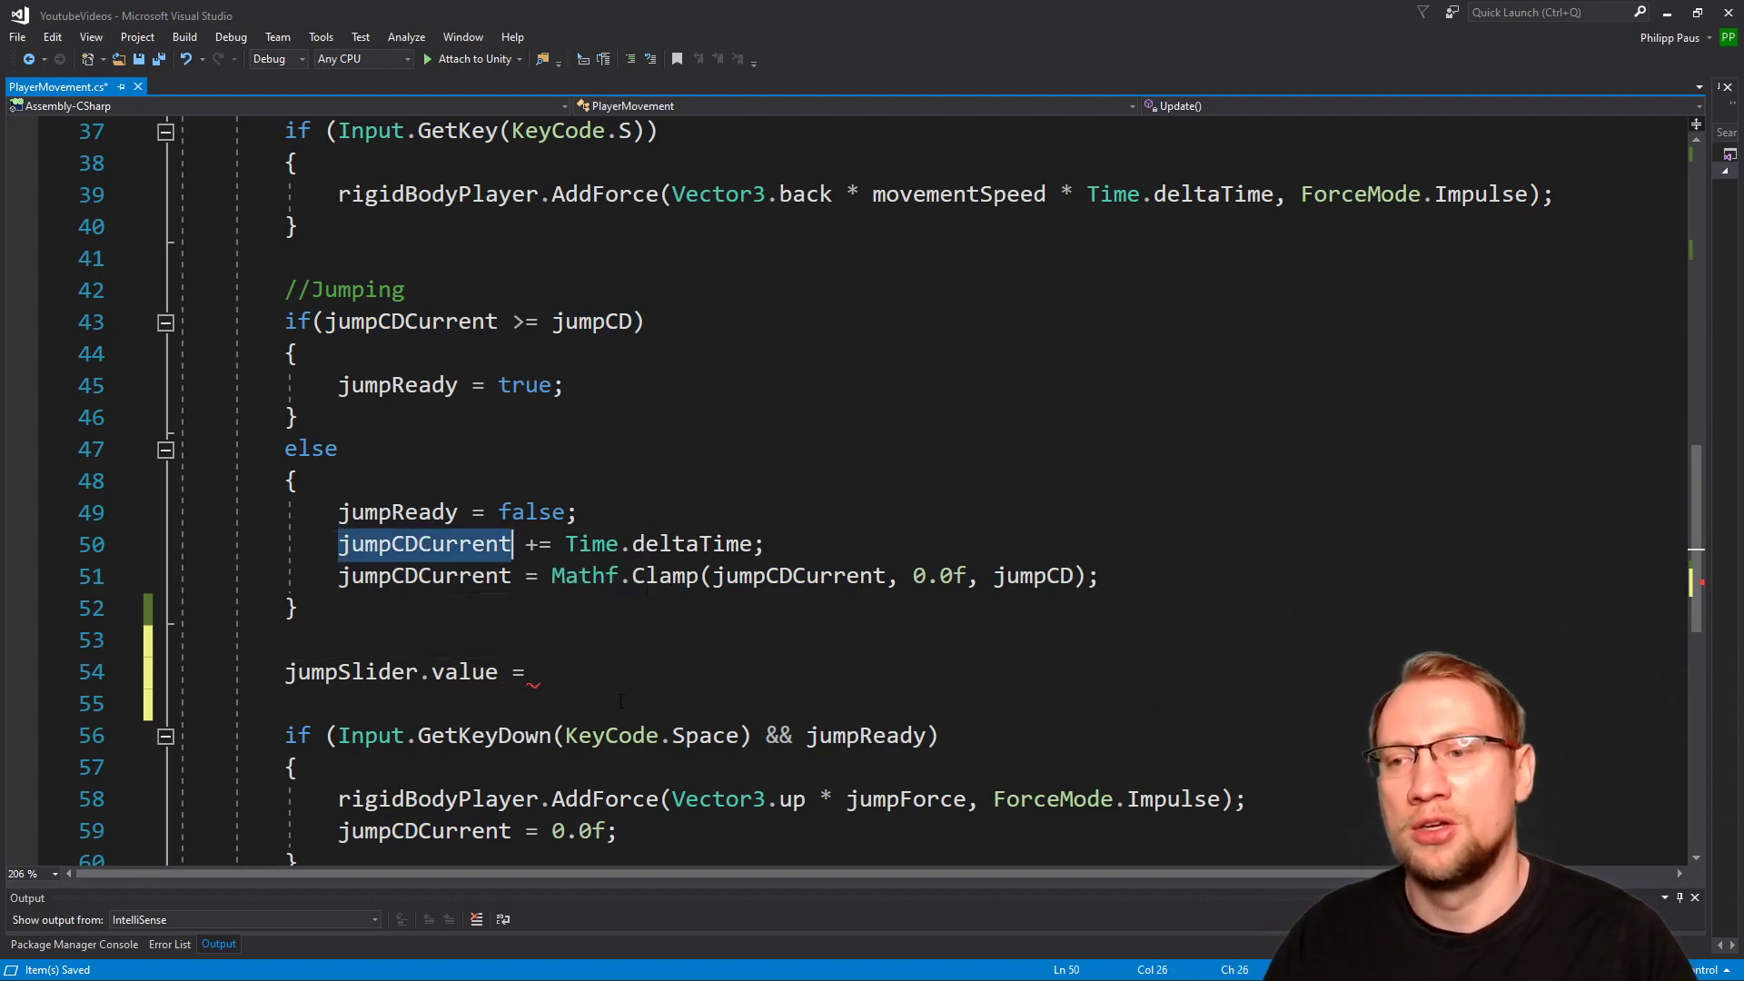
left_click(574, 675)
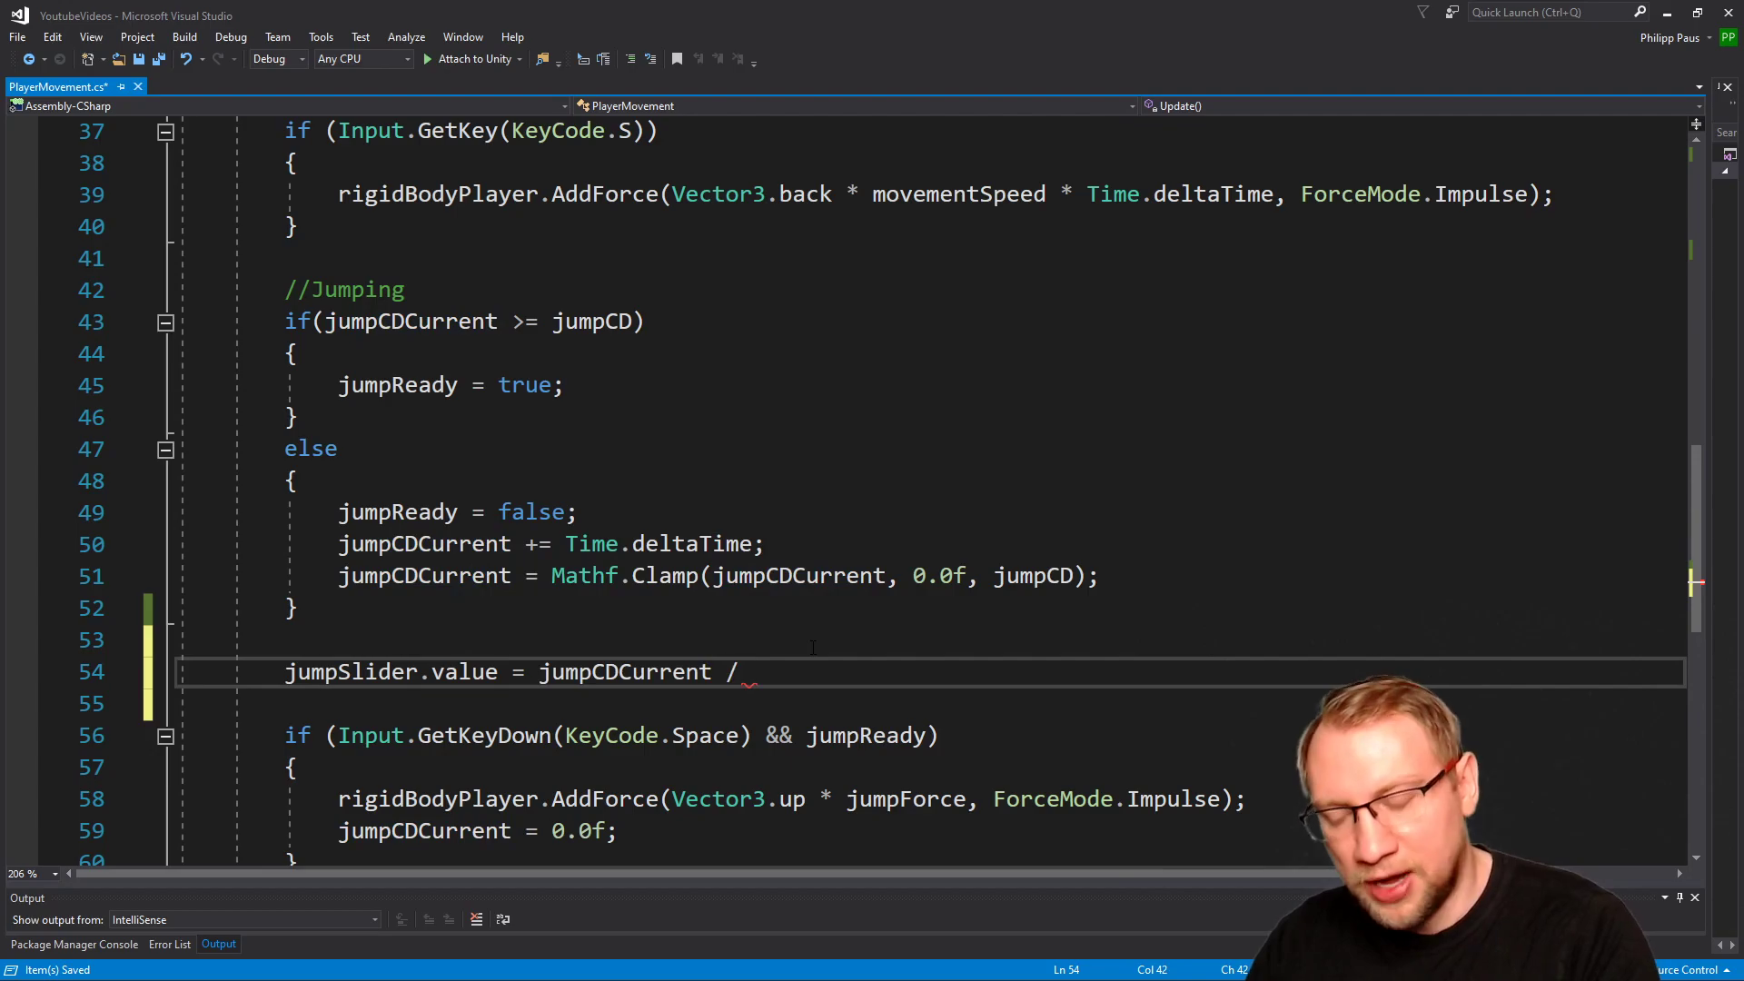
type("jumpCD;")
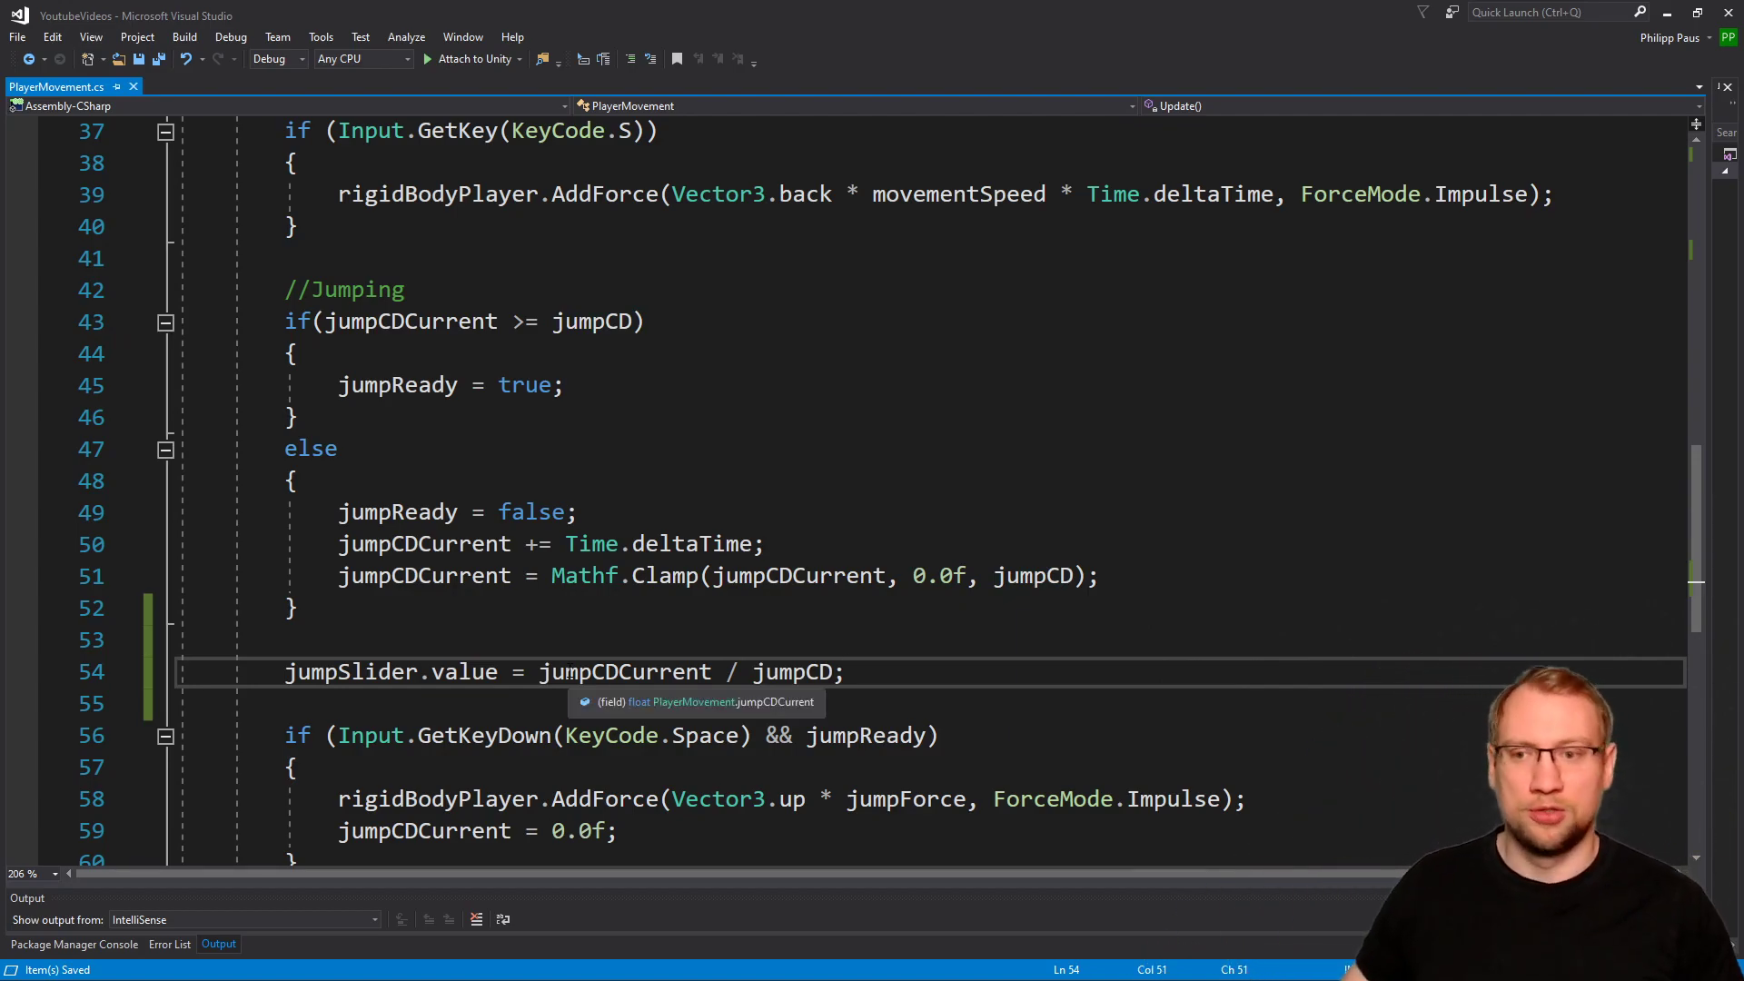
scroll(568, 674, "up", 1)
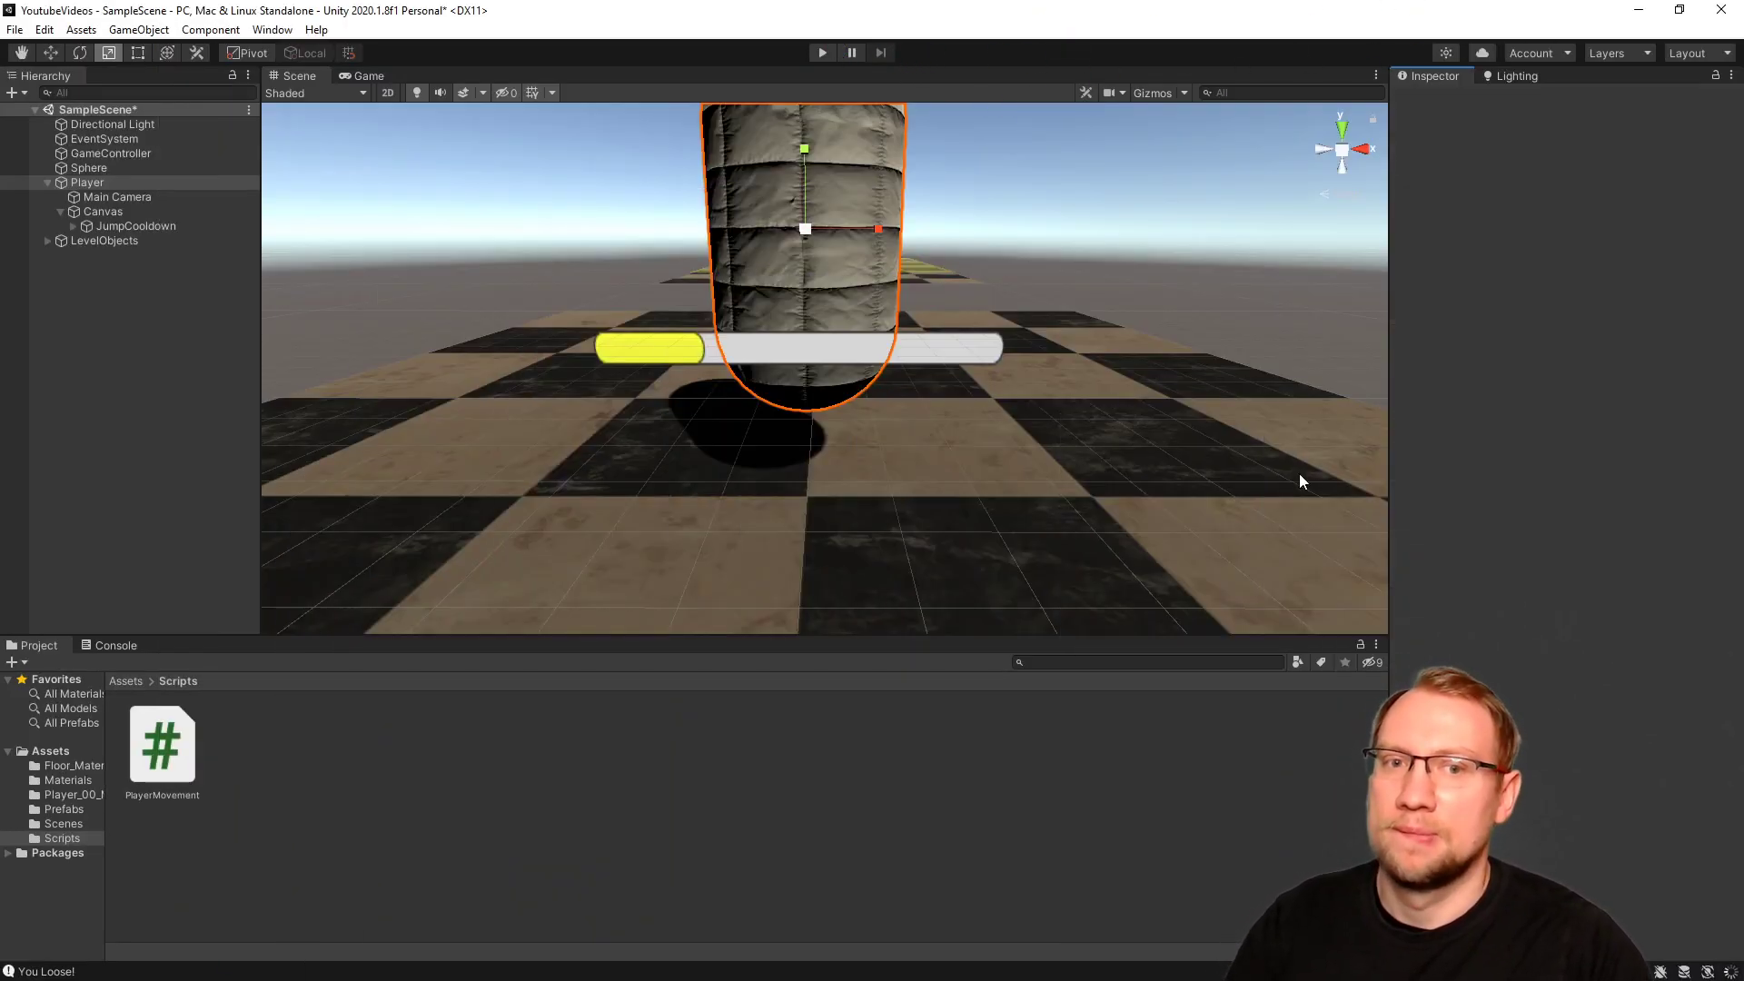
Play the game, jump three times to watch the cooldown bar refill, then stop.
left_click(822, 54)
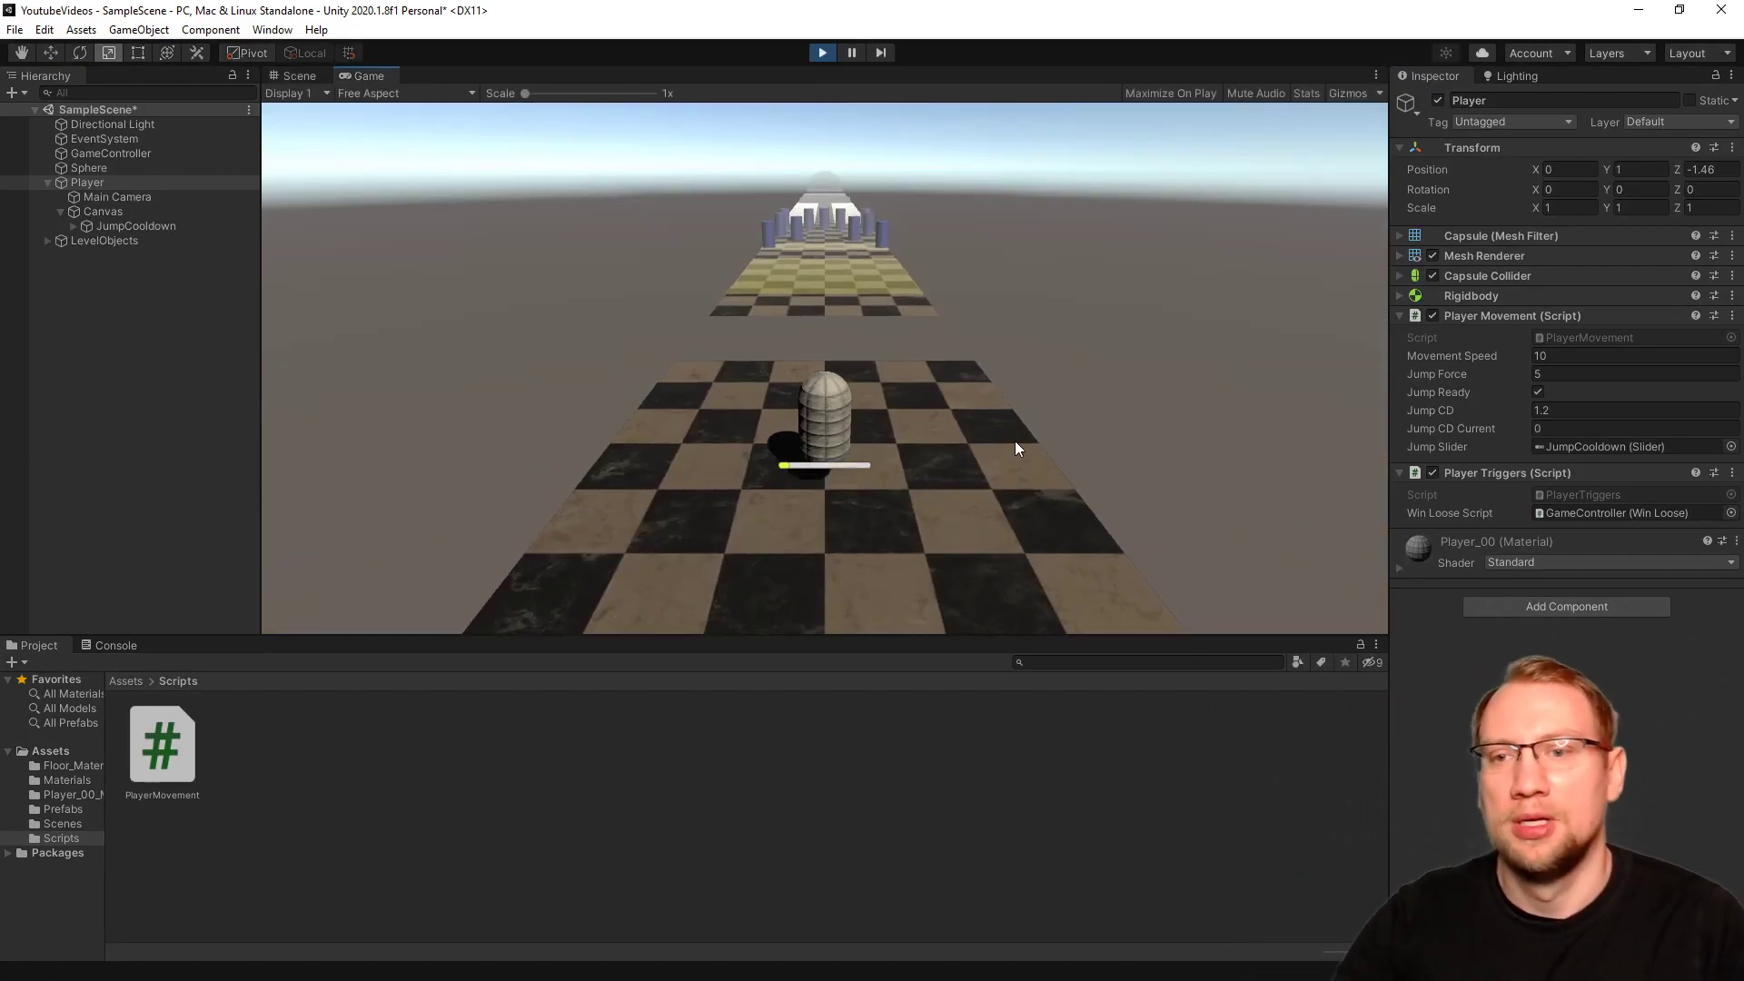
key("space")
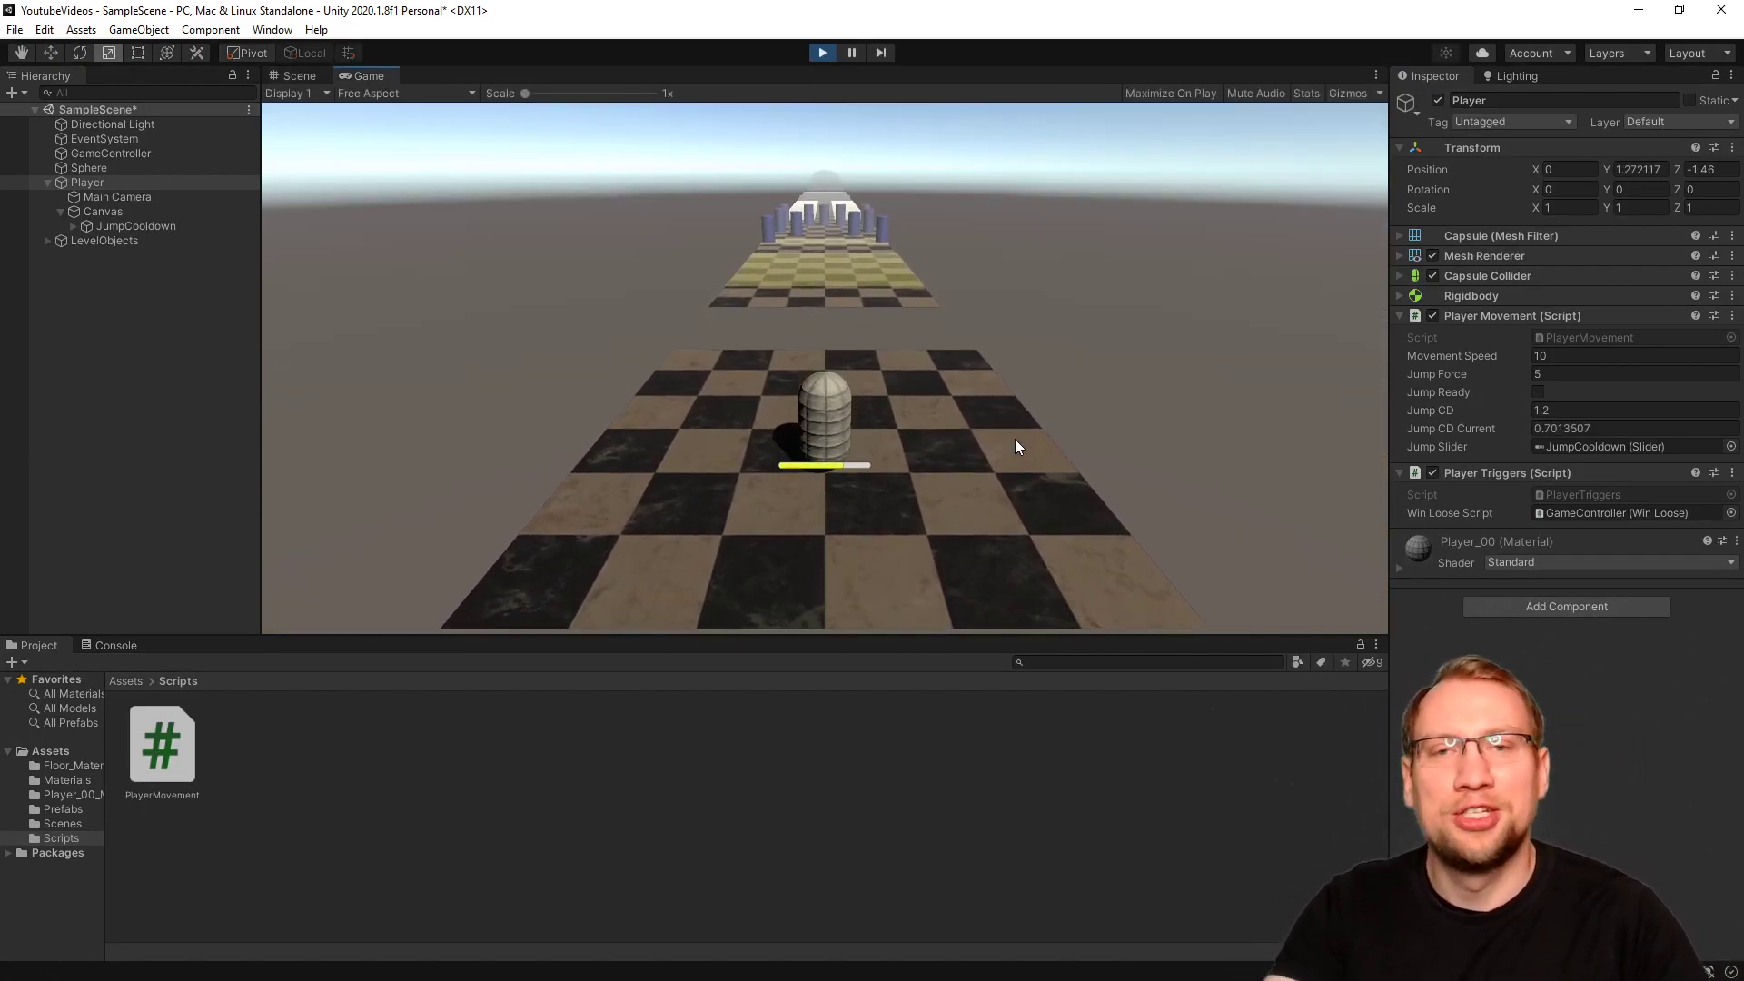
key("space")
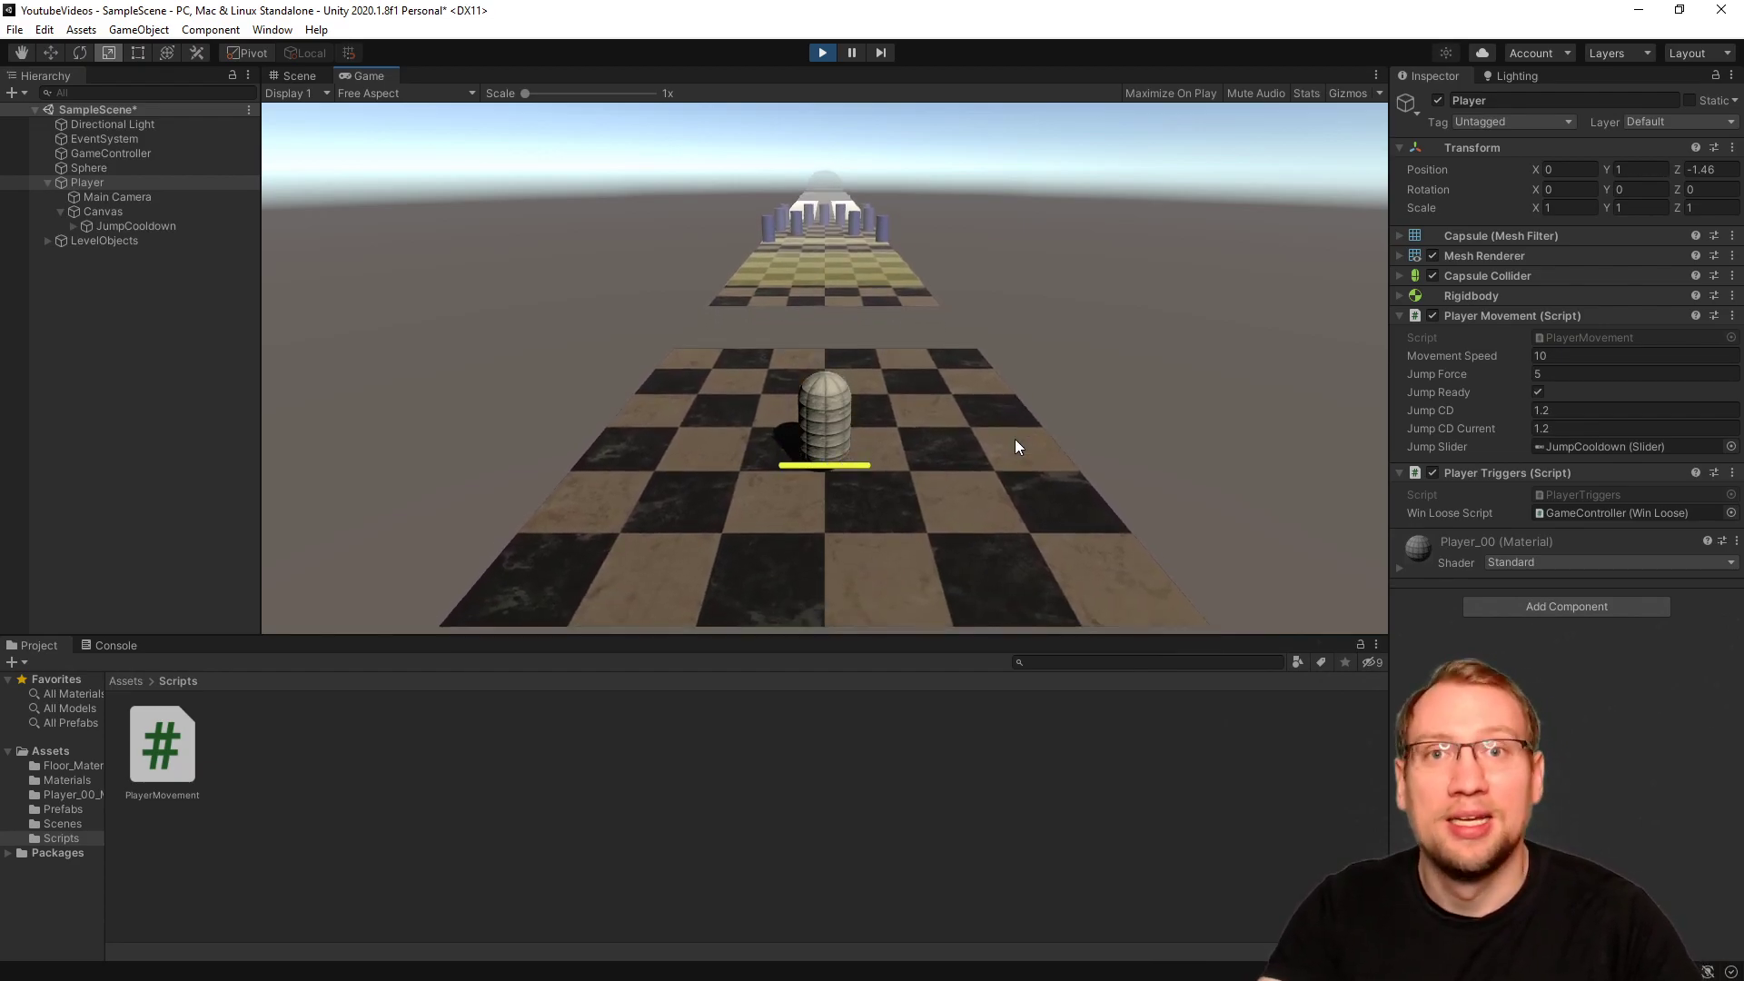
key("space")
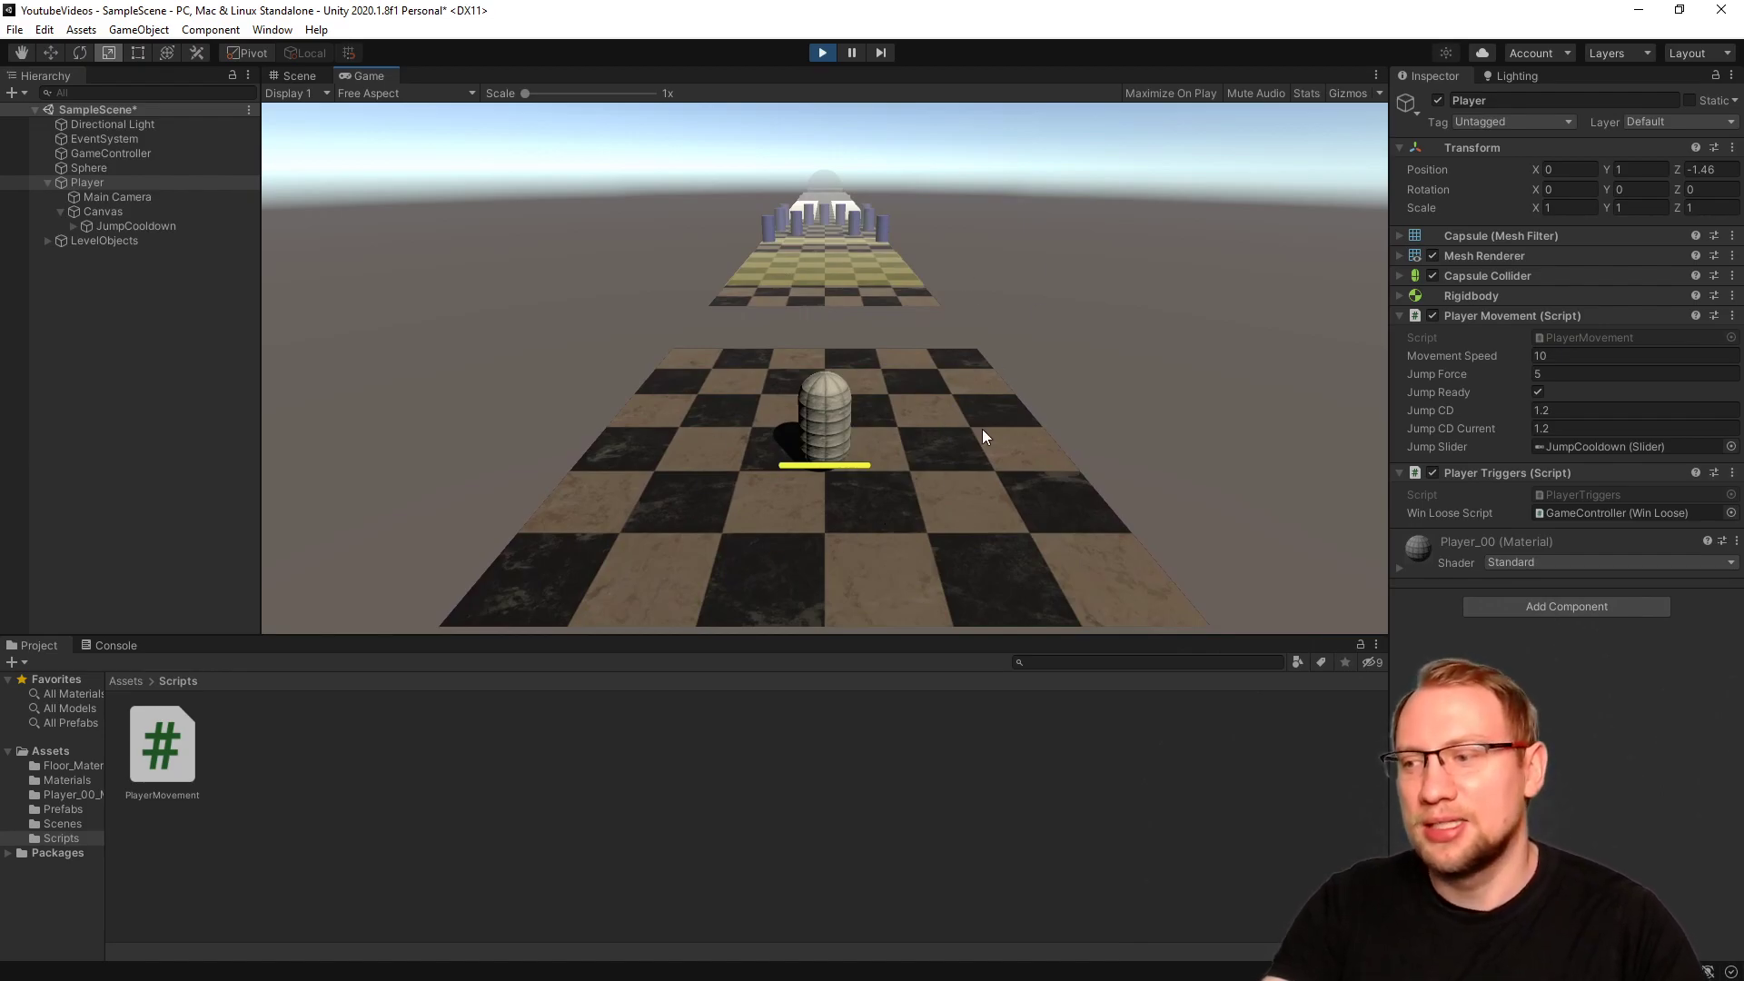
left_click(821, 54)
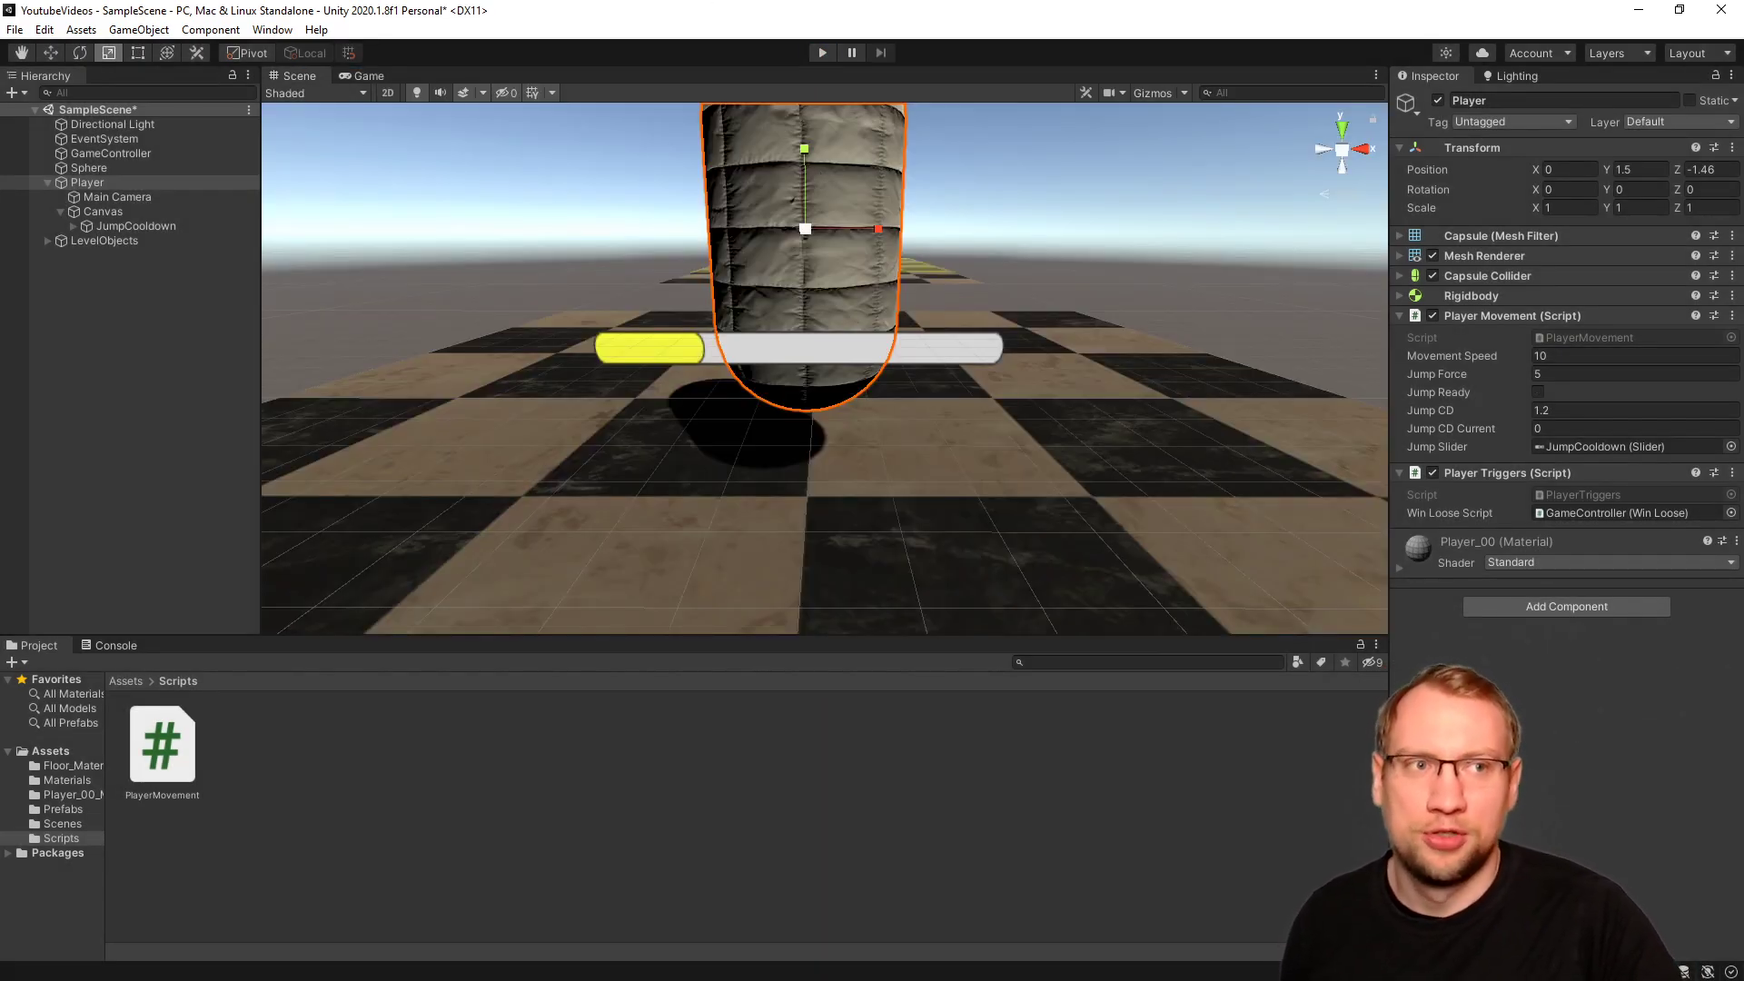
key("alt+Tab")
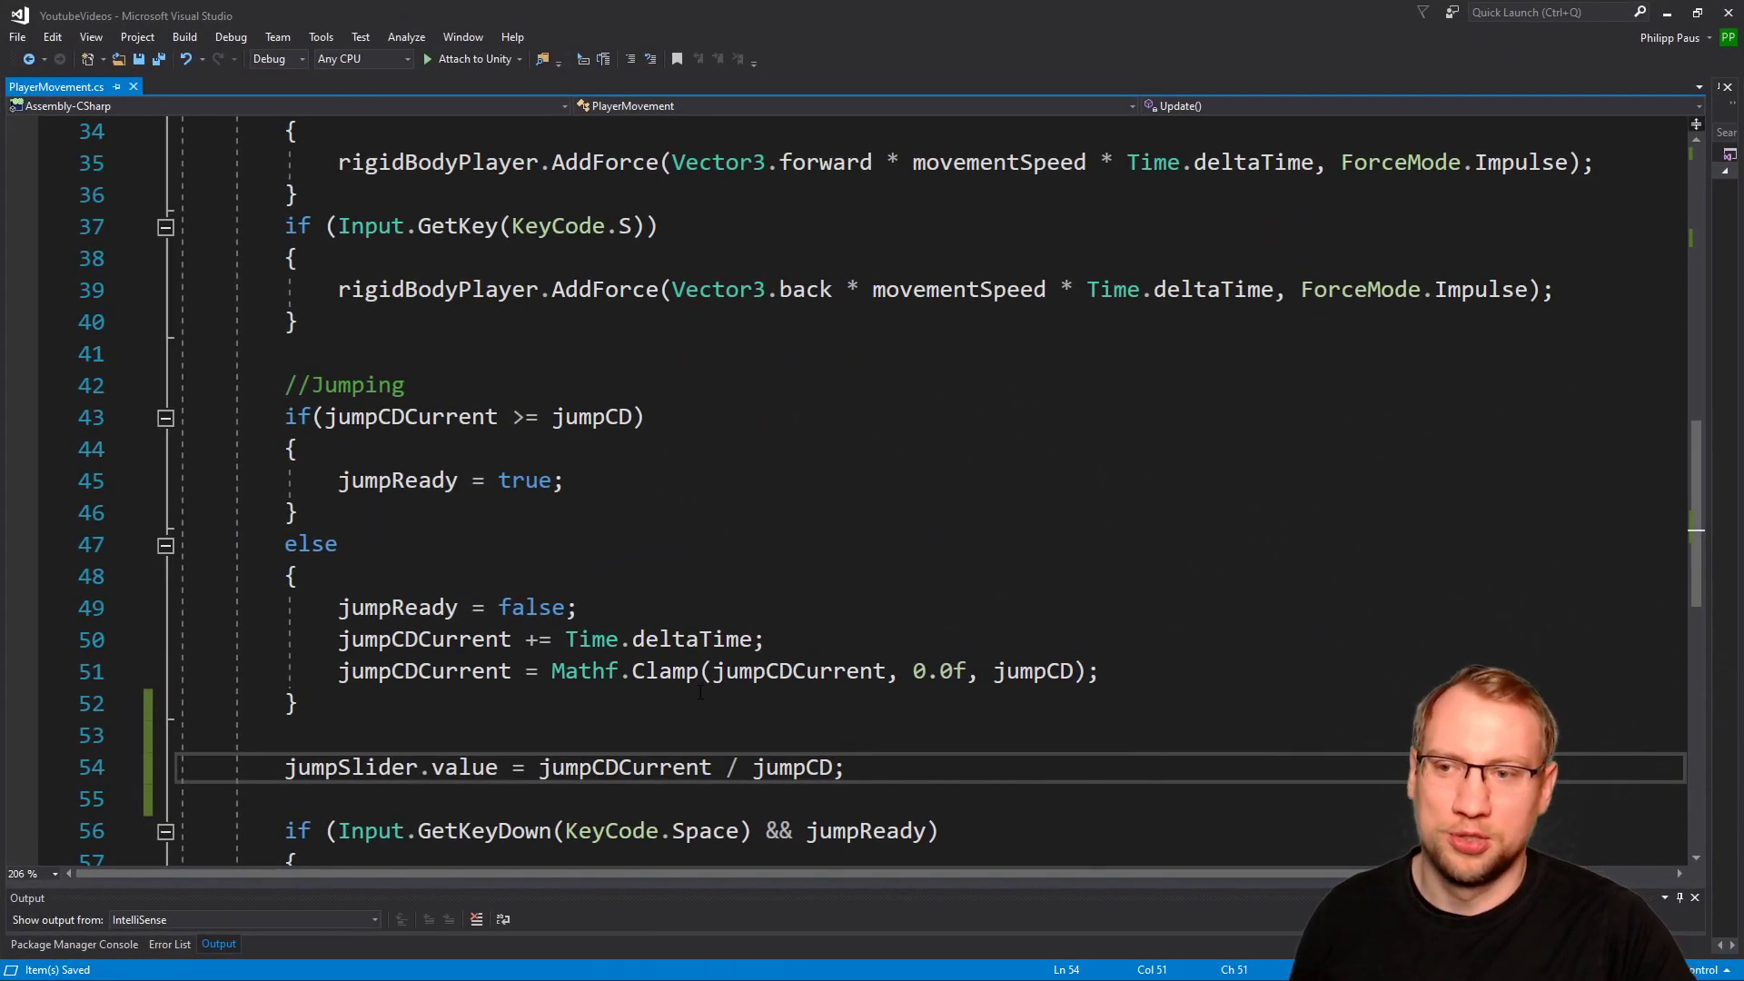
After the slider assignment, begin an if statement testing jumpSlider.value against 1.0f.
scroll(924, 757, "down", 1)
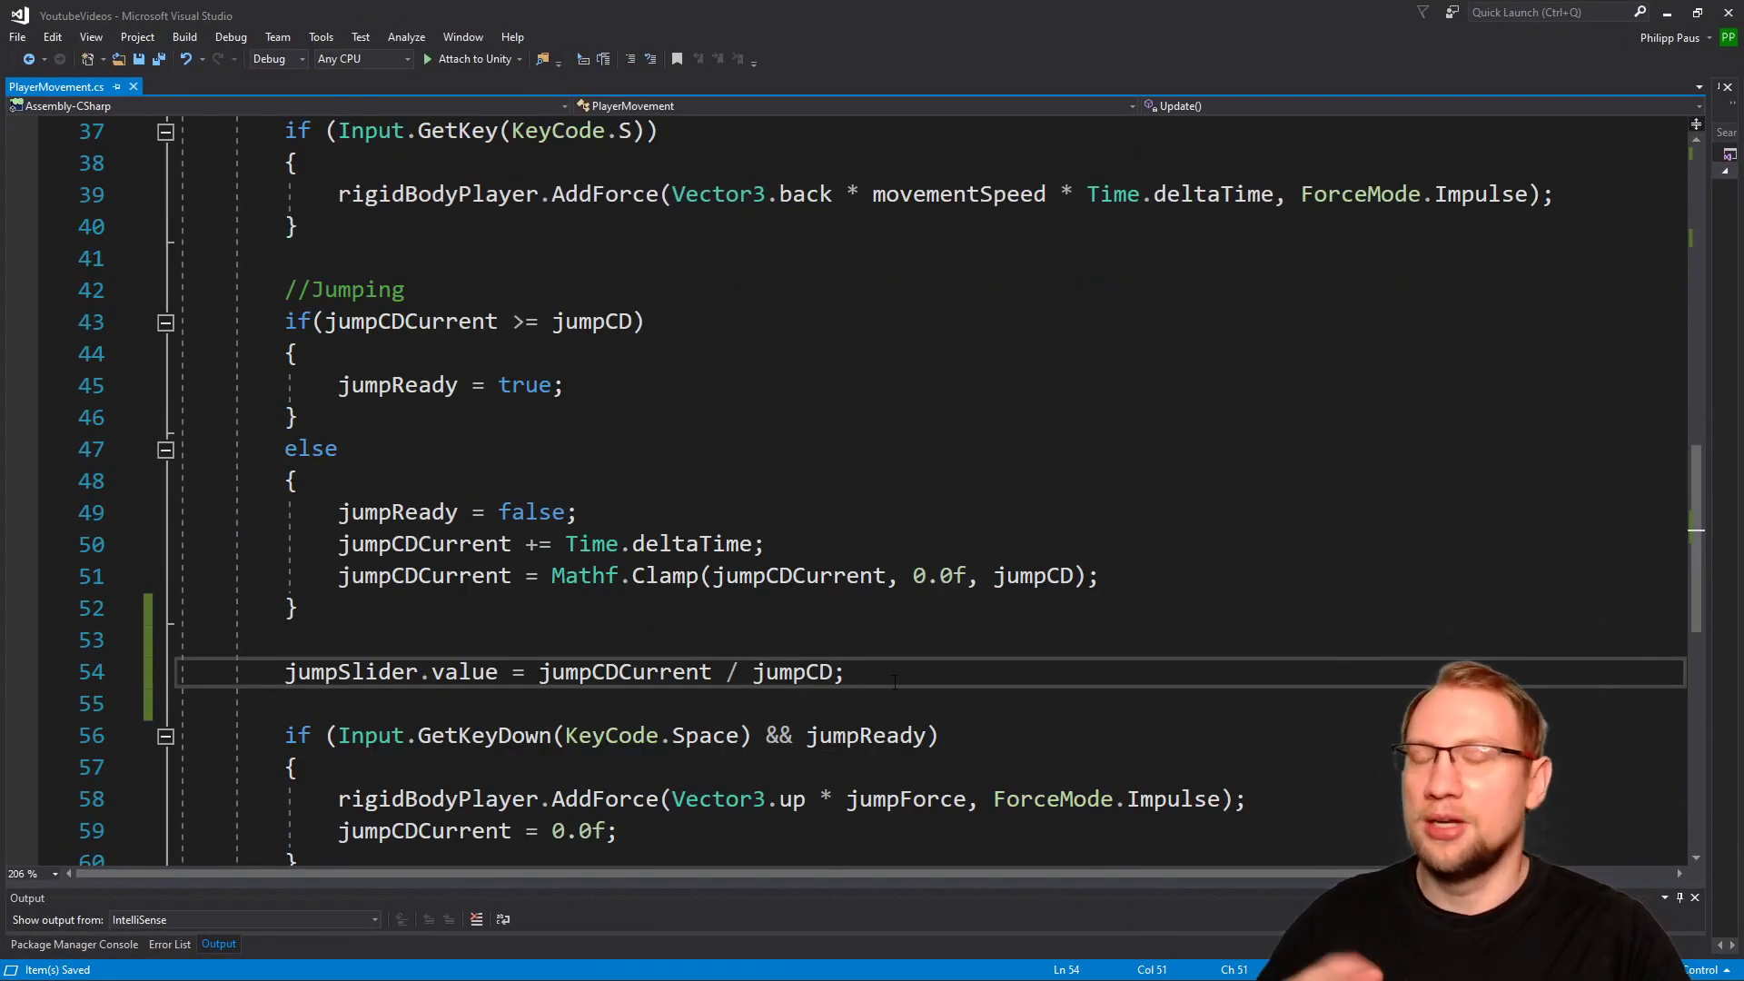
key("Return")
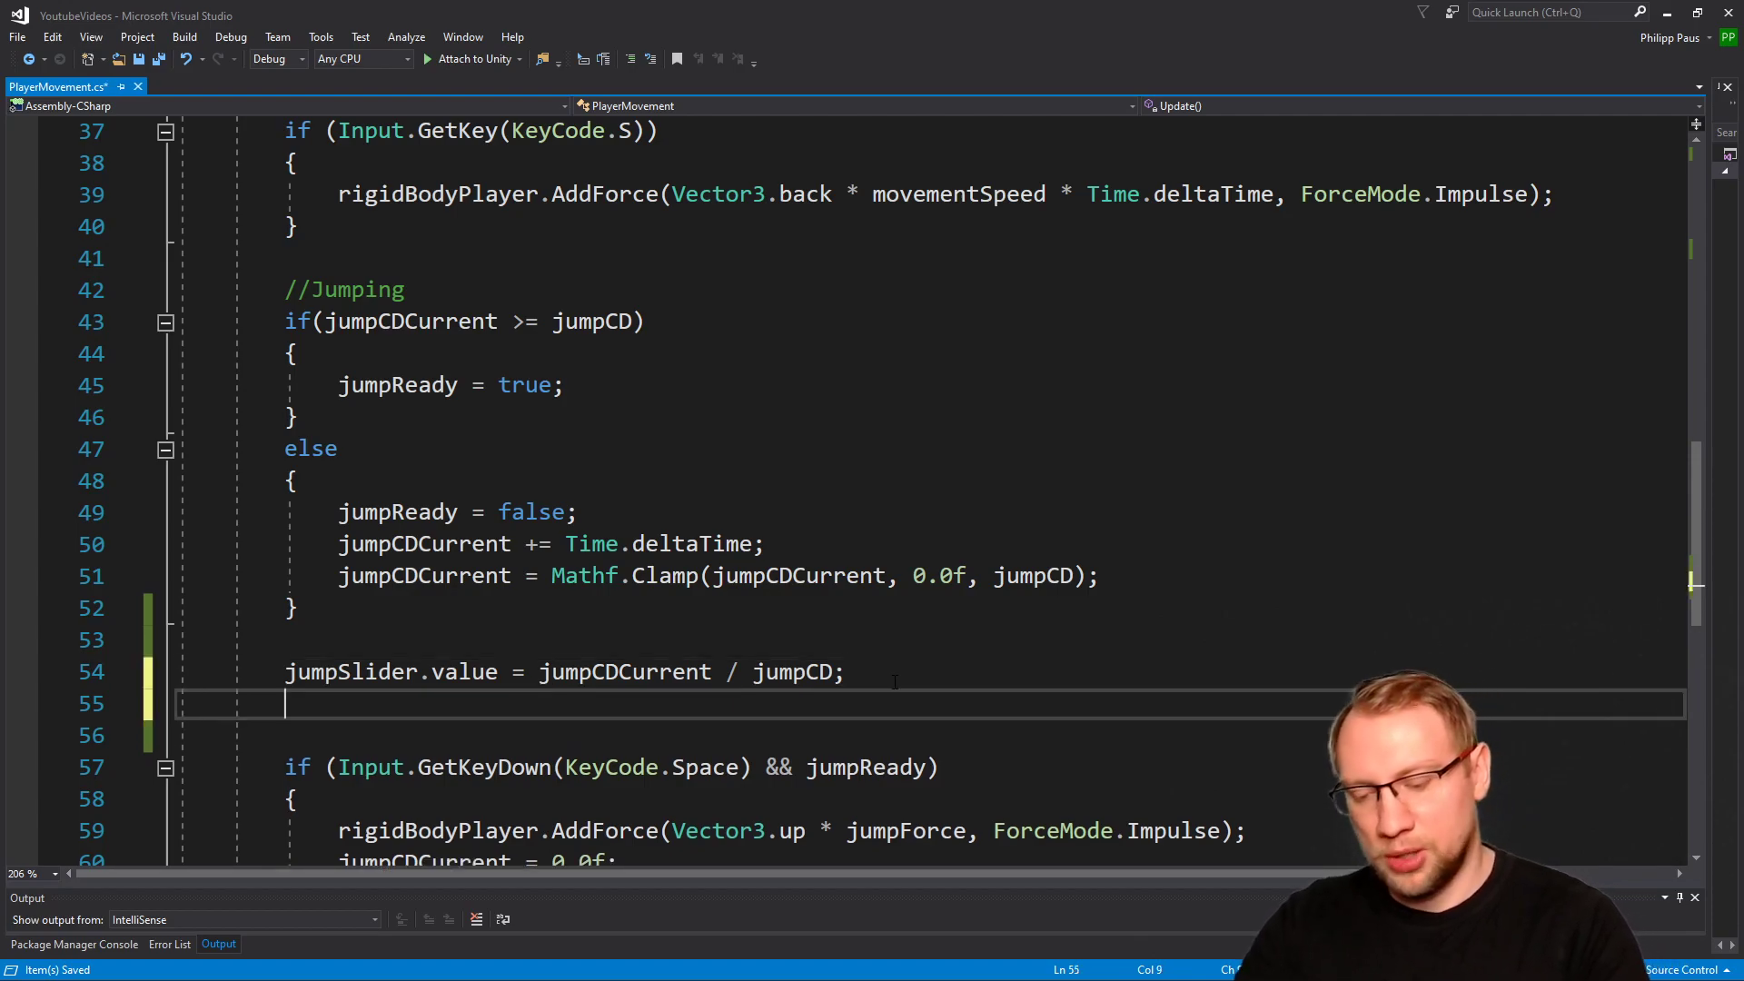
type("jumpSlid")
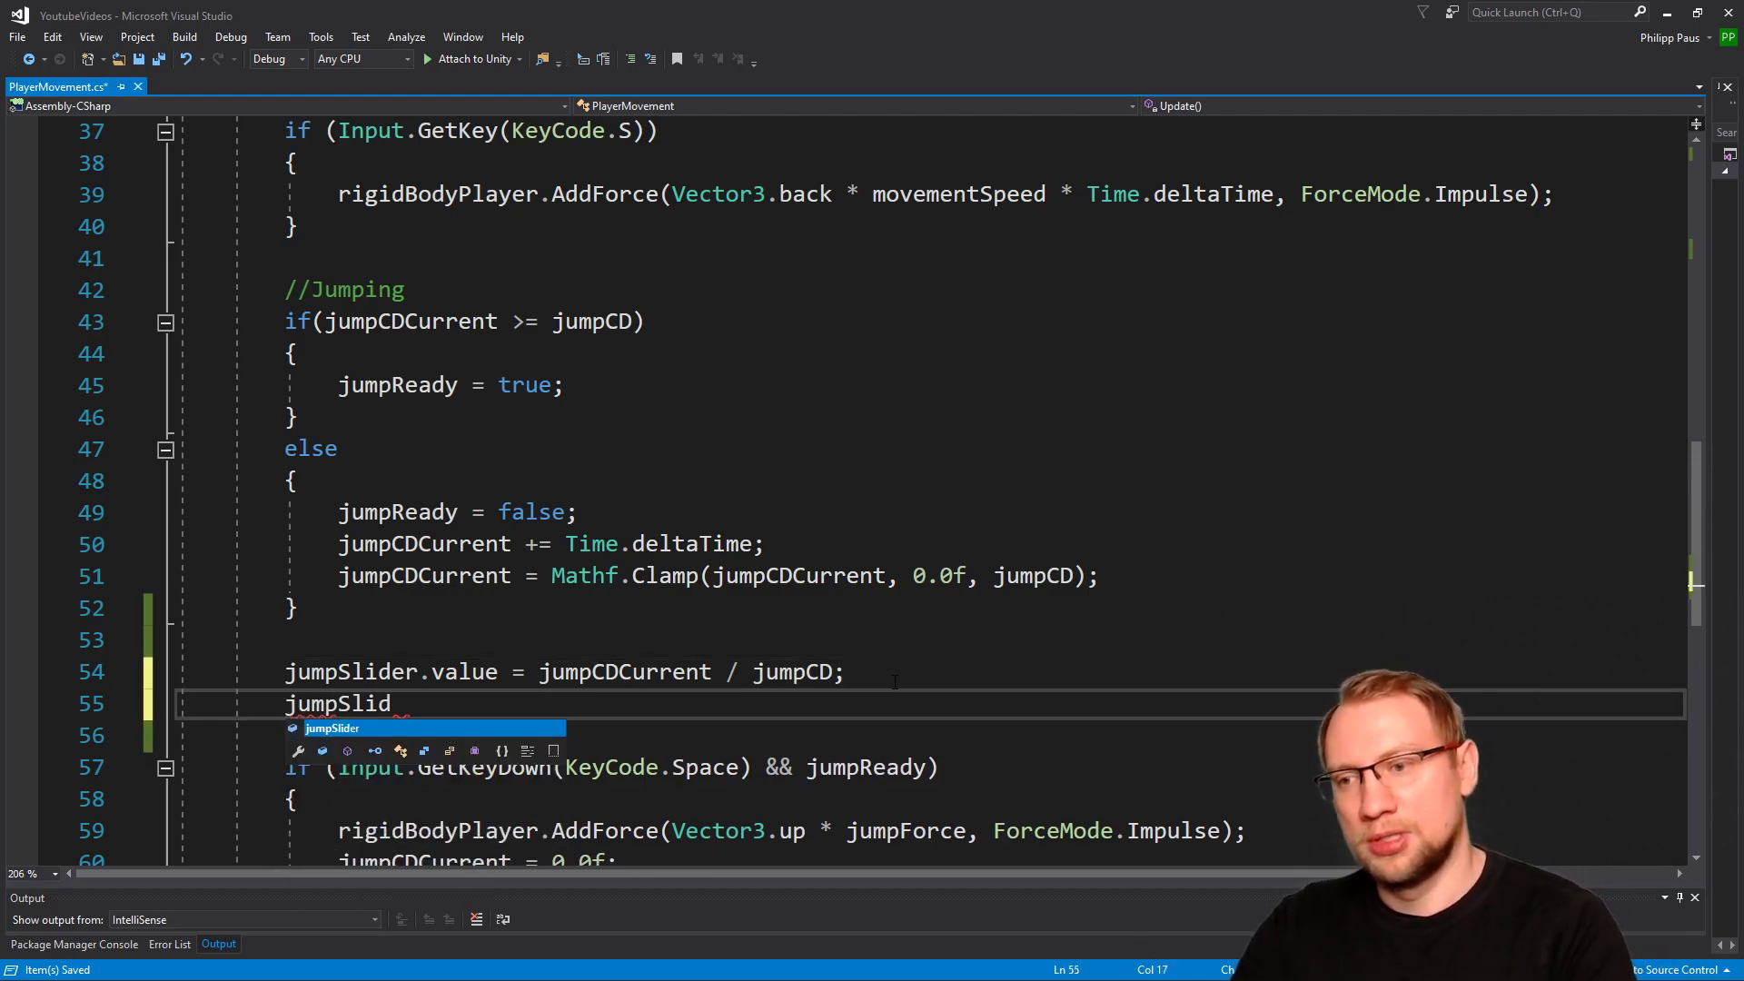
type("e")
key("BackSpace")
key("BackSpace")
key("BackSpace")
key("BackSpace")
key("BackSpace")
key("BackSpace")
key("BackSpace")
key("BackSpace")
key("BackSpace")
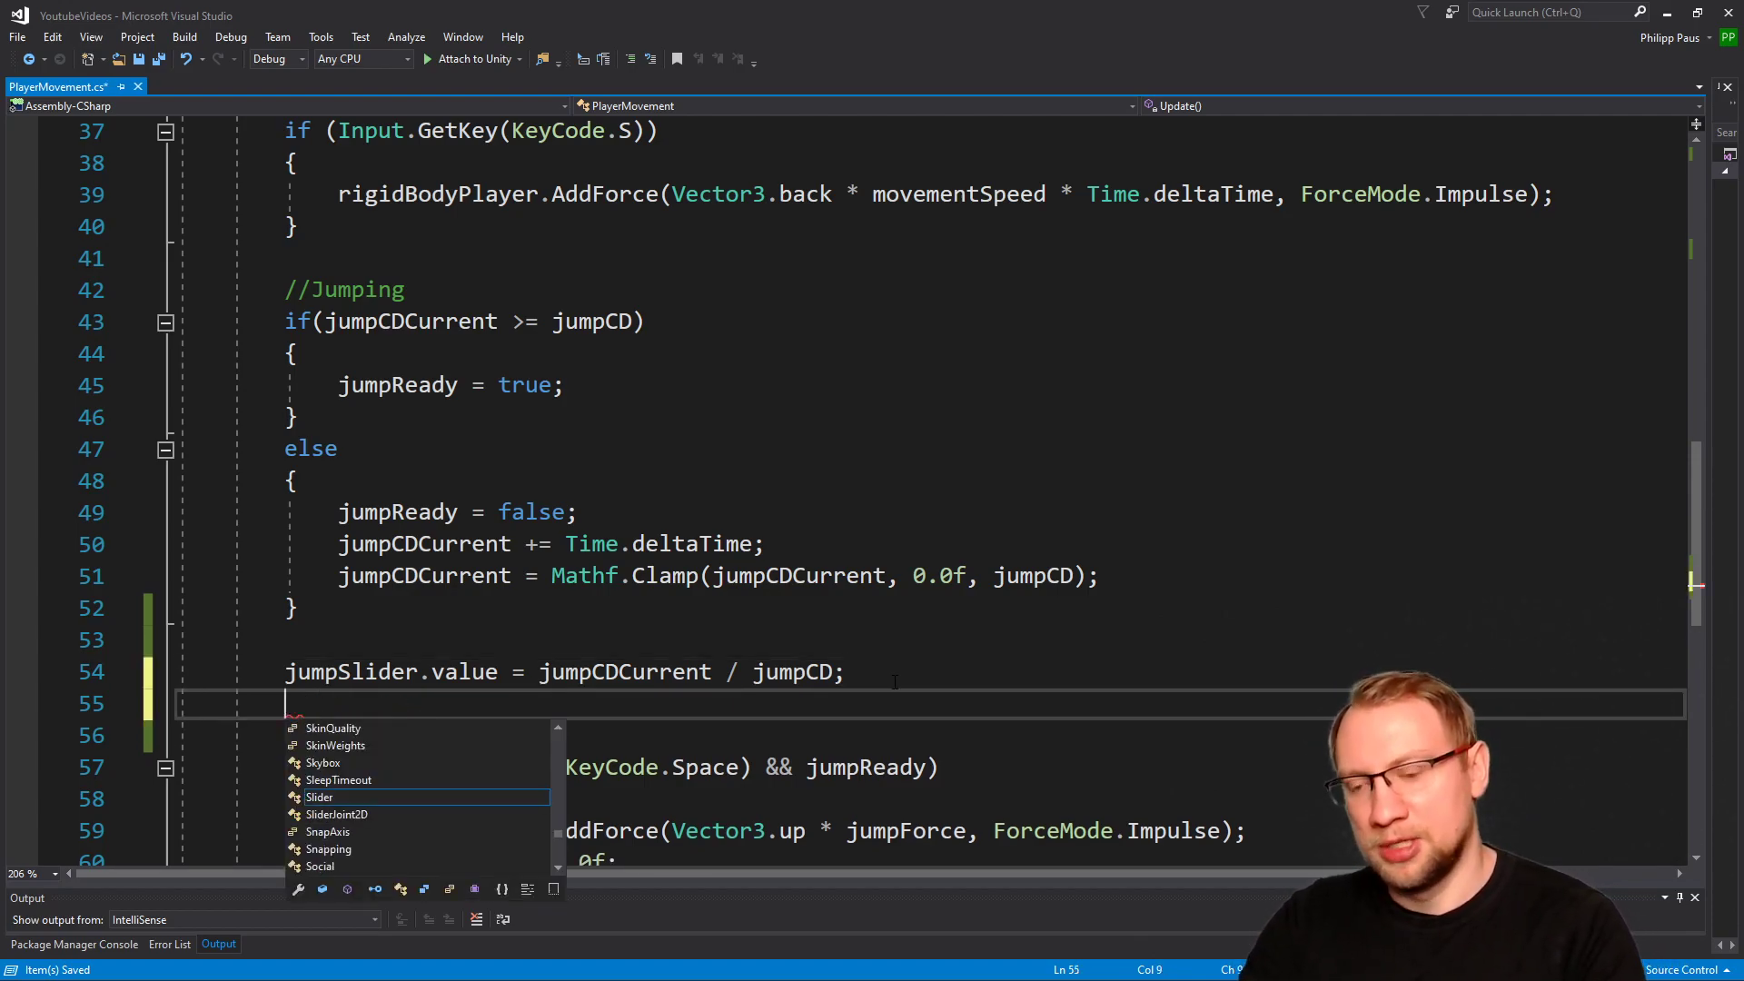
type("if(")
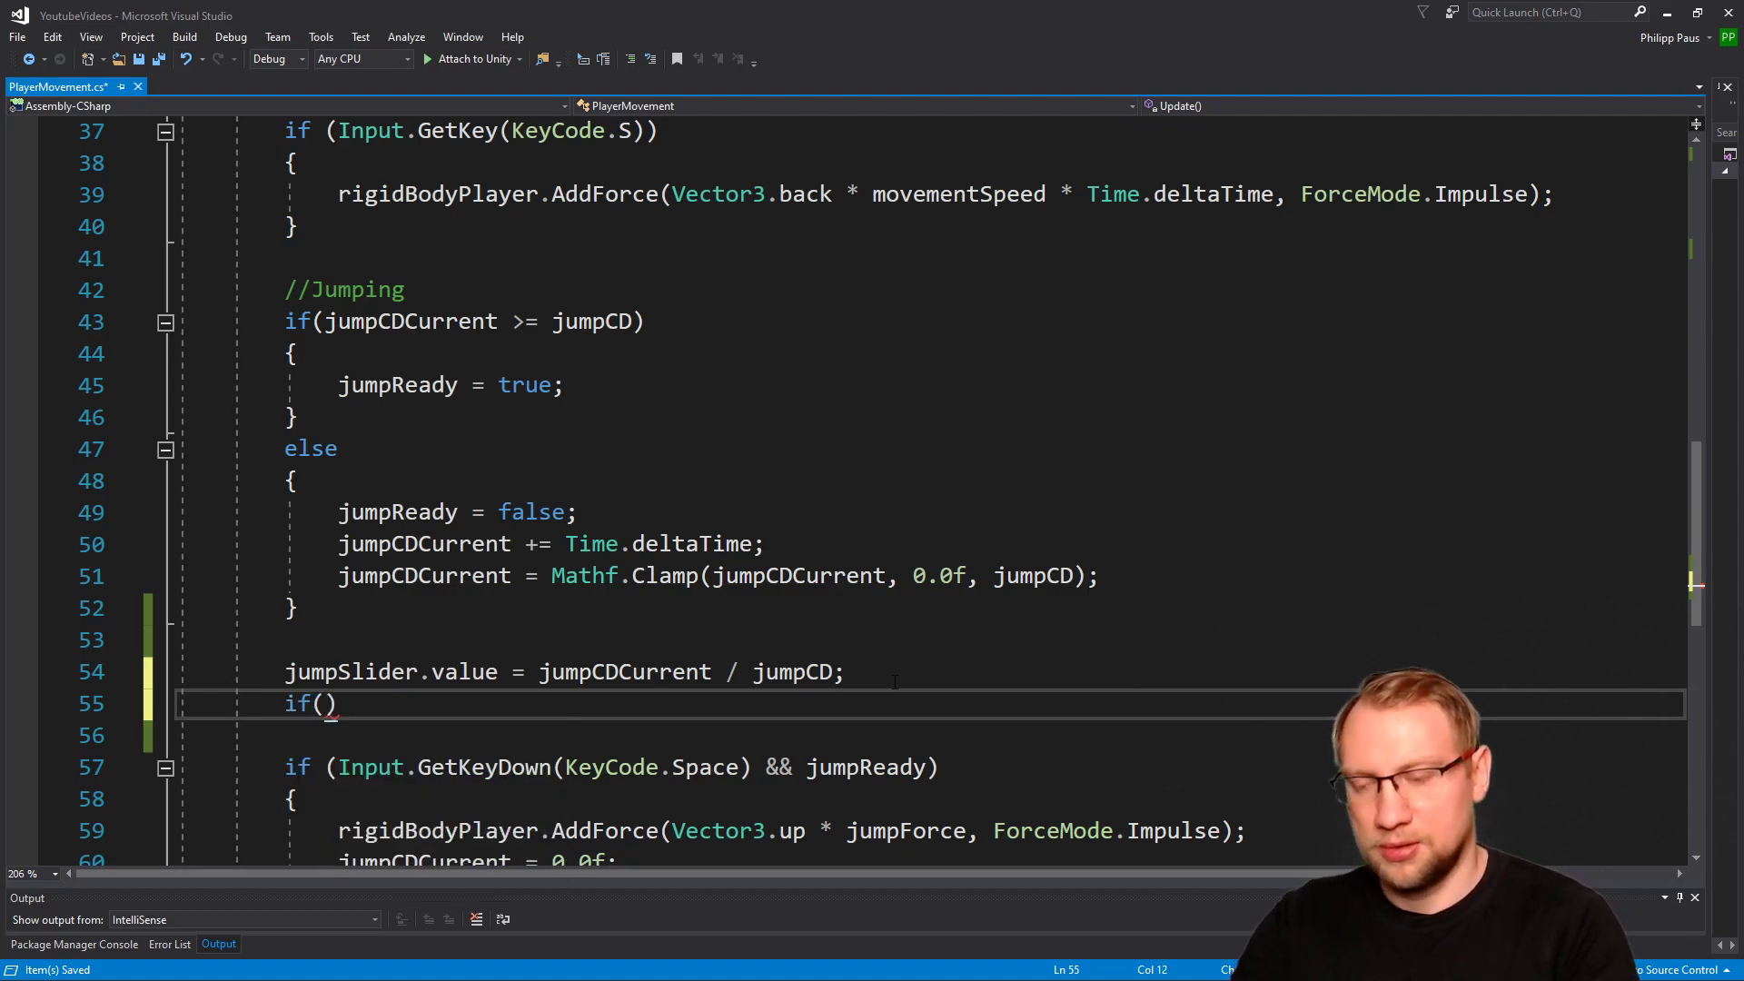
type("jump")
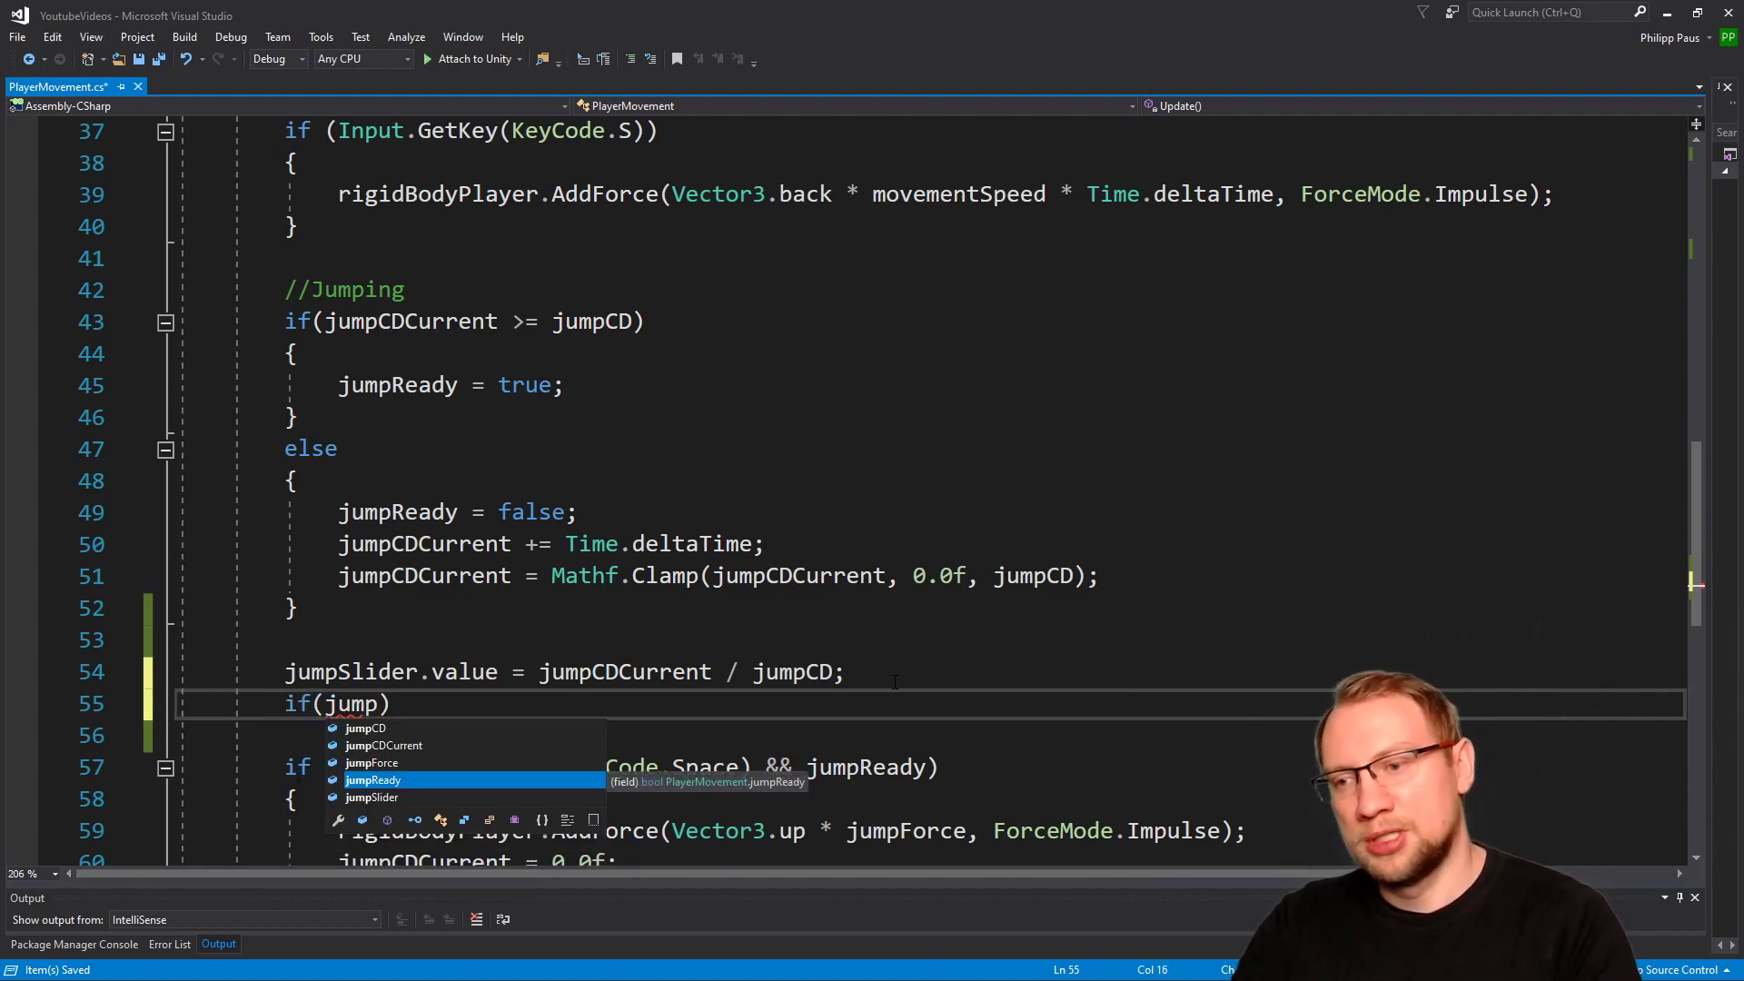
type("sli")
key("Tab")
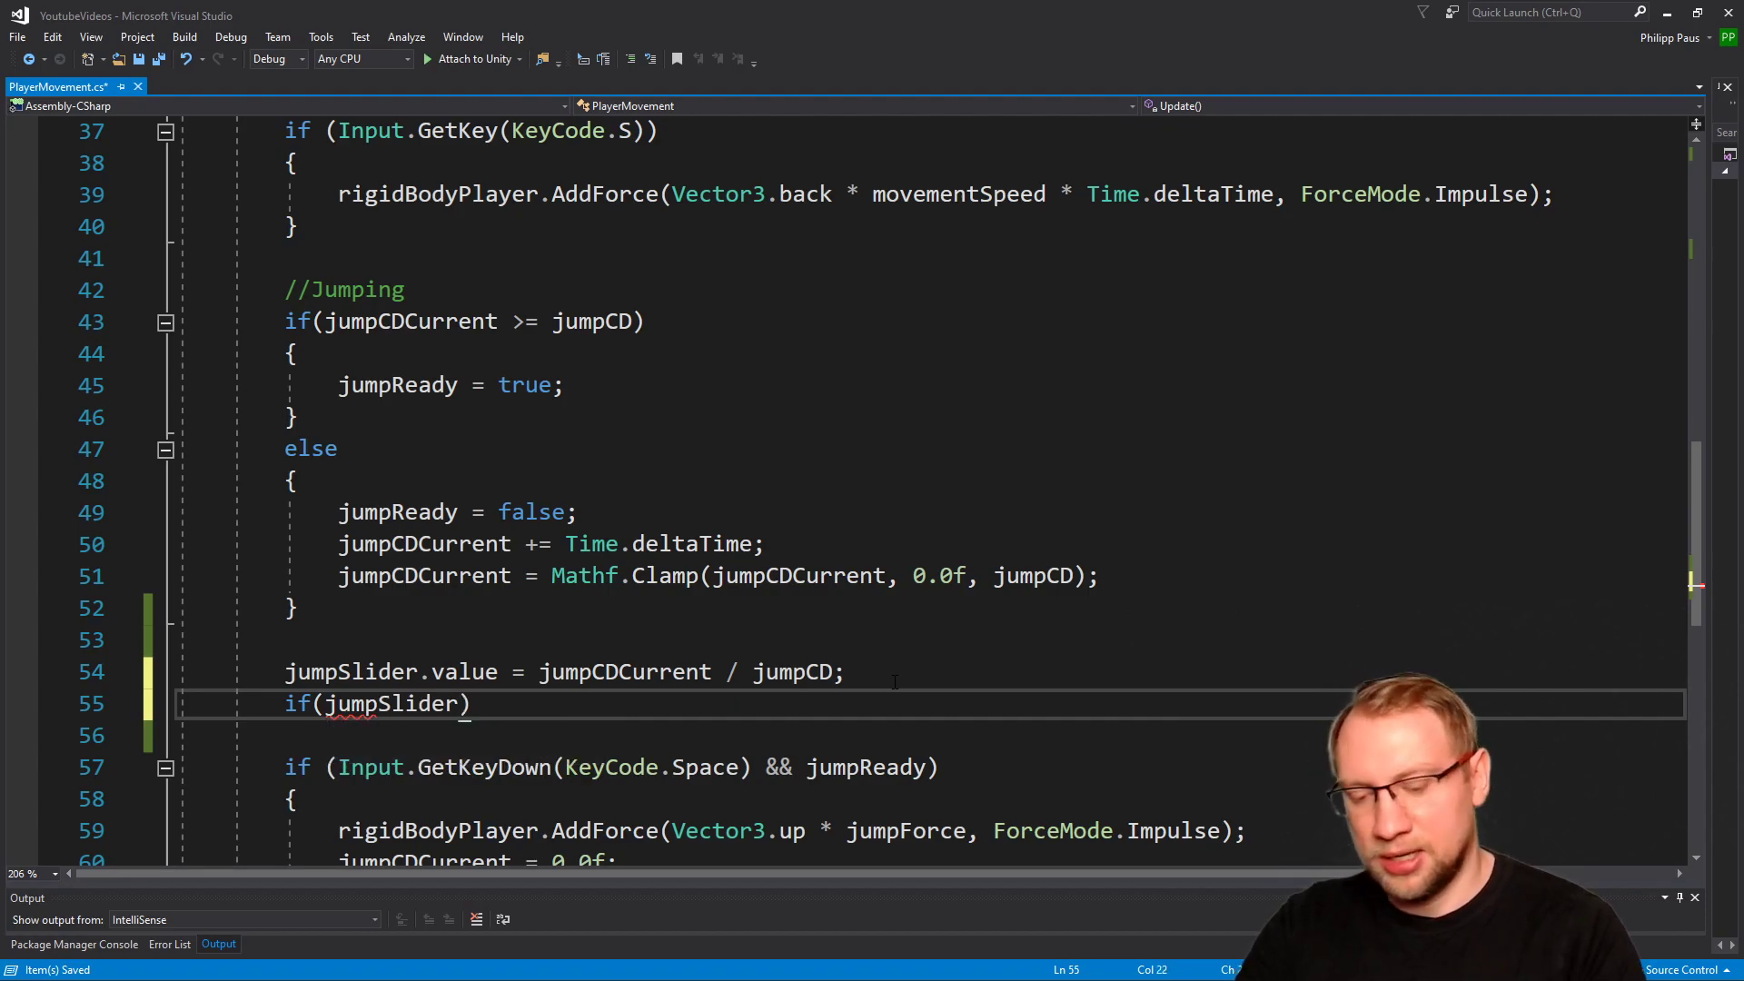
type(".value >= 1.0f")
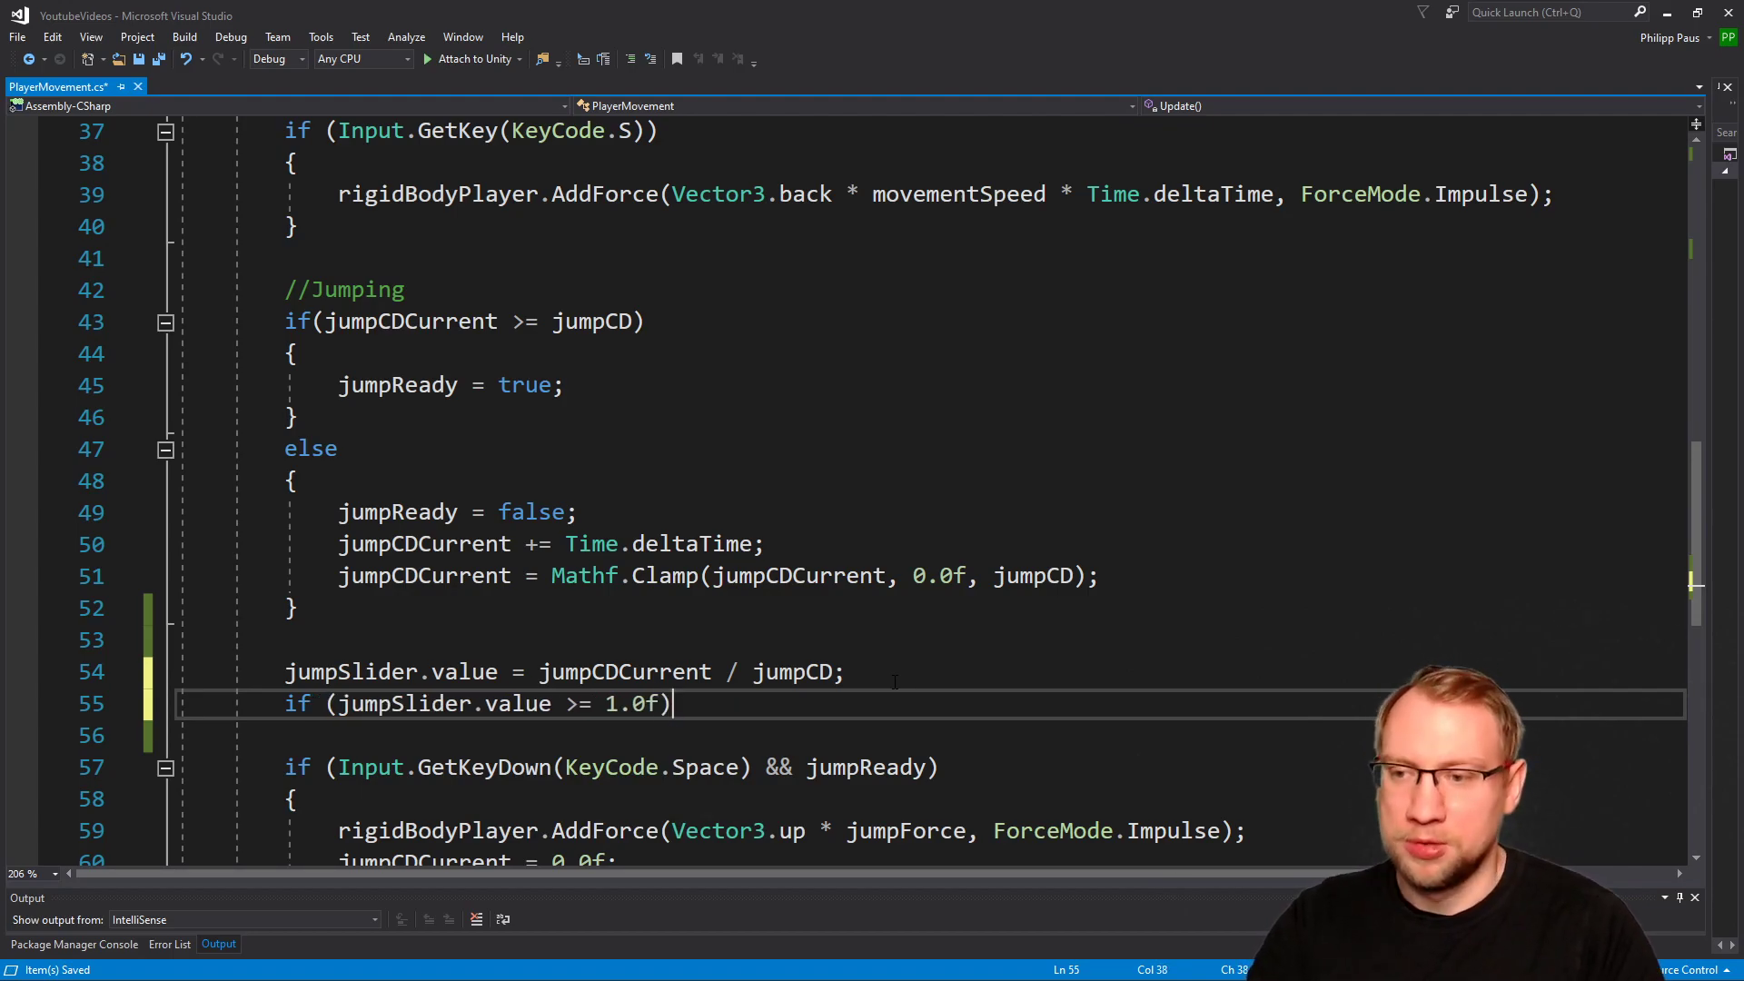
key("Return")
Add an else block, and make the if block call jumpSlider.gameObject.SetActive(false).
scroll(509, 520, "down", 3)
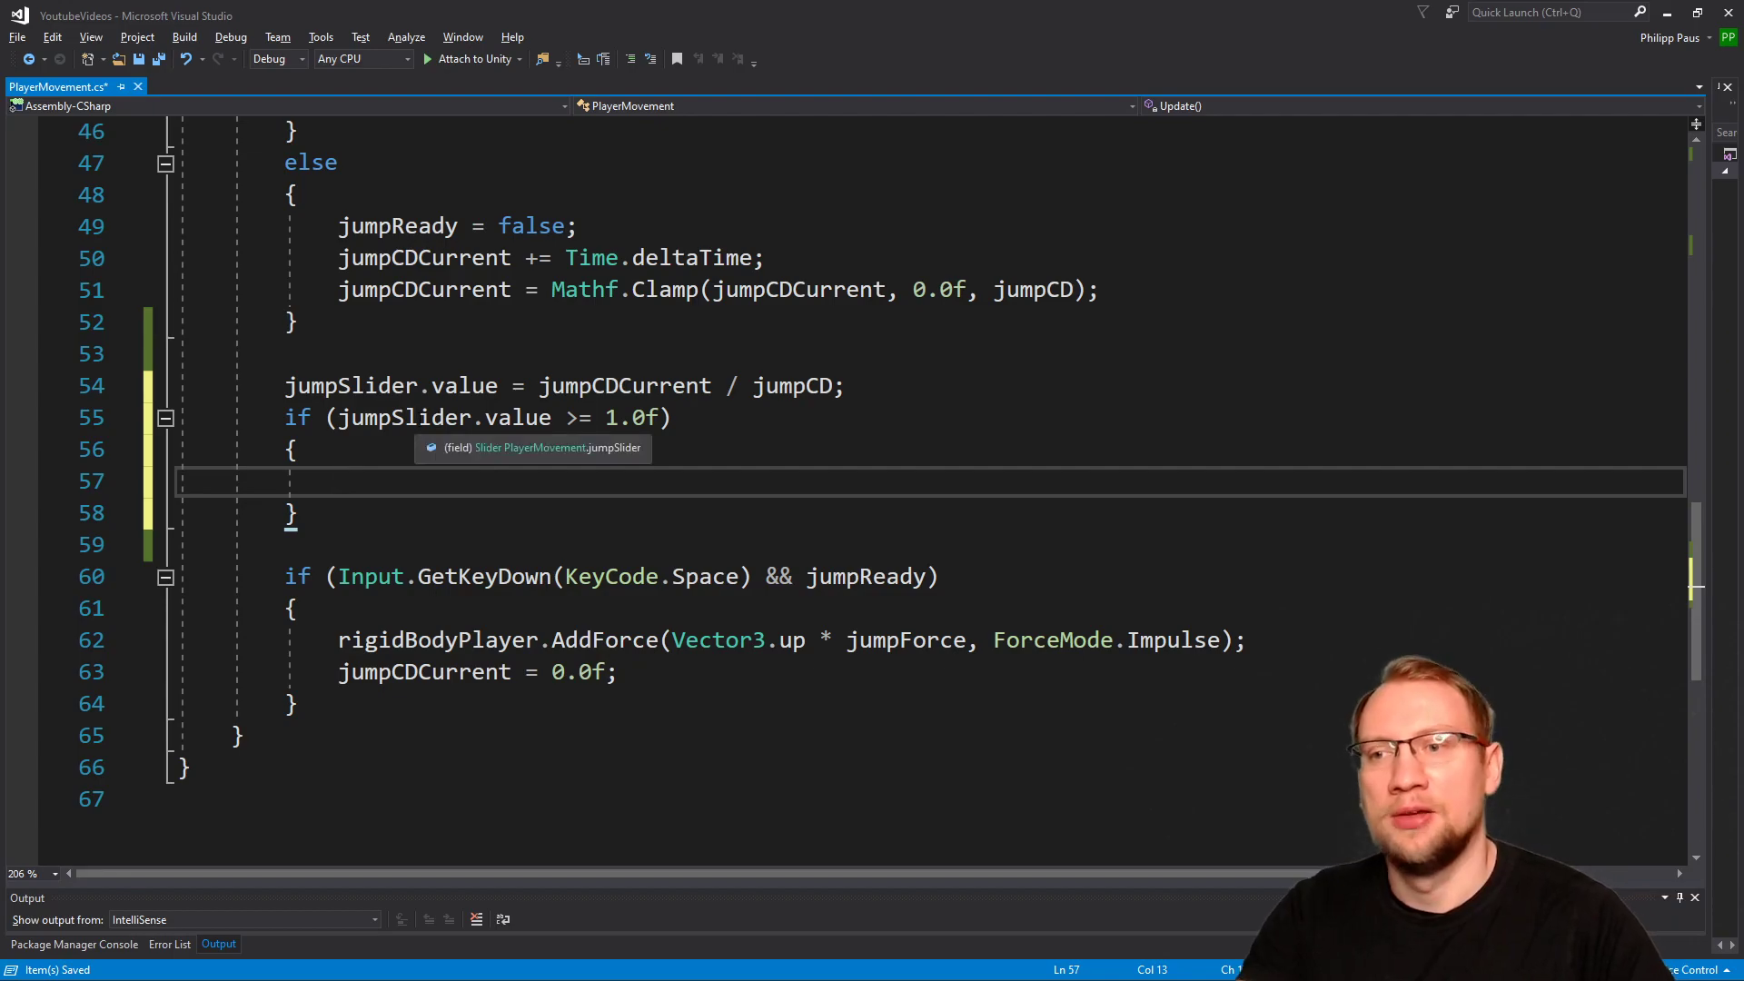
left_click(385, 522)
key("Return")
type("else {")
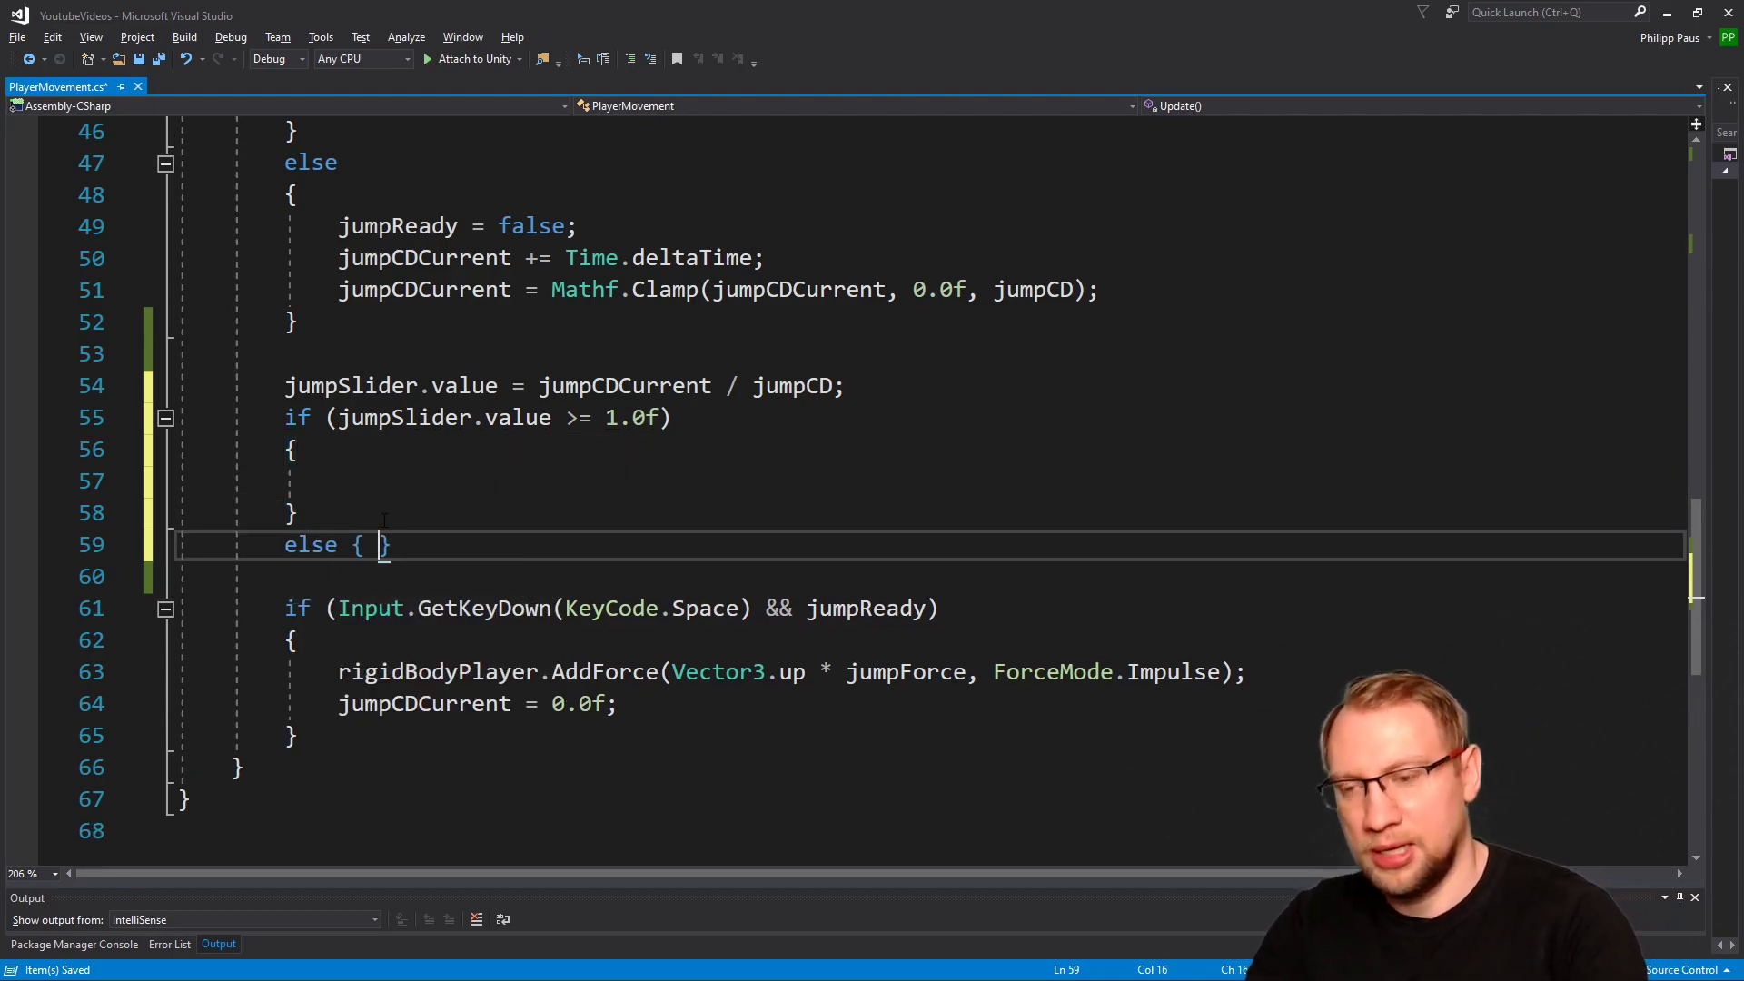
key("Return")
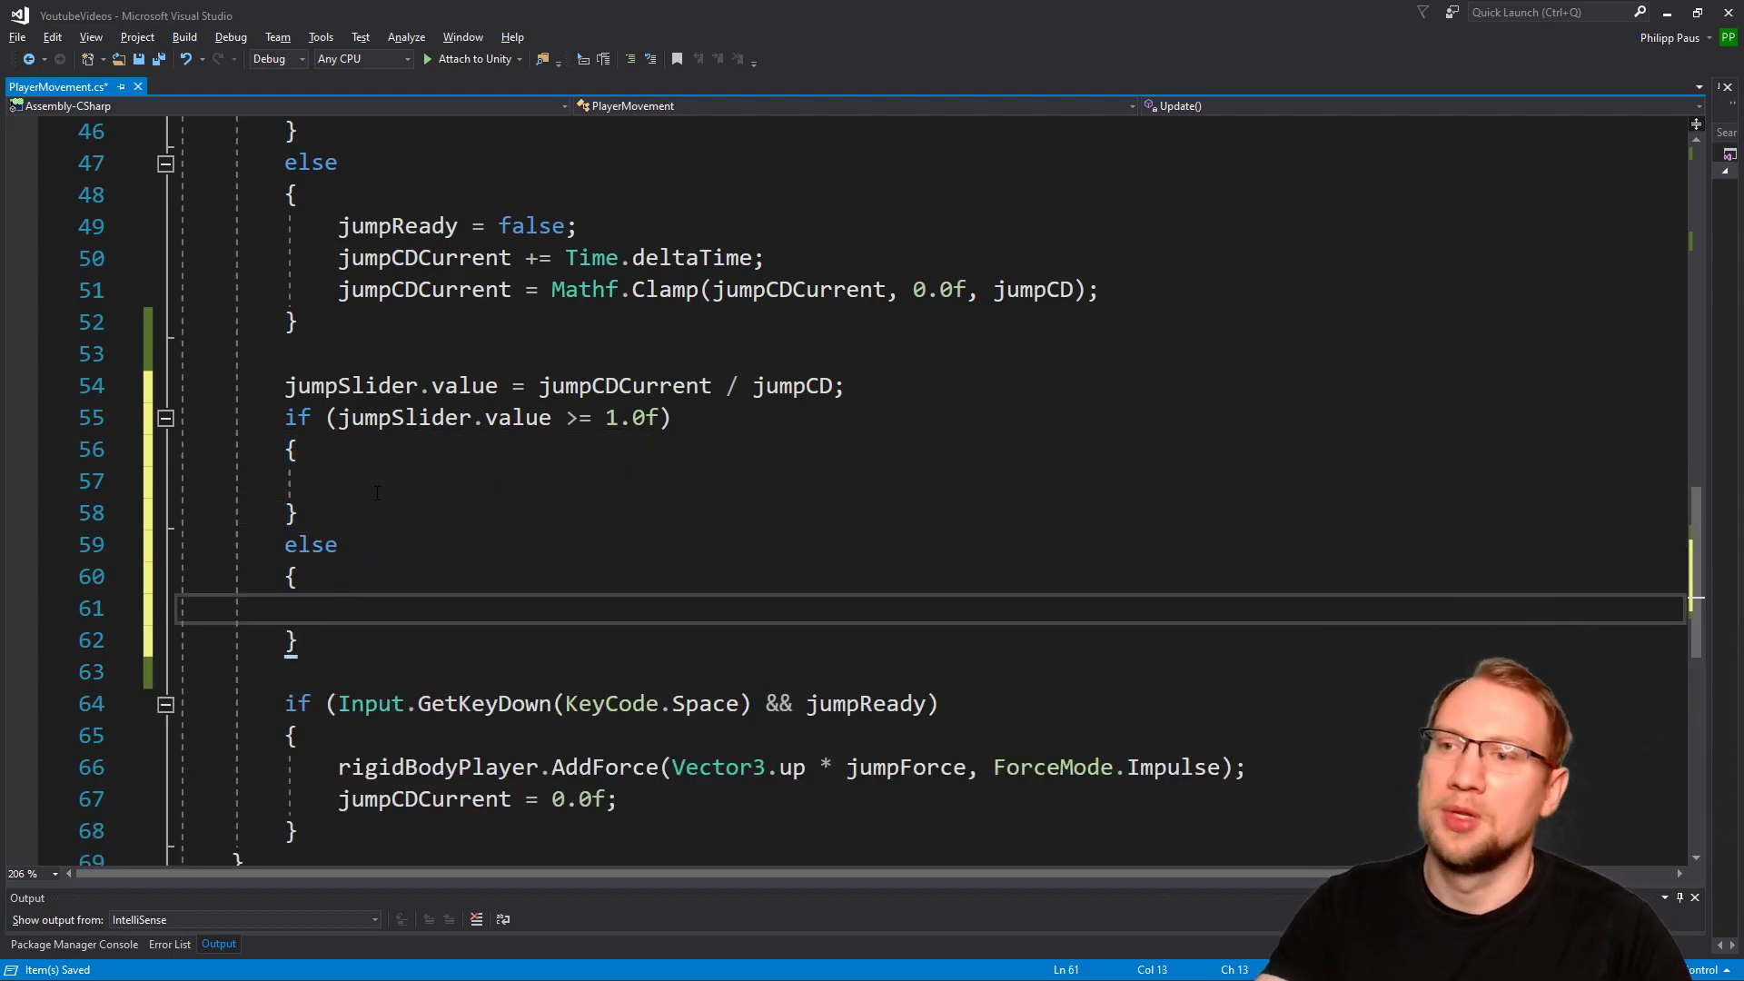
left_click(376, 492)
type("jumpSlider")
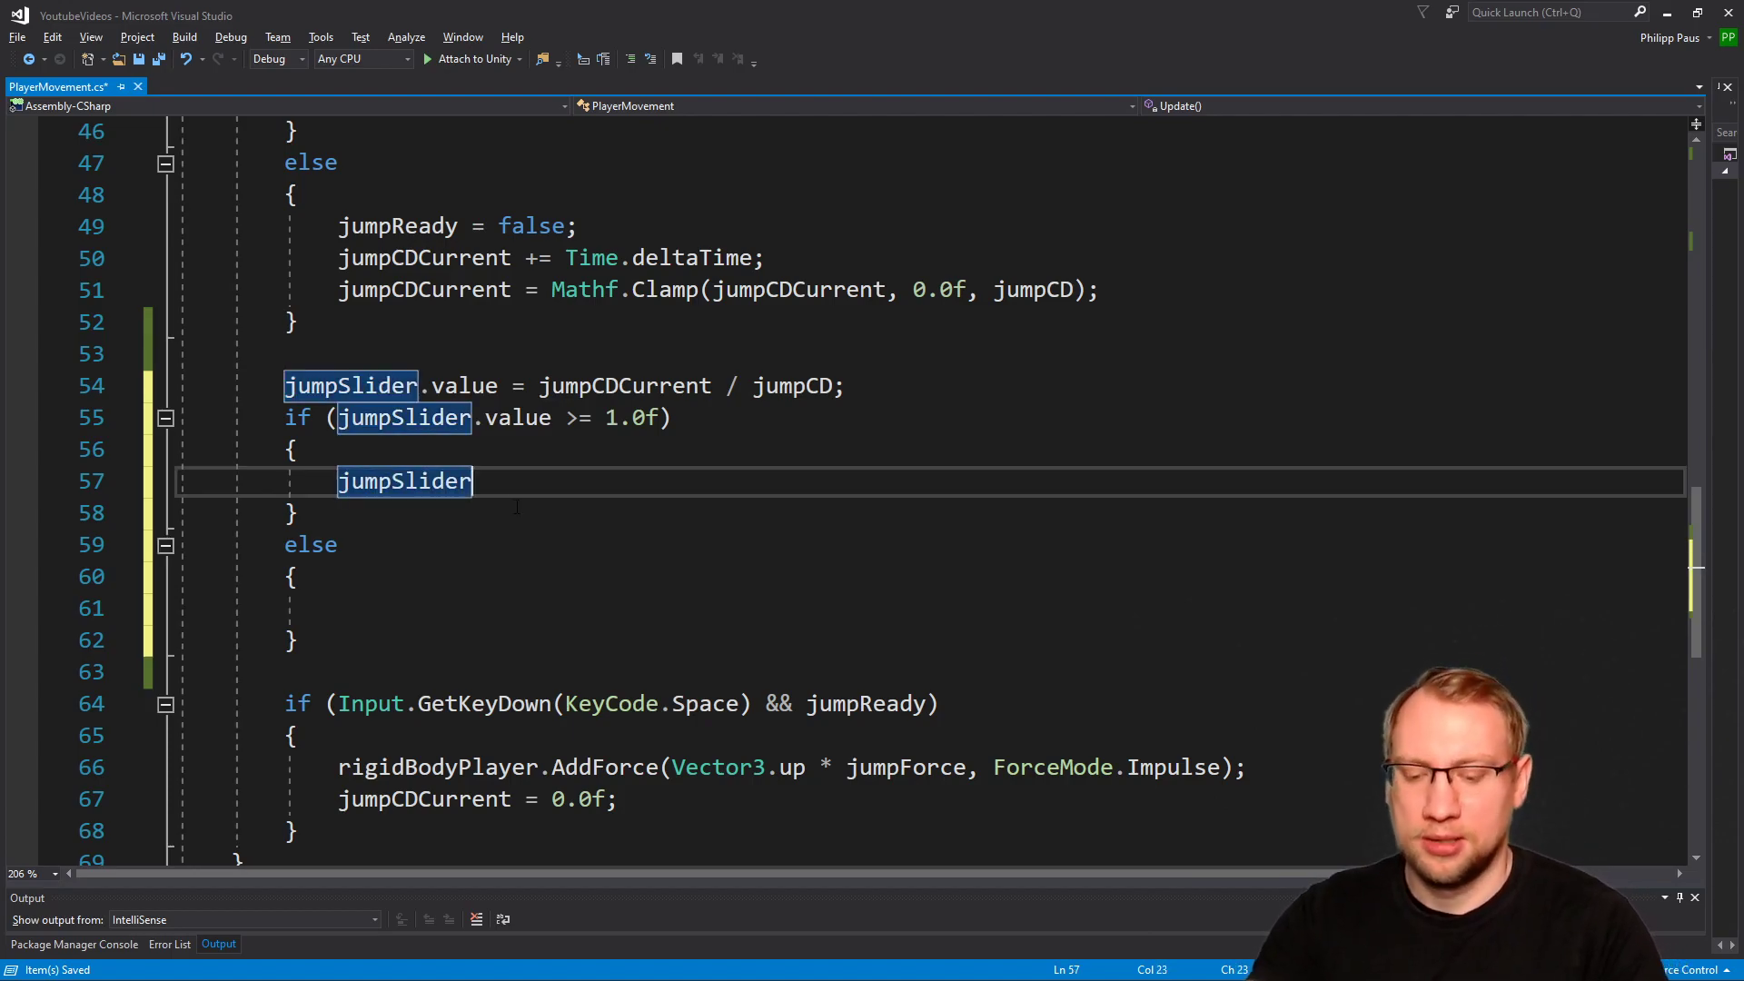
type(".gameObject")
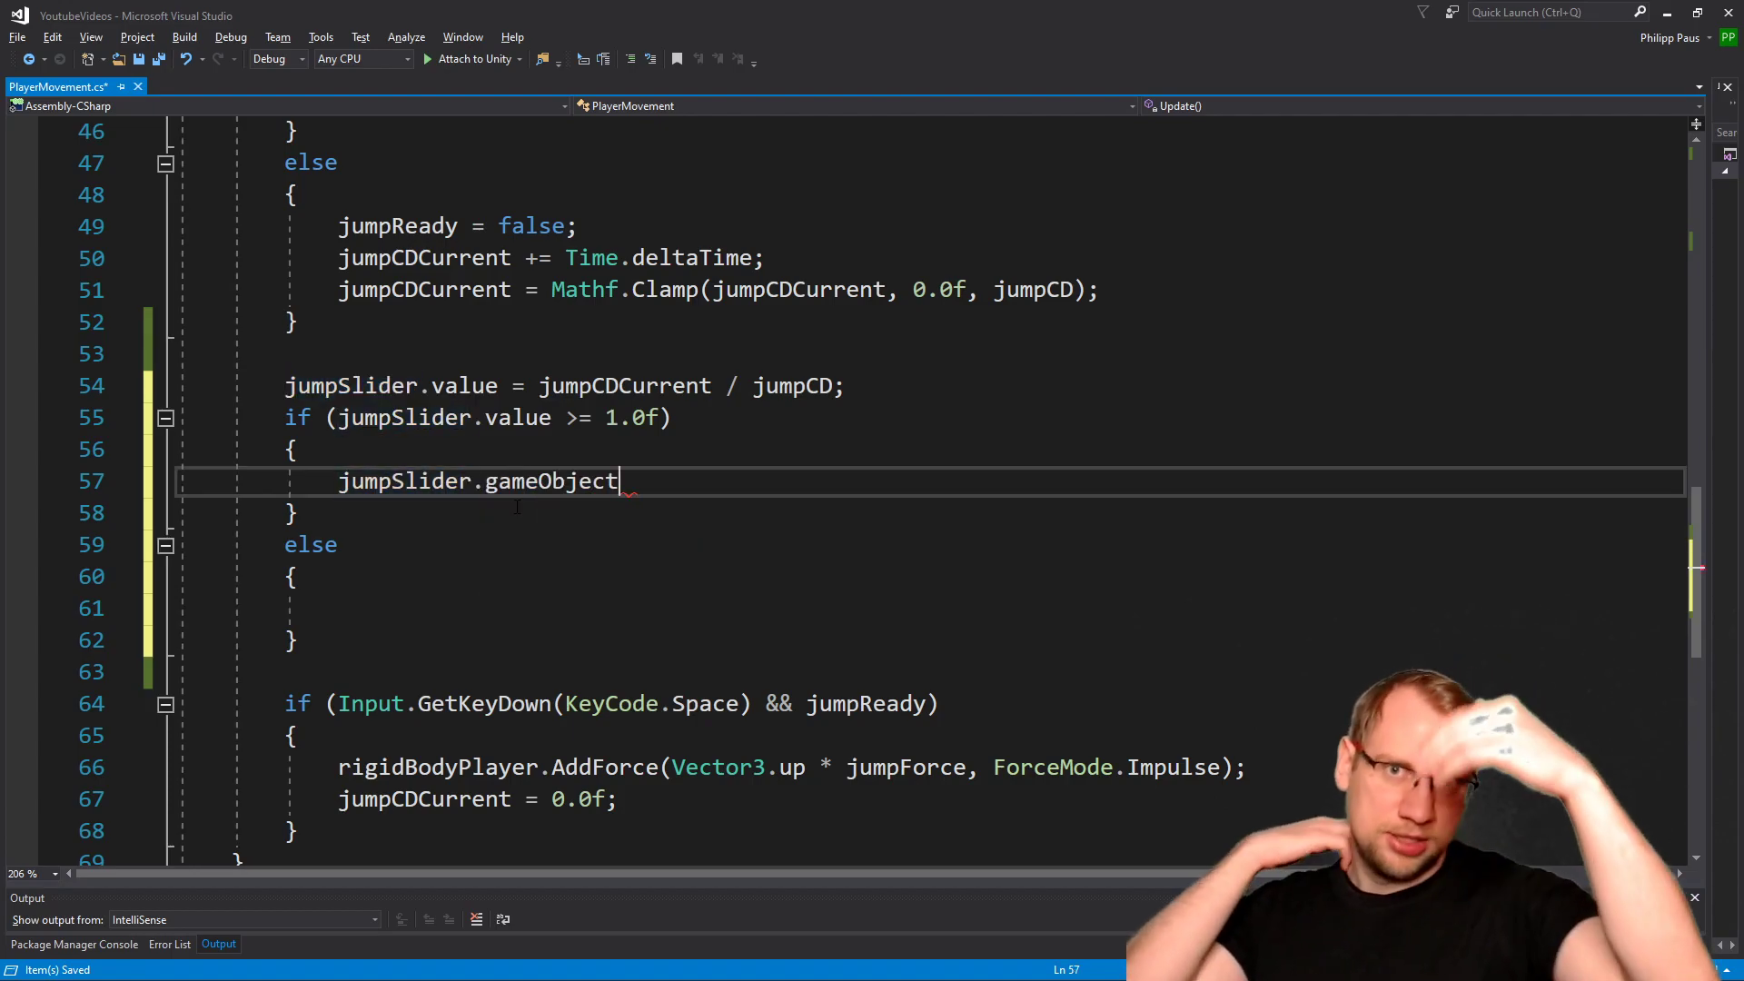
key("ctrl+shift+Left")
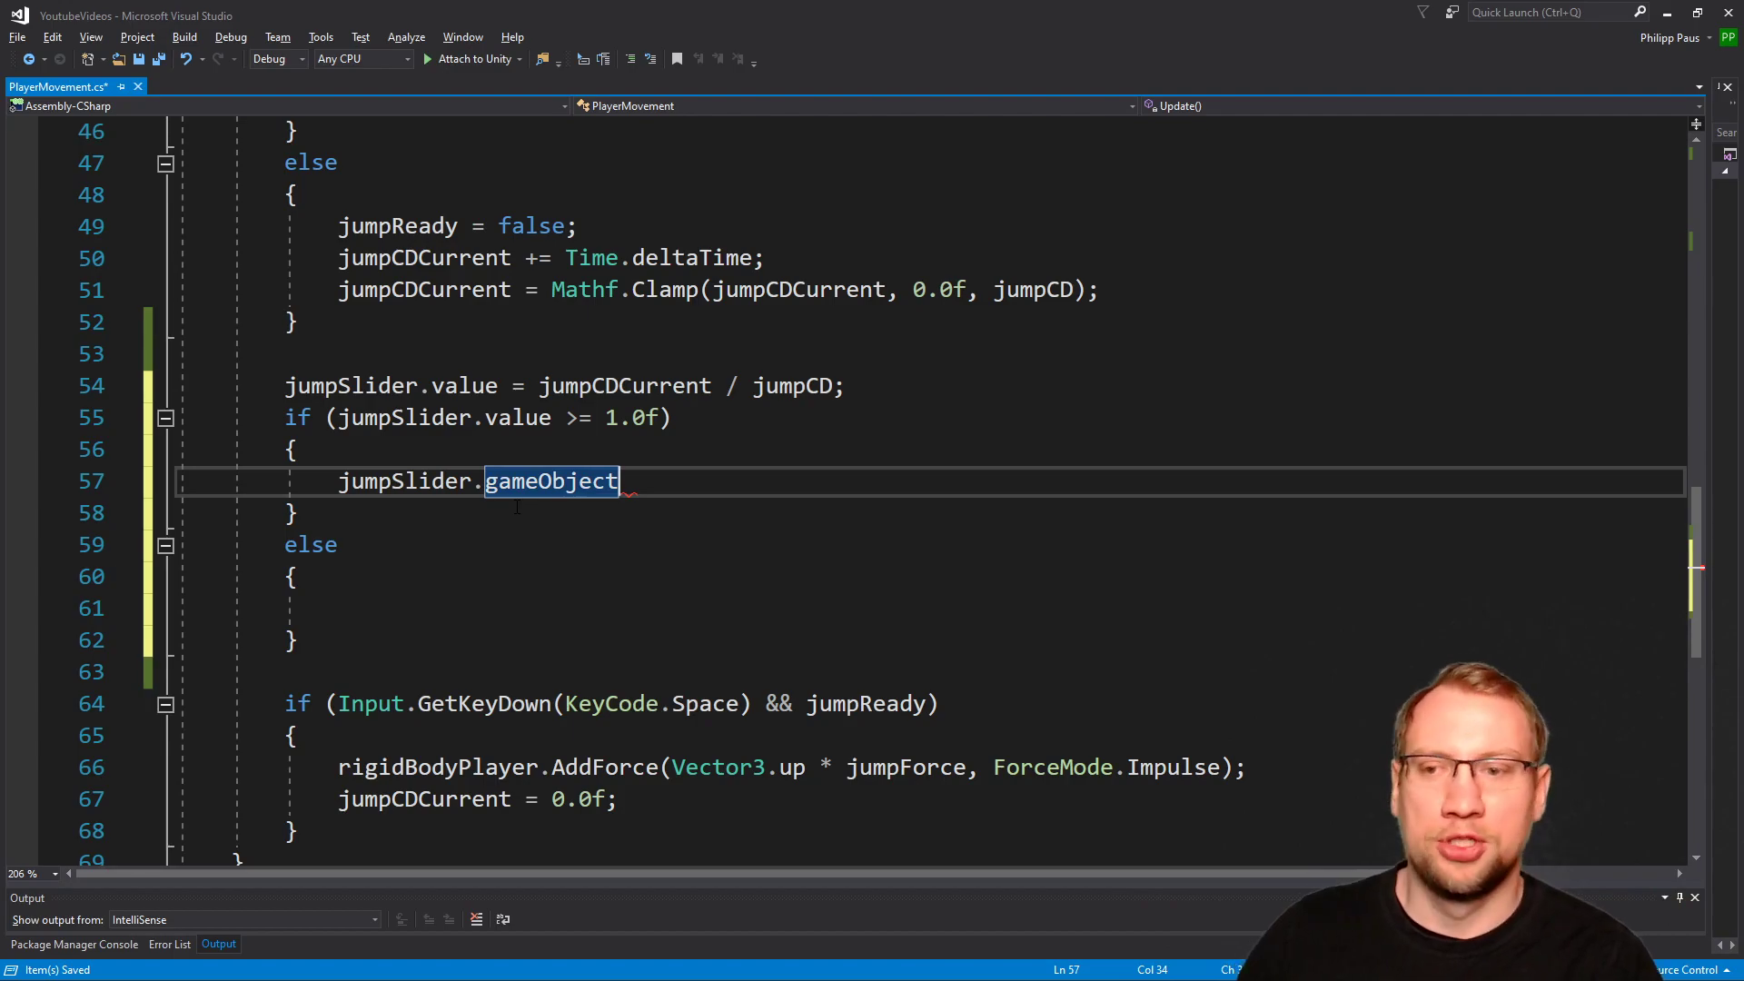
type(".SetActive")
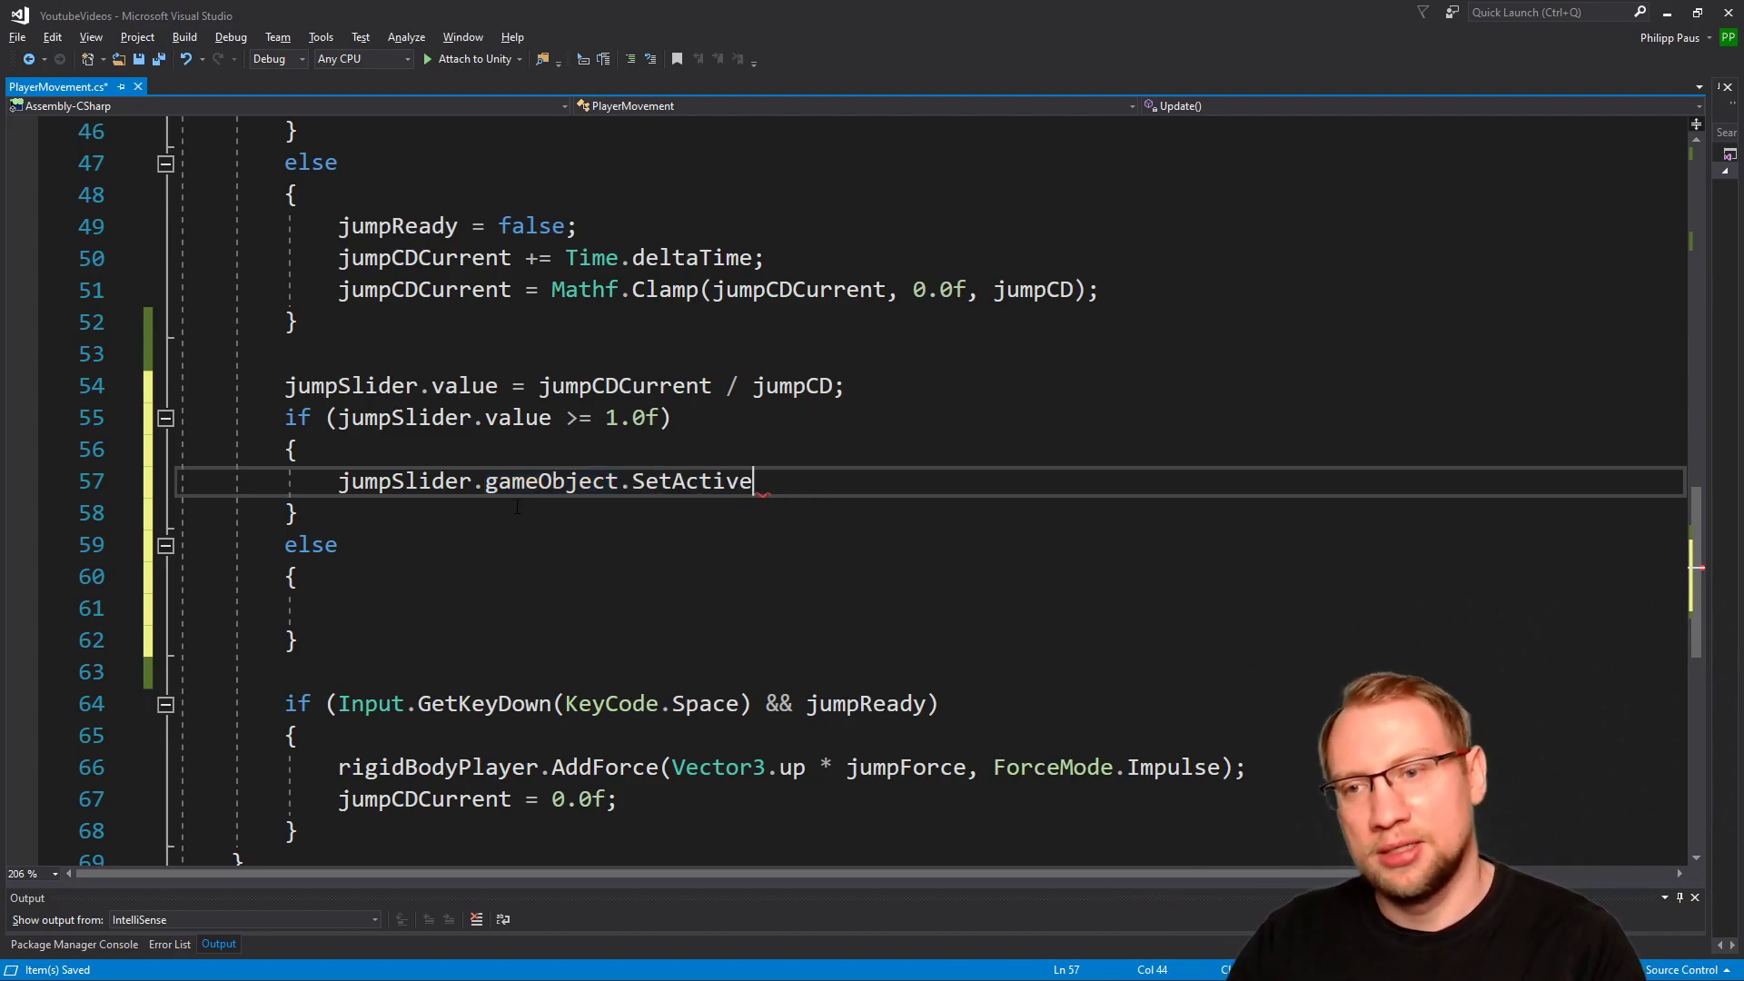
type("(false);")
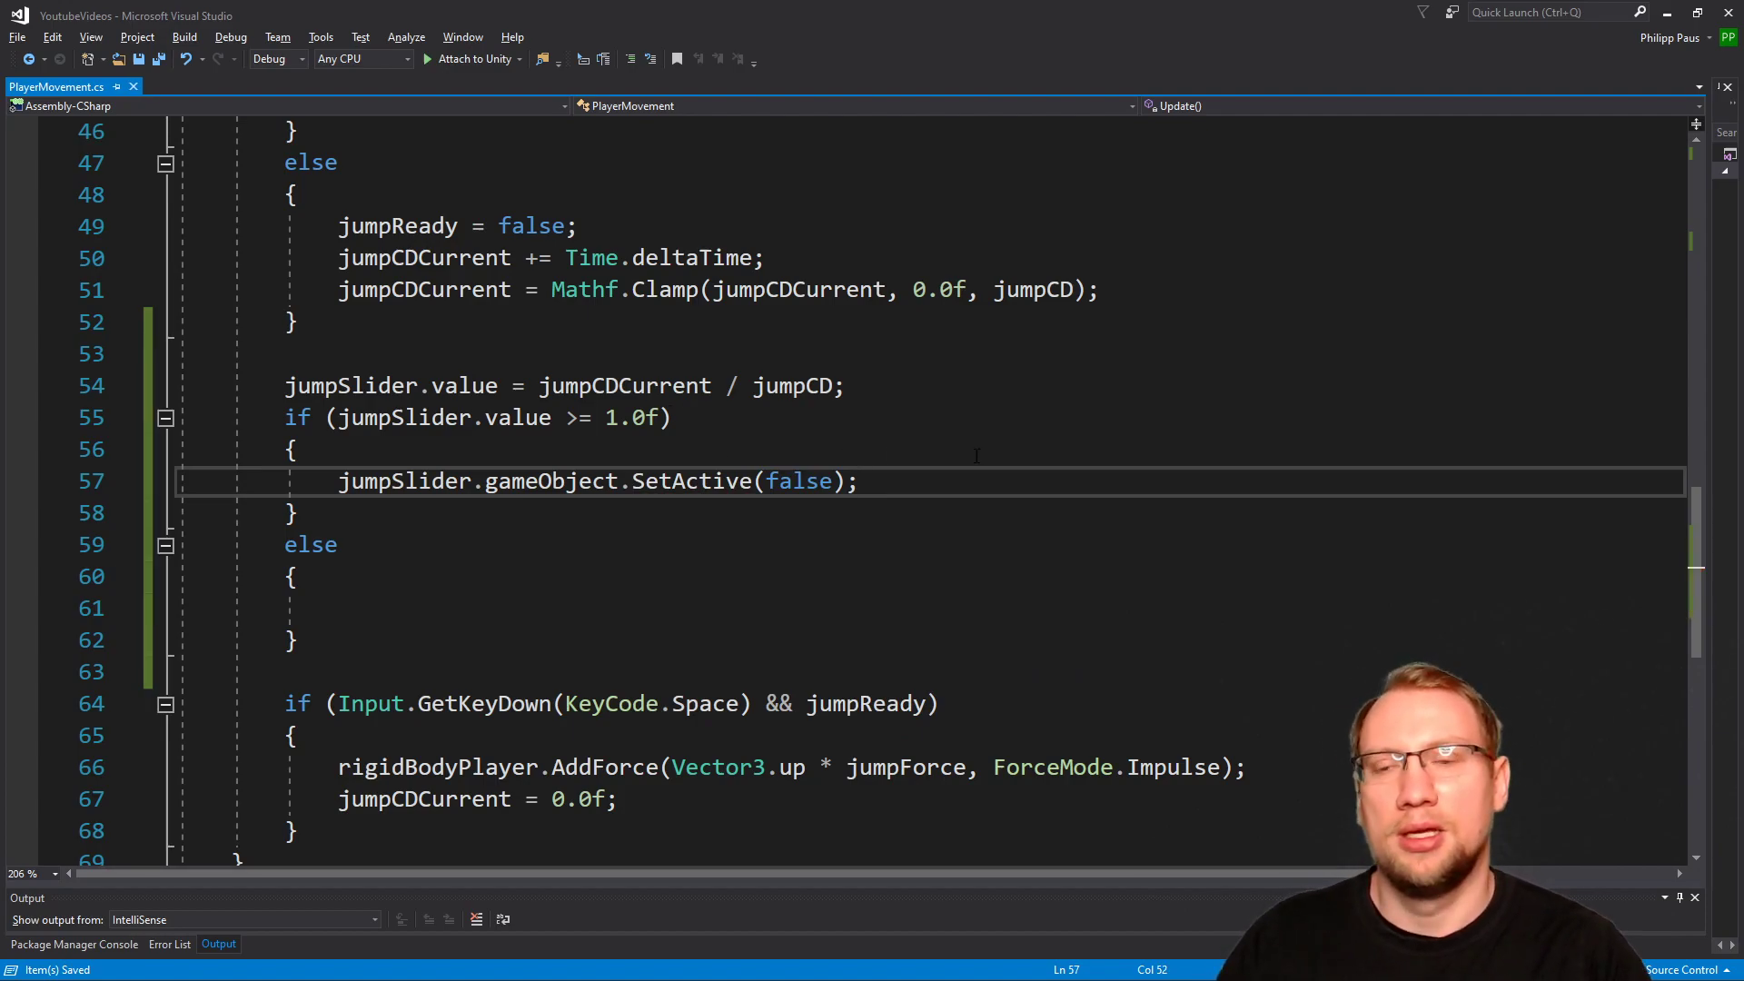
Put jumpSlider.gameObject.SetActive(true) in the else block, save PlayerMovement.cs, and return to Unity.
key("shift+Up")
key("ctrl+c")
left_click(411, 578)
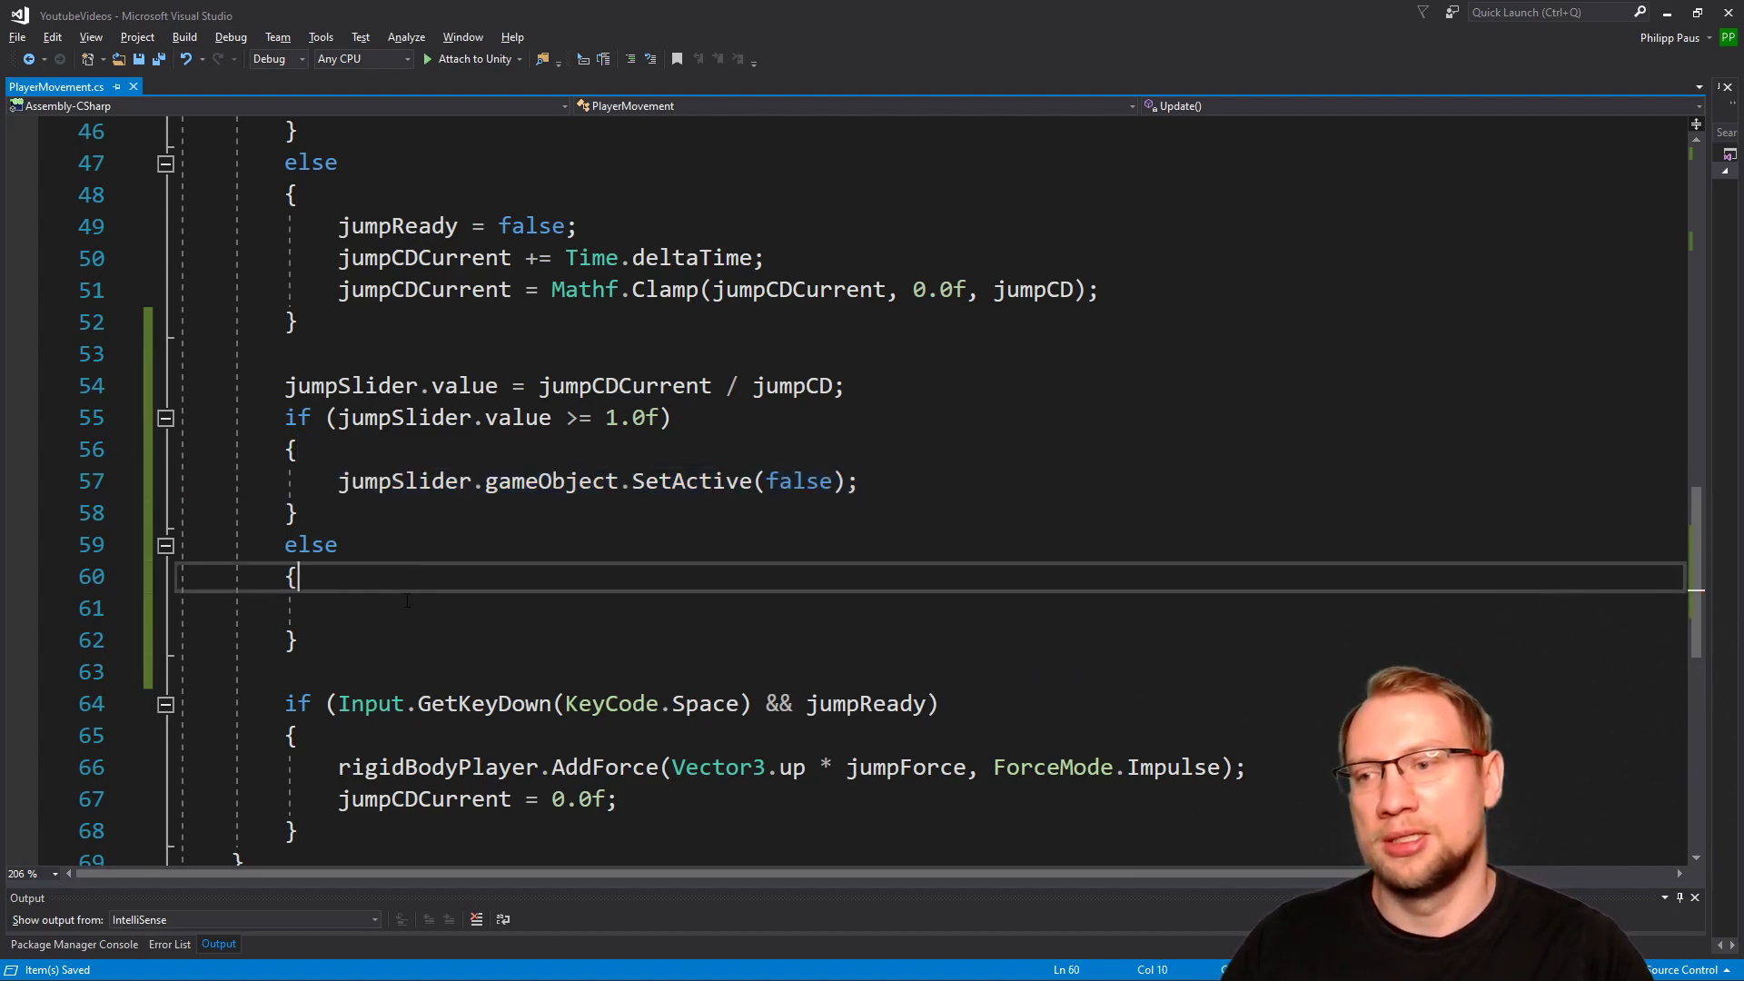
key("ctrl+v")
double_click(810, 608)
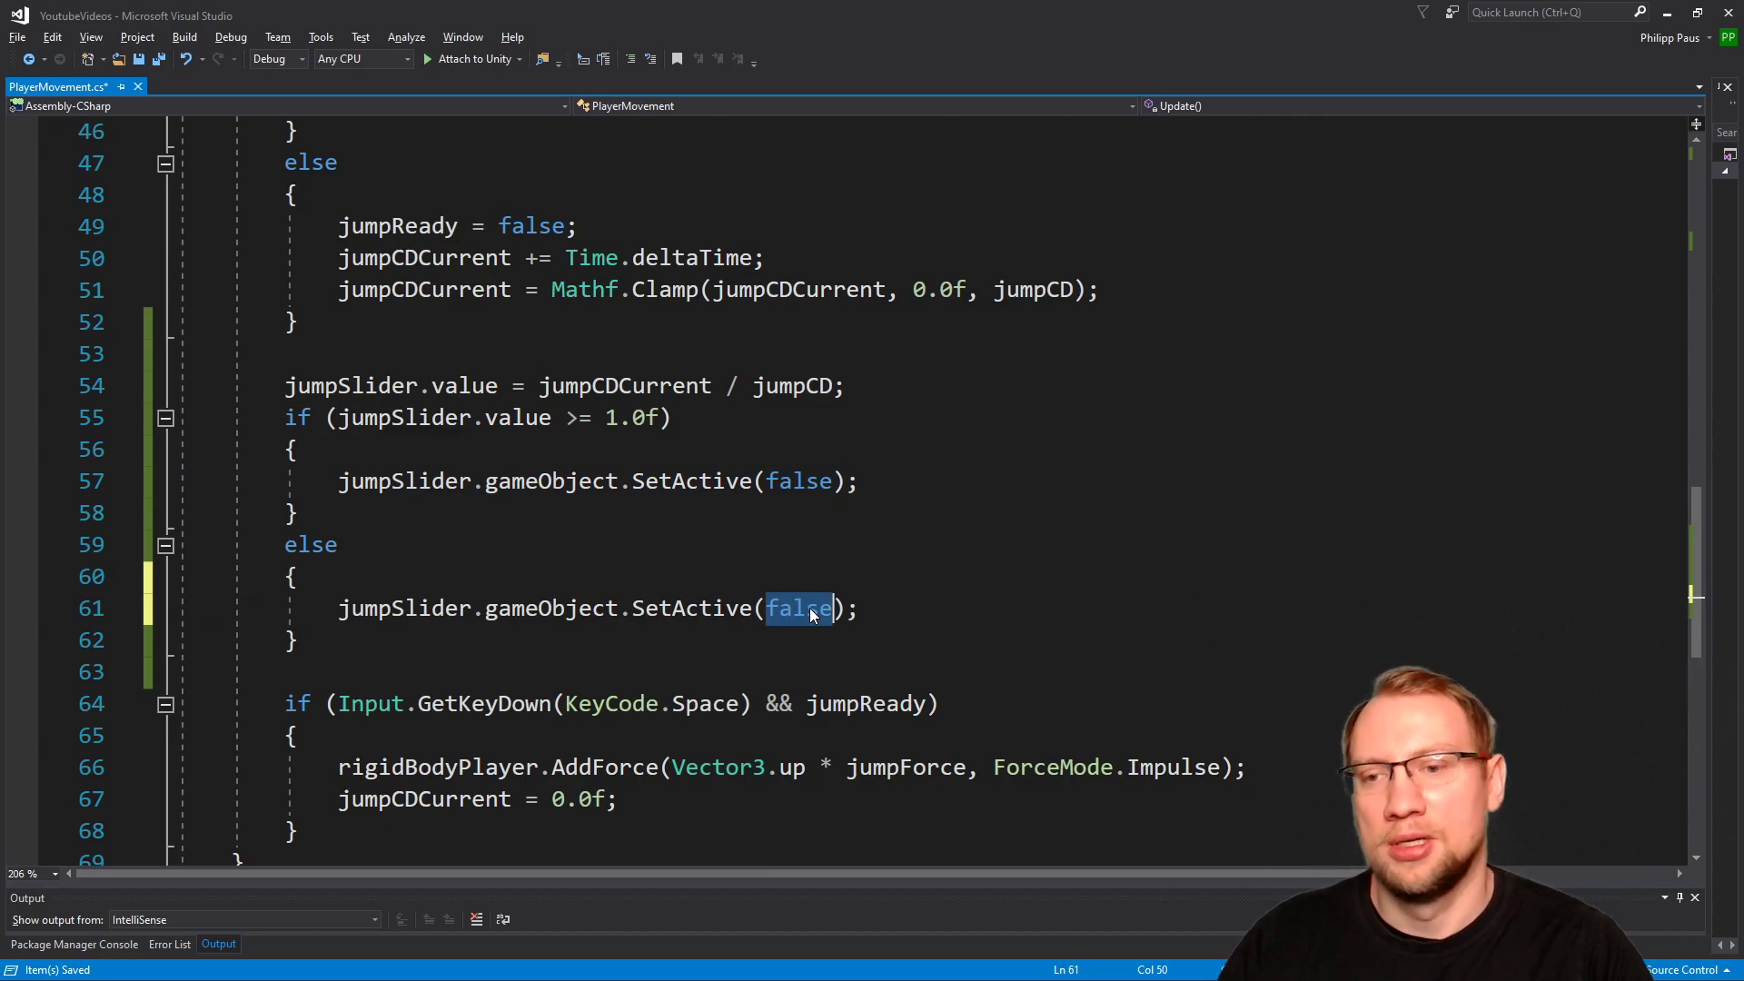
type("true")
key("ctrl+s")
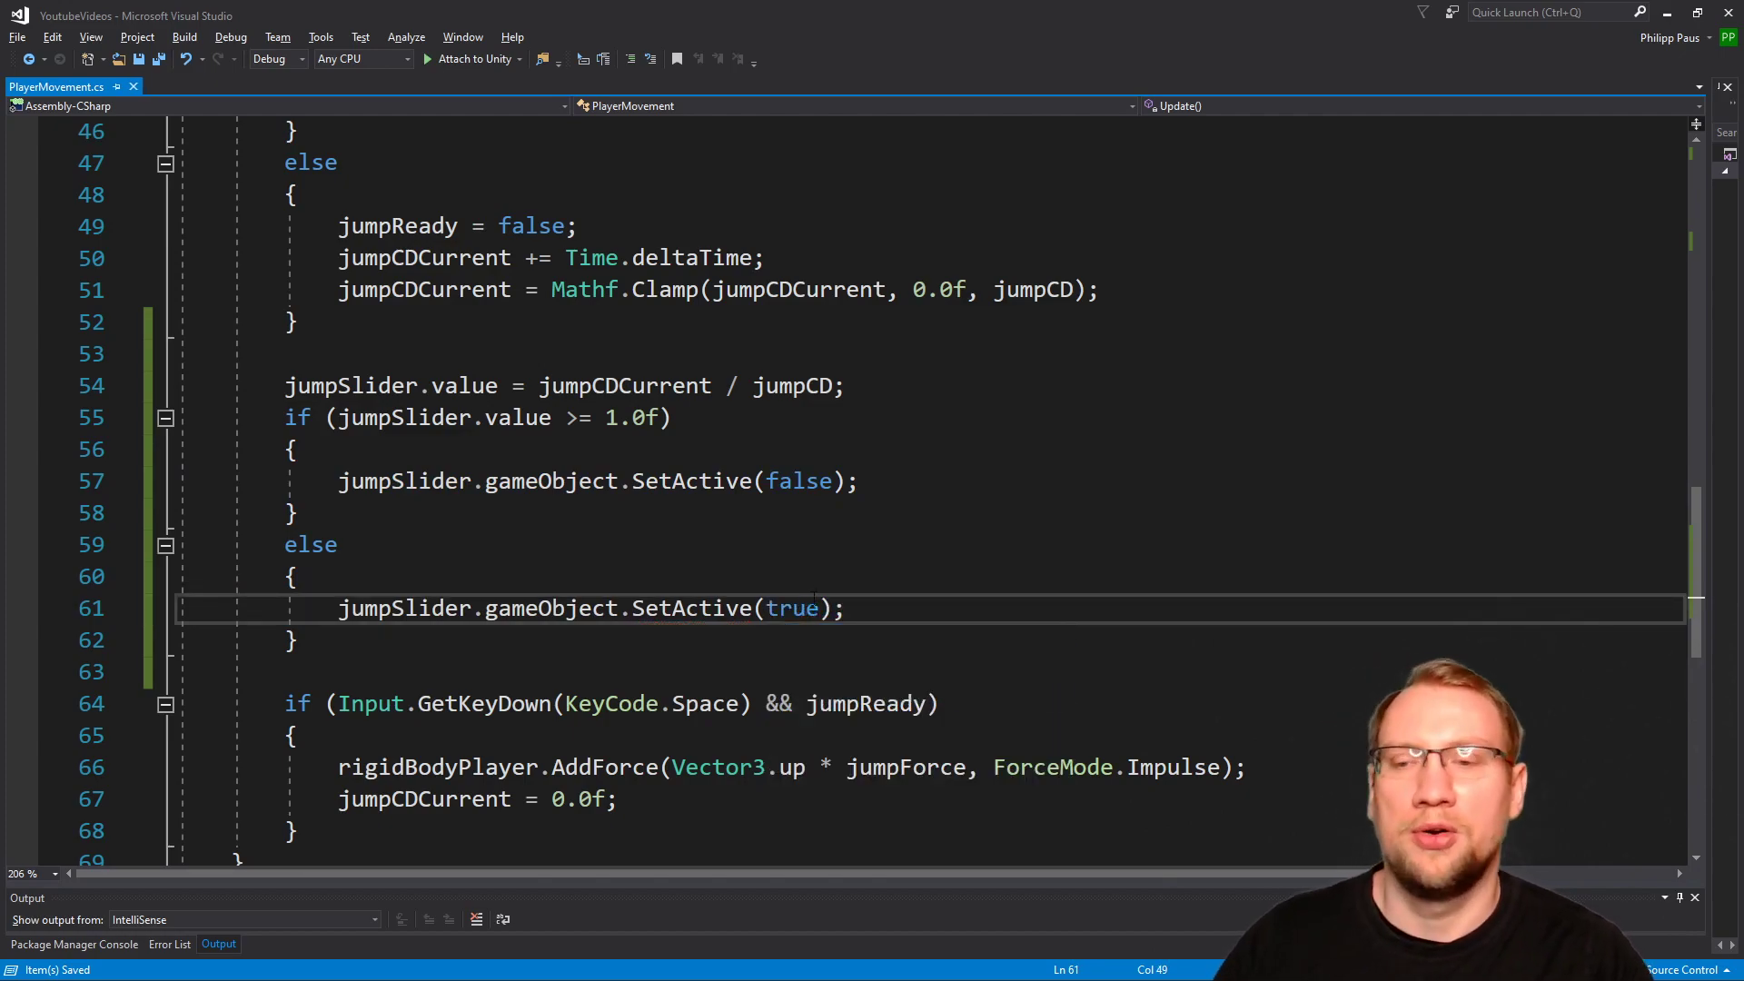
left_click(1669, 15)
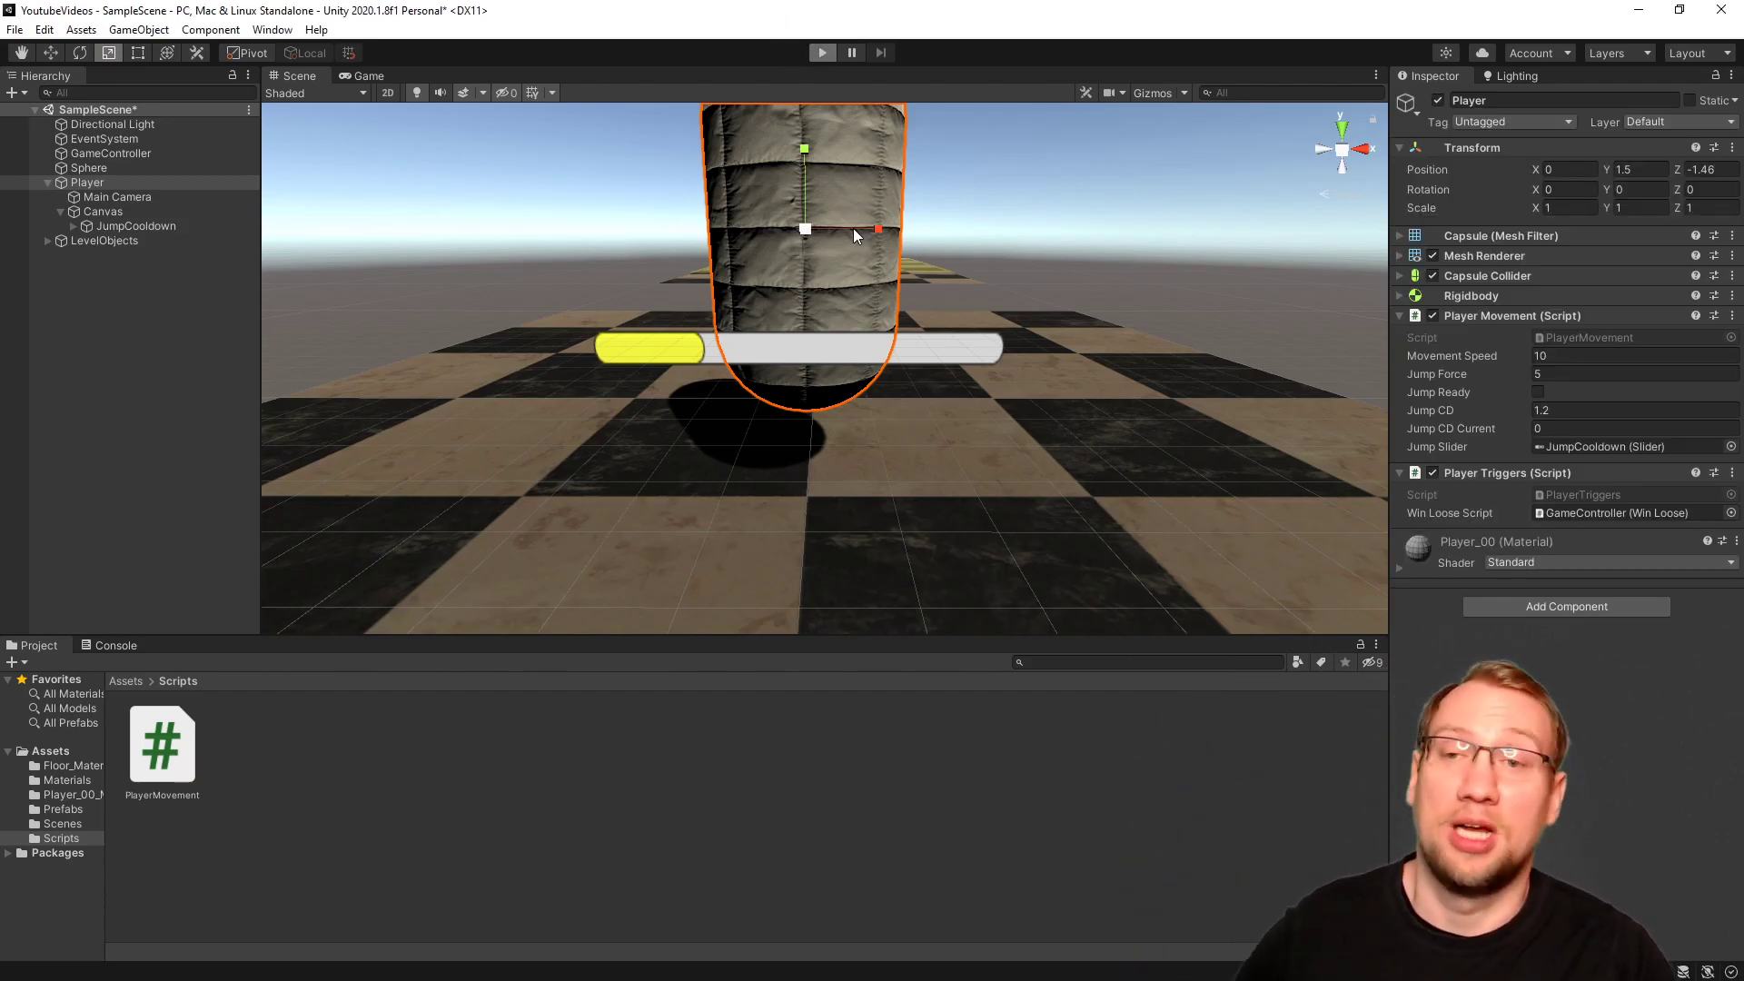
Play-test by jumping with Space and steering with D while watching the cooldown bar show and hide.
key("space")
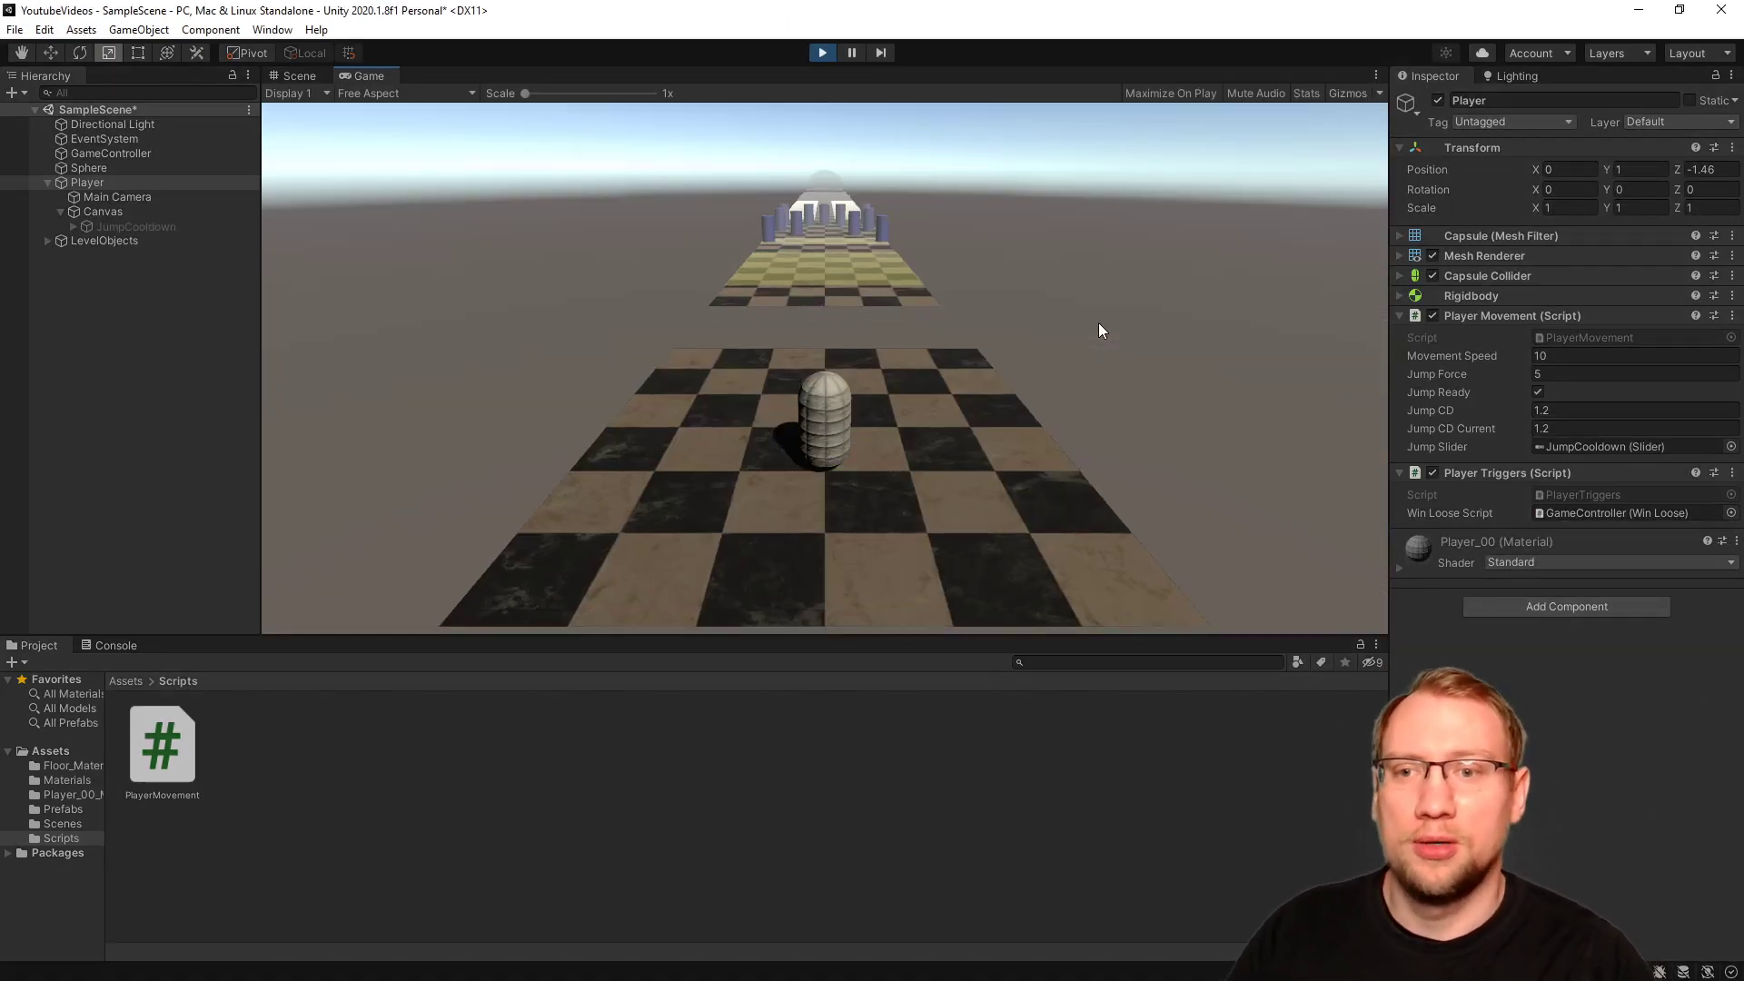
key("space")
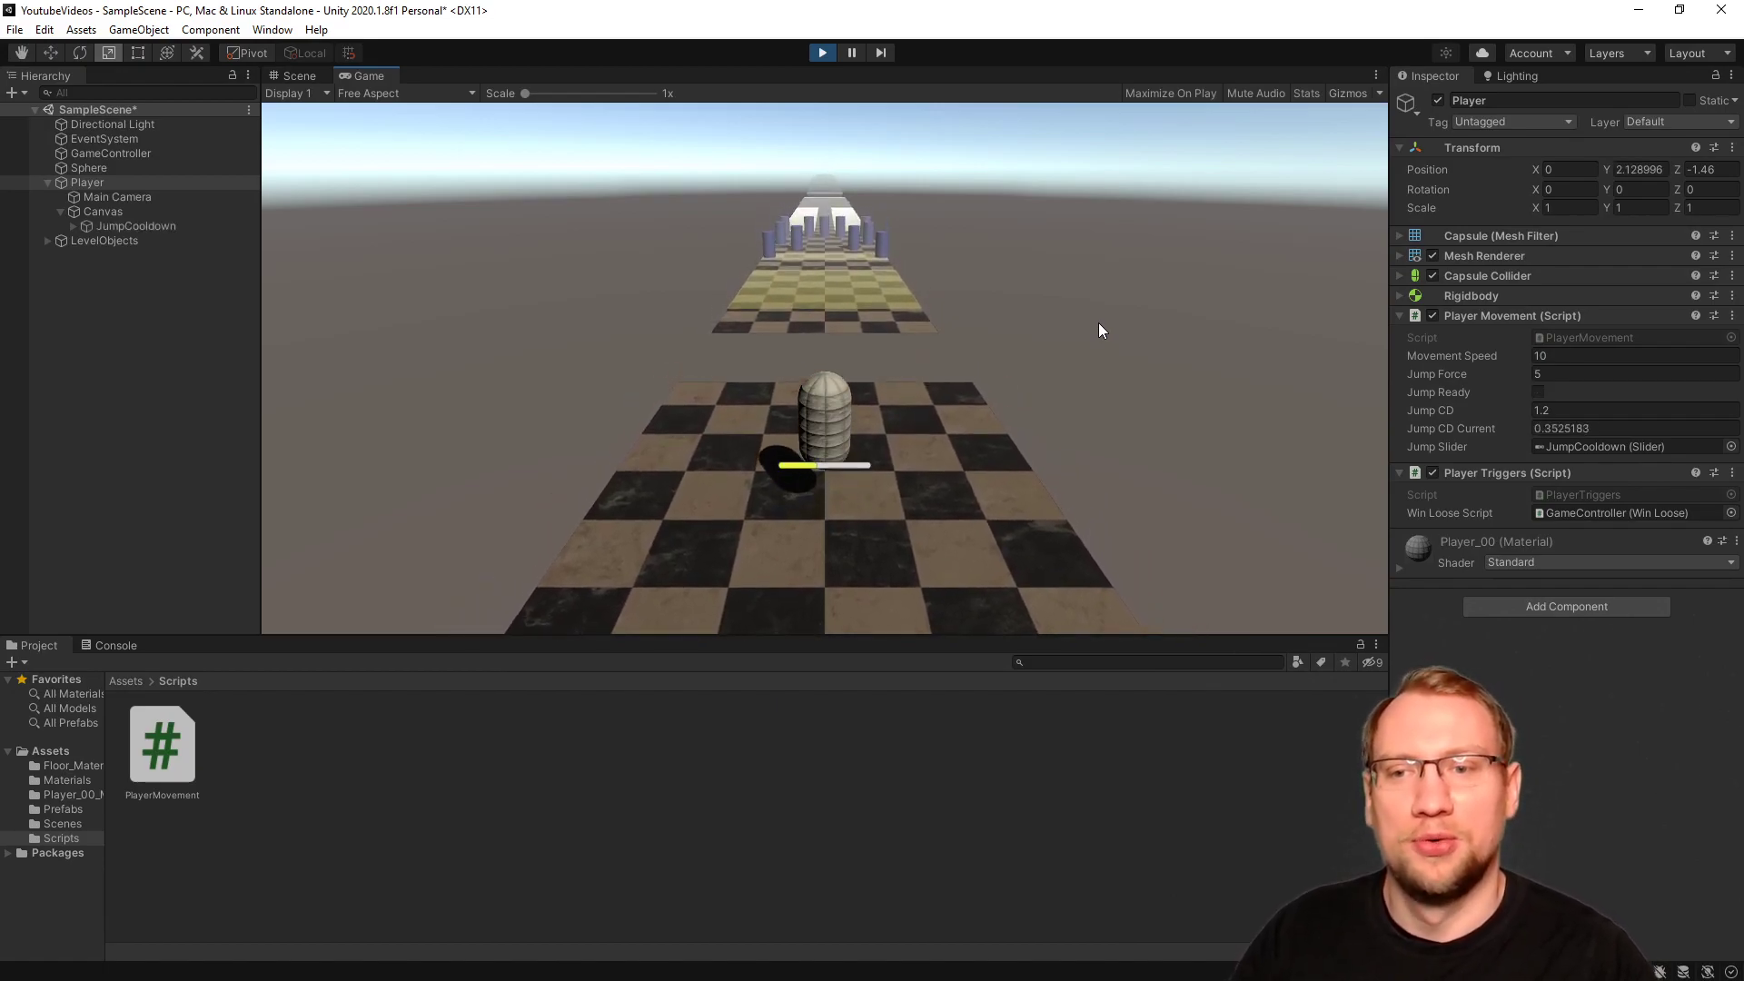
key("space")
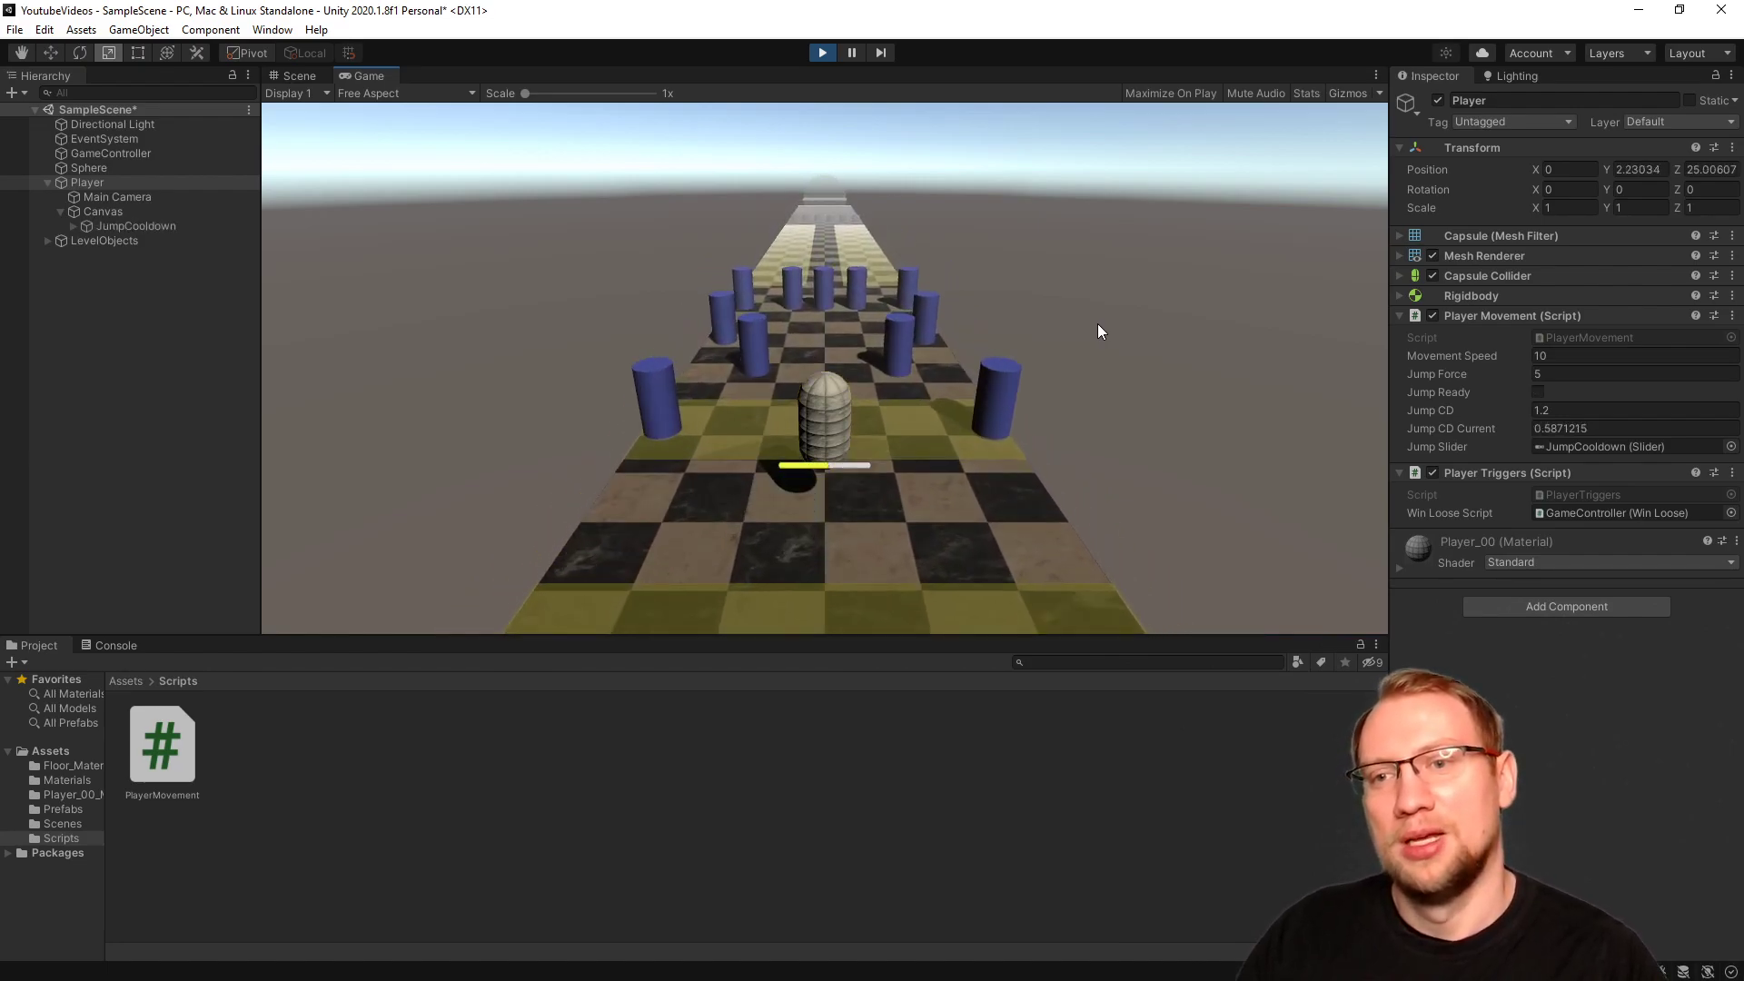
key("d")
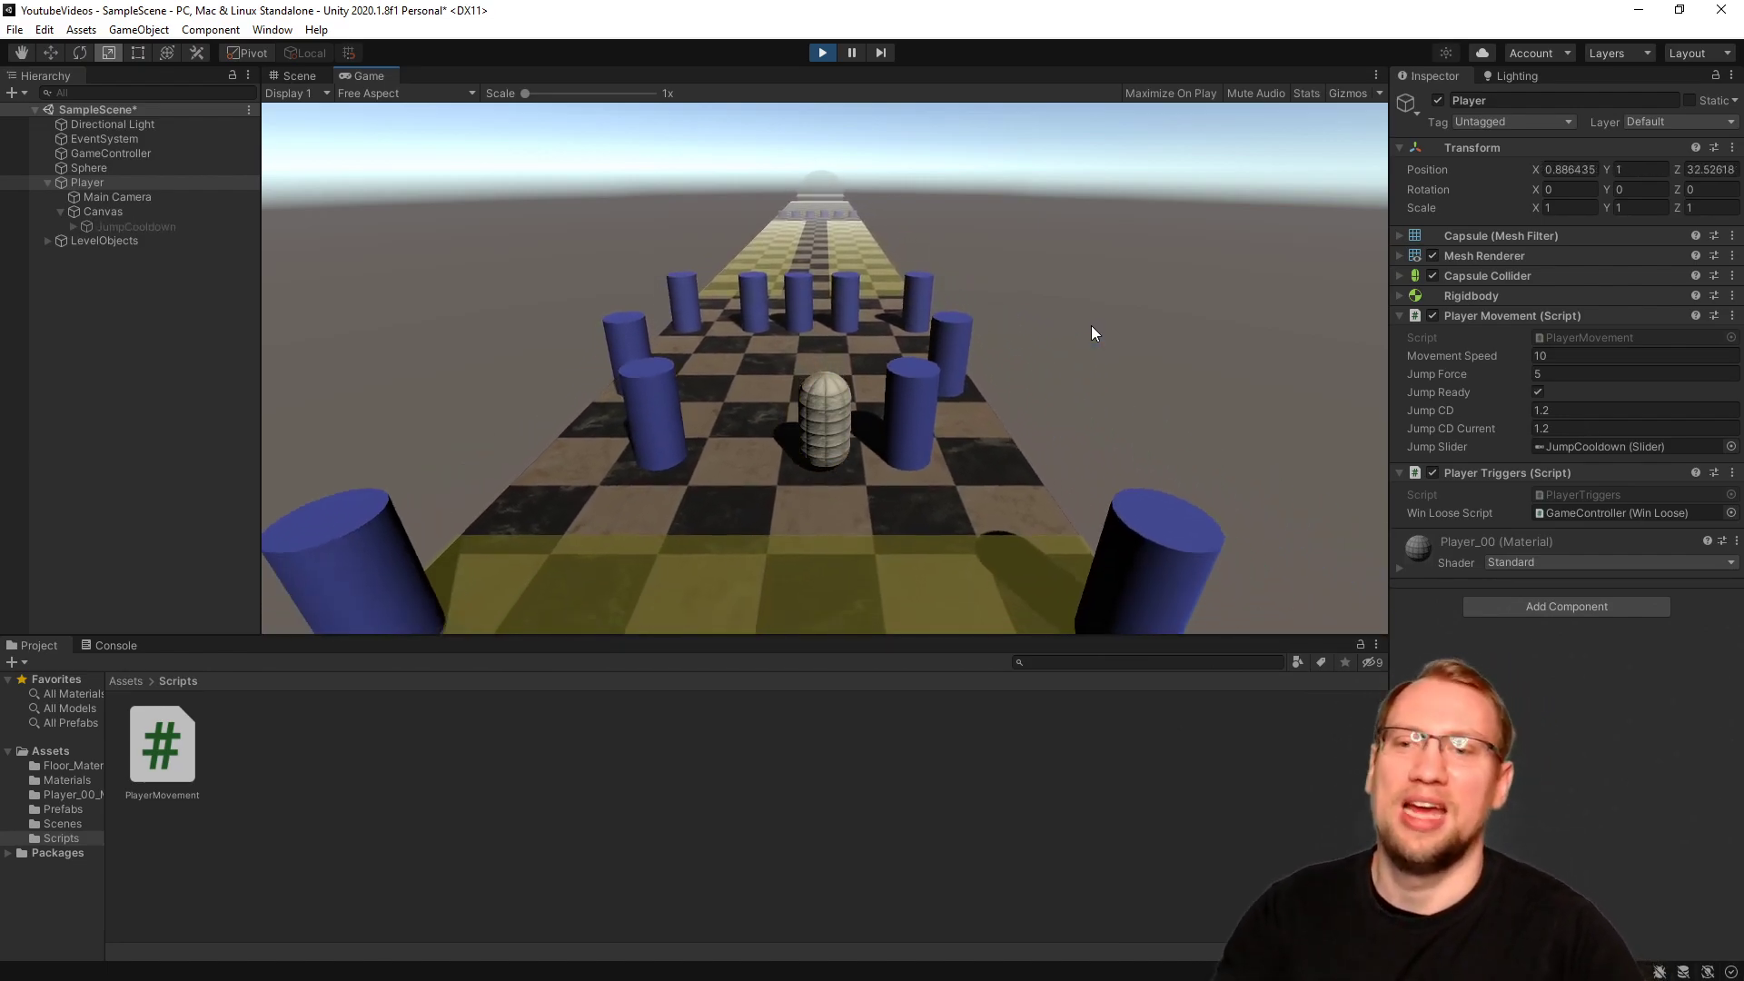